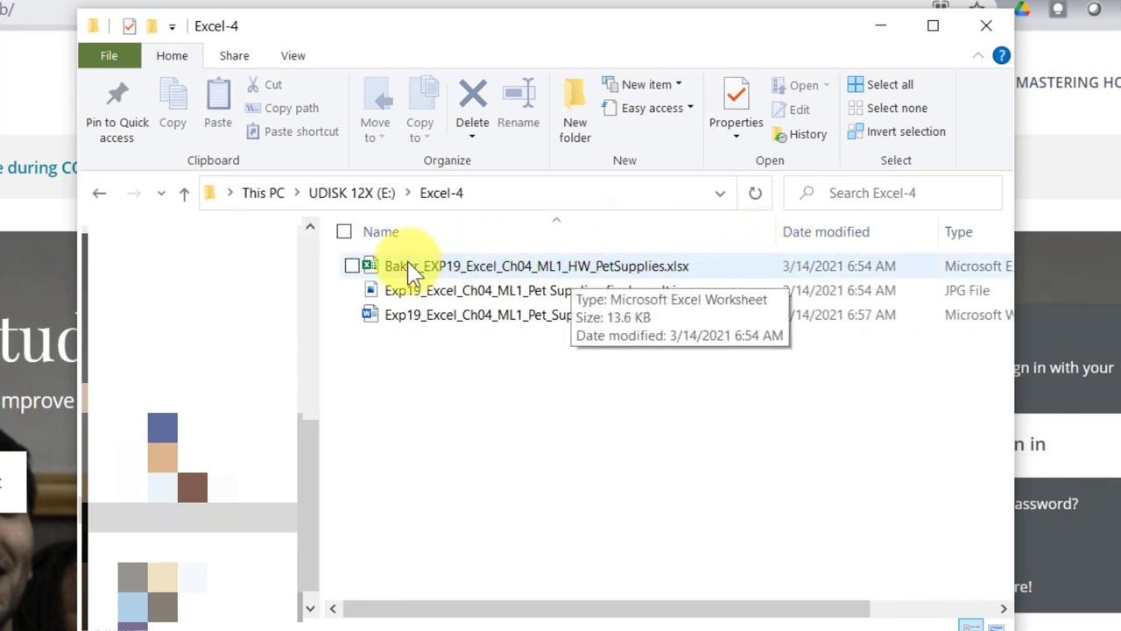
- Open Exp19_Excel_Ch04_ML1_Pet Supplies_final_result.jpg from the Excel-4 folder in Photos
left_click(438, 298)
left_click(436, 295)
double_click(435, 295)
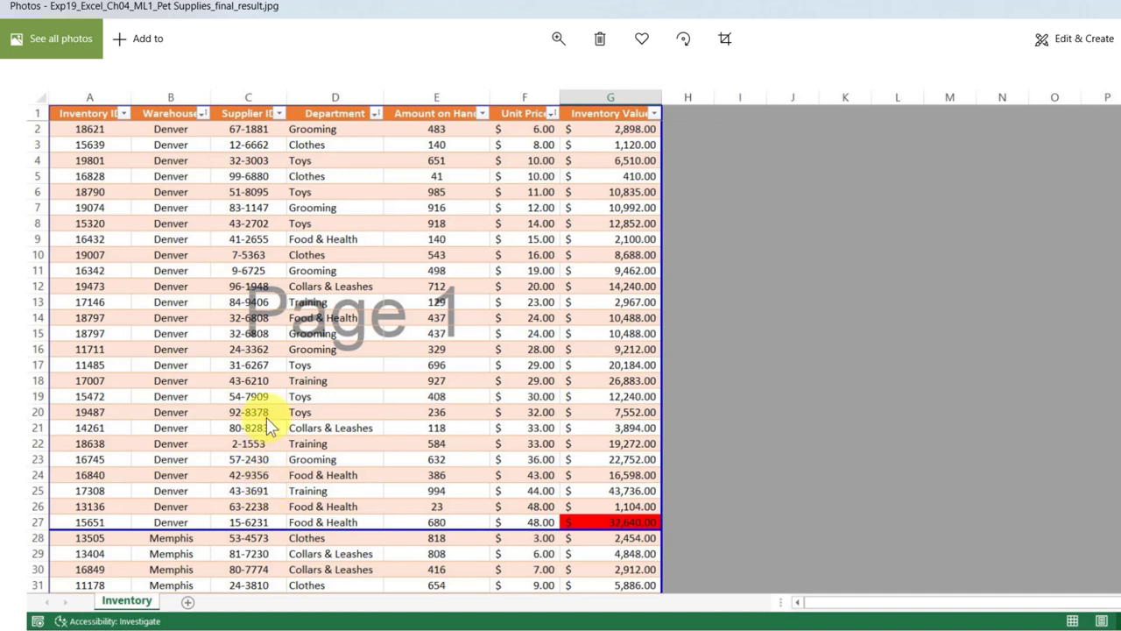
- Close the Photos viewer showing the finished pet supplies table with Alt+F4
key("alt+F4")
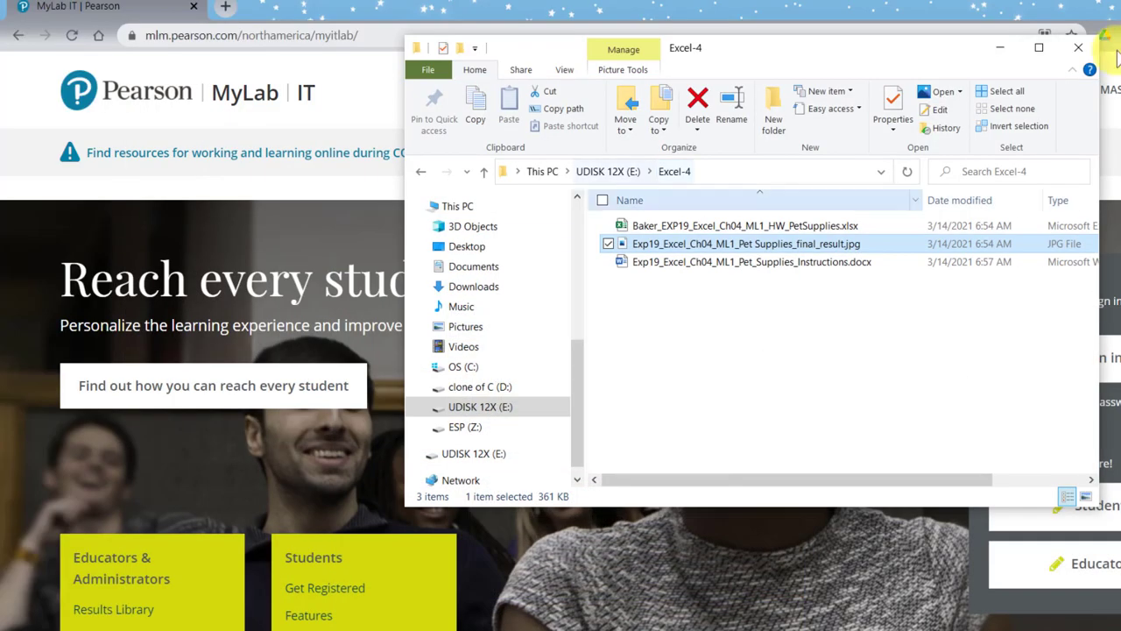
- Open Instructions.docx in Word and scroll through the project steps
left_click(707, 262)
double_click(708, 262)
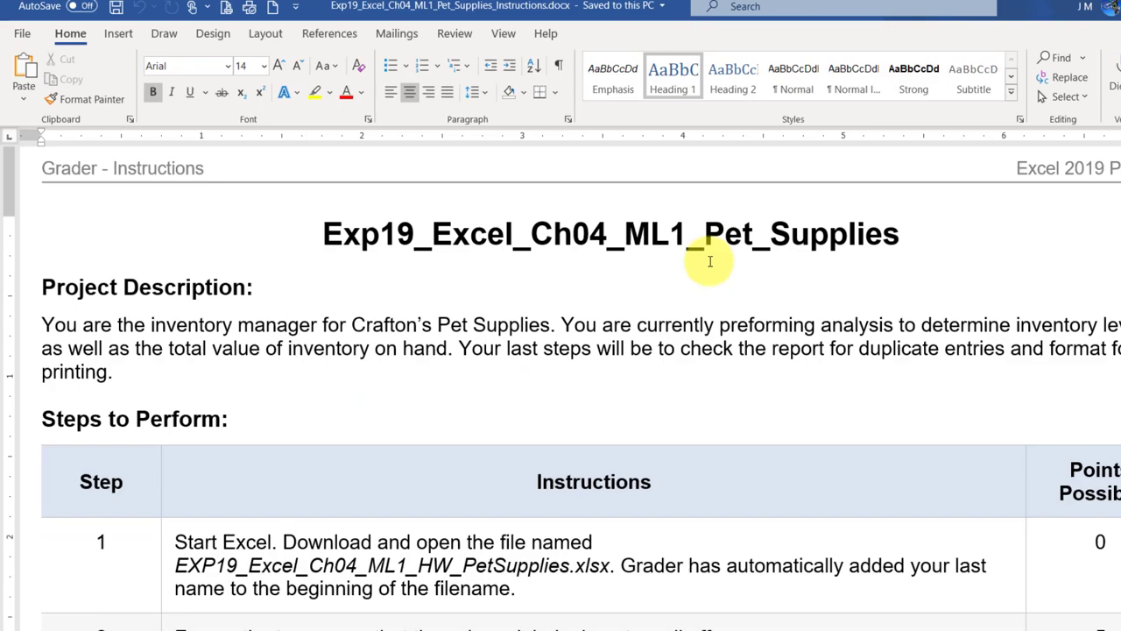
scroll(710, 262, "down", 15)
scroll(709, 262, "down", 1)
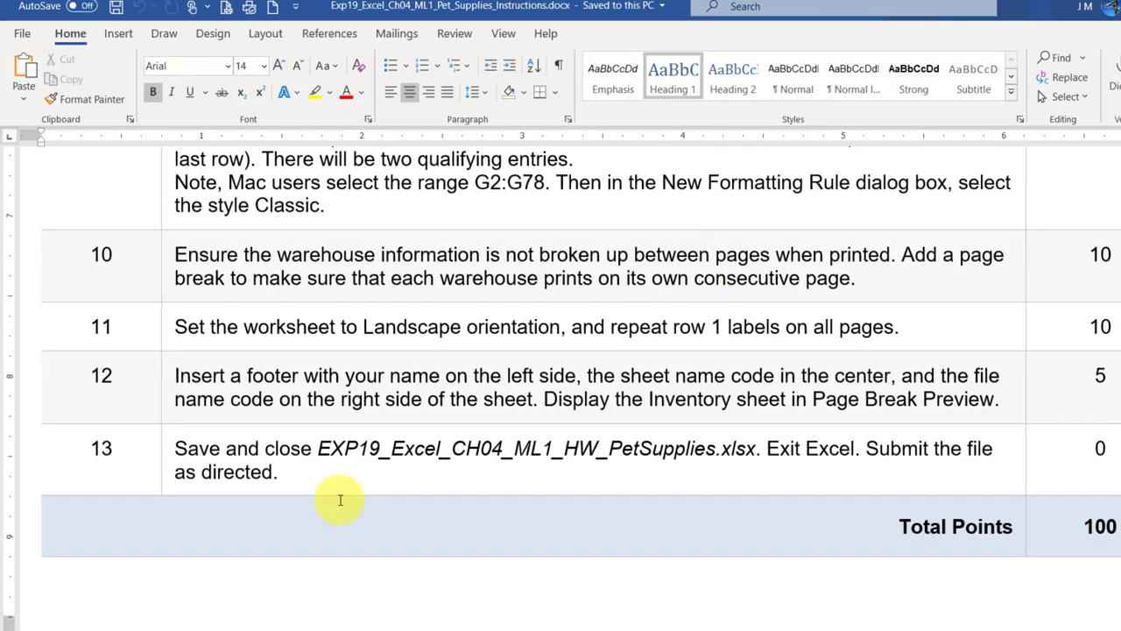
scroll(339, 499, "up", 12)
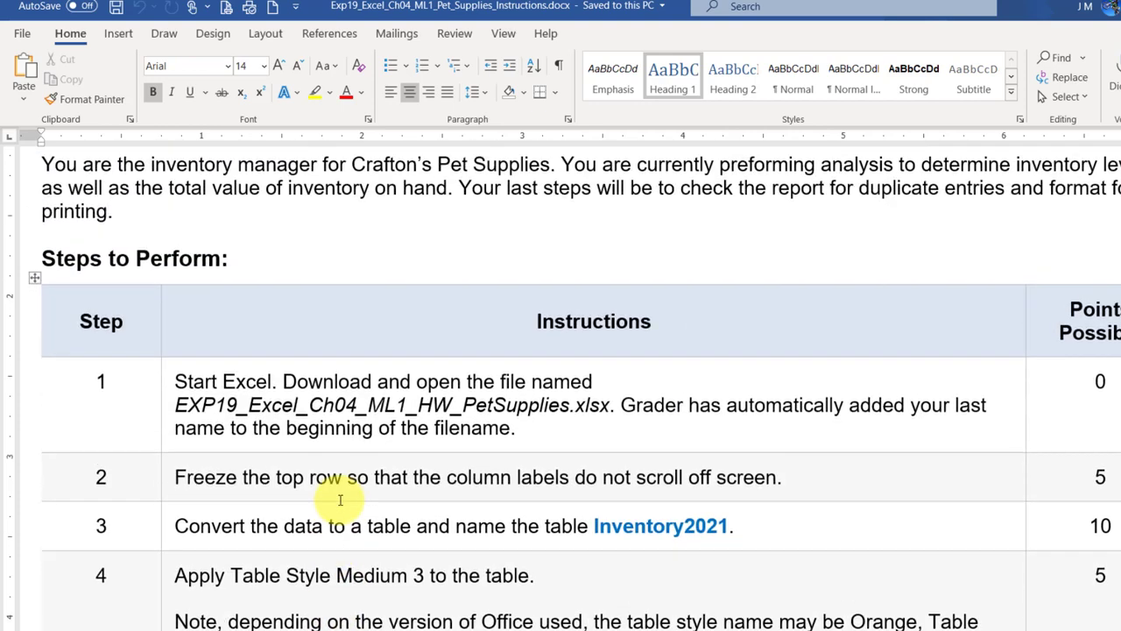
scroll(340, 499, "down", 2)
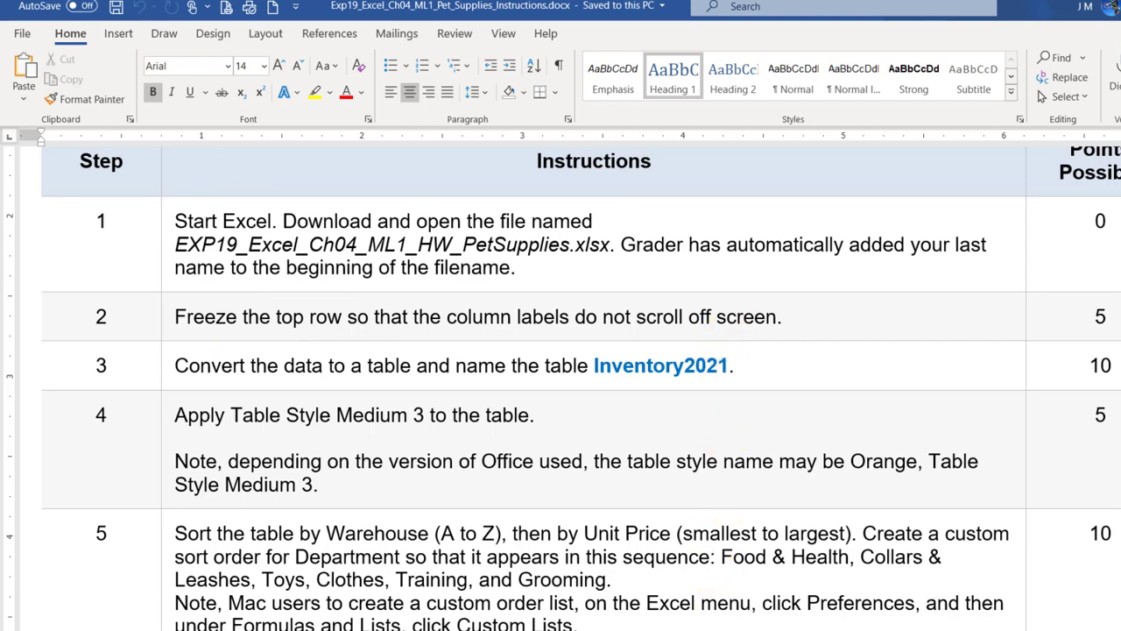
- Open the PetSupplies workbook from the Excel-4 folder in Excel
left_click(716, 604)
left_click(713, 225)
double_click(712, 225)
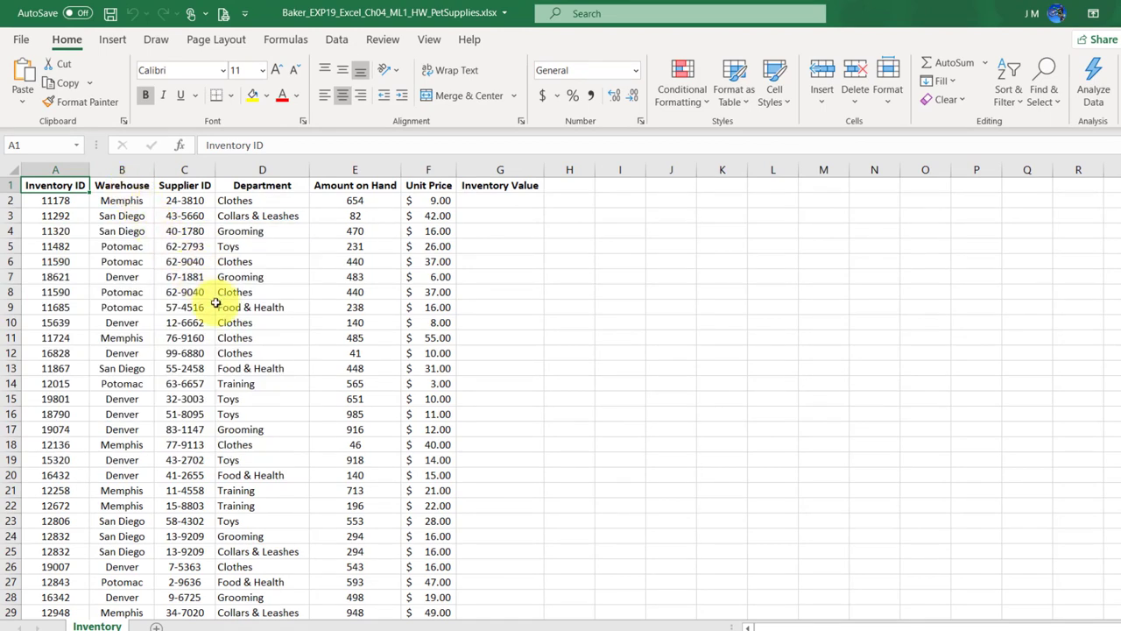
scroll(221, 309, "down", 3)
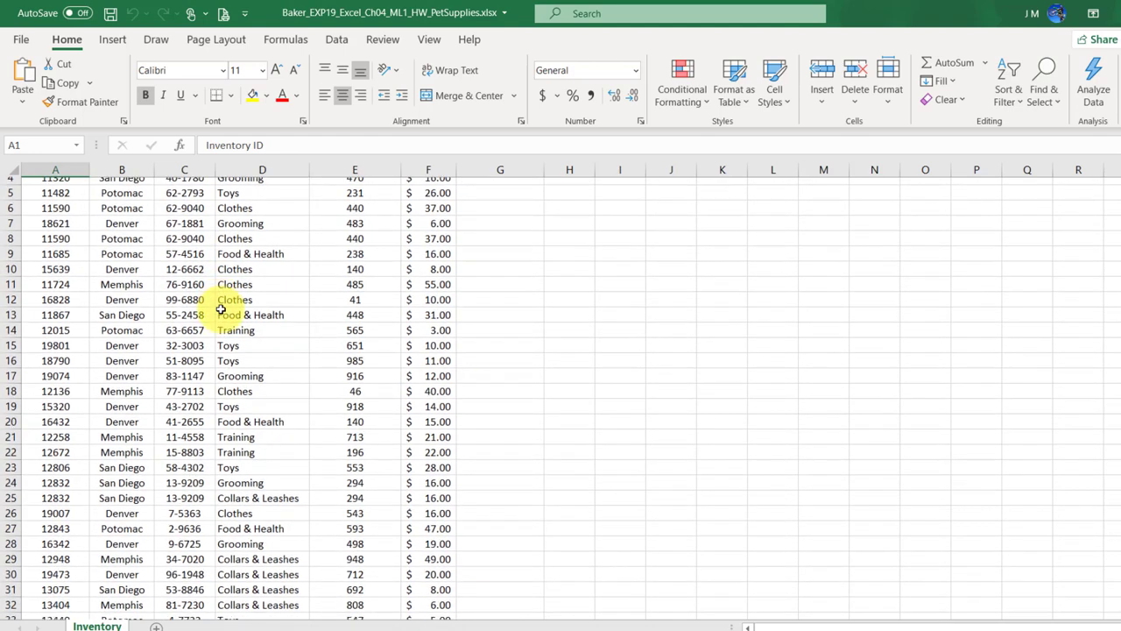
scroll(221, 309, "down", 1)
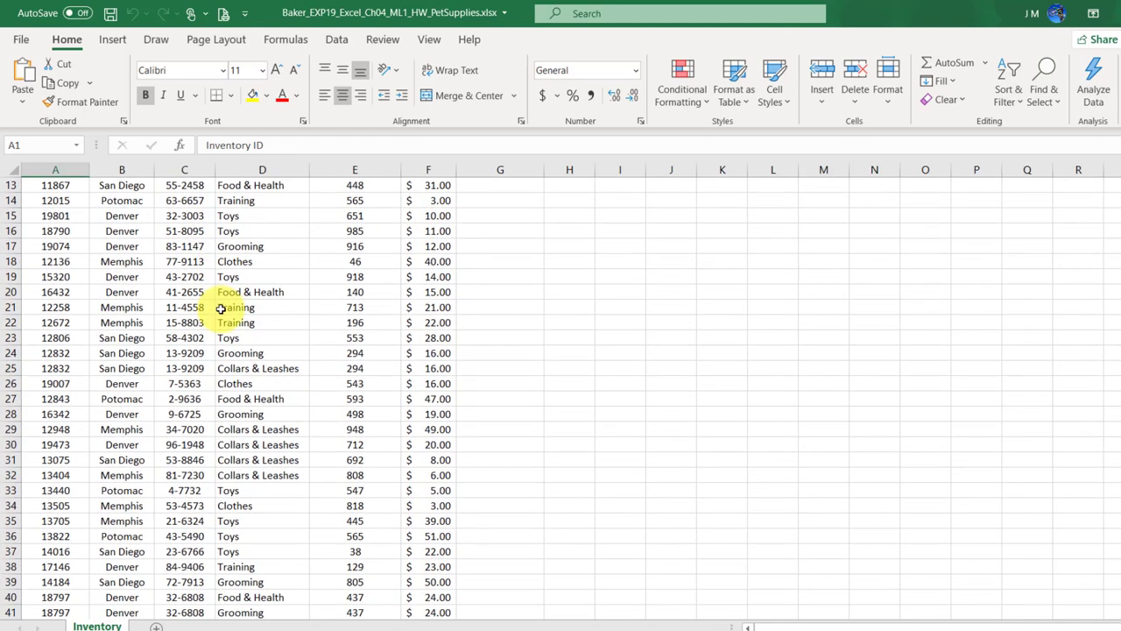
scroll(220, 308, "down", 1)
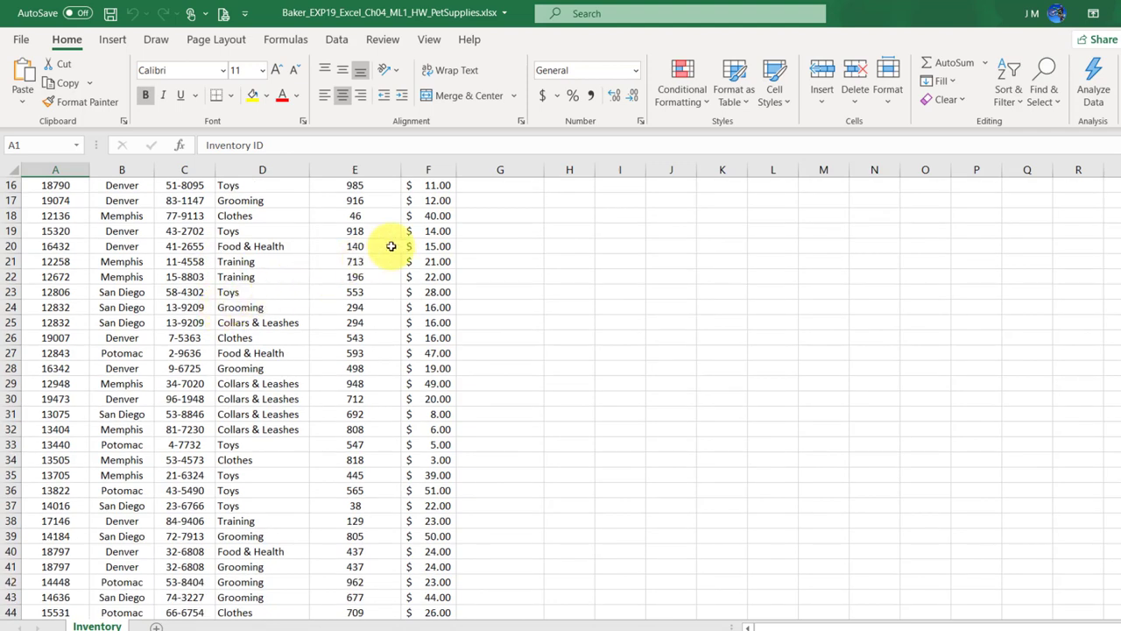
scroll(332, 295, "up", 5)
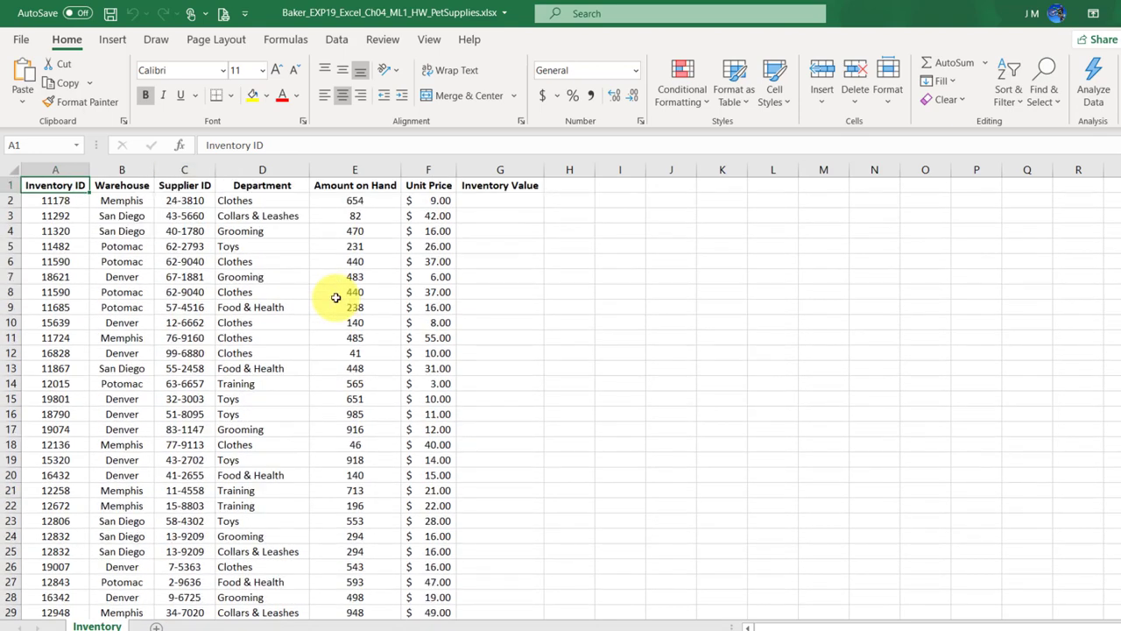
- Freeze the Inventory sheet's header row using Freeze Panes > Freeze Top Row
left_click(429, 40)
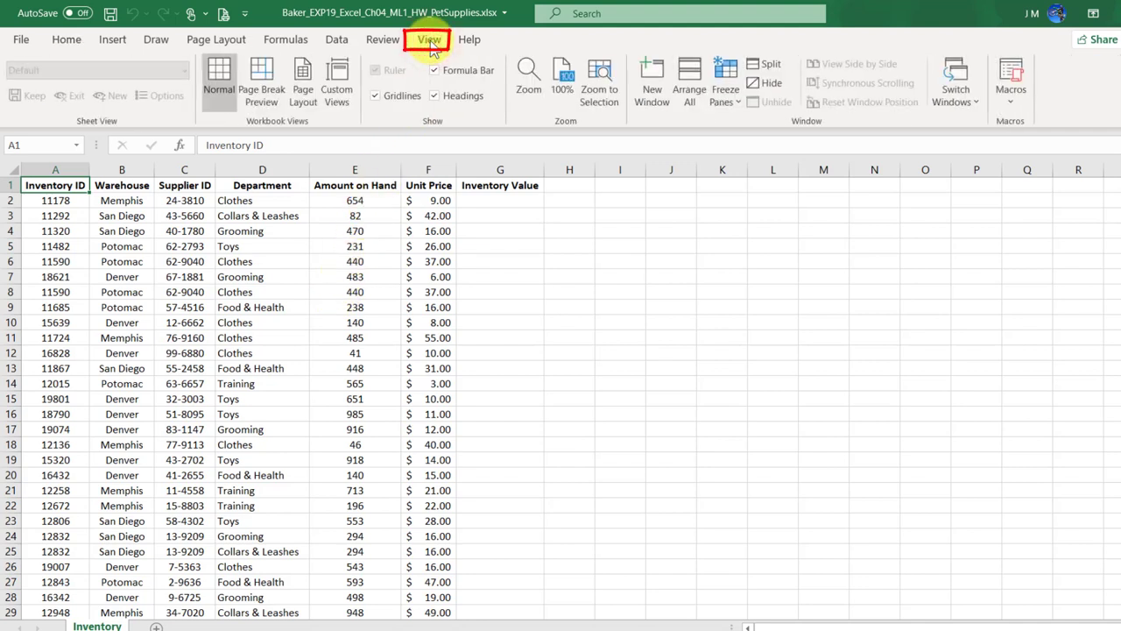
left_click(733, 105)
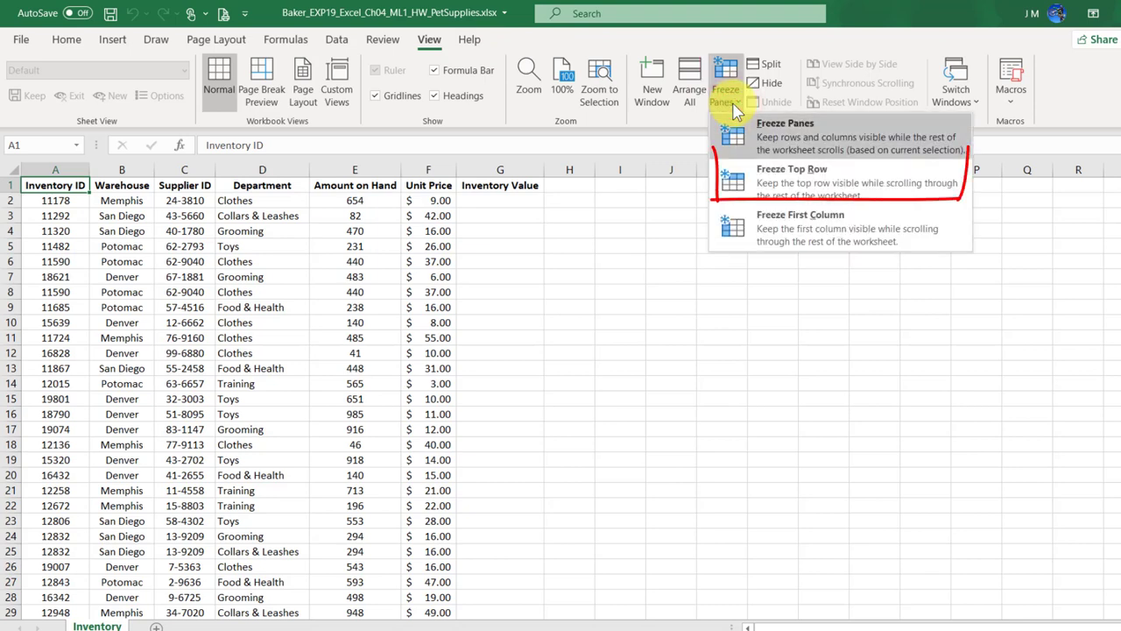
key("Down")
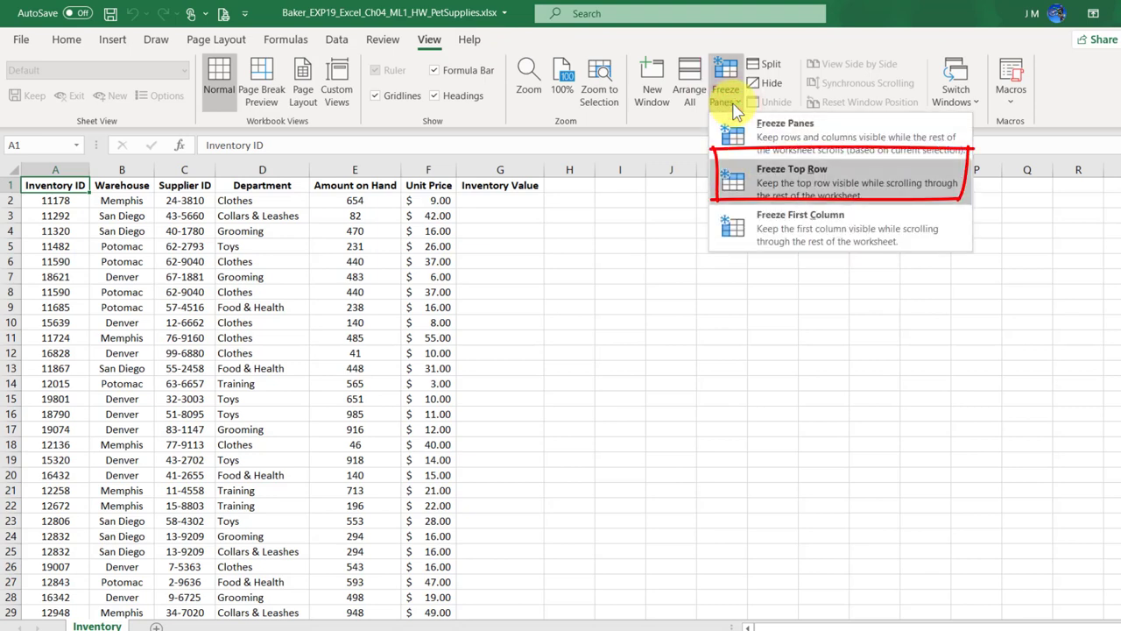
left_click(801, 188)
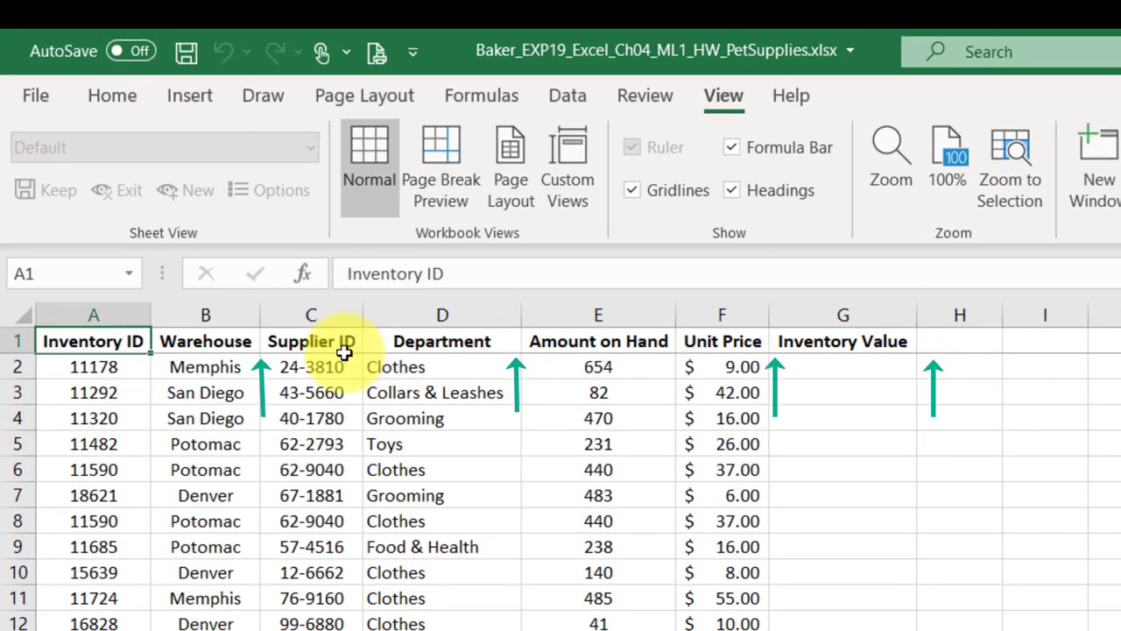
scroll(327, 429, "down", 1)
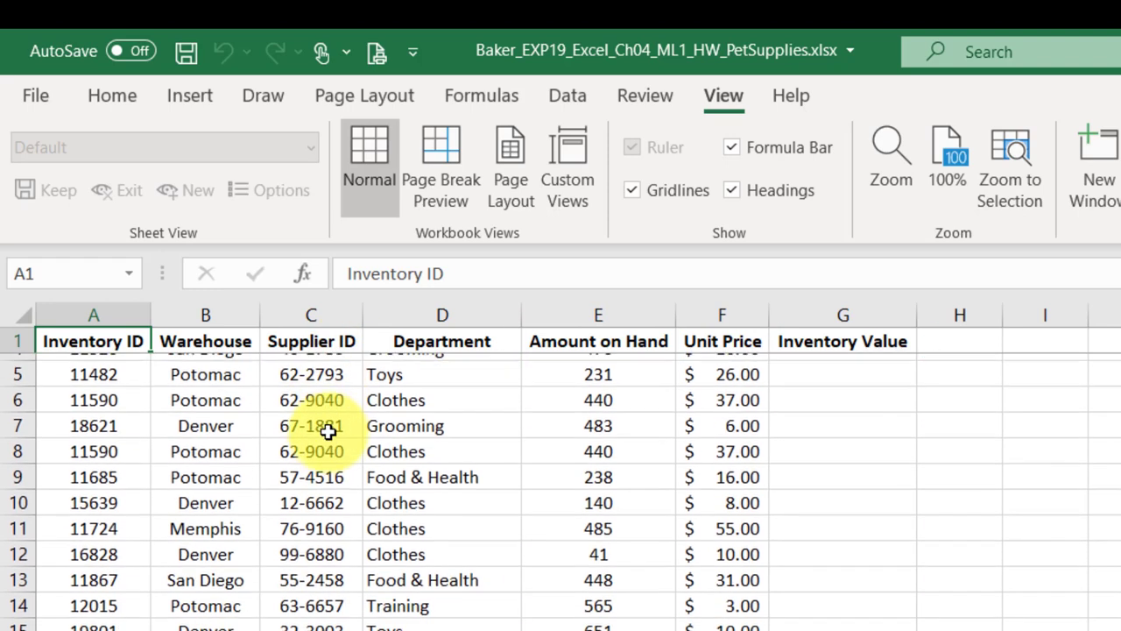
scroll(328, 431, "down", 2)
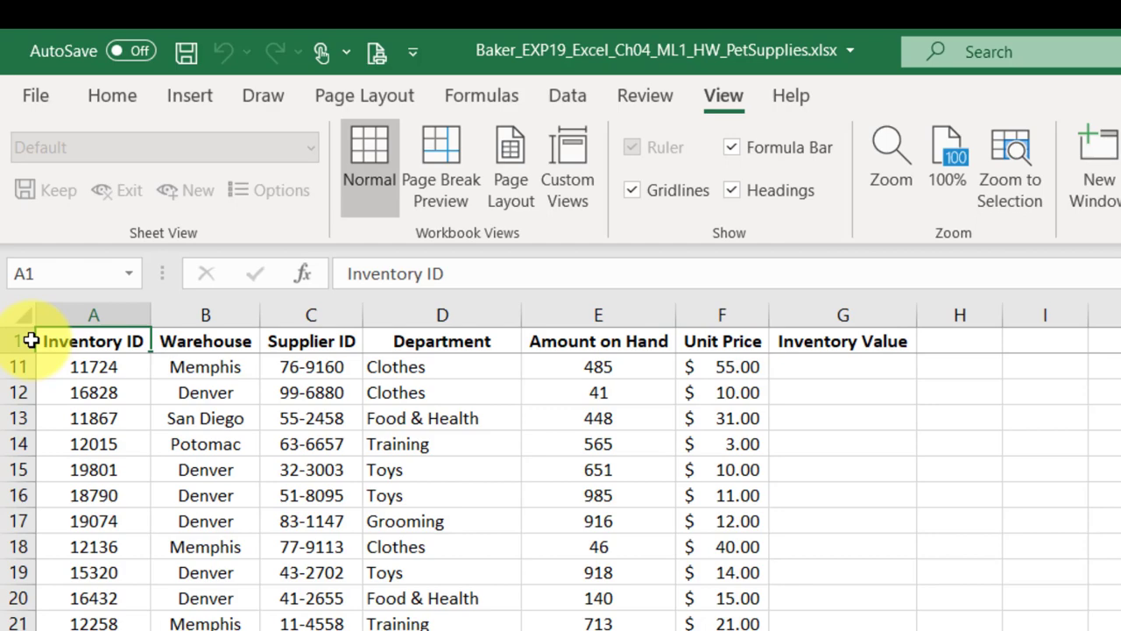
scroll(31, 341, "down", 8)
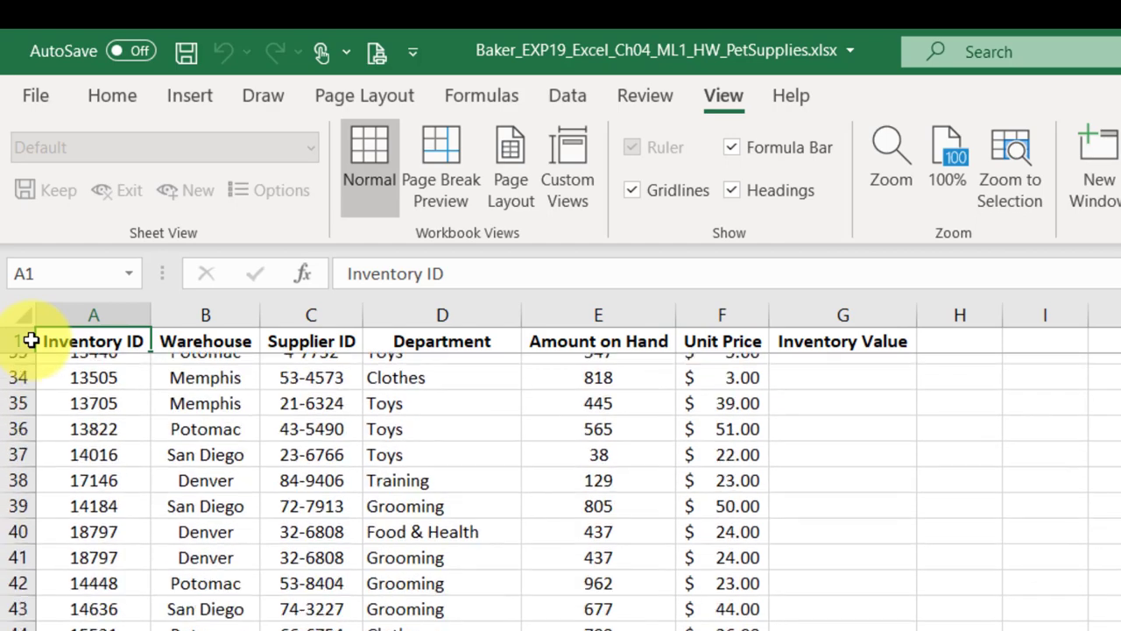
scroll(31, 341, "down", 2)
scroll(30, 340, "up", 12)
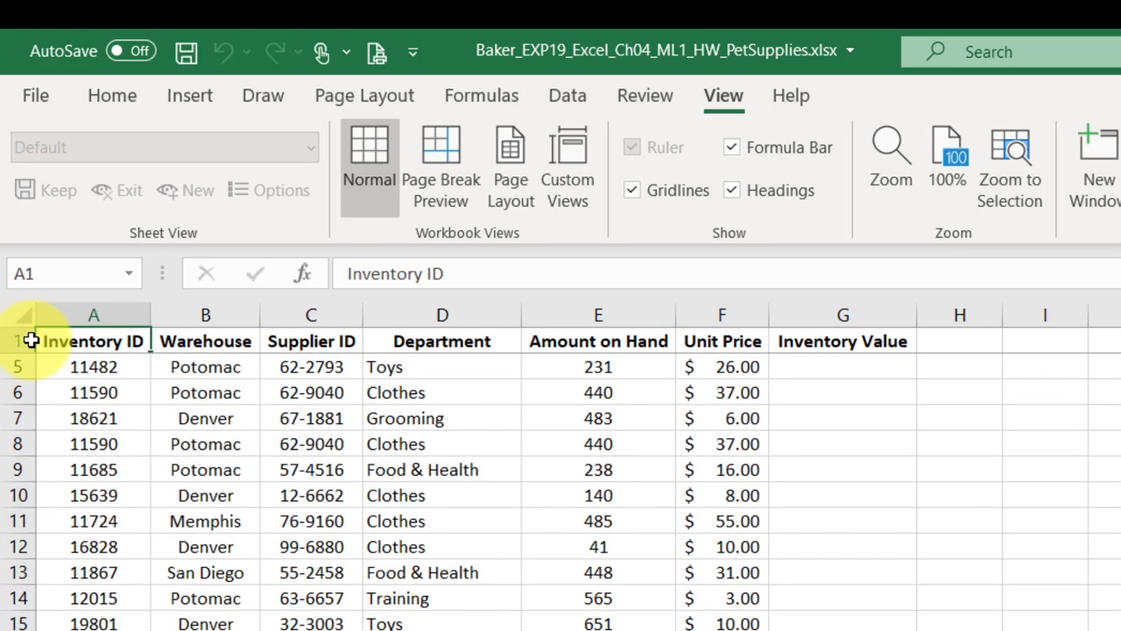
scroll(30, 341, "up", 1)
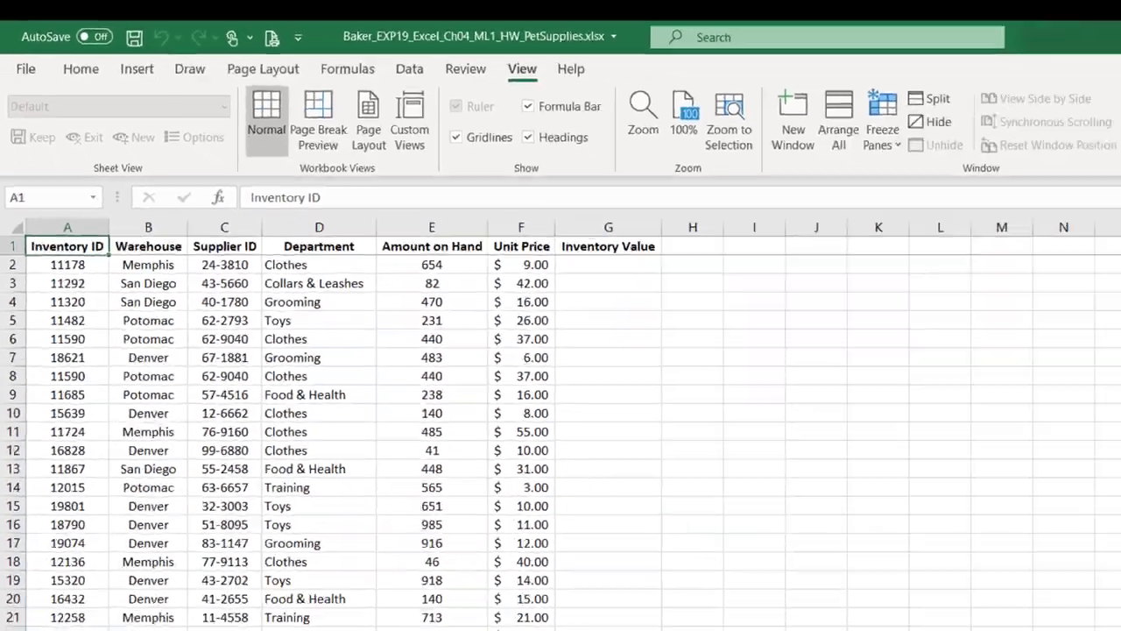
key("alt+Tab")
scroll(514, 392, "down", 2)
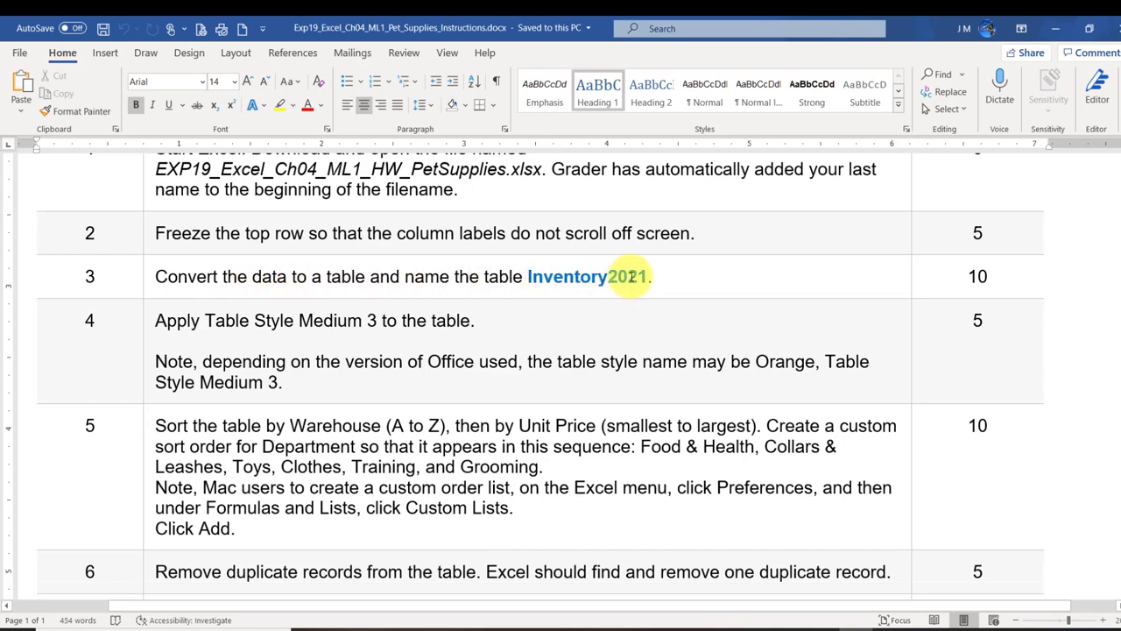
left_click(887, 624)
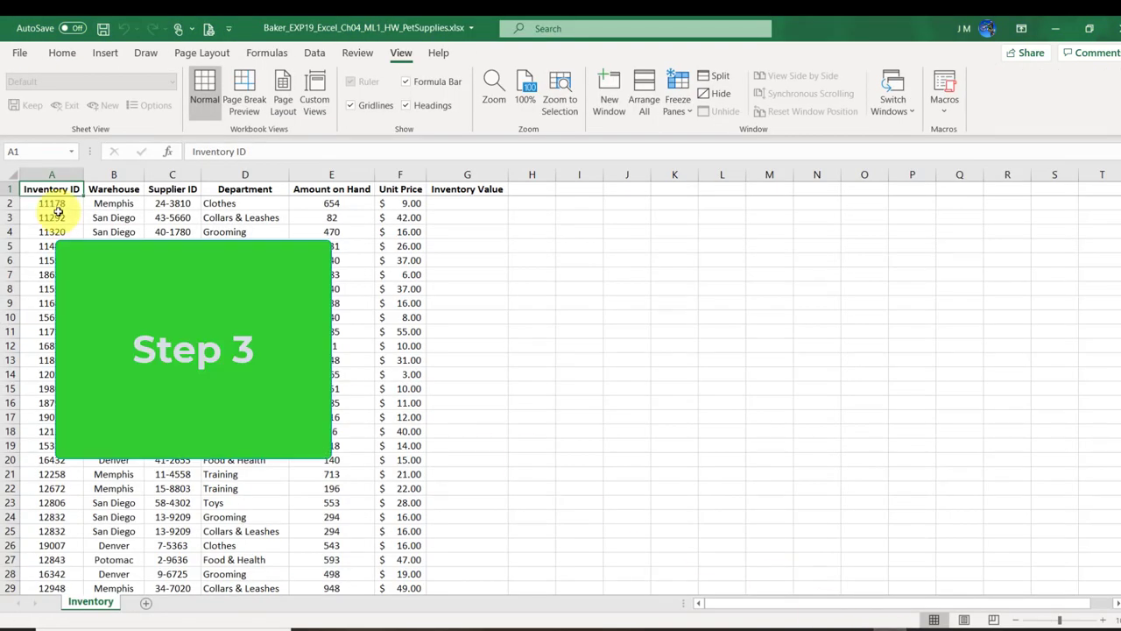
left_click(62, 53)
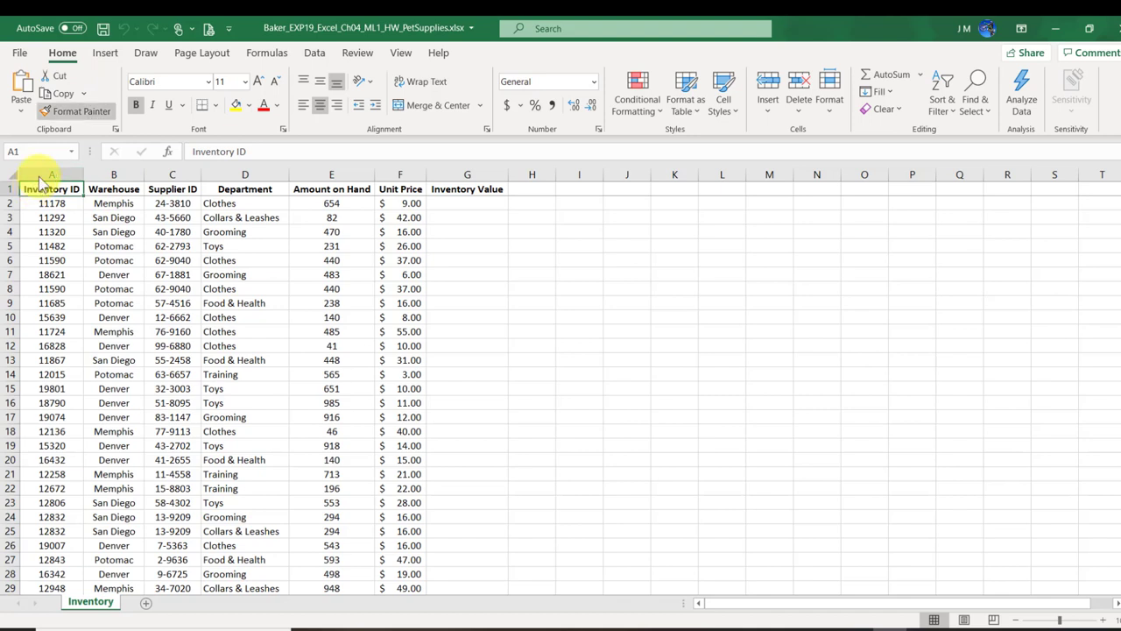
- Bring up Create Table for range $A$1:$G$79 with My table has headers checked
left_click(107, 55)
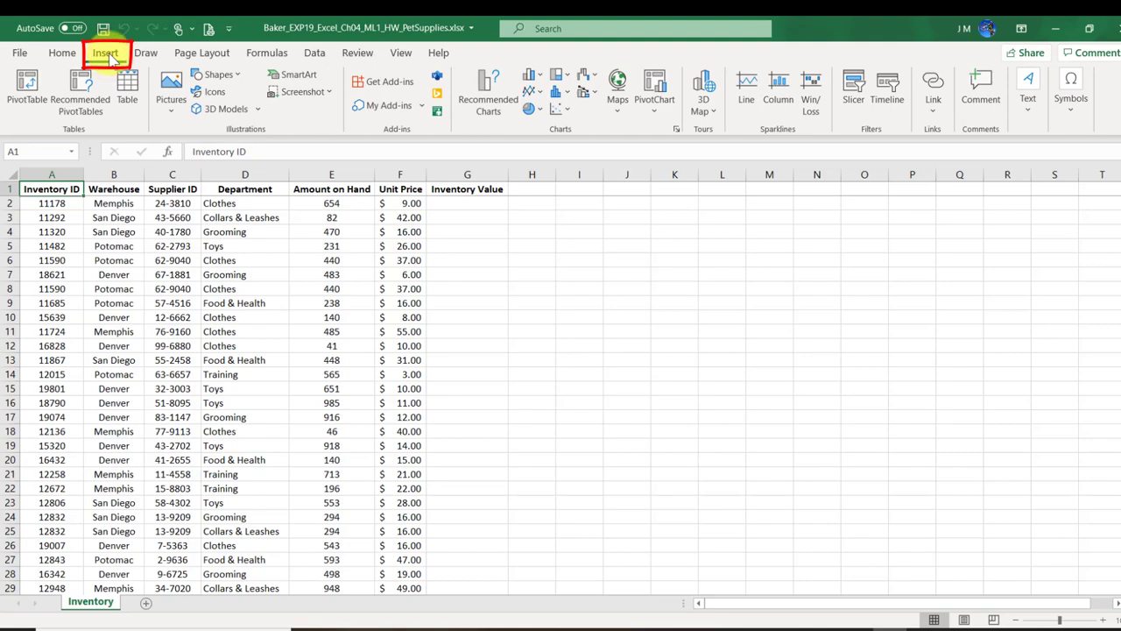
left_click(127, 90)
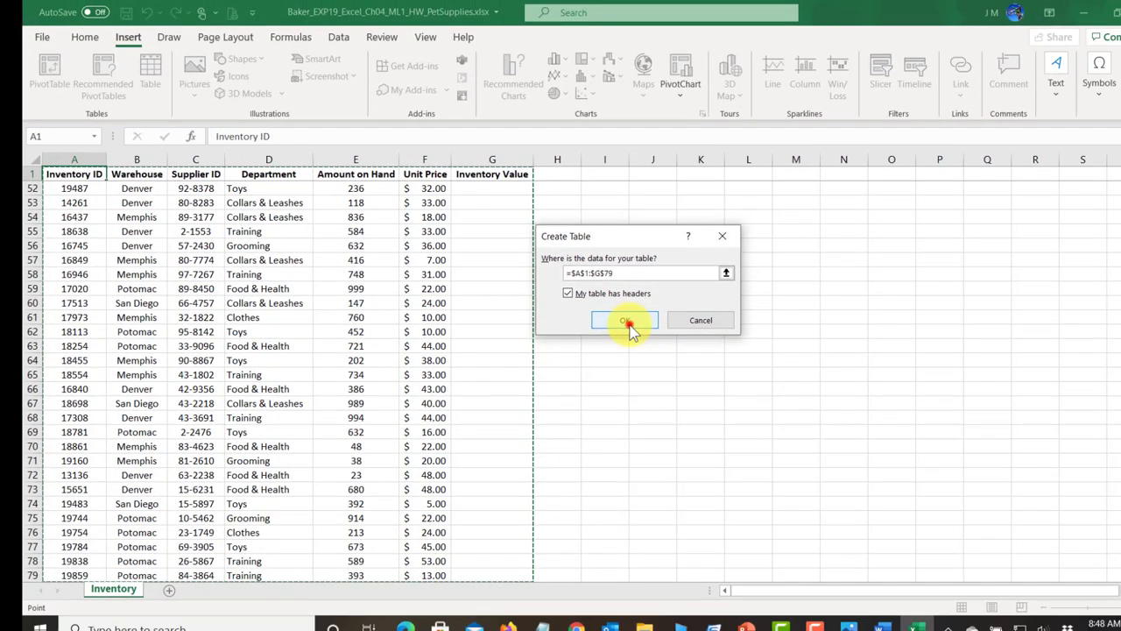
left_click(559, 440)
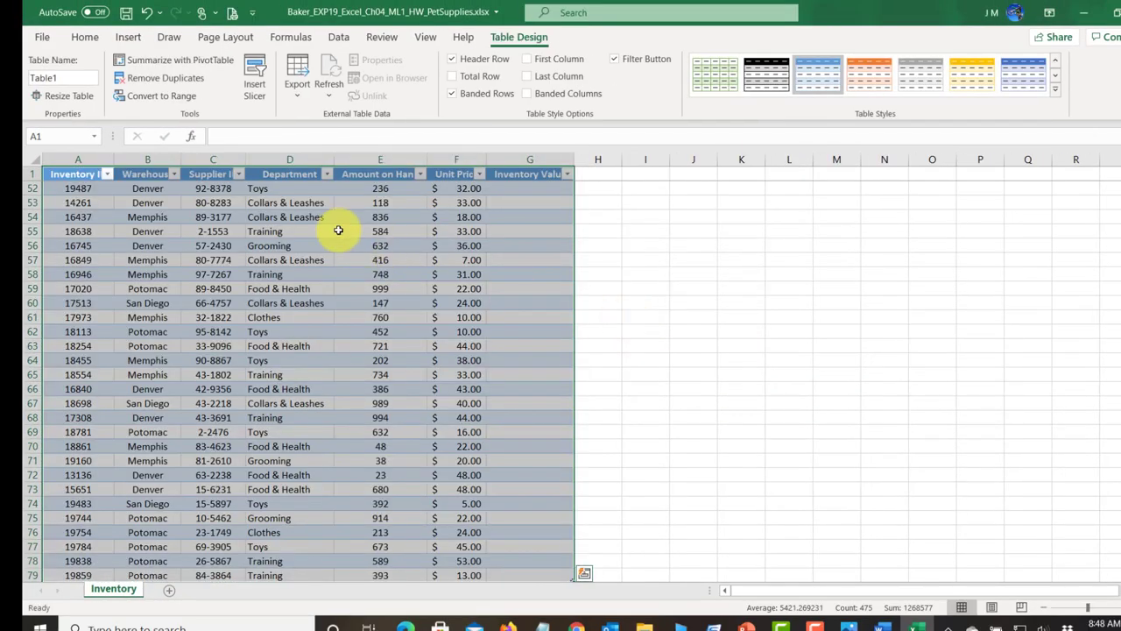
left_click(251, 234)
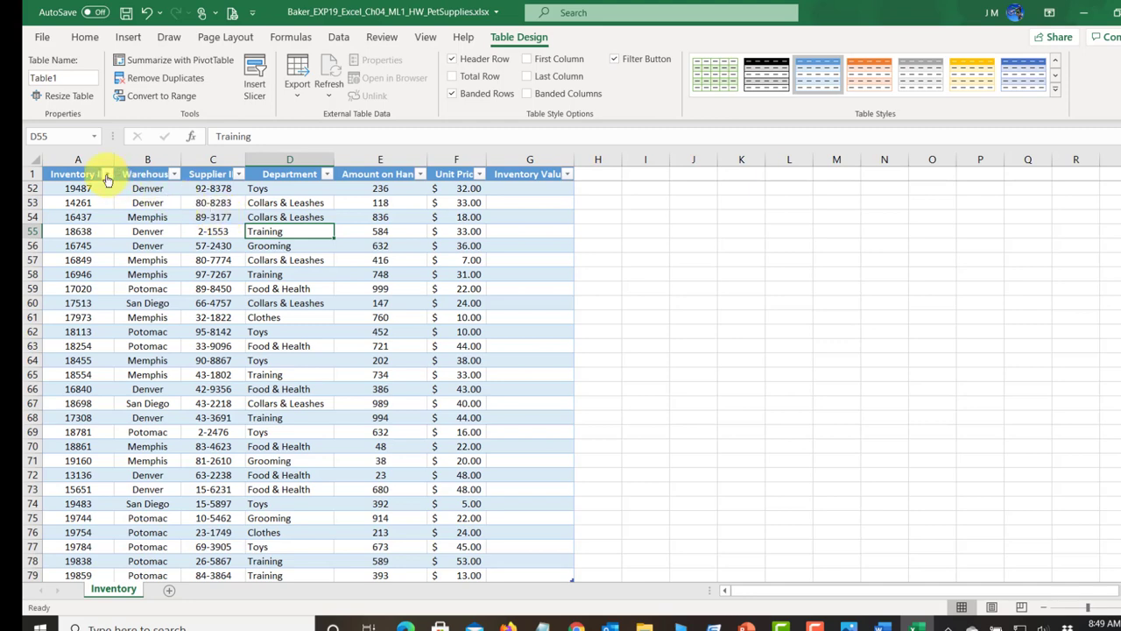
left_click(106, 176)
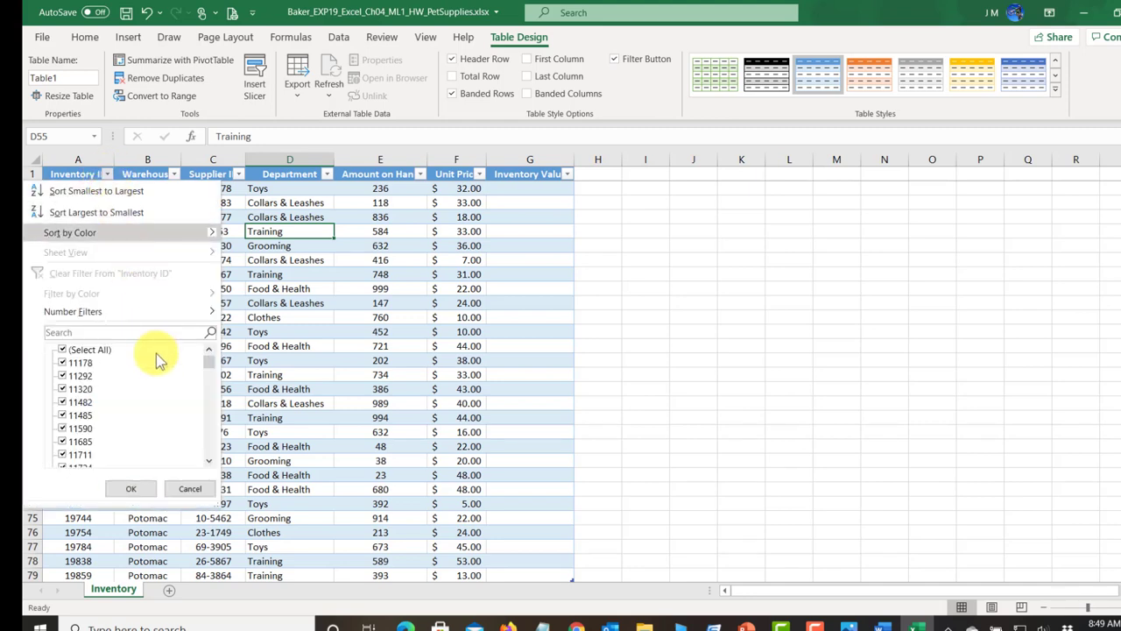
left_click(193, 490)
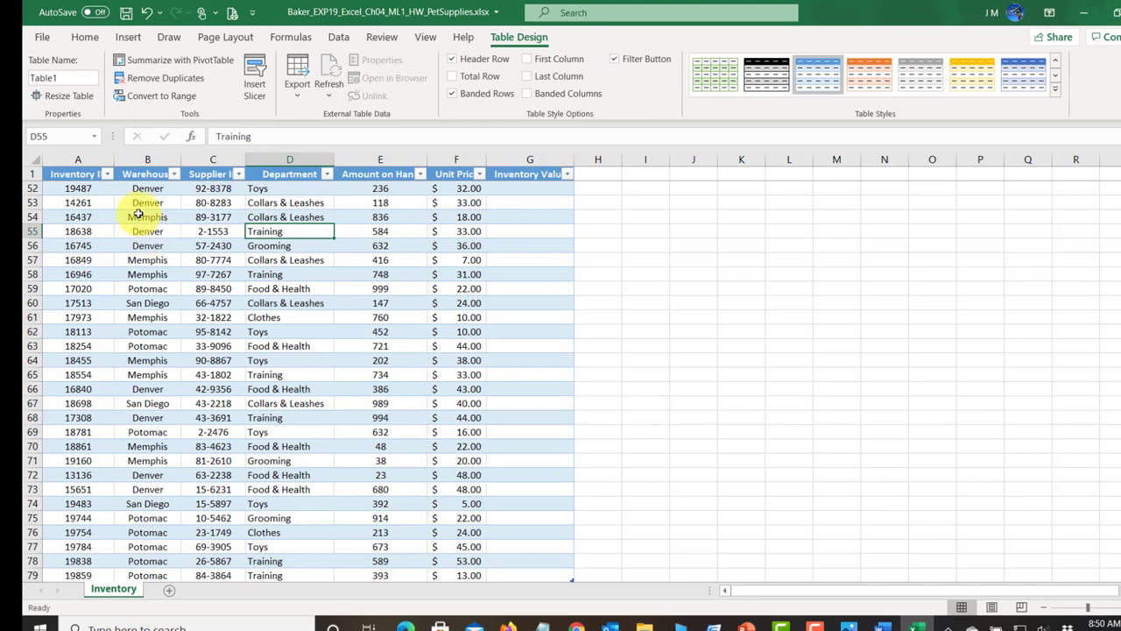
left_click(139, 215)
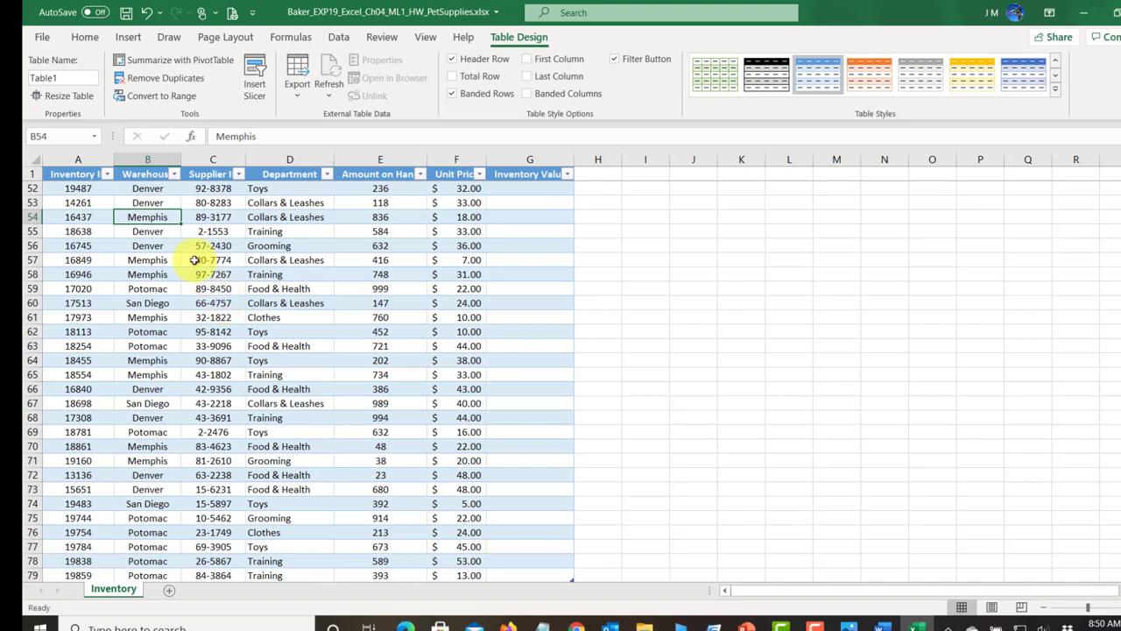
- Change the table name from Table1 to Inventory2021
left_click(59, 76)
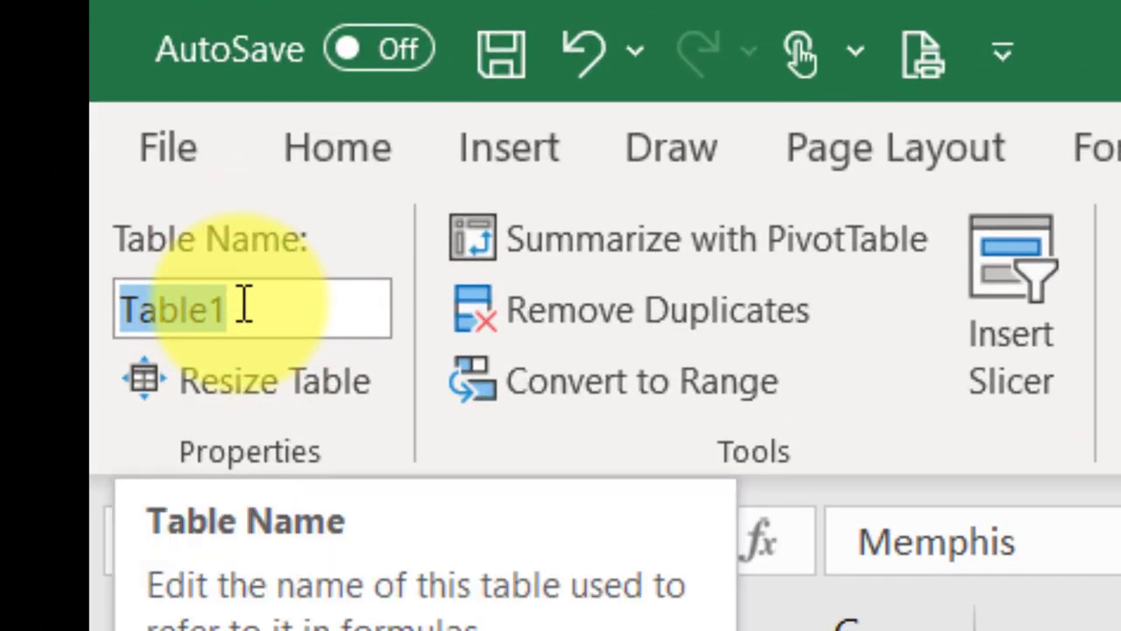
type("In")
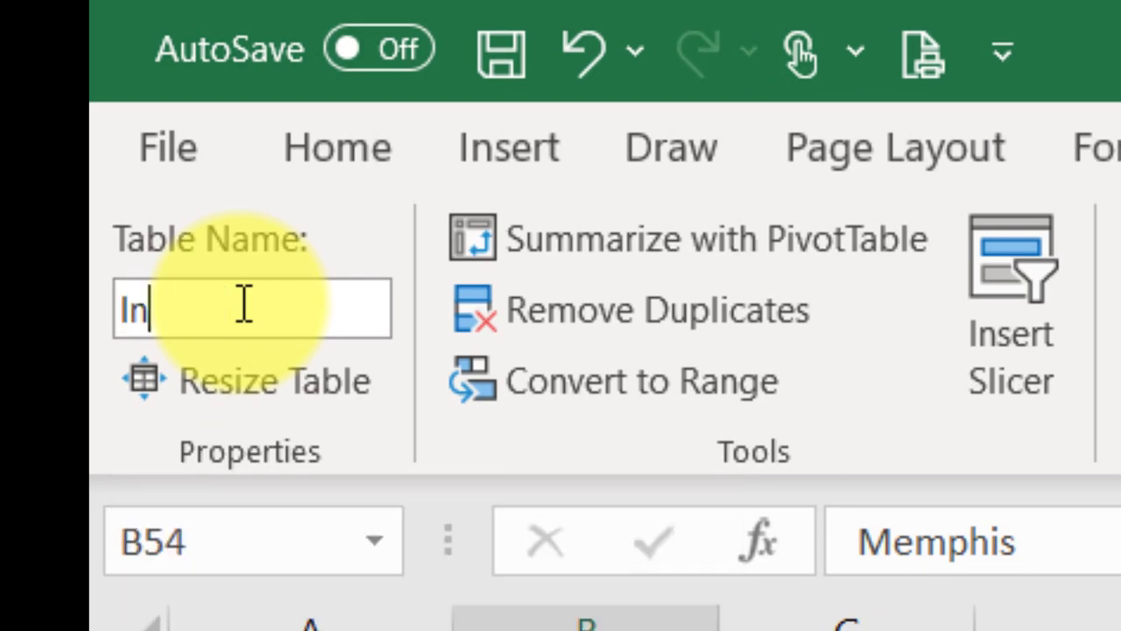
type("ventory")
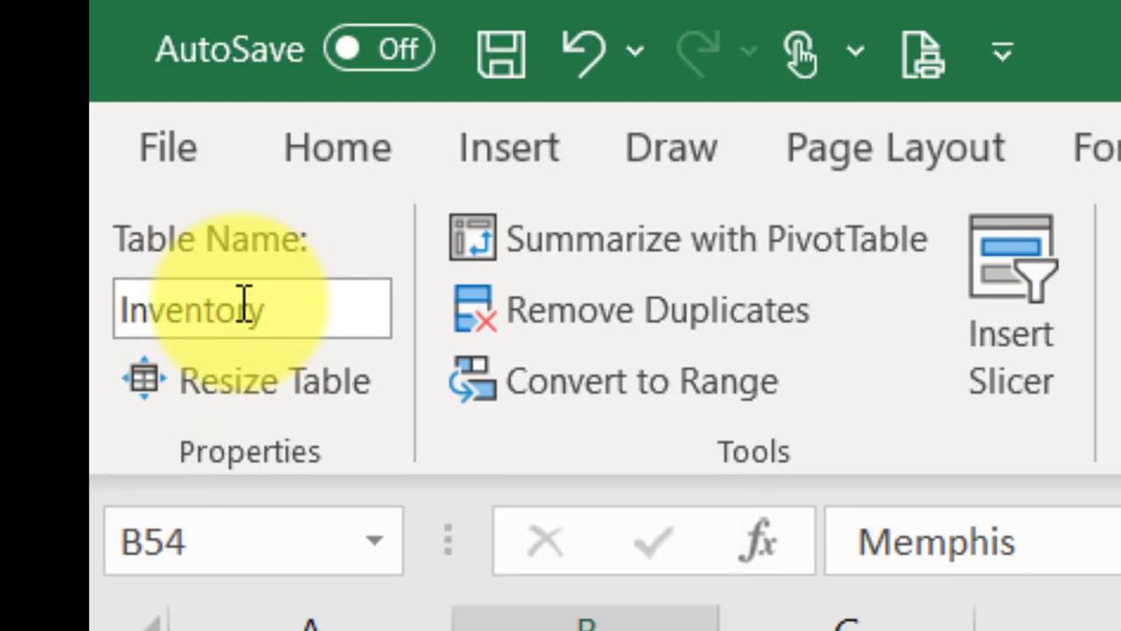
type("2021")
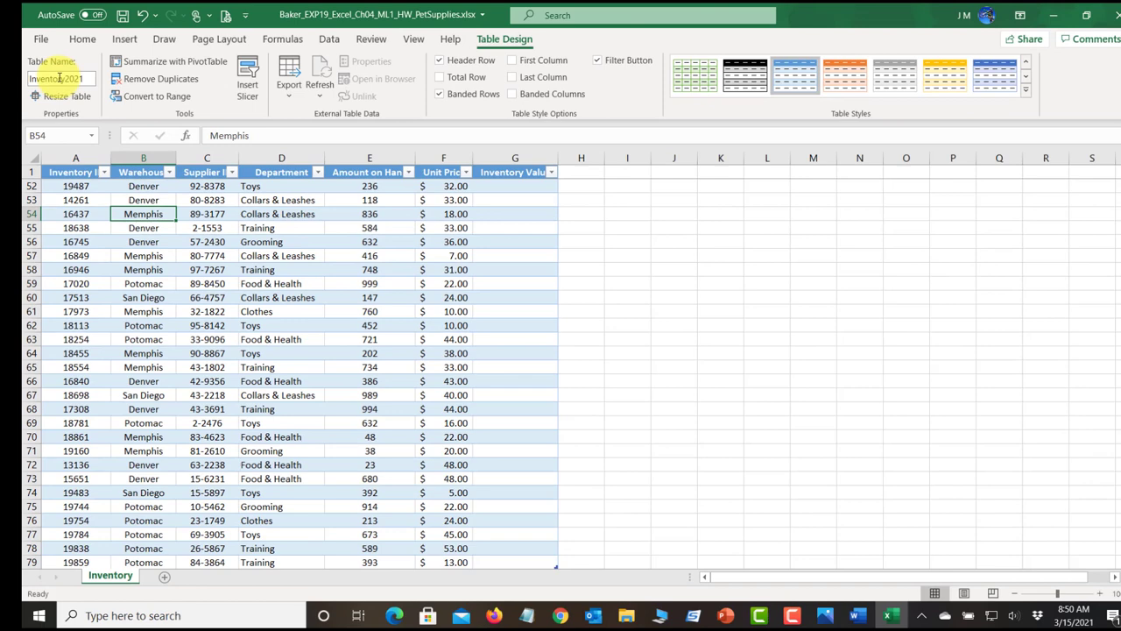
left_click(143, 215)
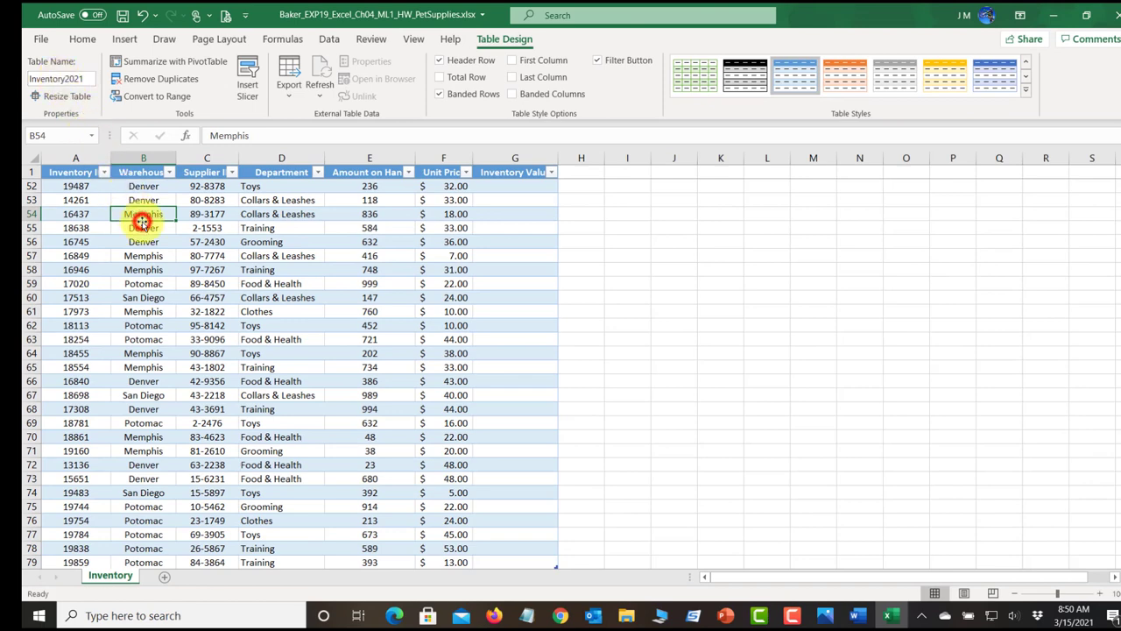
- Switch to the Word instructions to read step 4 about Table Style Medium 3
left_click(285, 278)
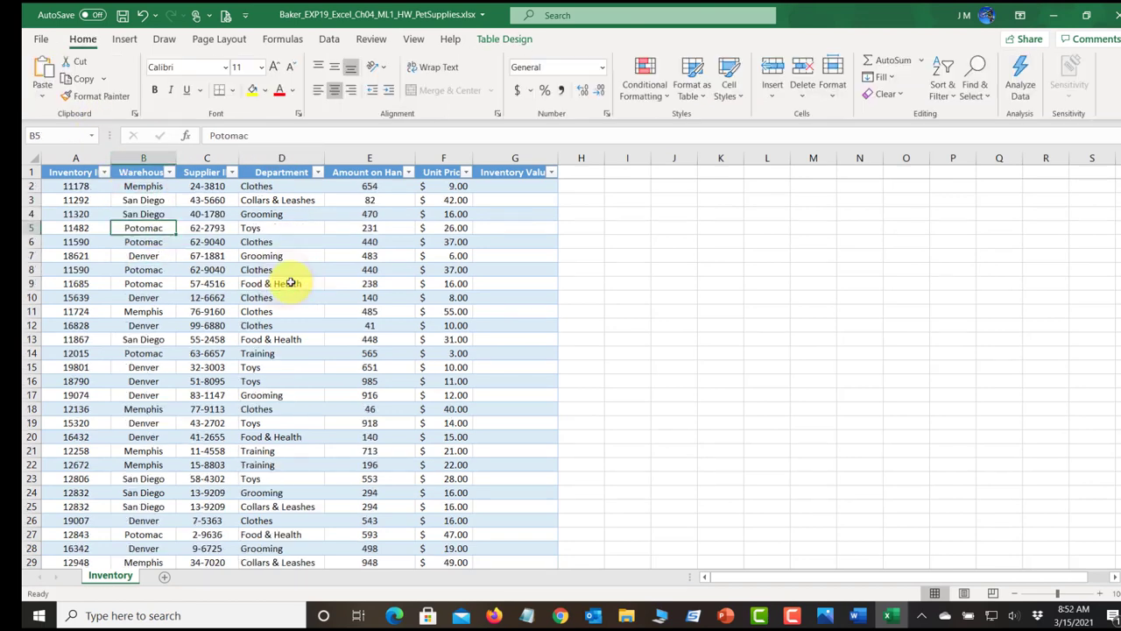
left_click(862, 616)
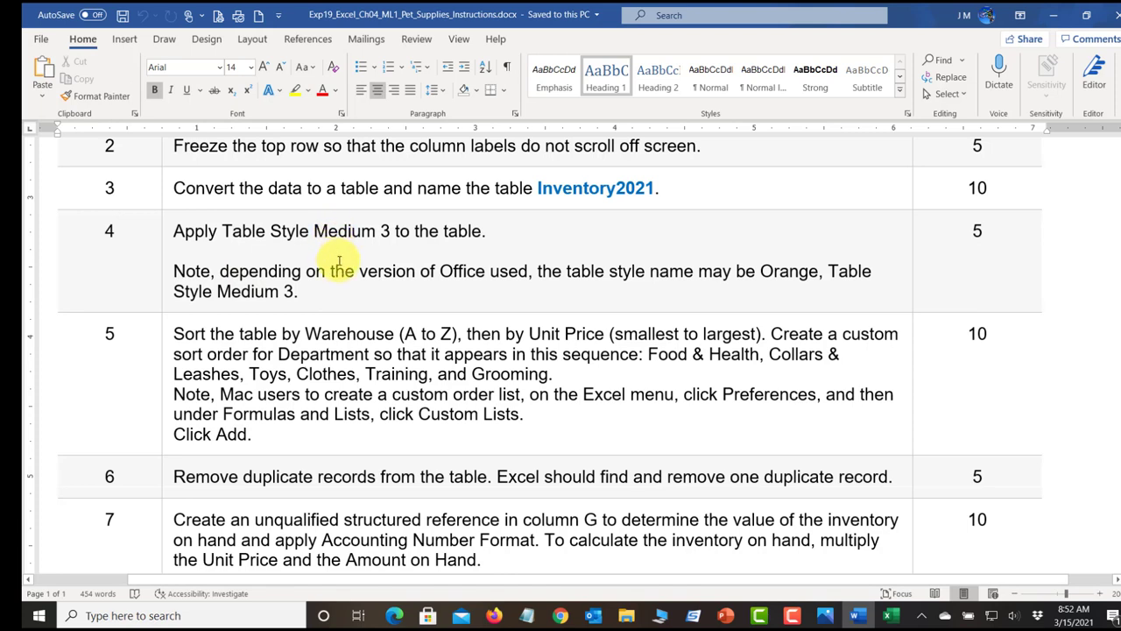
- Select Inventory2021 from the Name Box and apply Orange, Table Style Medium 3
left_click(891, 614)
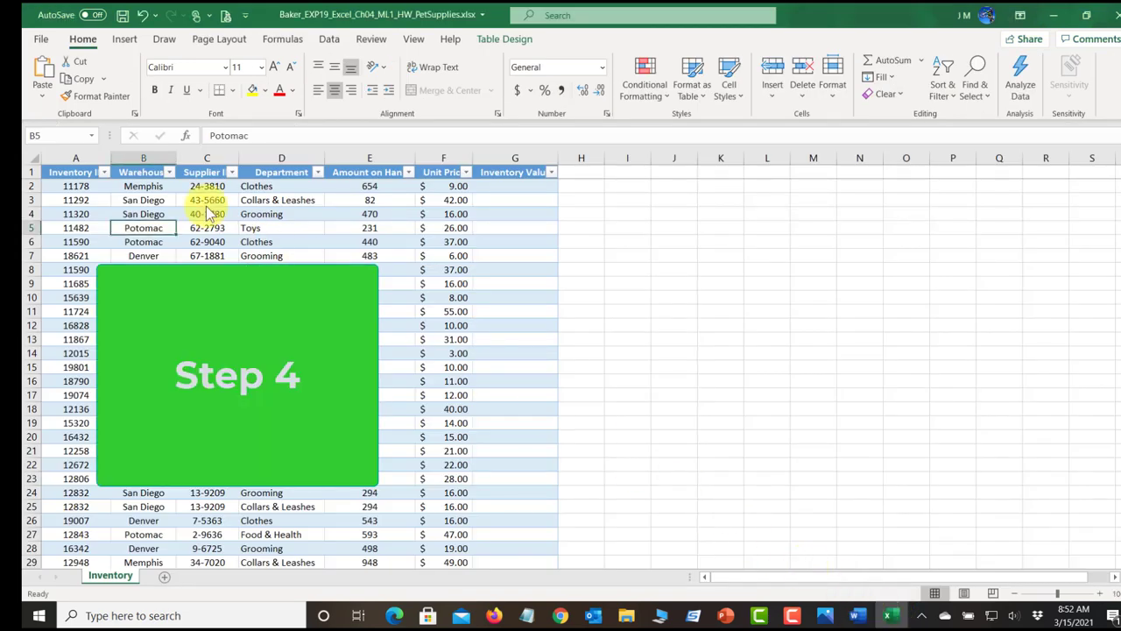
left_click(90, 136)
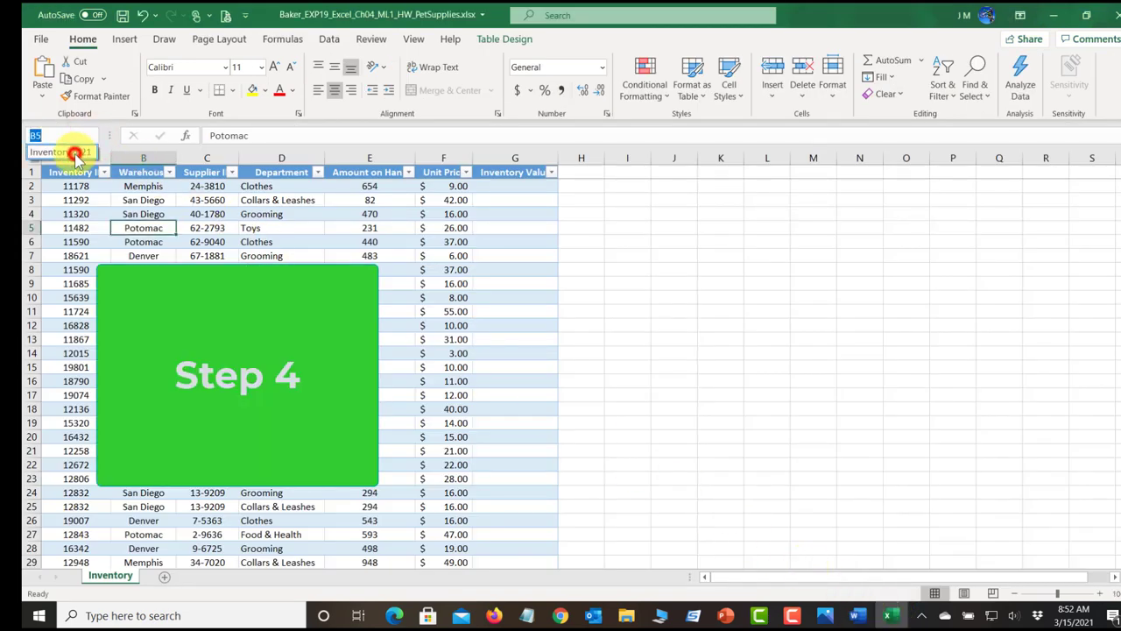
left_click(75, 152)
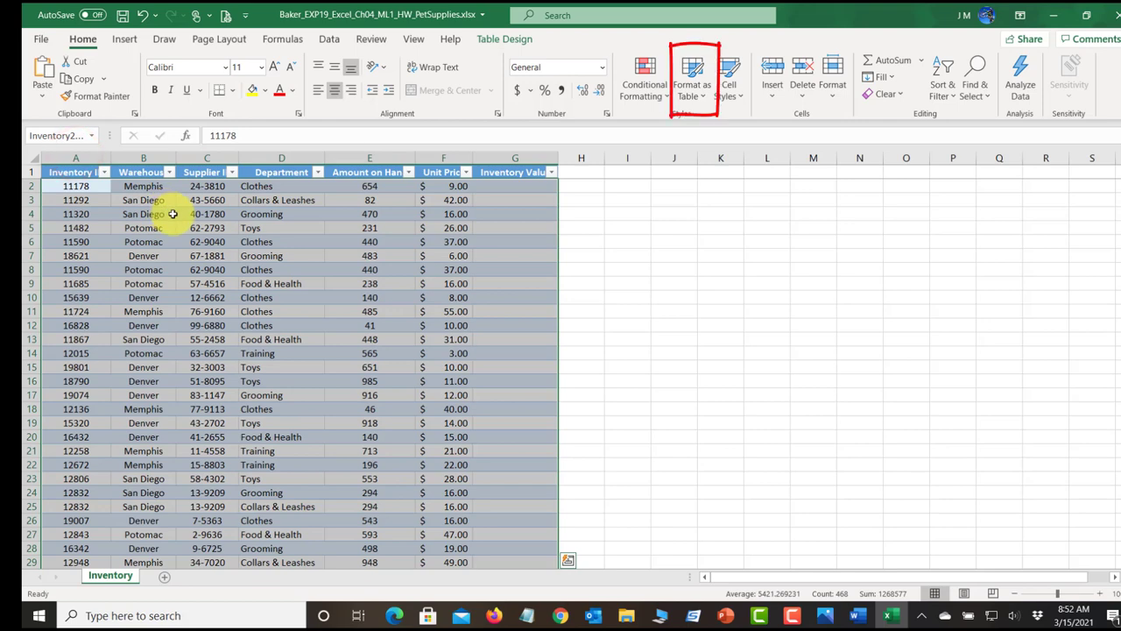
left_click(706, 102)
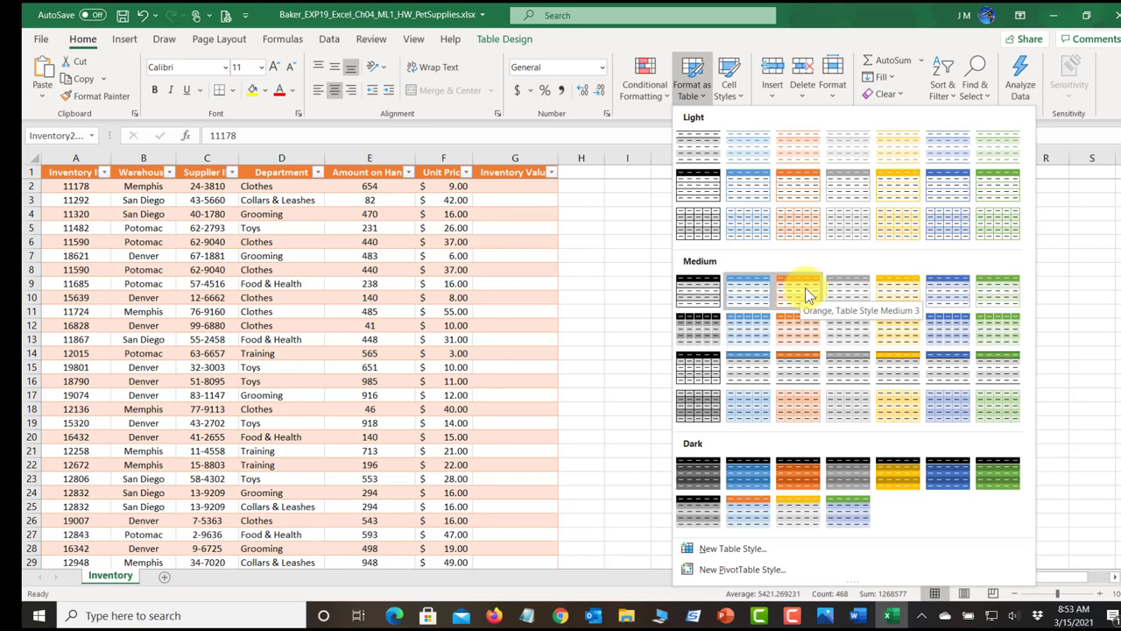
left_click(805, 287)
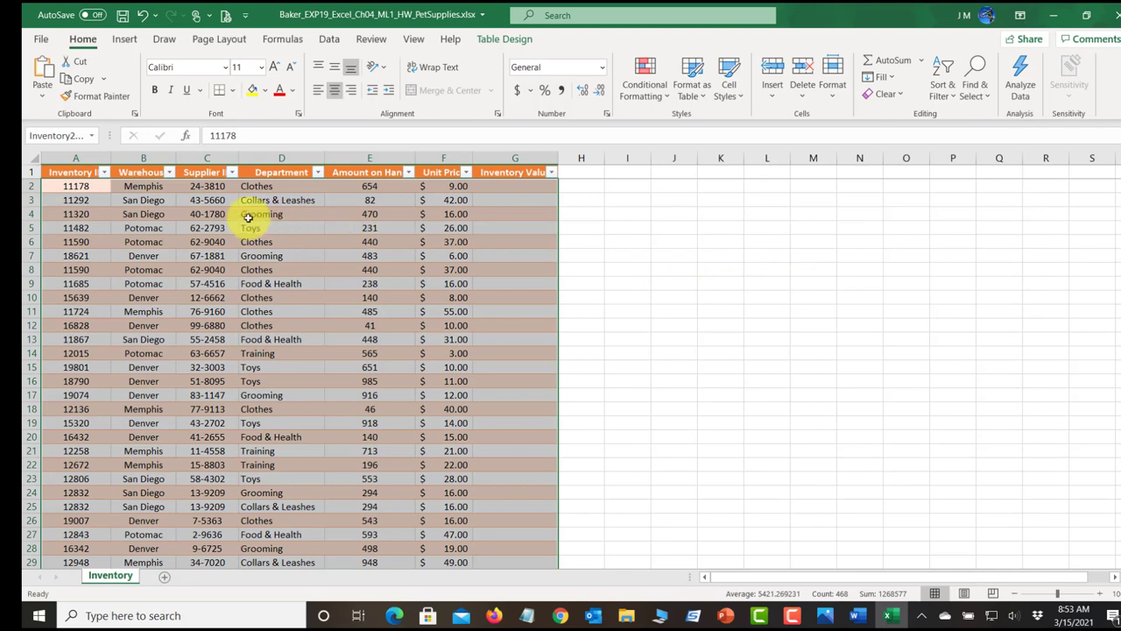
left_click(217, 268)
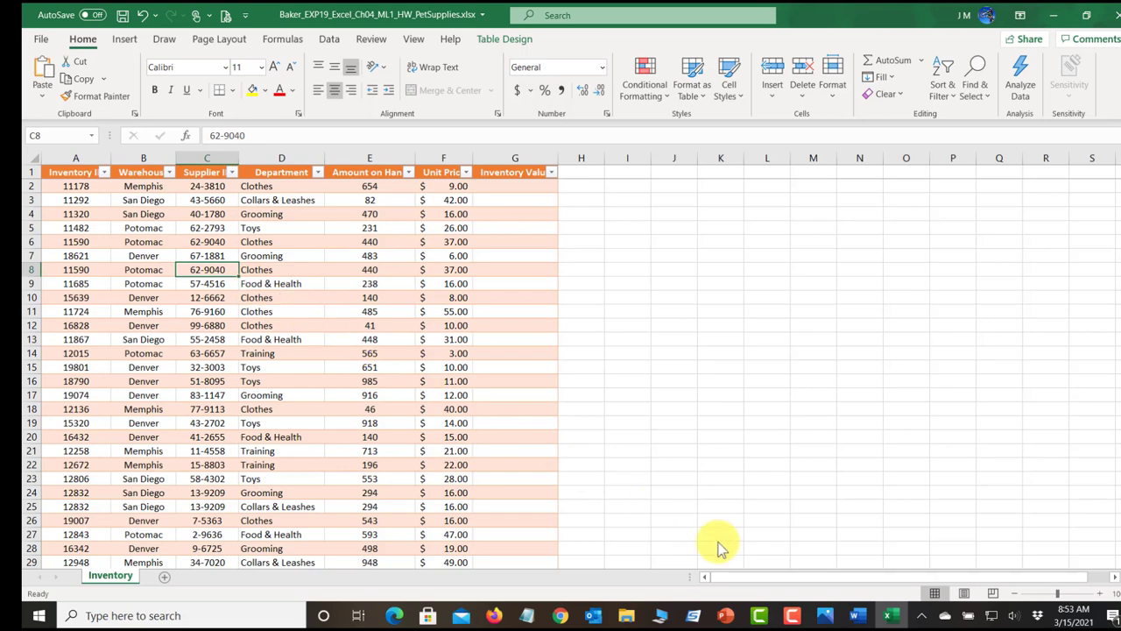
left_click(858, 615)
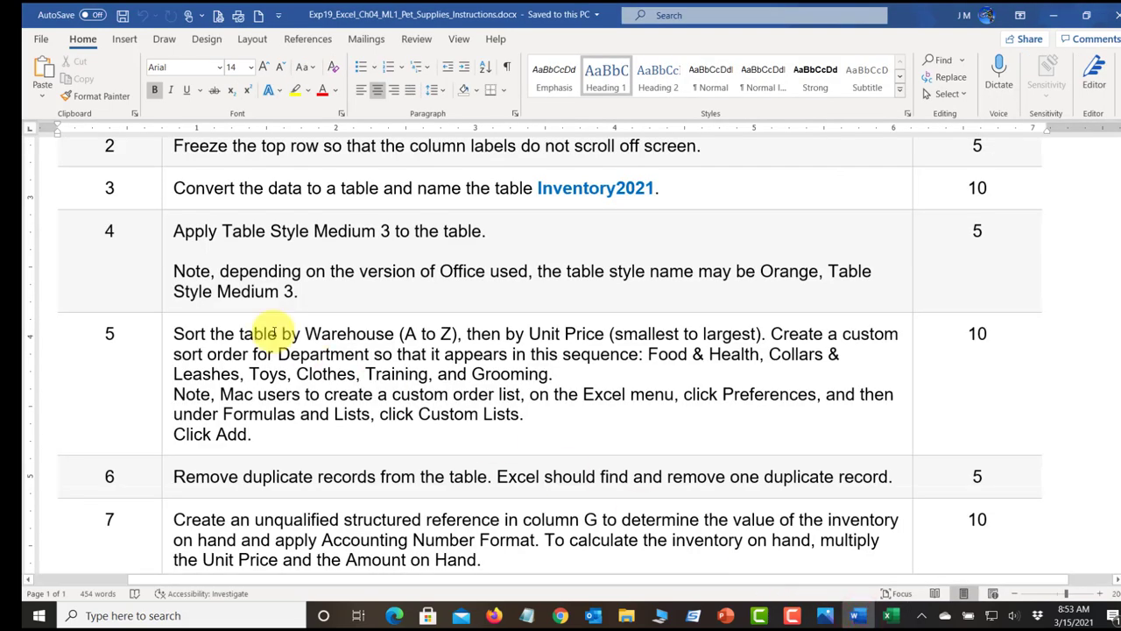
- Read the step 5 sorting instructions in Word, then return to Excel
scroll(271, 332, "down", 1)
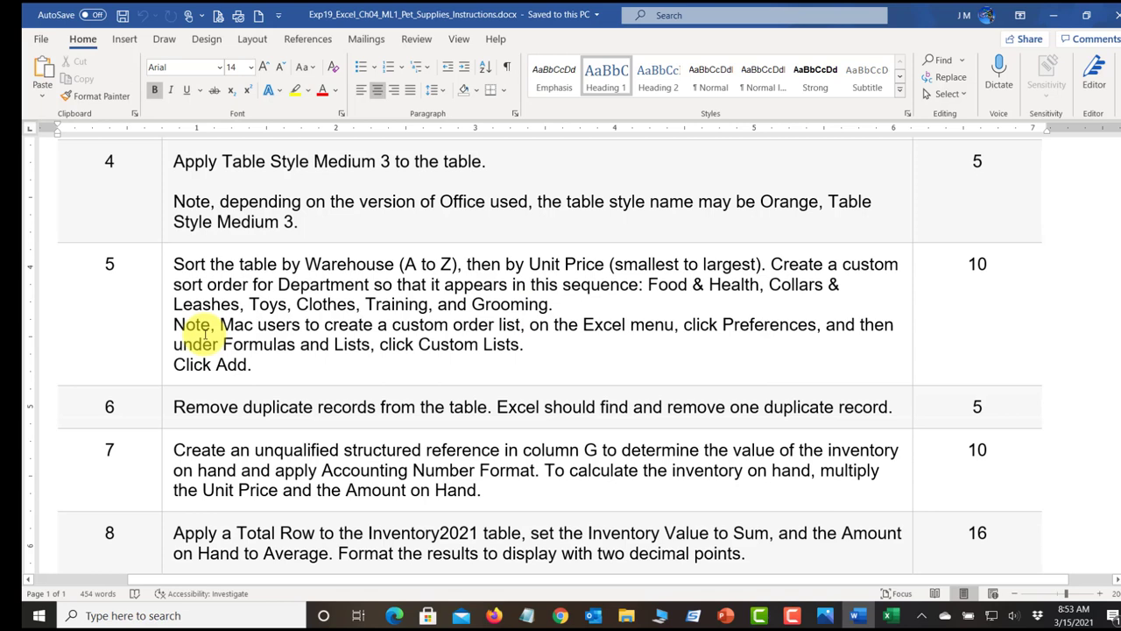
left_click(438, 294)
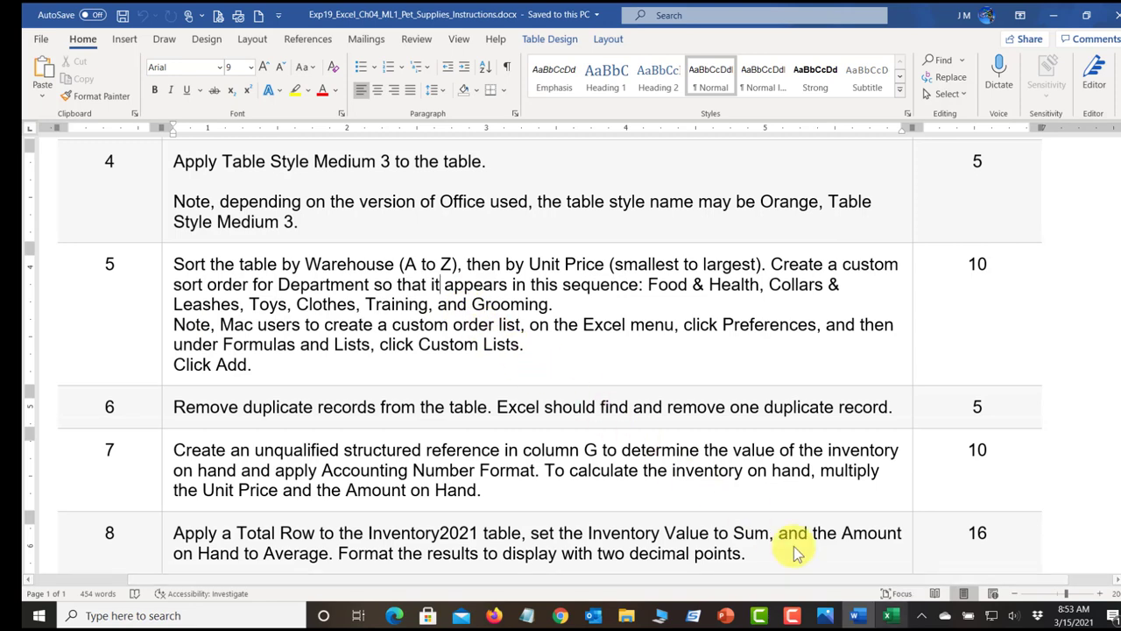
left_click(891, 616)
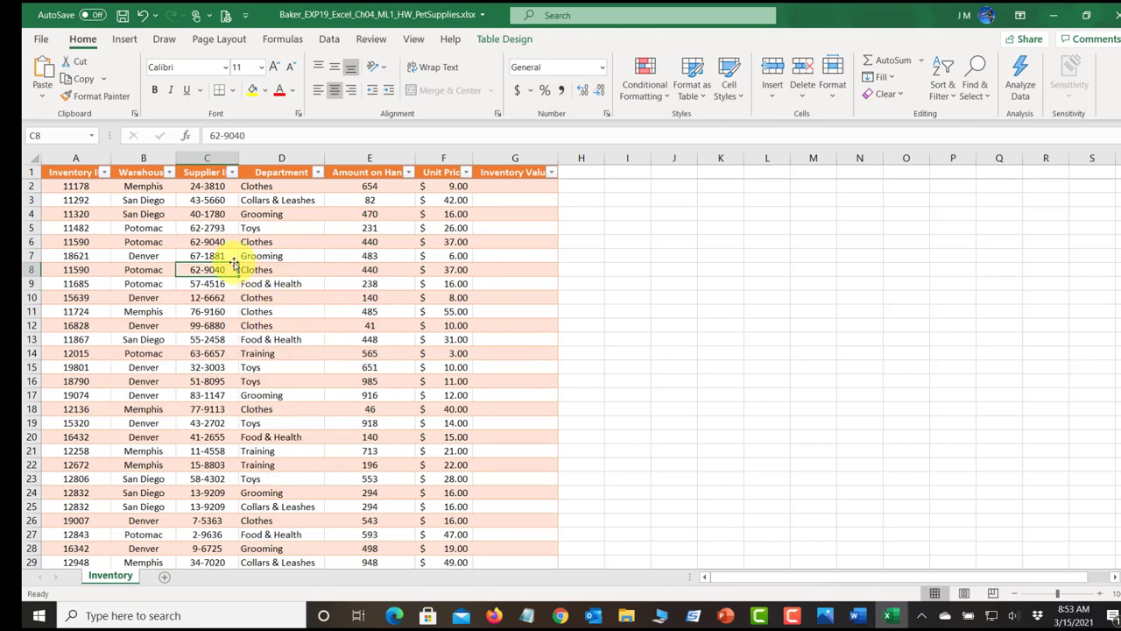
- With a table cell selected, open Custom Sort from Sort & Filter
left_click(145, 210)
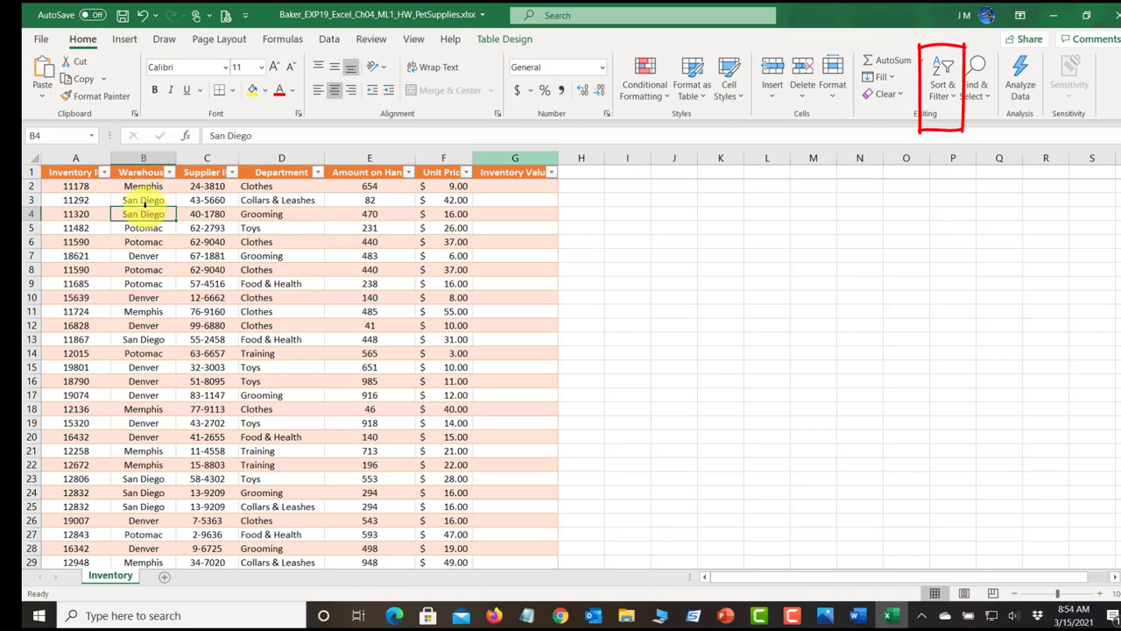
left_click(945, 93)
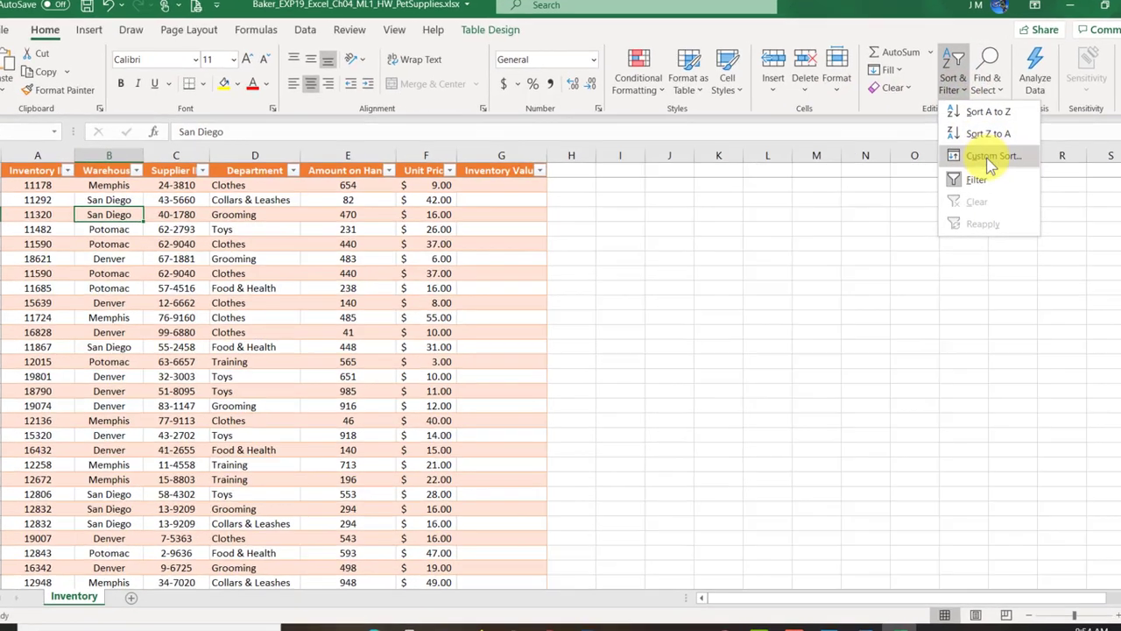
left_click(988, 158)
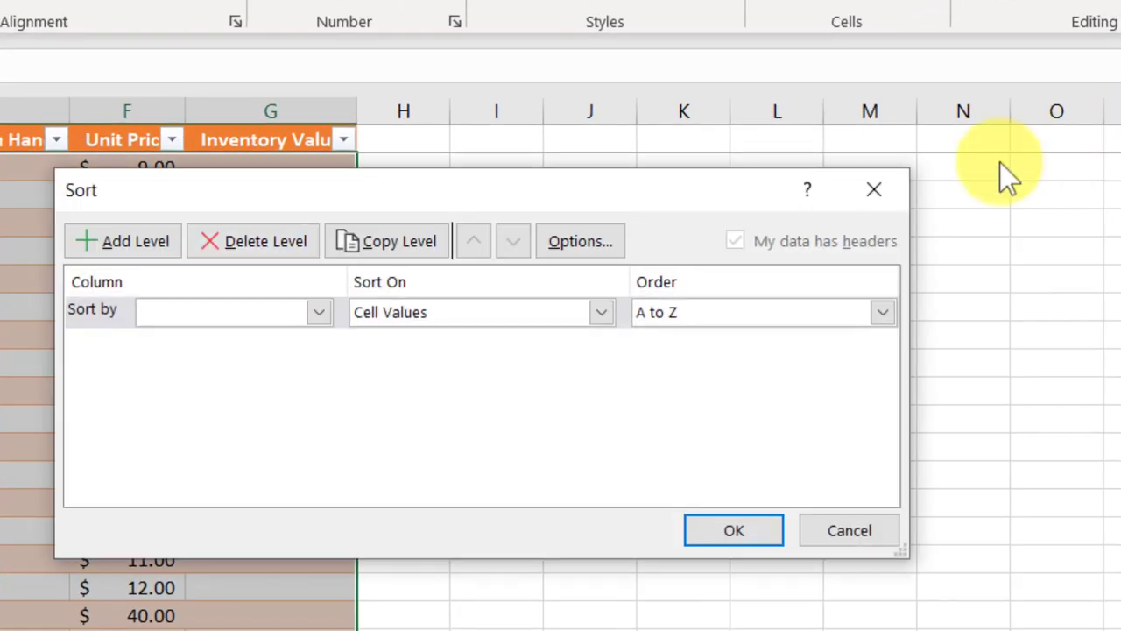
- Sort first by Warehouse, then add a second level sorting by Unit Price
left_click(319, 314)
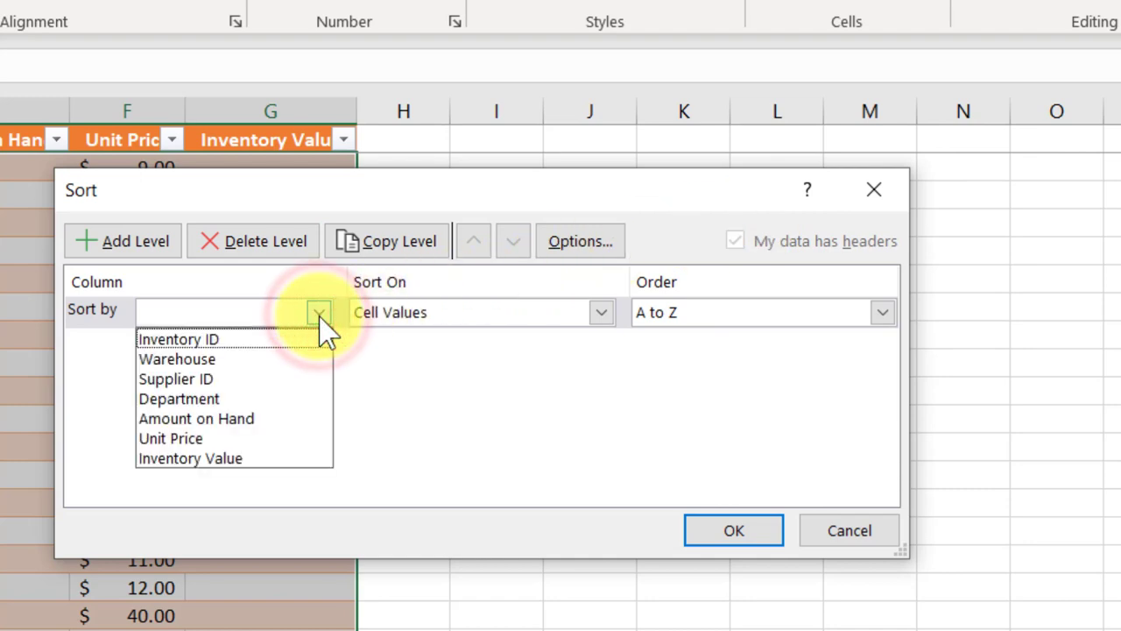
left_click(250, 361)
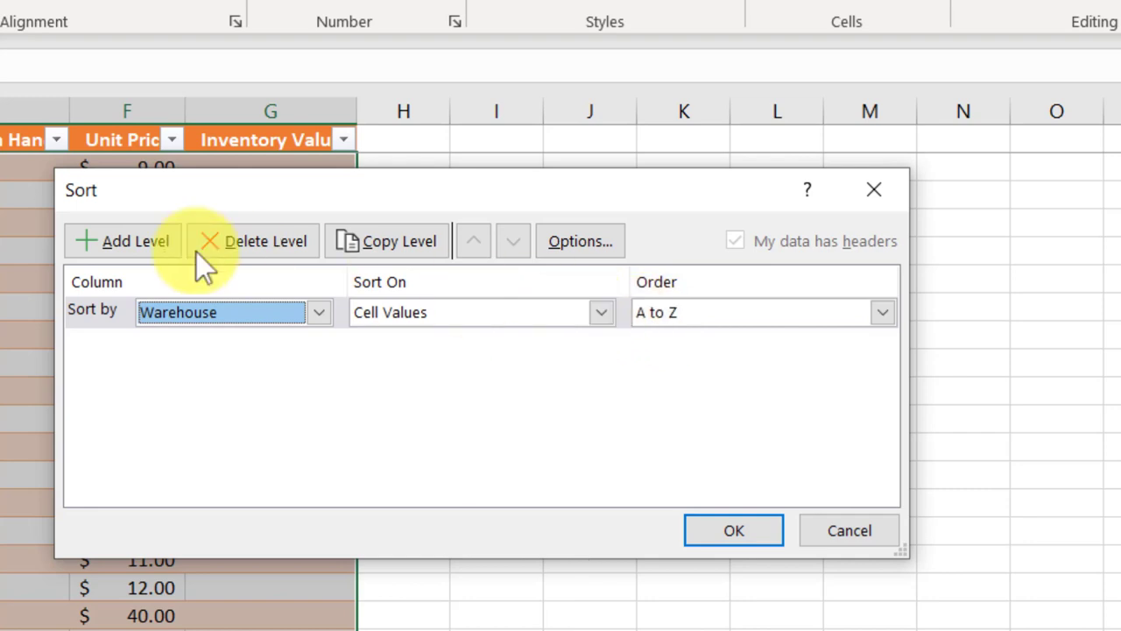
left_click(133, 245)
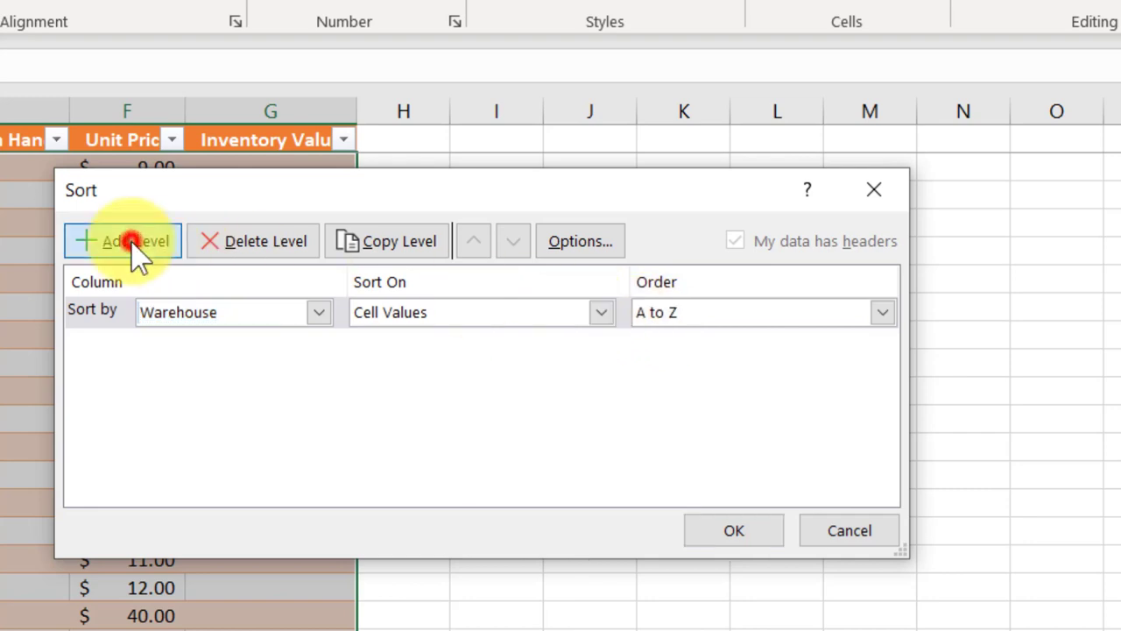
left_click(317, 344)
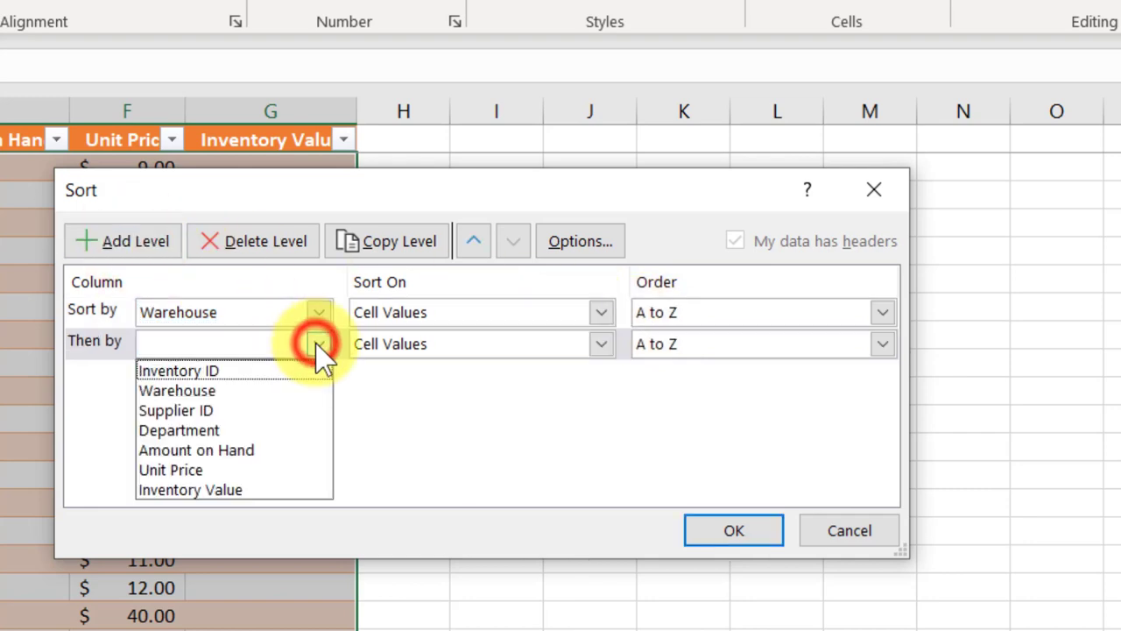
left_click(227, 470)
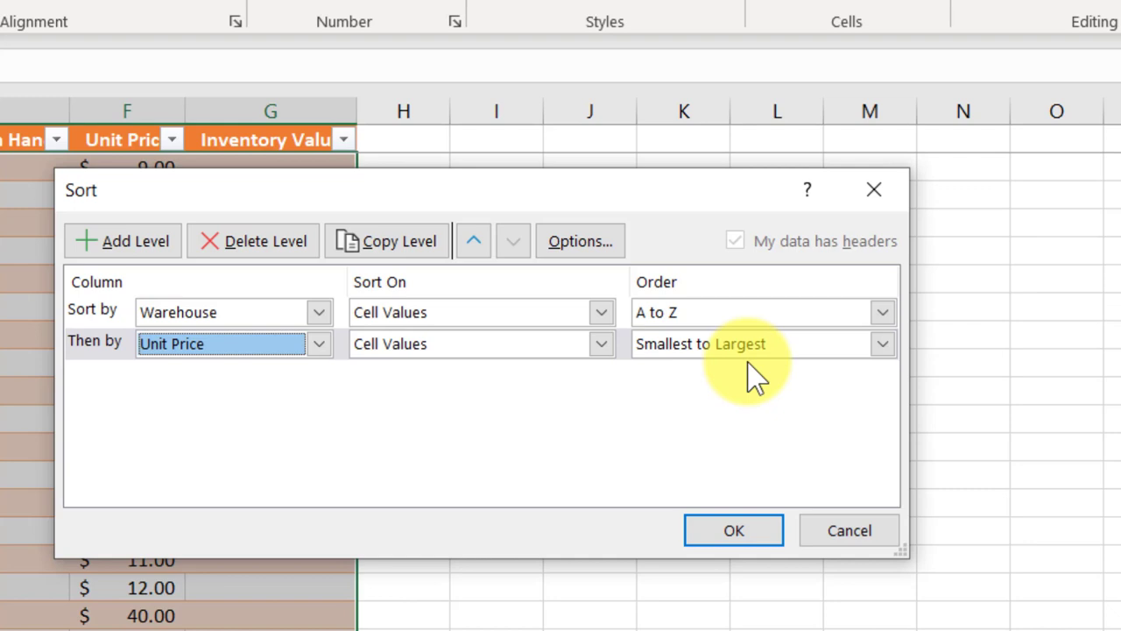
- Add a third sort level on Department and choose a Custom List order for it
left_click(137, 244)
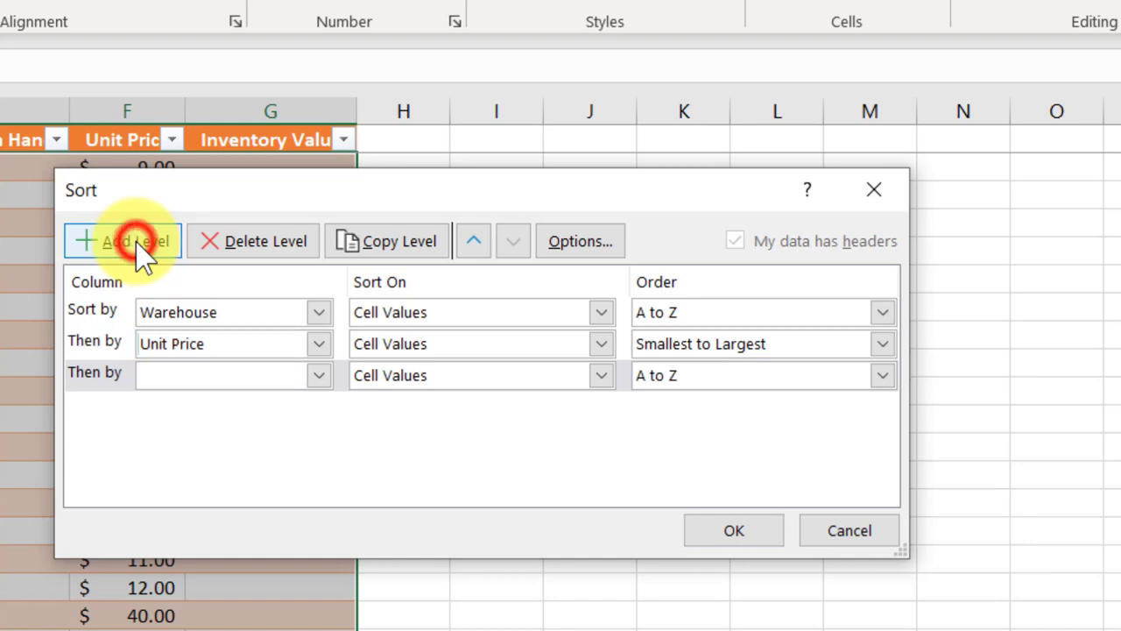
left_click(319, 374)
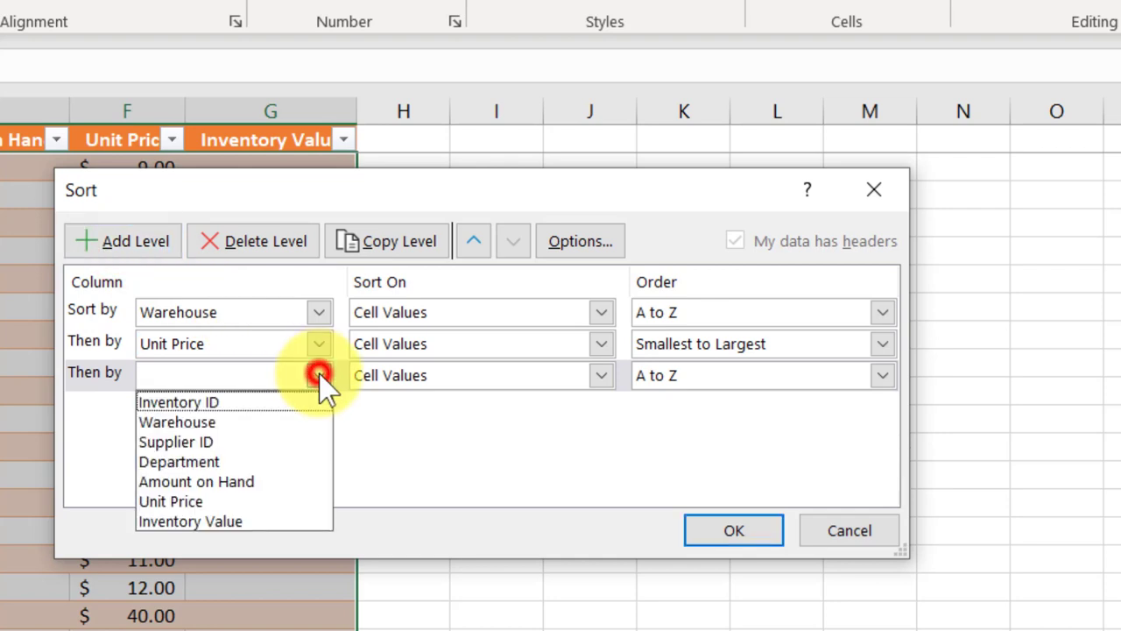
left_click(251, 471)
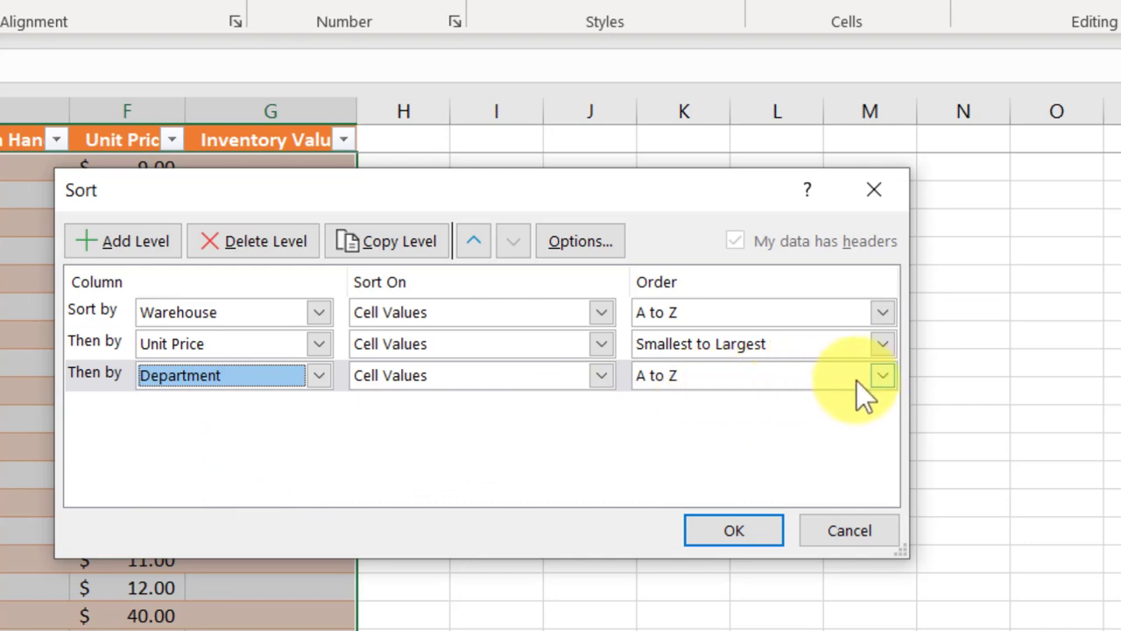
left_click(883, 377)
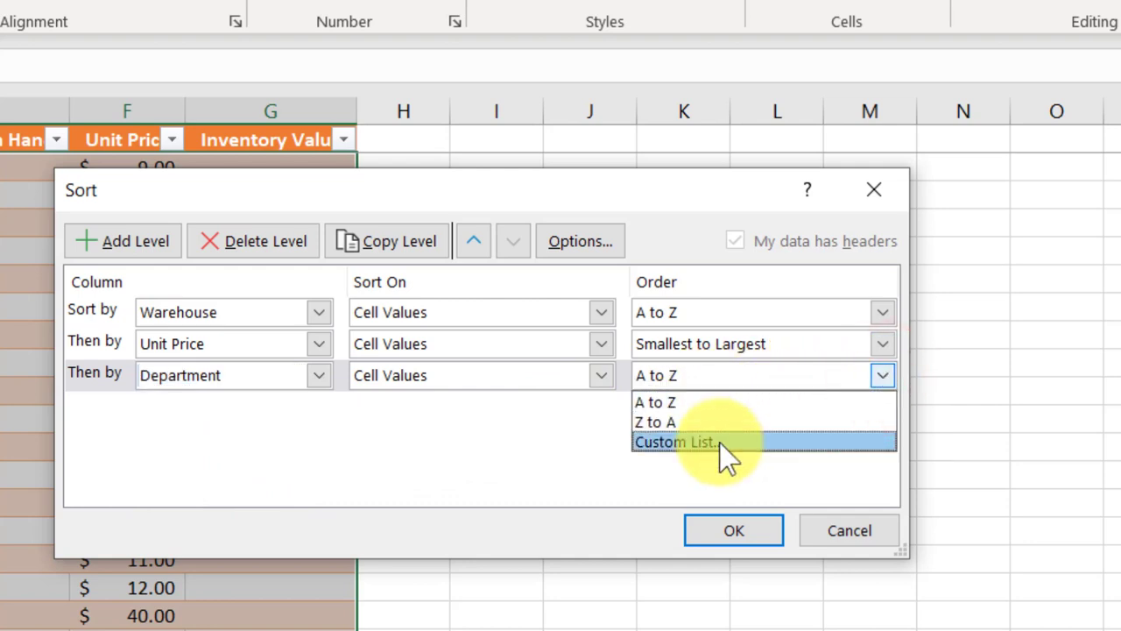
left_click(720, 443)
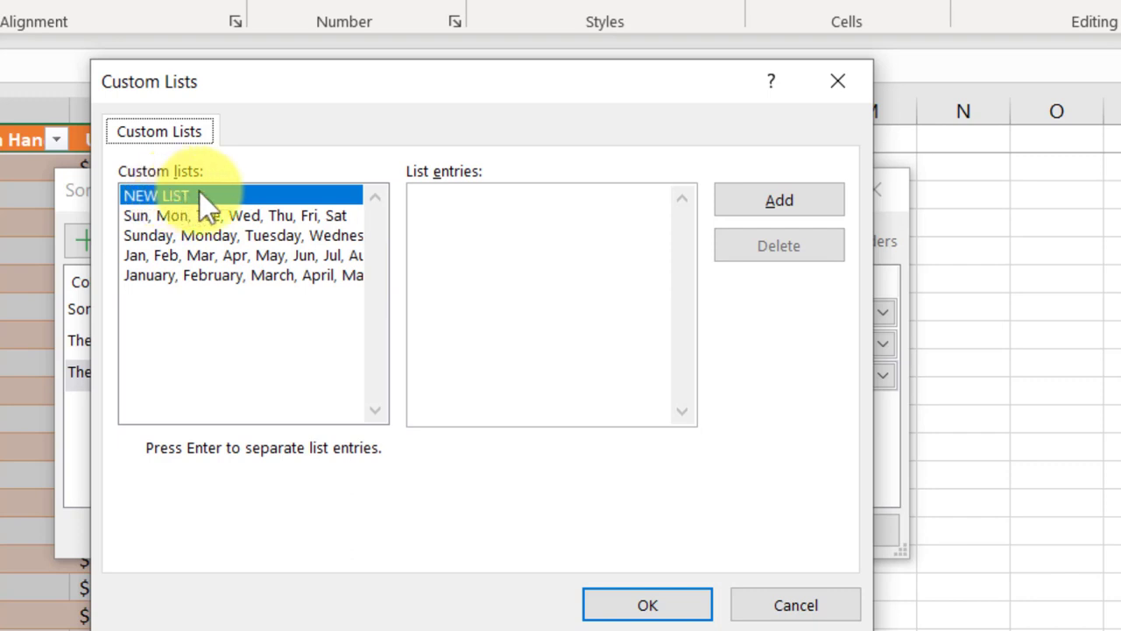
- Create the custom list Food & Health, Collars & Leashes, Toys, Clothes, Training, Grooming for Department
left_click(425, 199)
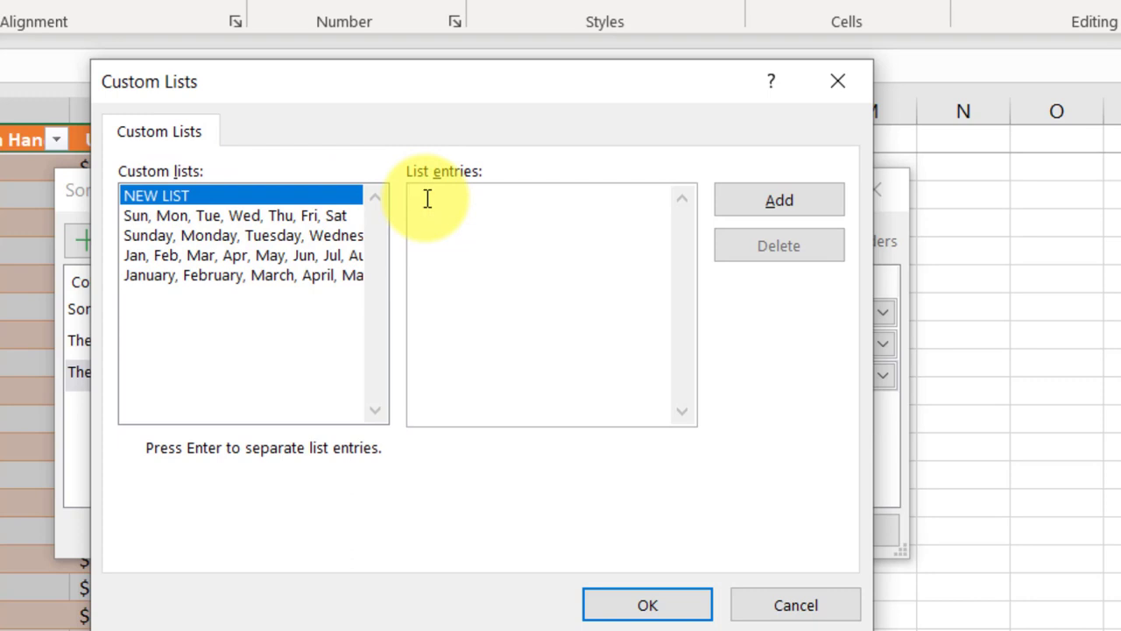
type("Food & Health")
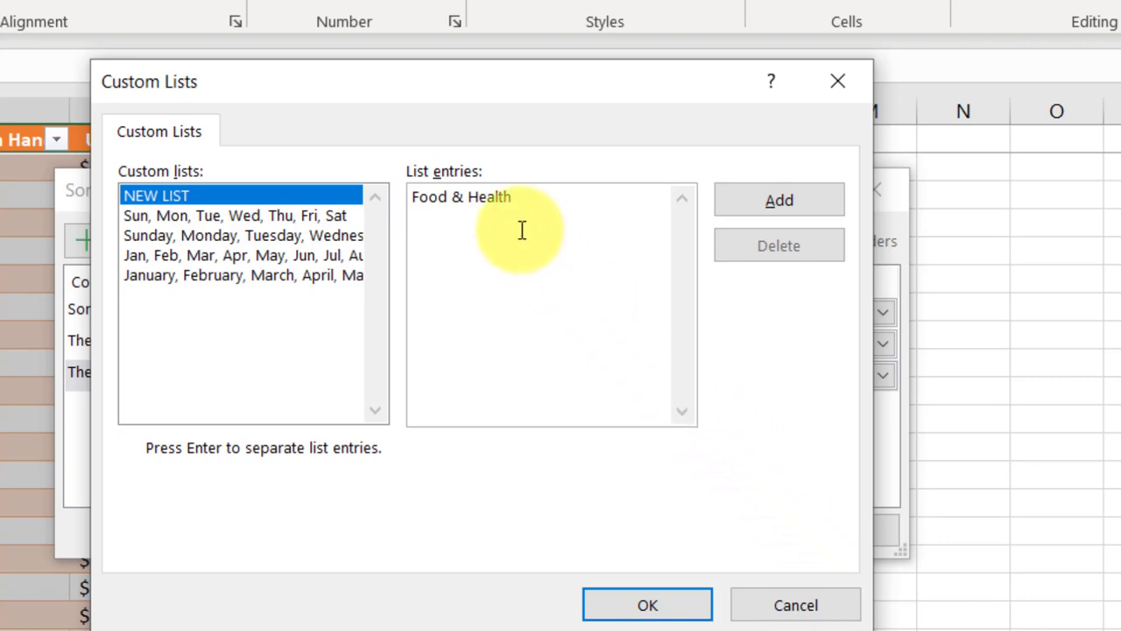
key("Return")
type("Collars & Leashes ")
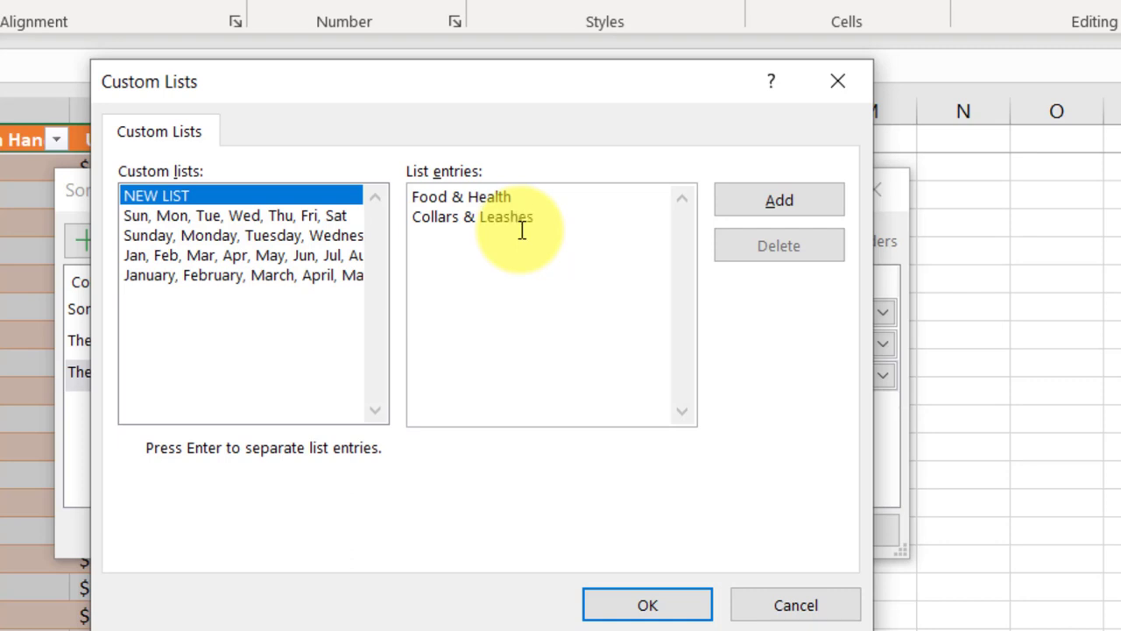
type("Toys")
key("Return")
type("Clothes")
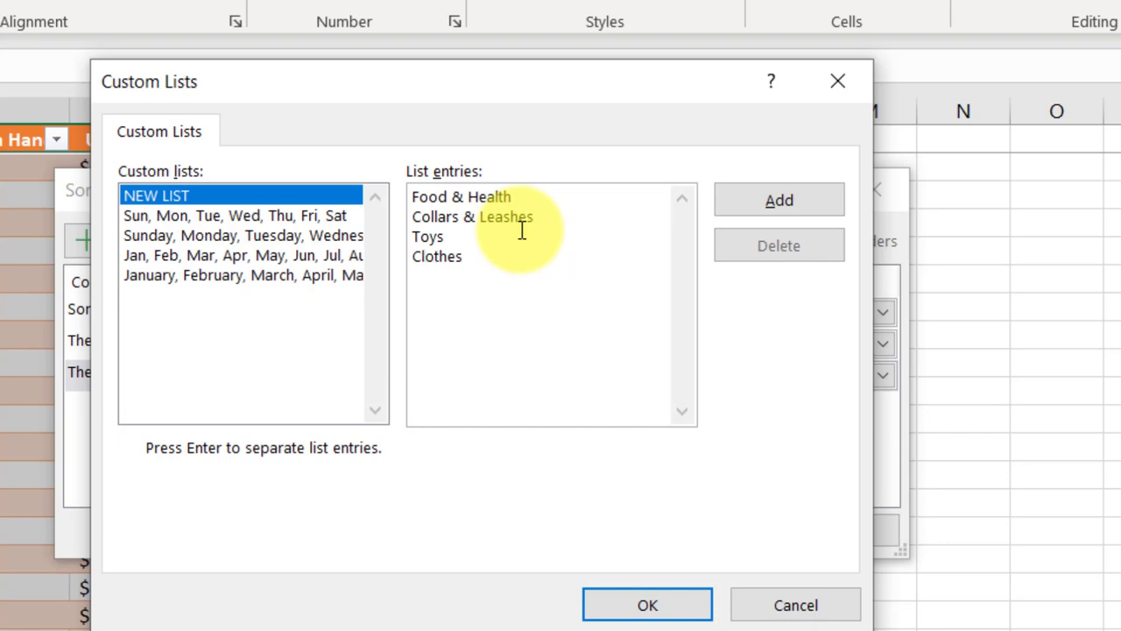
key("Return")
type("Training")
key("Return")
type("G")
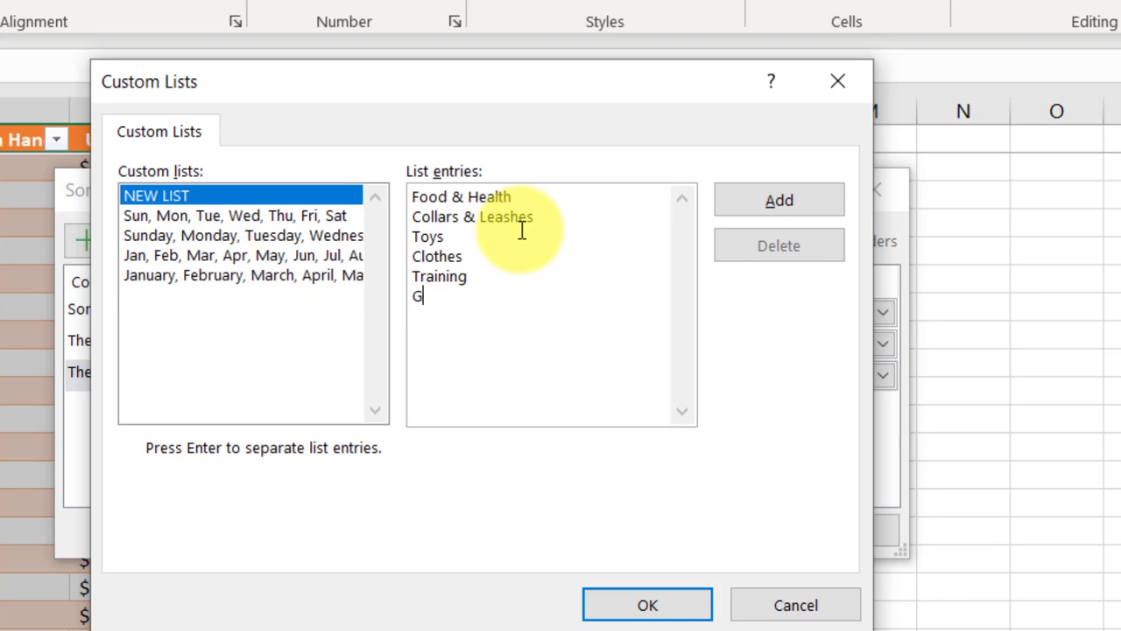
type("rooming")
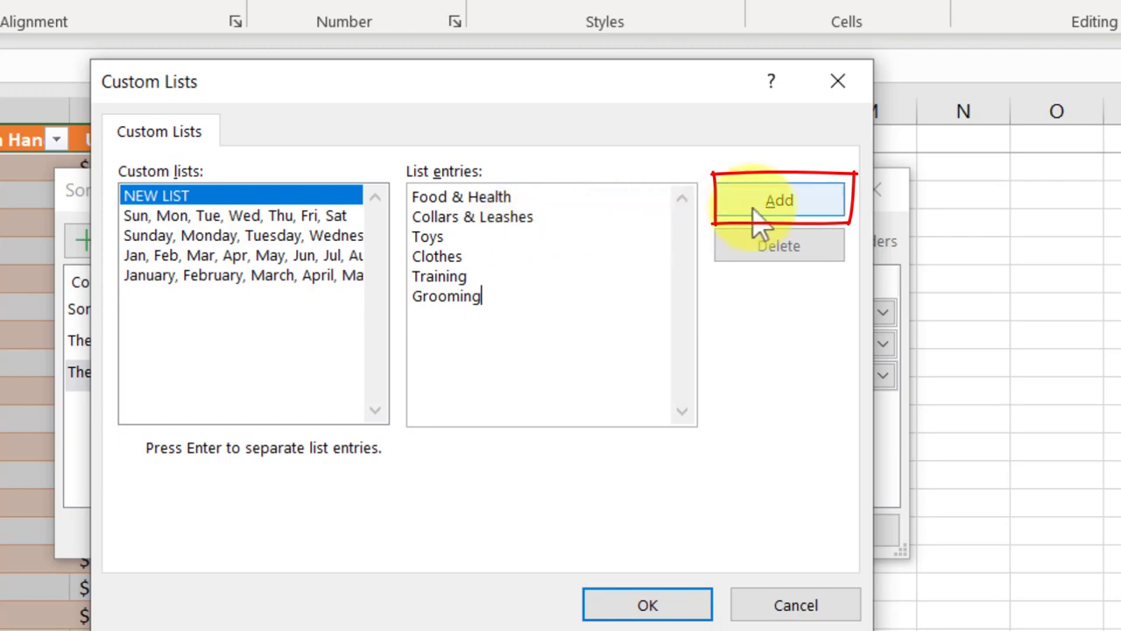
left_click(779, 200)
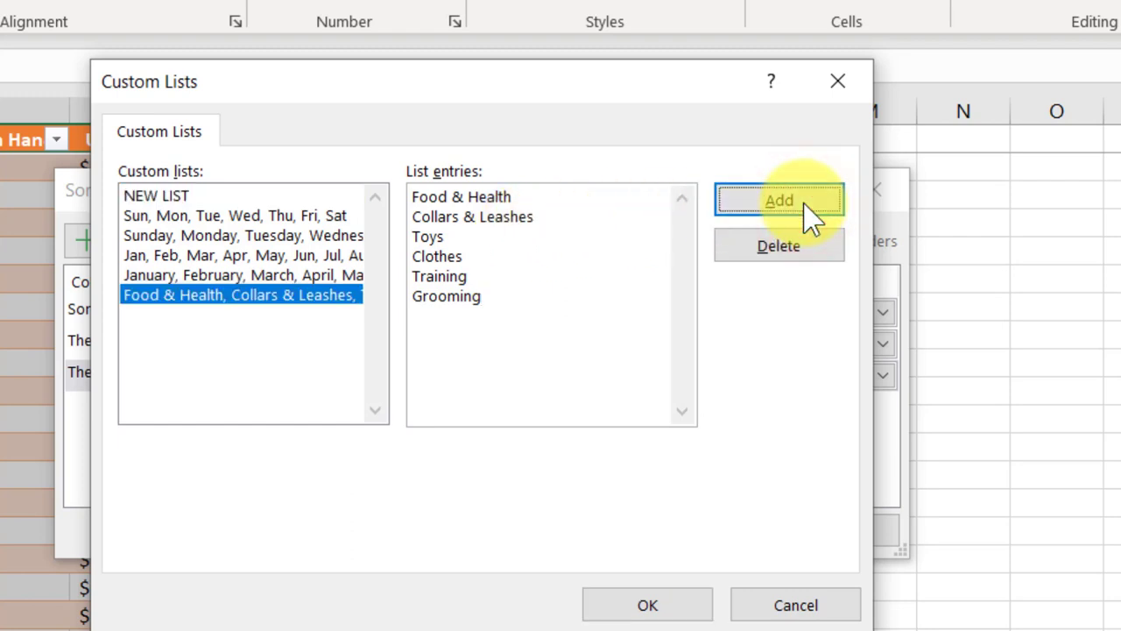
left_click(648, 606)
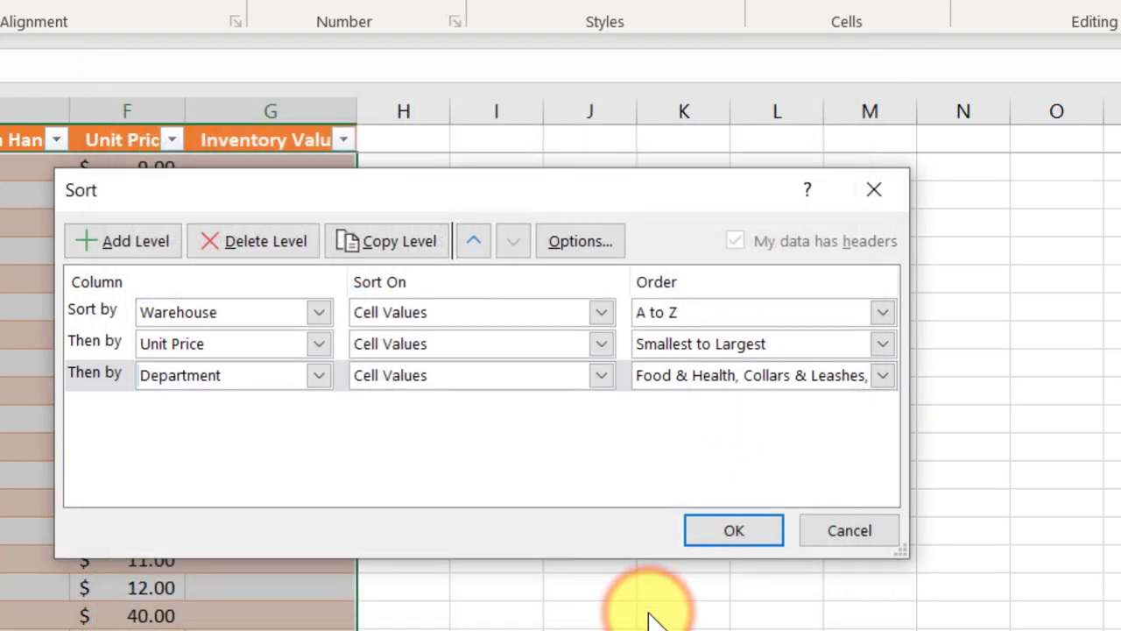
- Apply the three-level sort: Warehouse A–Z, Unit Price ascending, Department by custom list
left_click(733, 530)
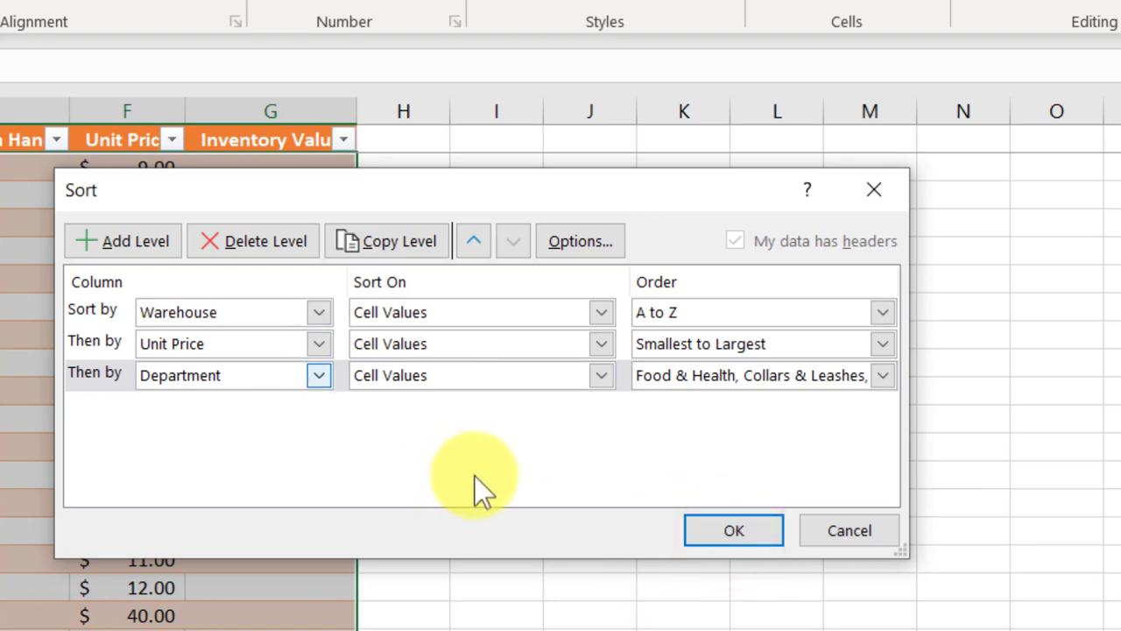
left_click(750, 531)
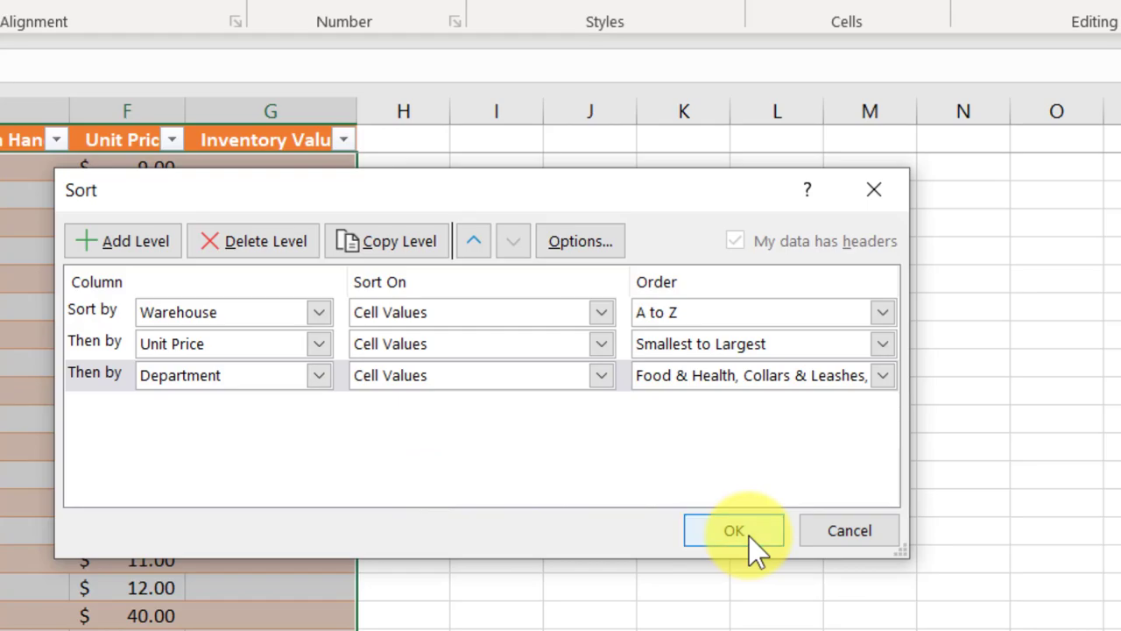
left_click(749, 532)
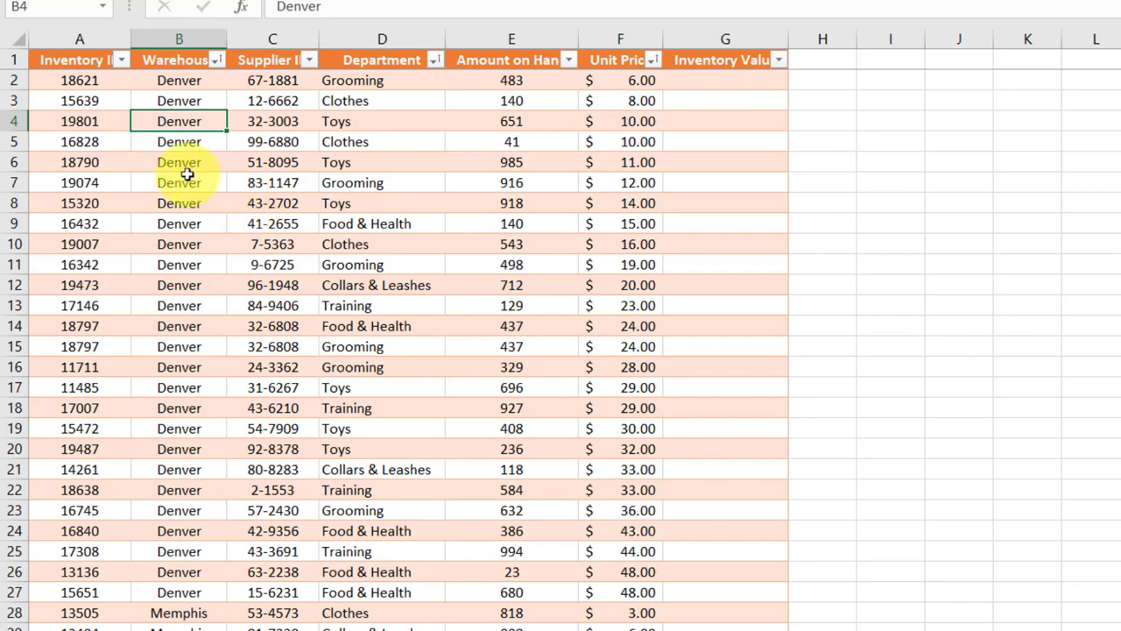
scroll(182, 173, "down", 1)
scroll(182, 173, "down", 5)
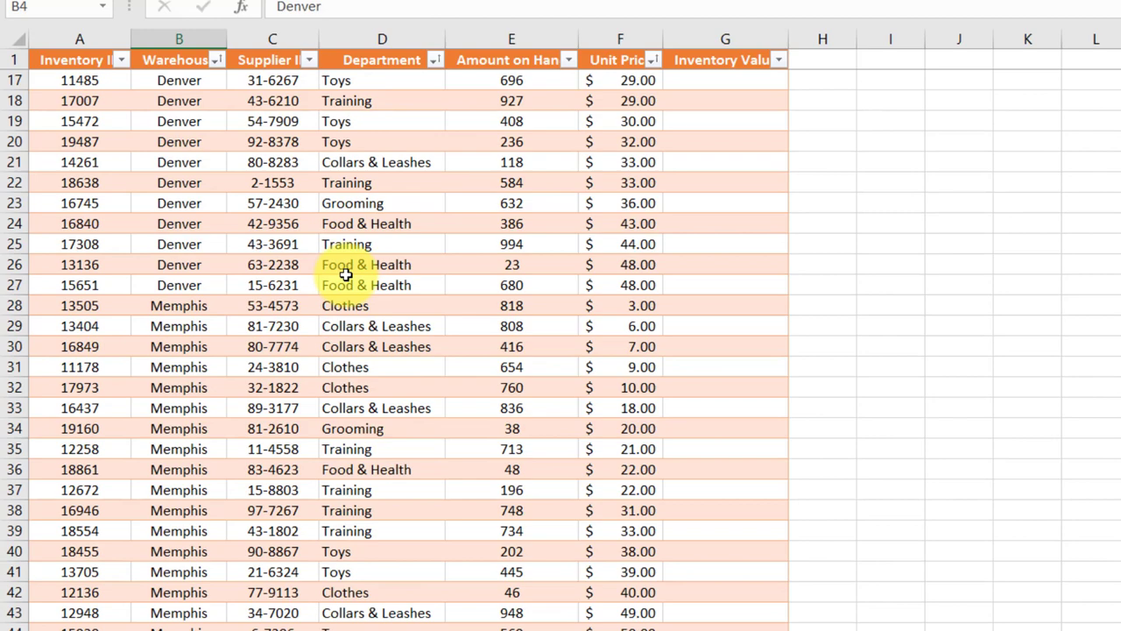
scroll(346, 275, "up", 5)
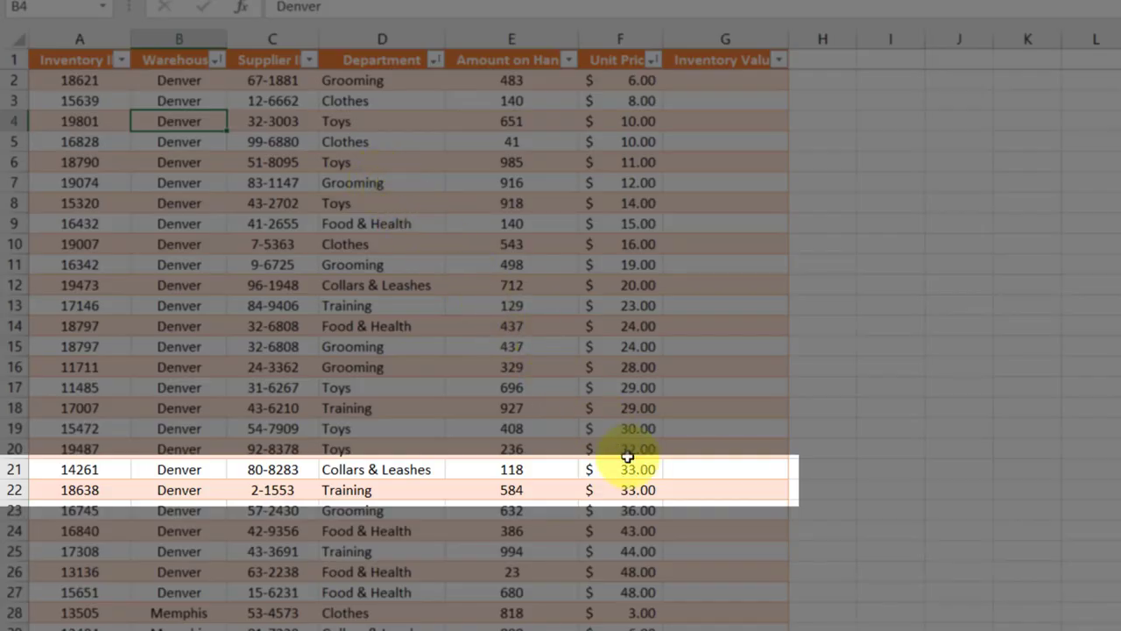
left_click_drag(642, 472, 347, 482)
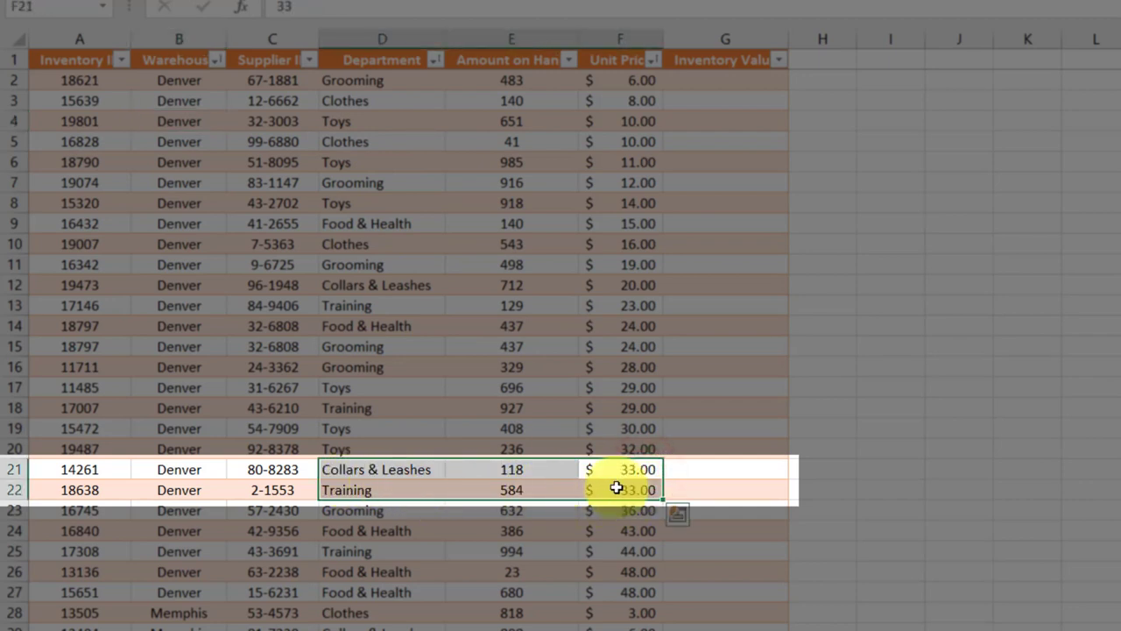
left_click(414, 473)
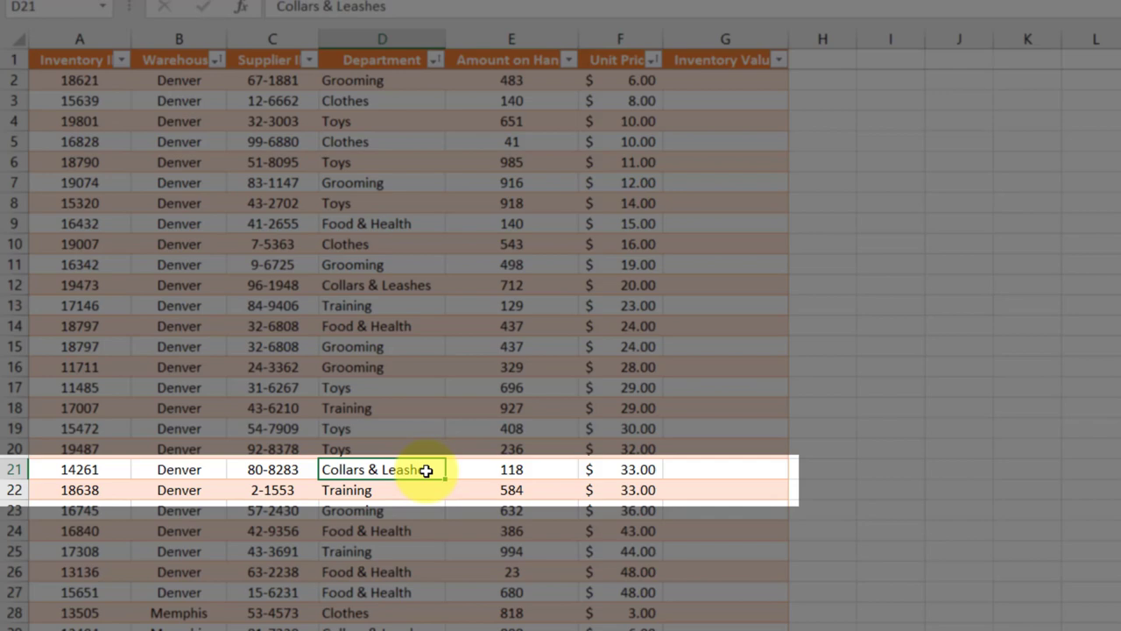
left_click(425, 487)
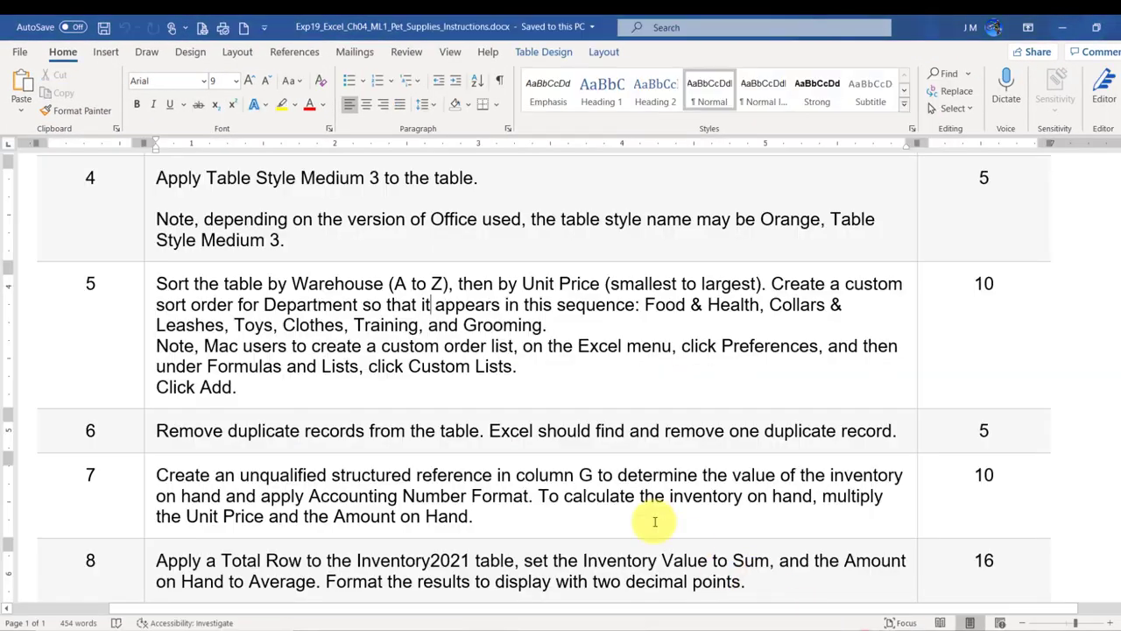
- Read step 6 on removing duplicate records in Word, then return to the PetSupplies workbook
scroll(364, 343, "down", 1)
scroll(363, 343, "down", 3)
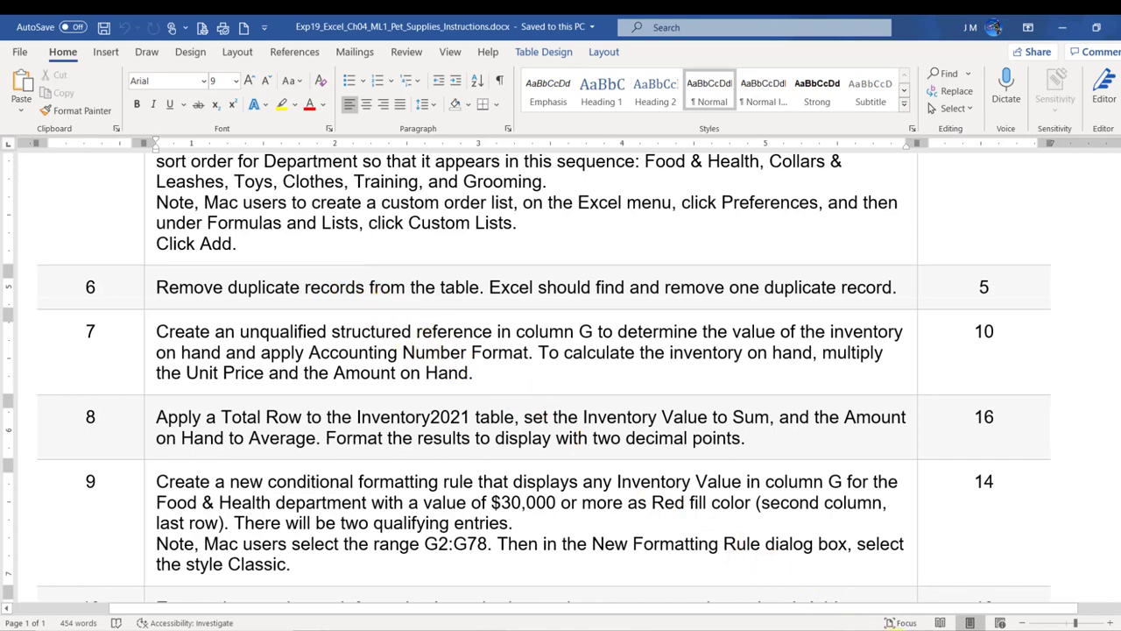
left_click(895, 627)
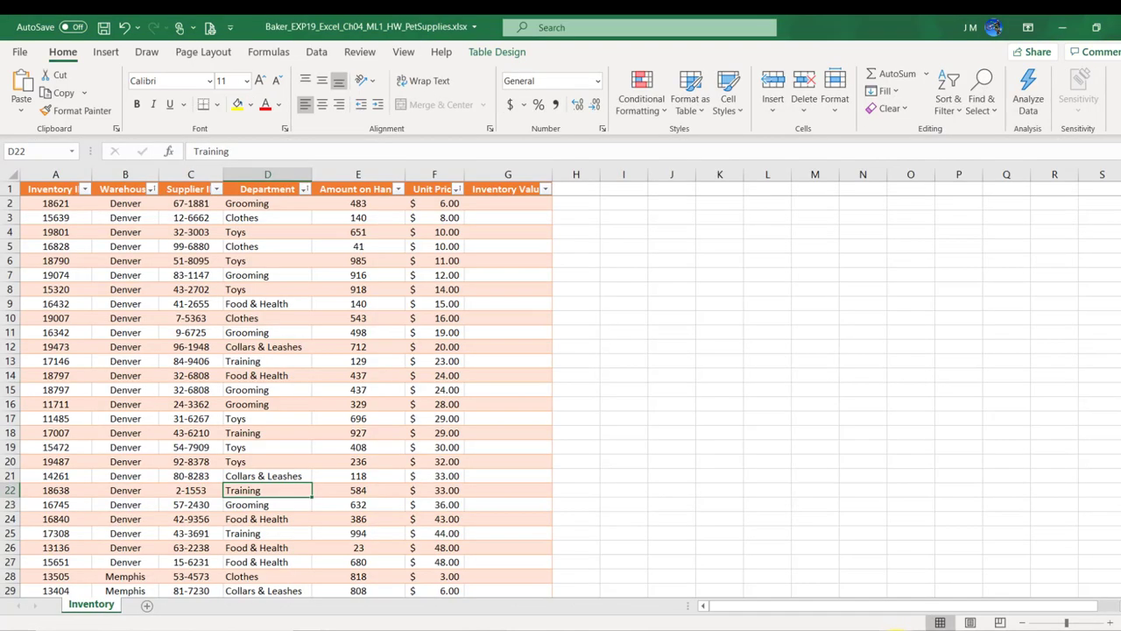
left_click_drag(165, 311, 252, 262)
left_click(283, 408)
left_click(188, 374)
left_click(78, 292)
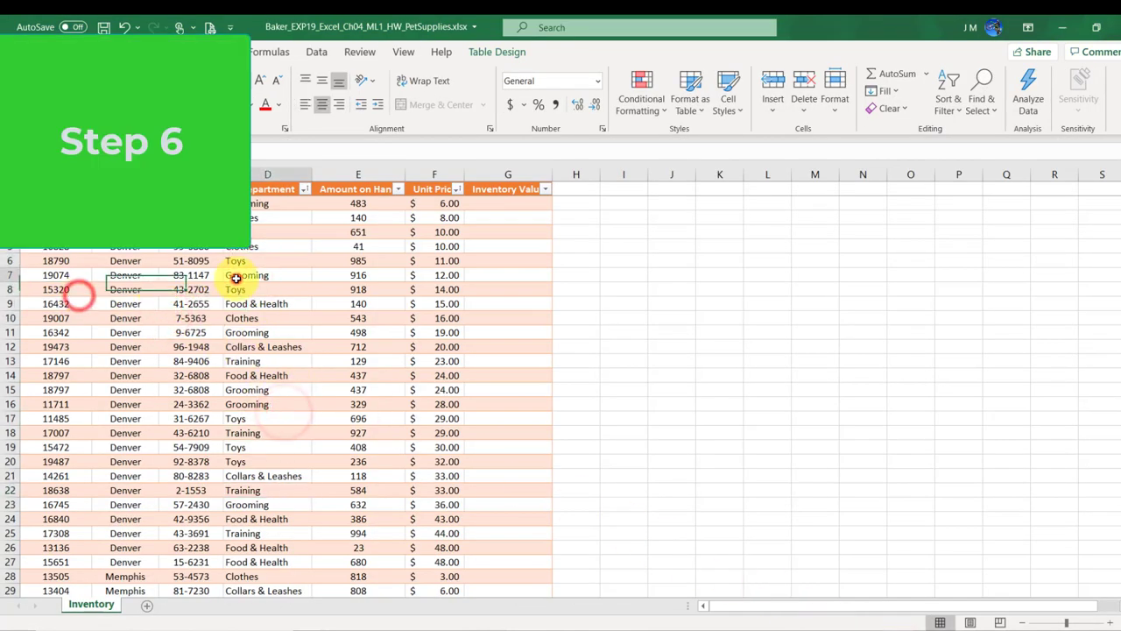
left_click(247, 274)
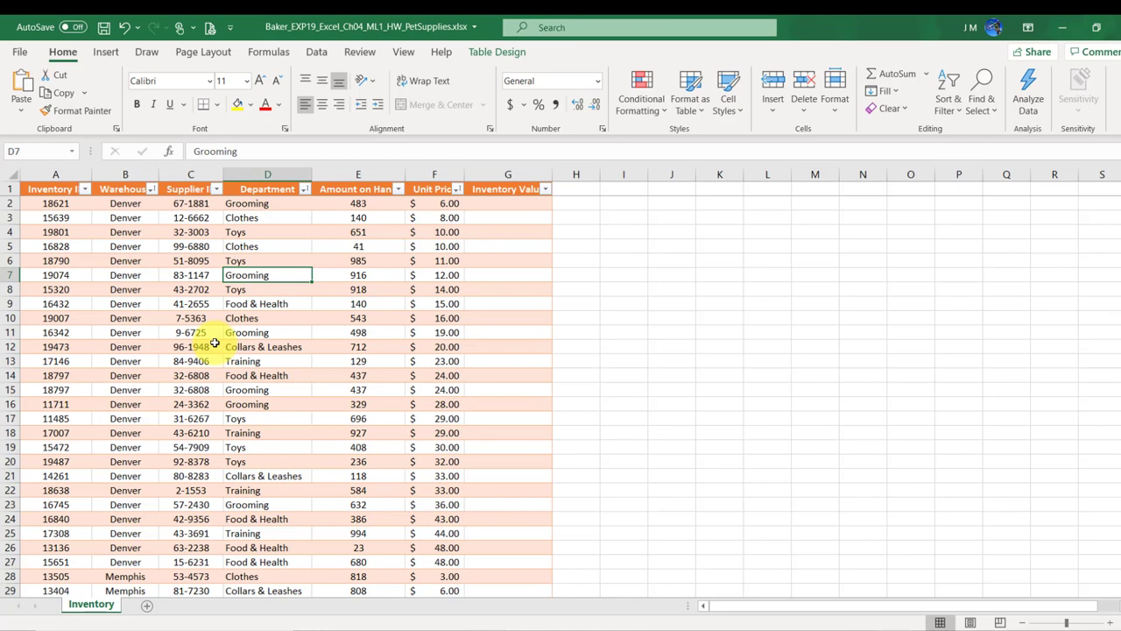
left_click(63, 275)
left_click(131, 275)
left_click(188, 275)
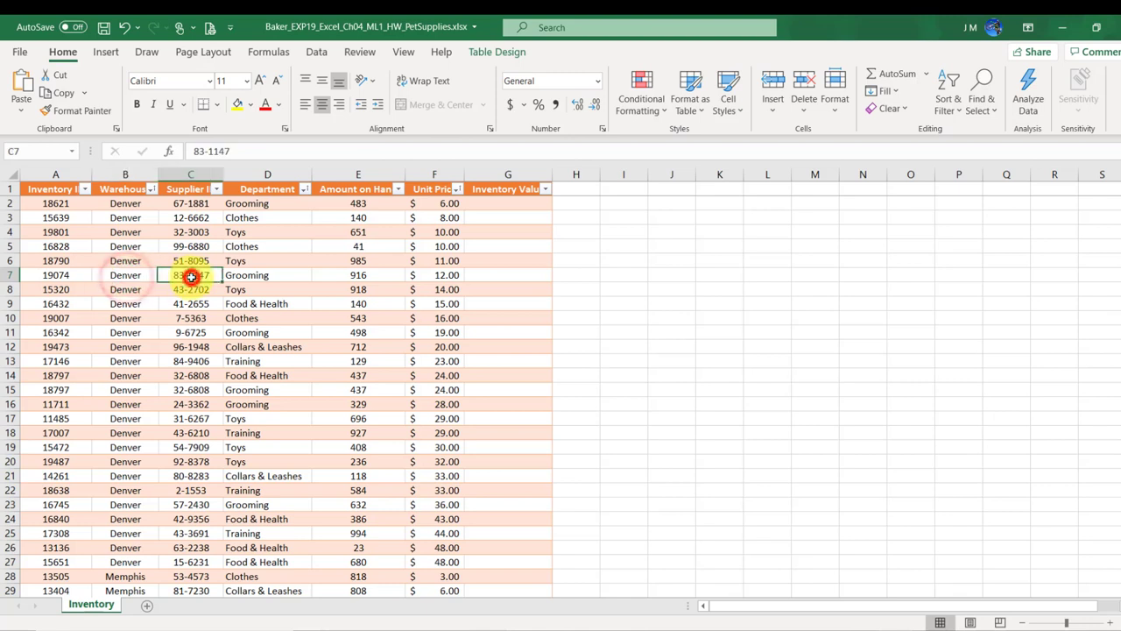
left_click(234, 276)
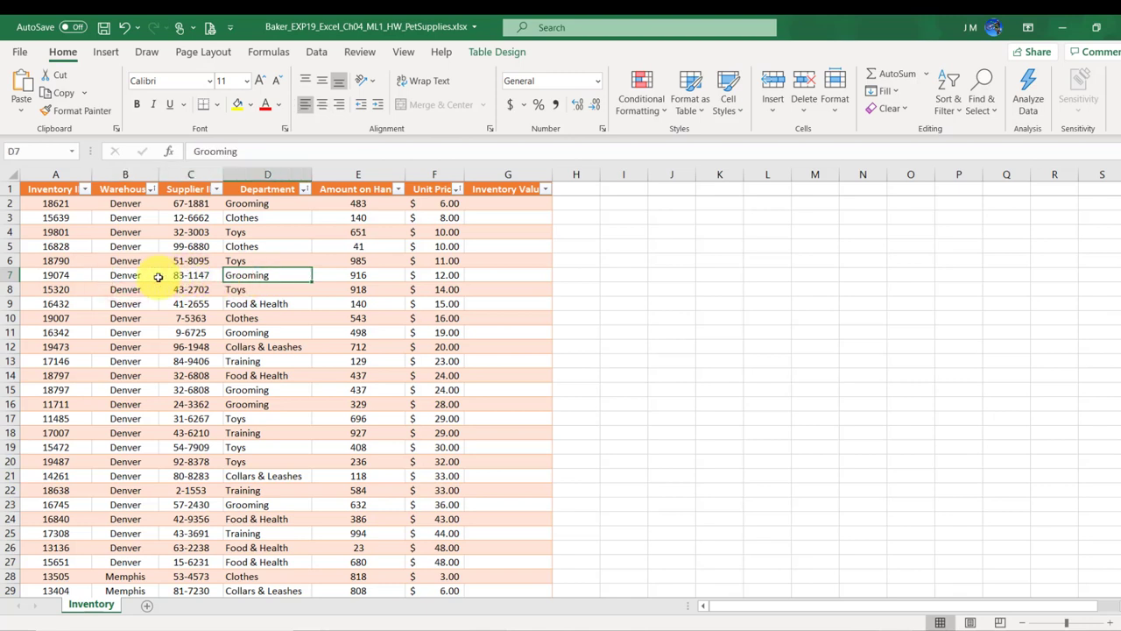
left_click(77, 275)
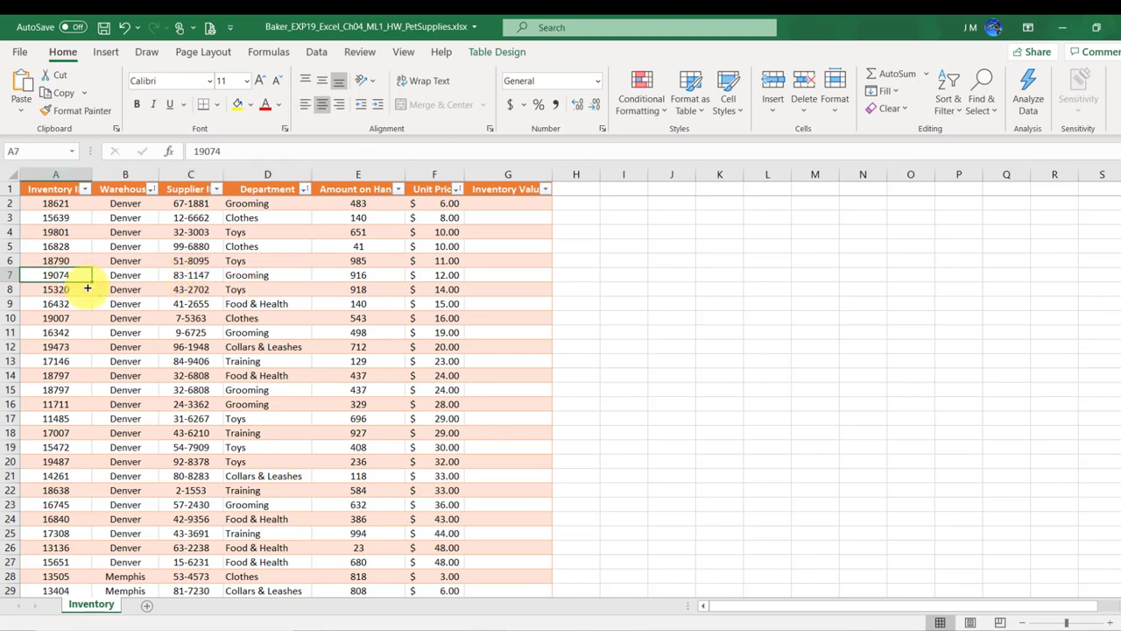
left_click(142, 277)
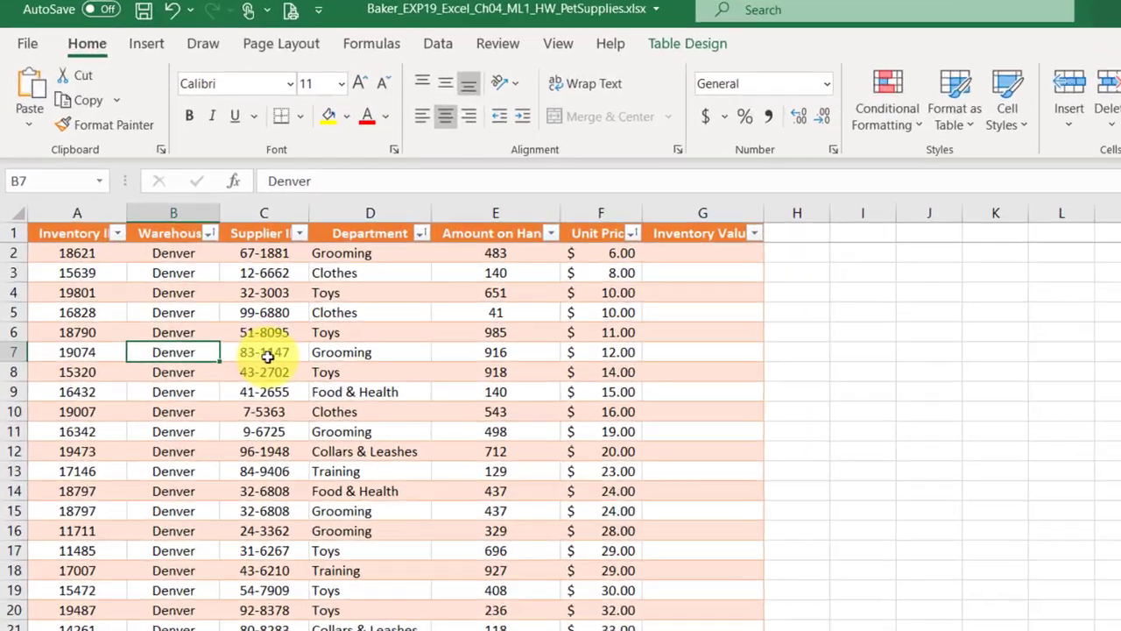
left_click(194, 276)
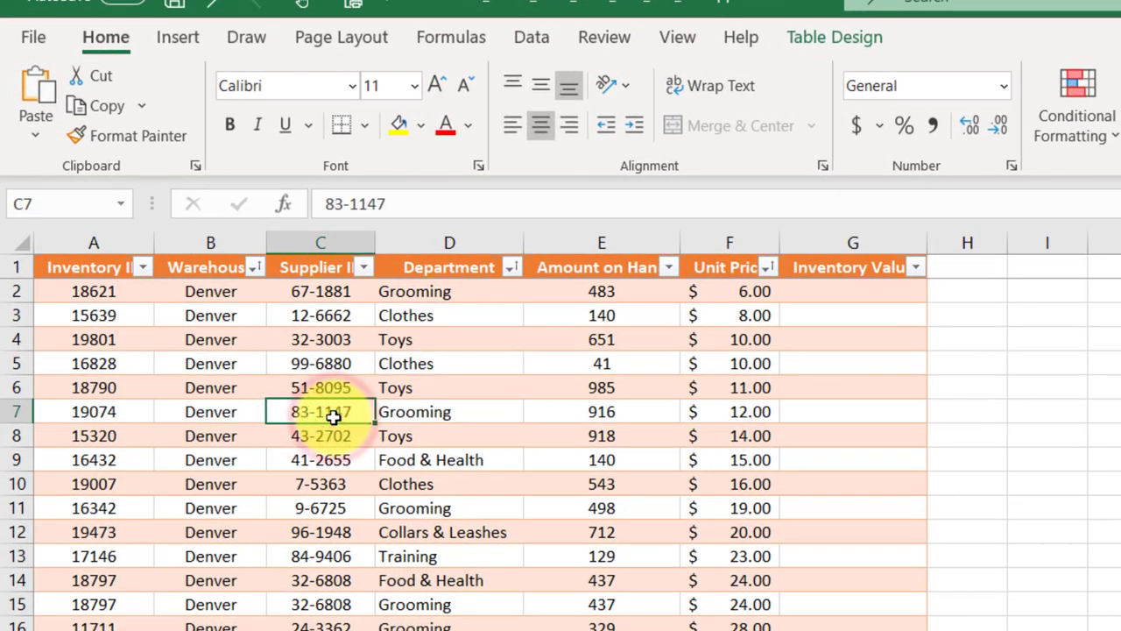
left_click(464, 413)
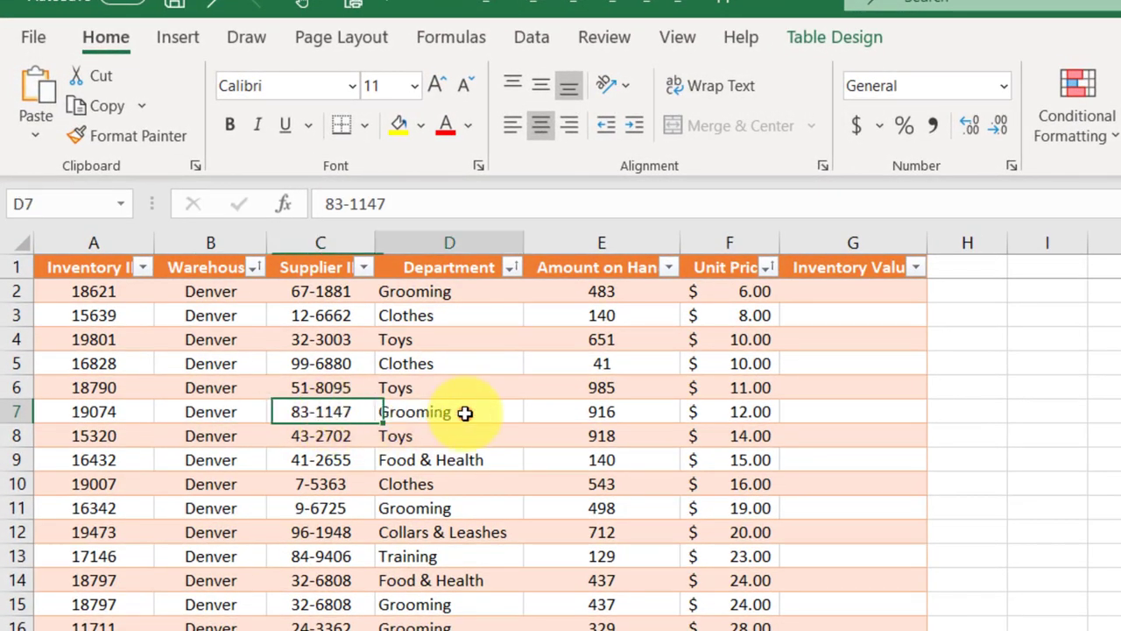
left_click(578, 414)
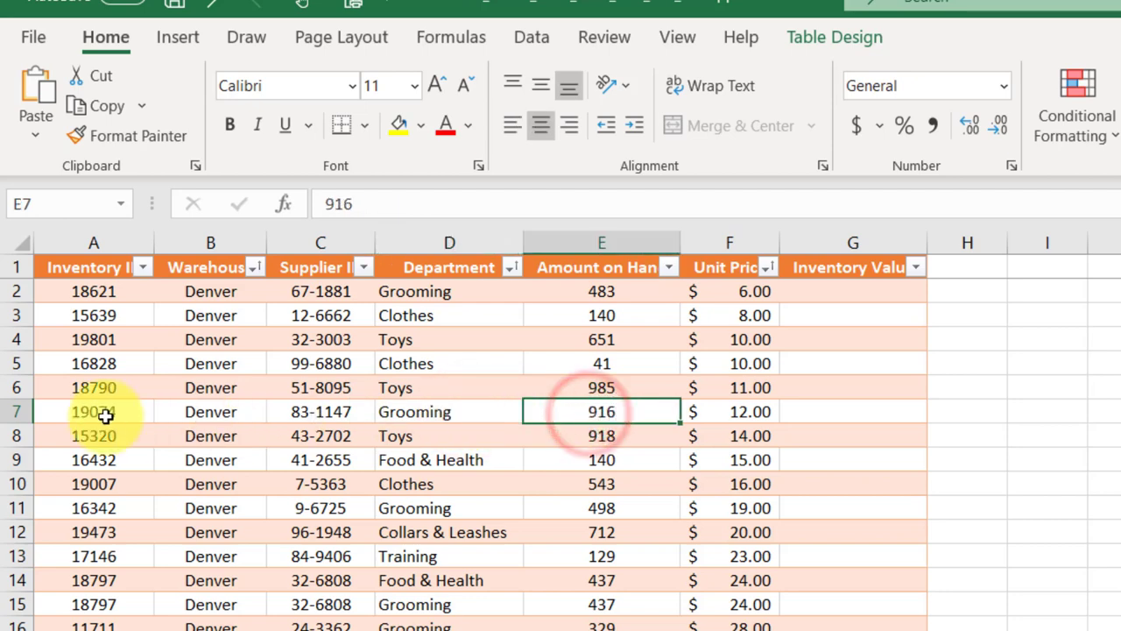
left_click_drag(113, 411, 792, 415)
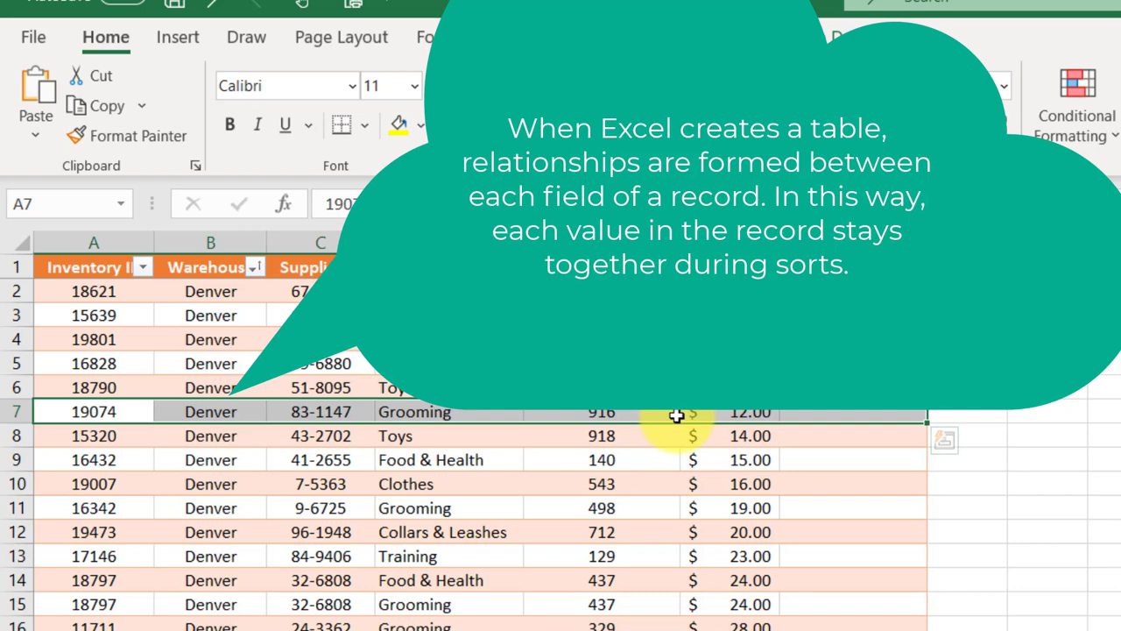
left_click(109, 412)
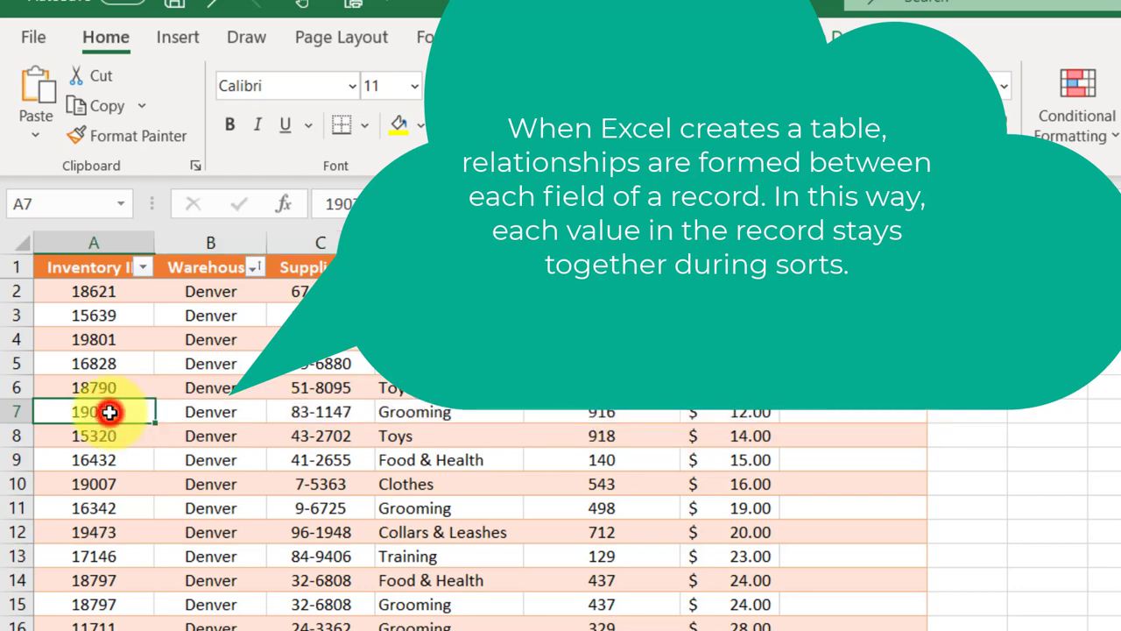
left_click(208, 413)
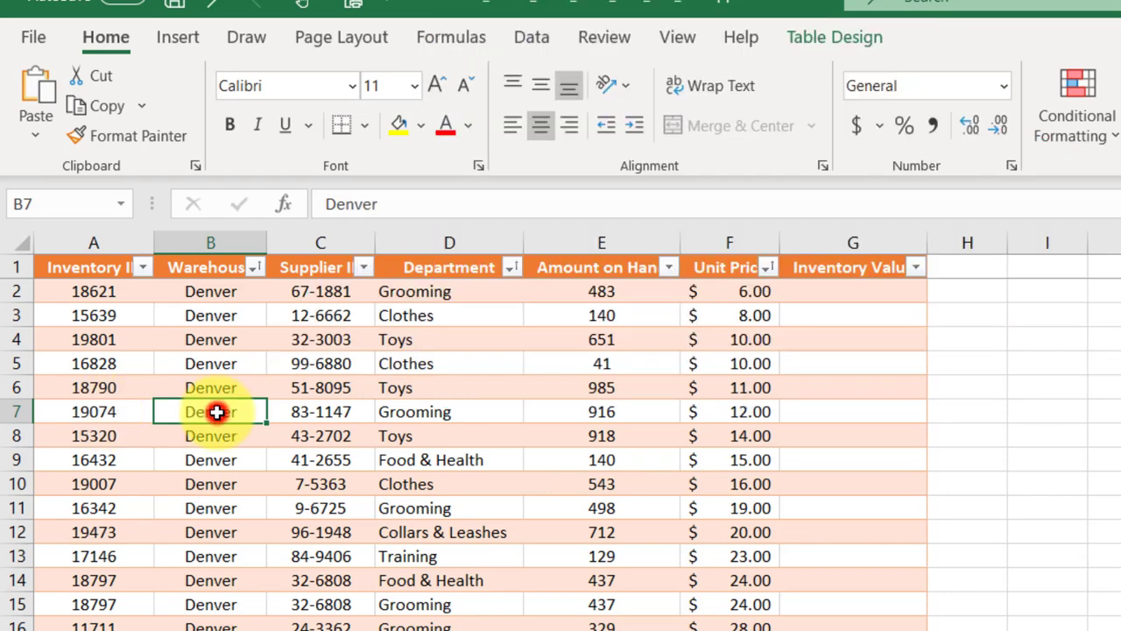
left_click_drag(214, 410, 580, 422)
left_click_drag(343, 436, 504, 504)
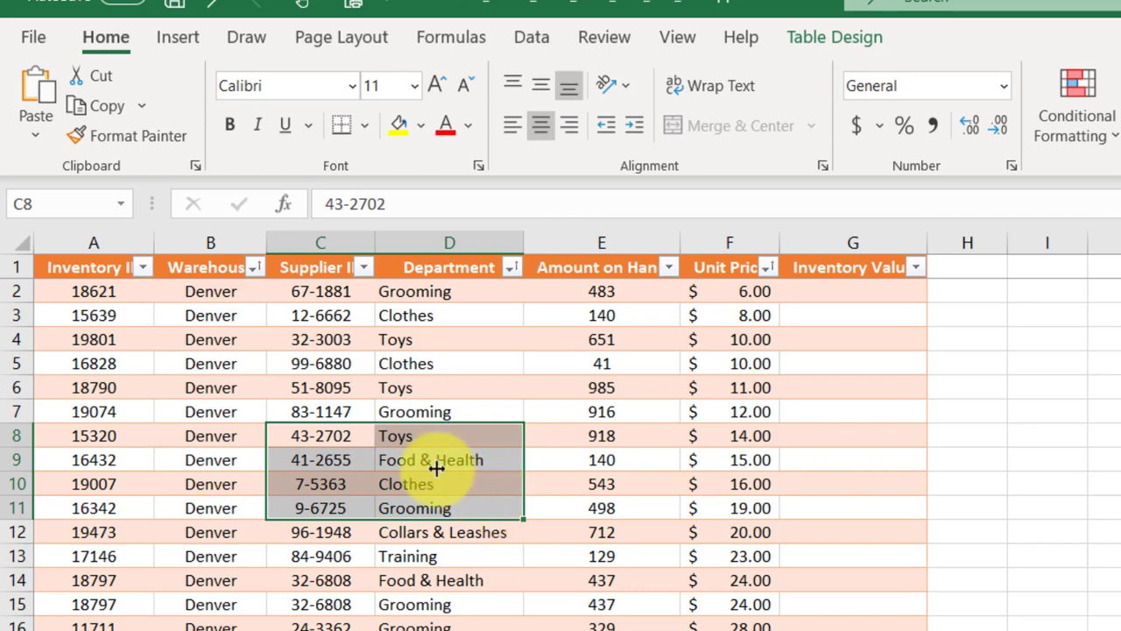
left_click_drag(254, 371, 299, 407)
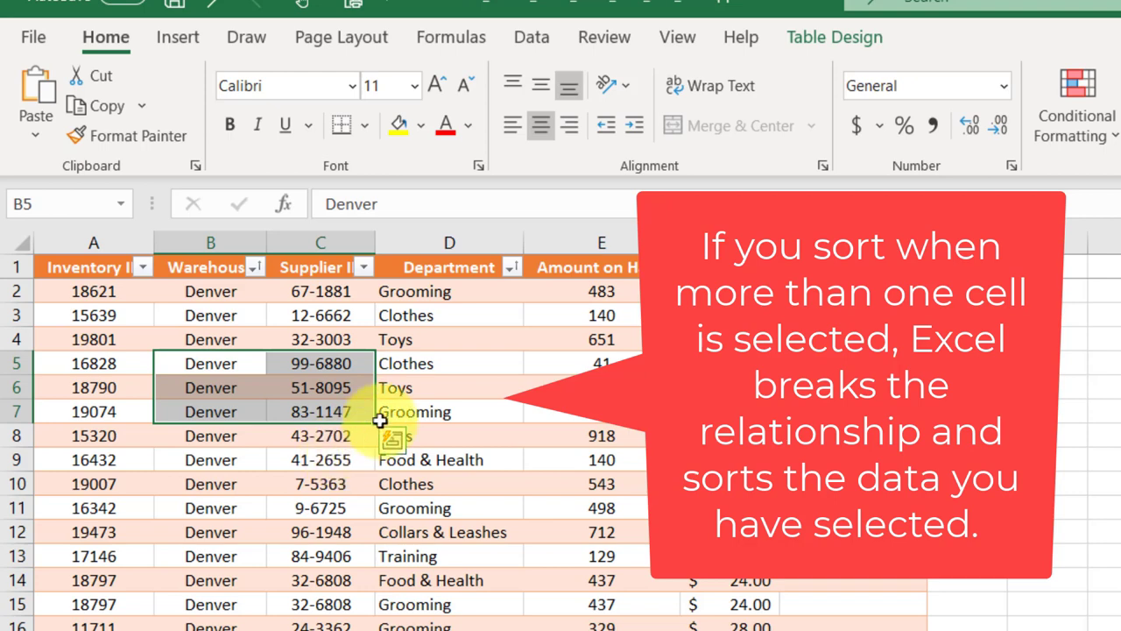
left_click(430, 385)
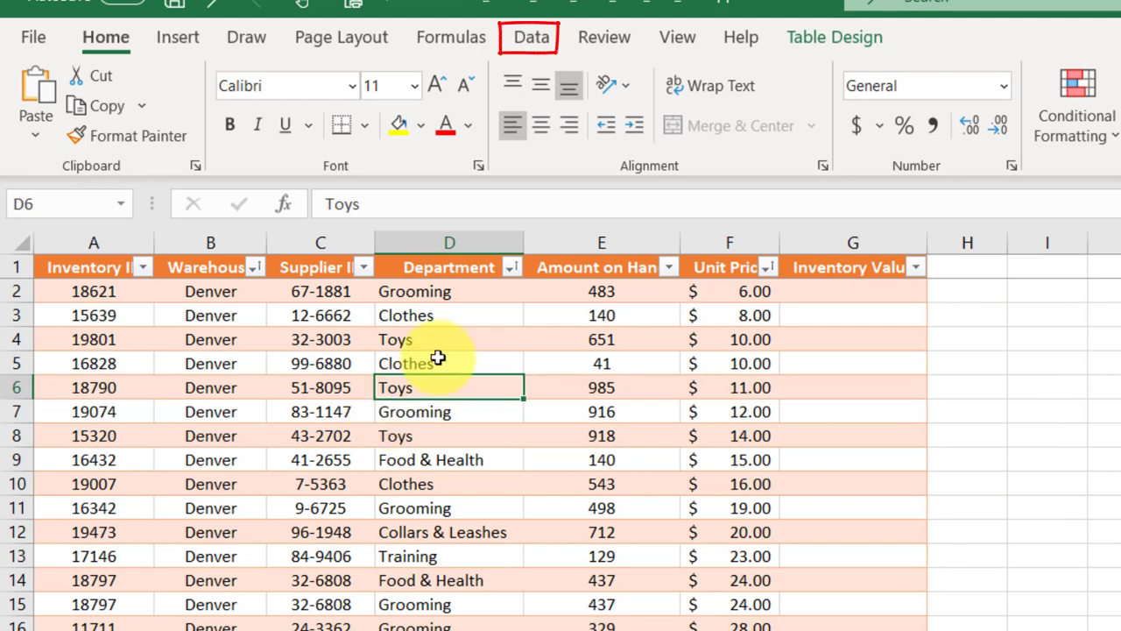
- Dismiss the Data tab tip and open Remove Duplicates for the Inventory2021 table
left_click(531, 38)
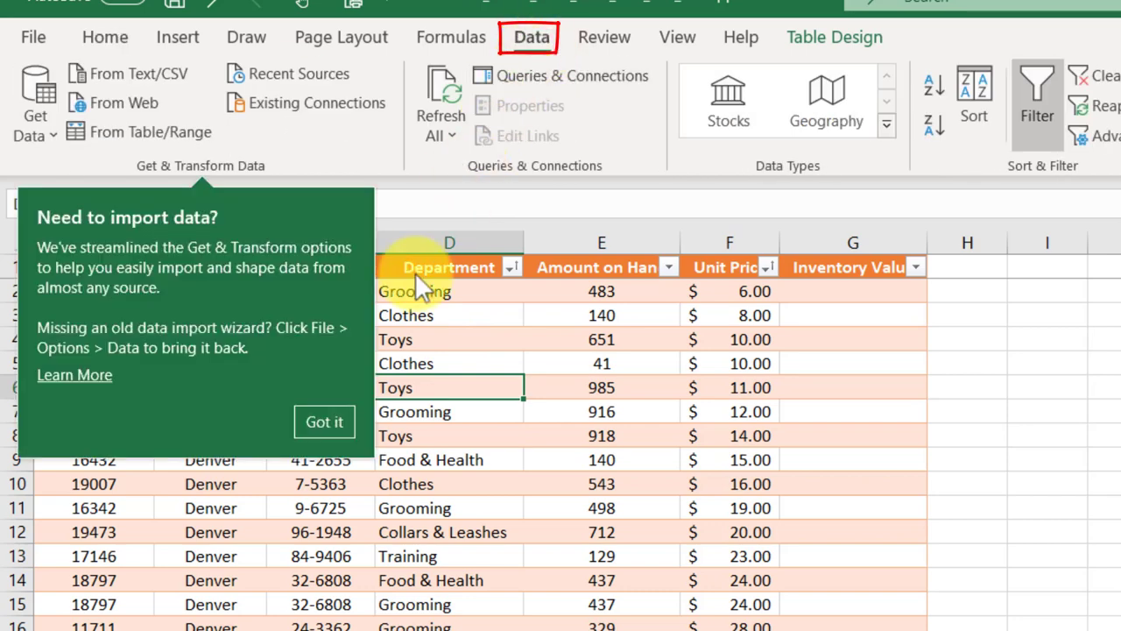
left_click(331, 425)
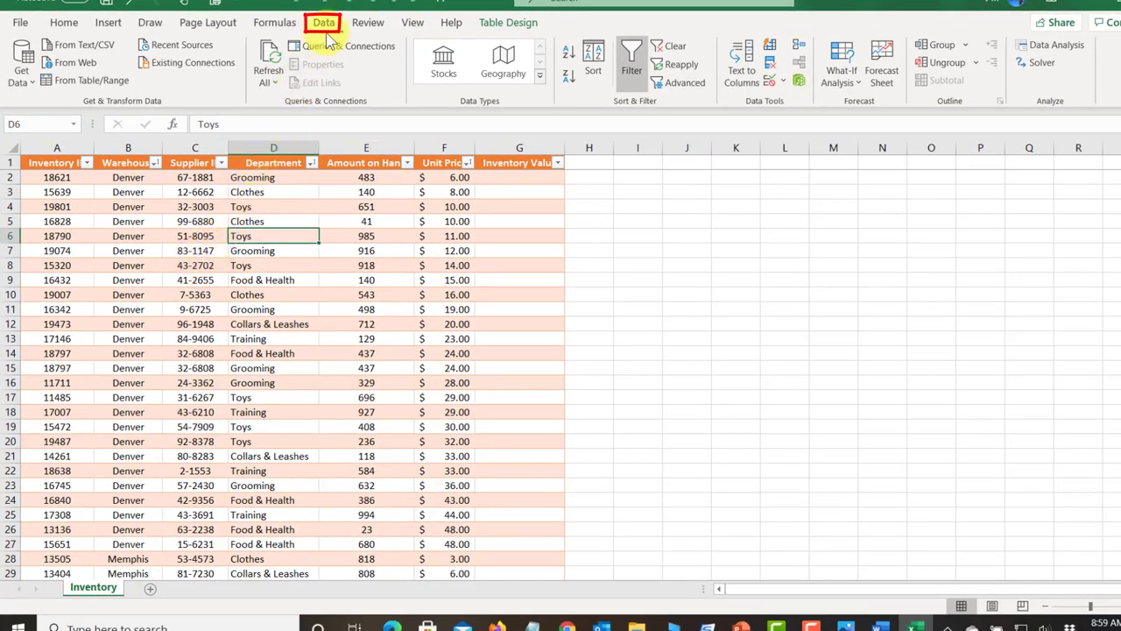
left_click(326, 31)
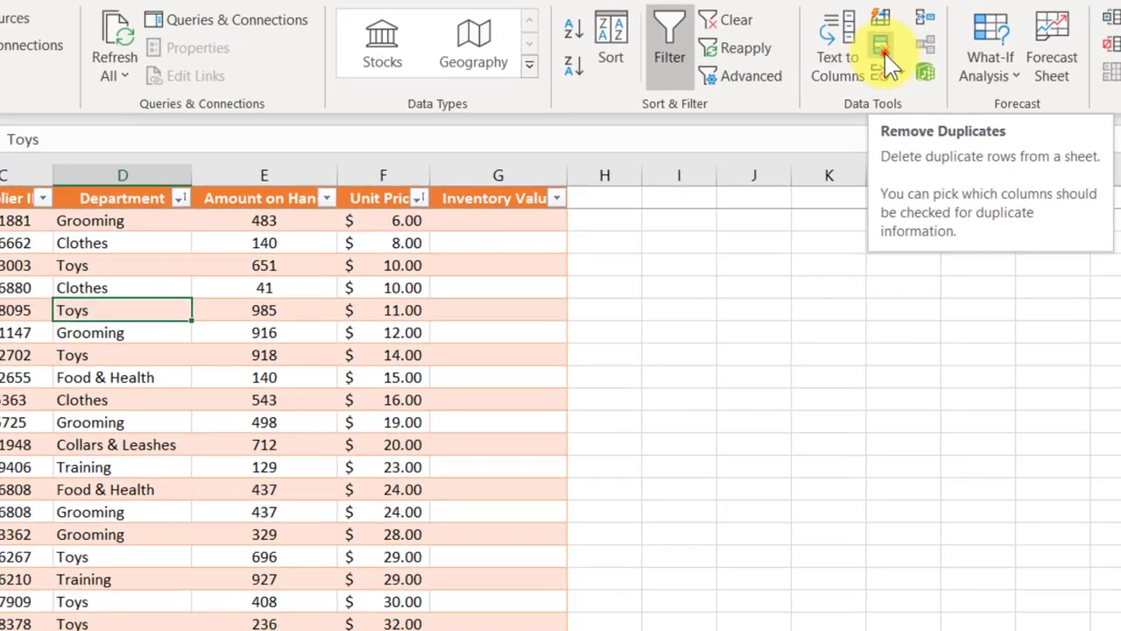
left_click(806, 162)
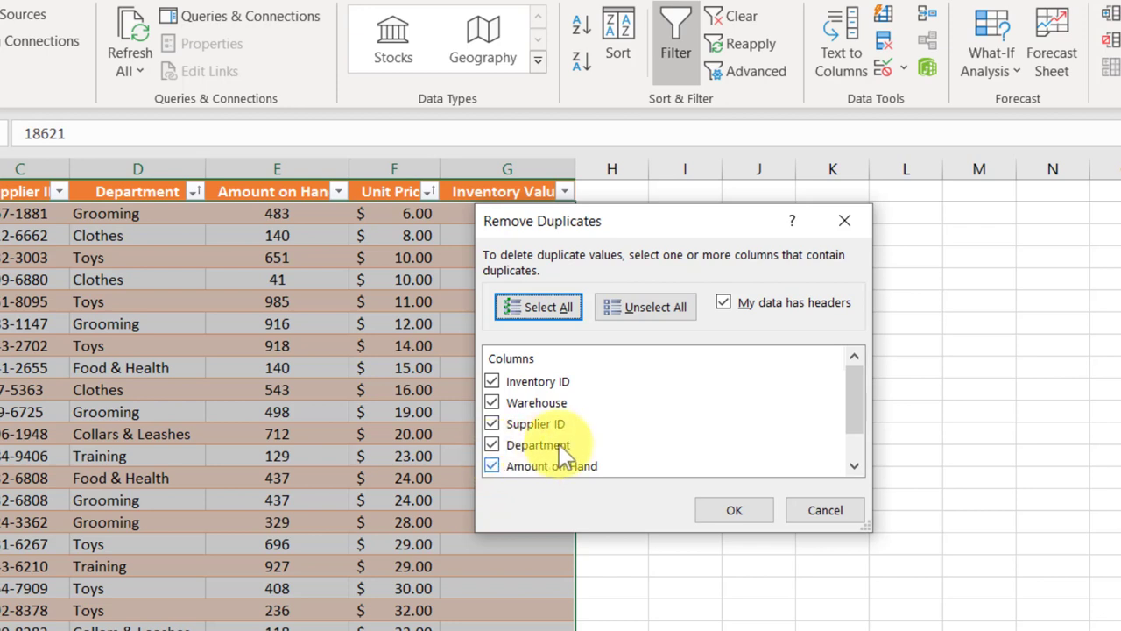
- Remove duplicates across all columns, dropping one record to leave 77 rows, then go back to Word
left_click_drag(853, 394, 856, 357)
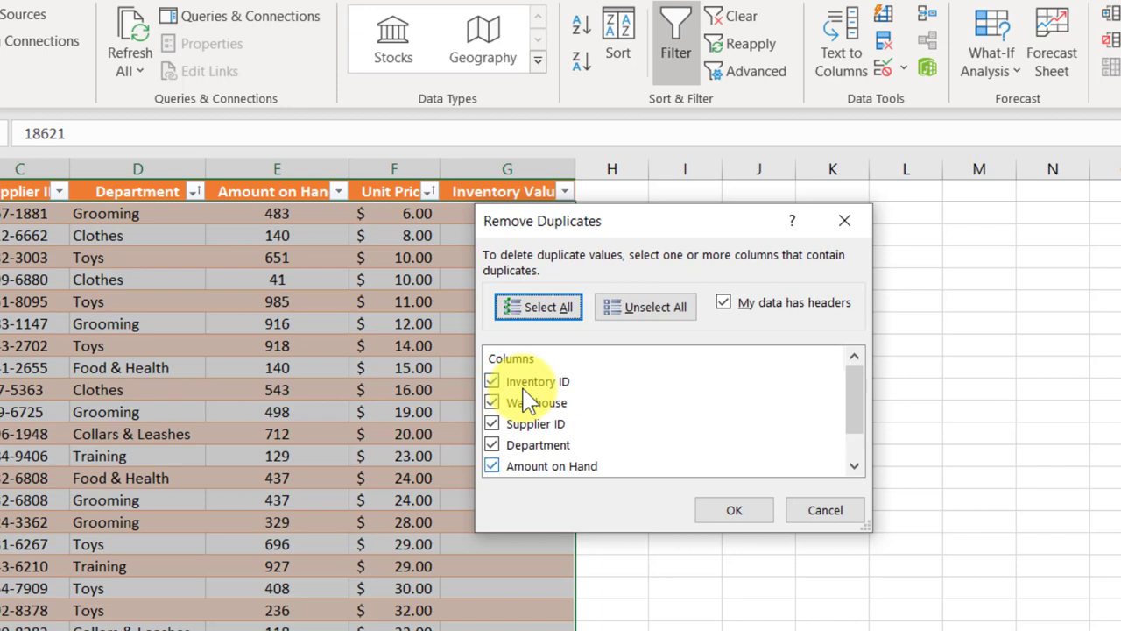
left_click(746, 520)
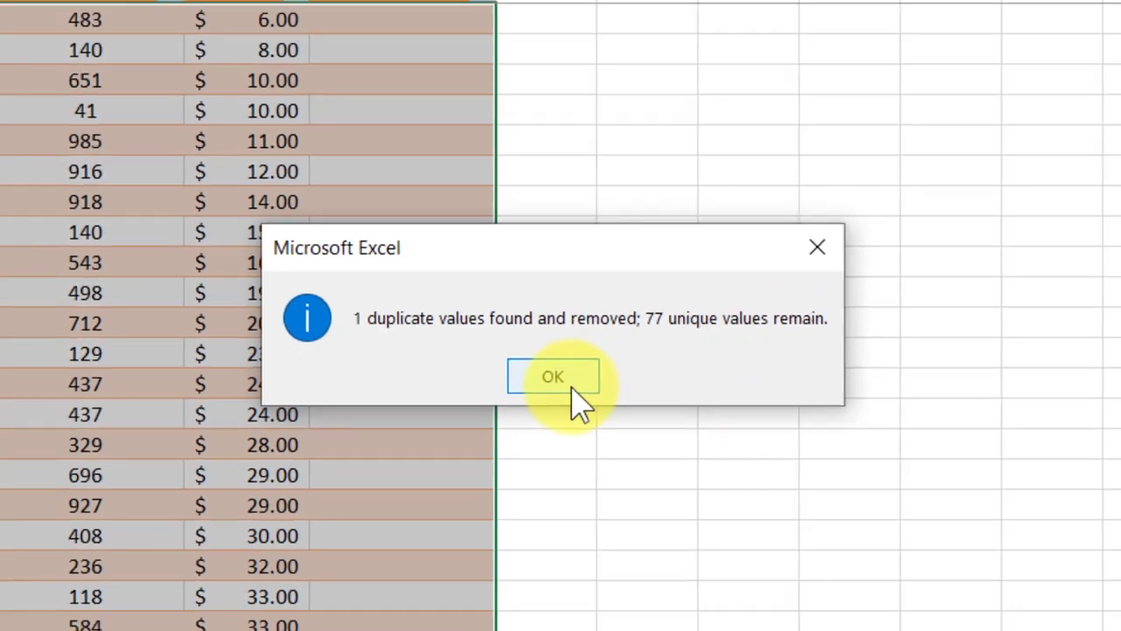
left_click(565, 394)
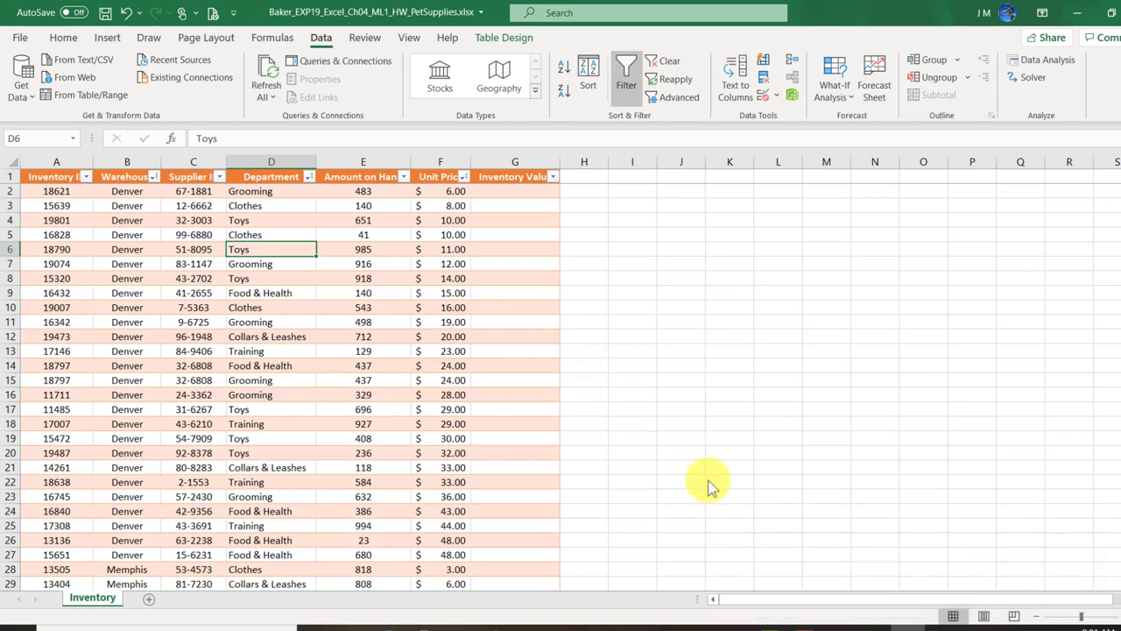
left_click(872, 627)
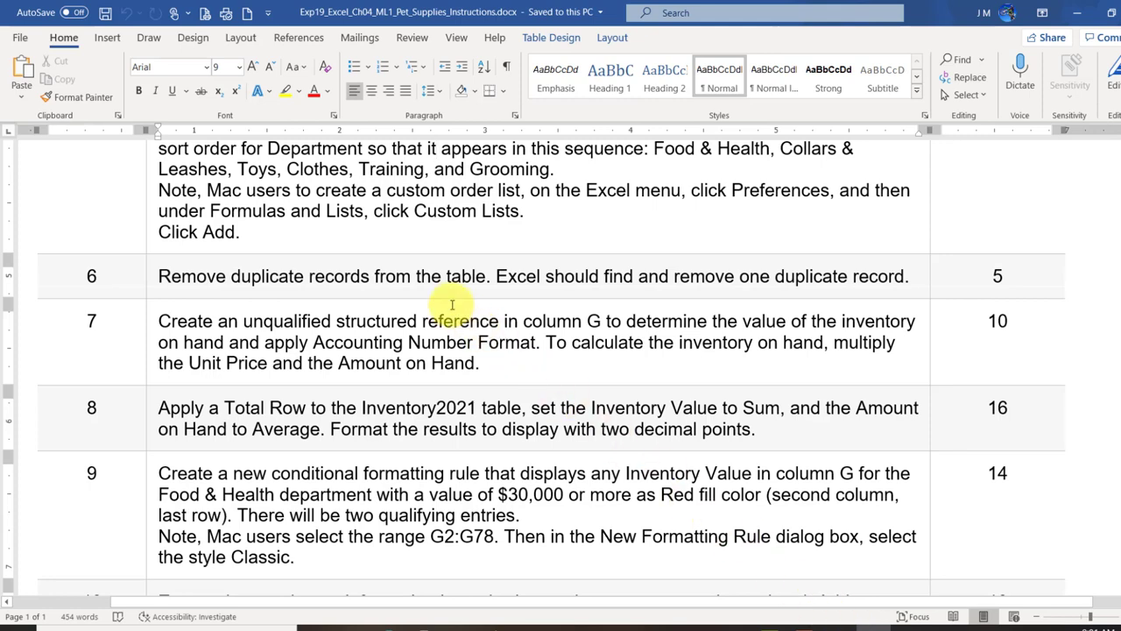
- Read step 7 about the unqualified structured reference, then return to the Excel workbook
scroll(451, 304, "down", 2)
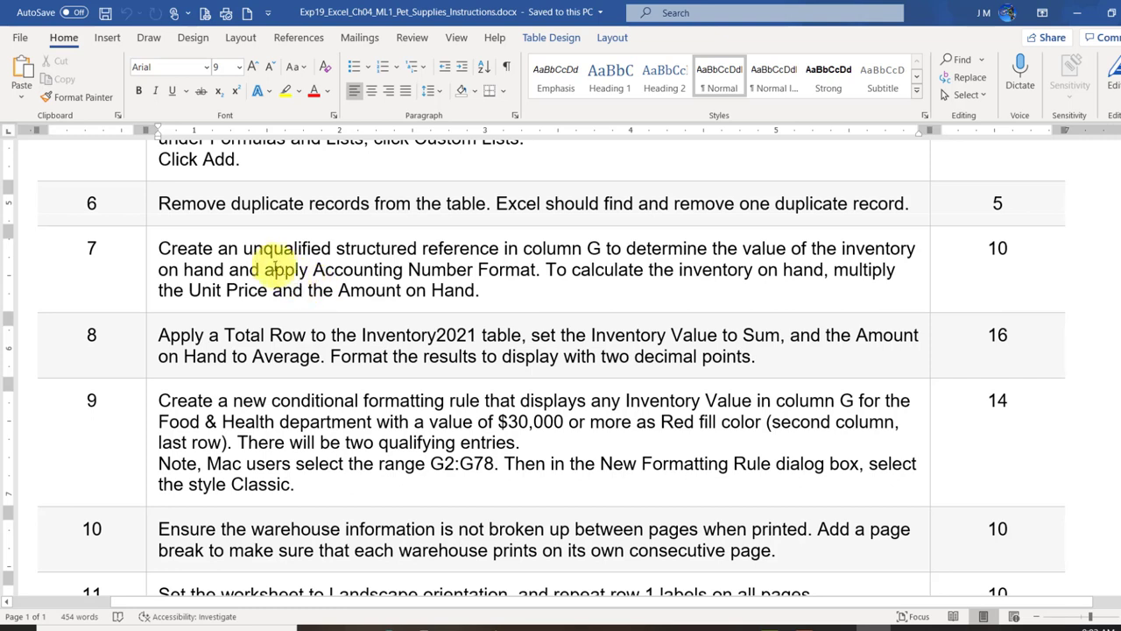
left_click_drag(241, 248, 501, 256)
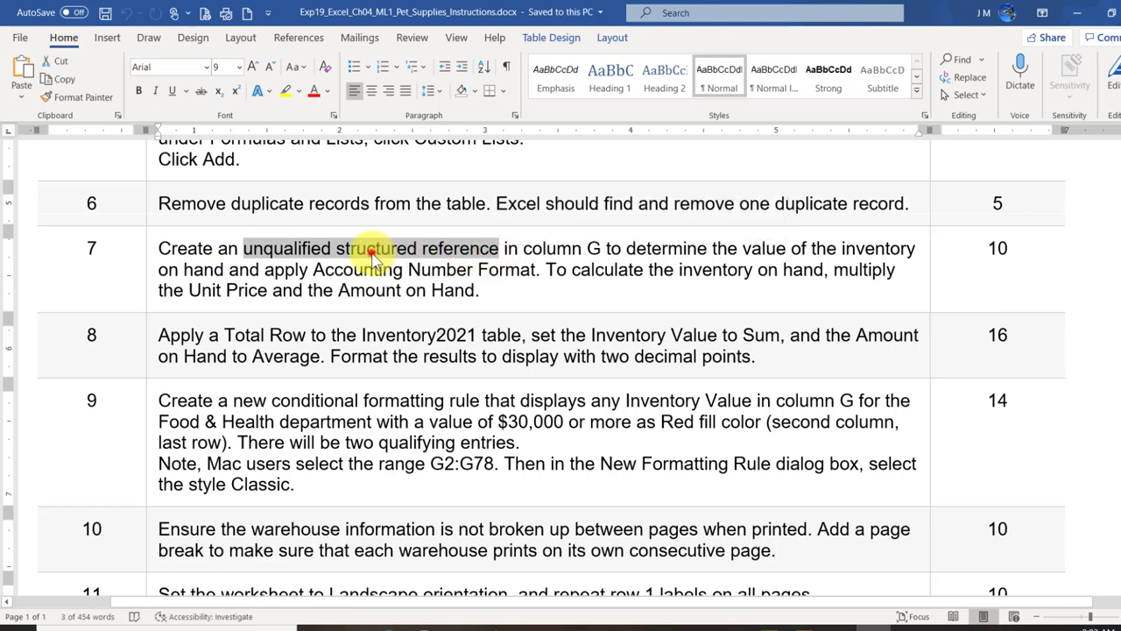
left_click(373, 252)
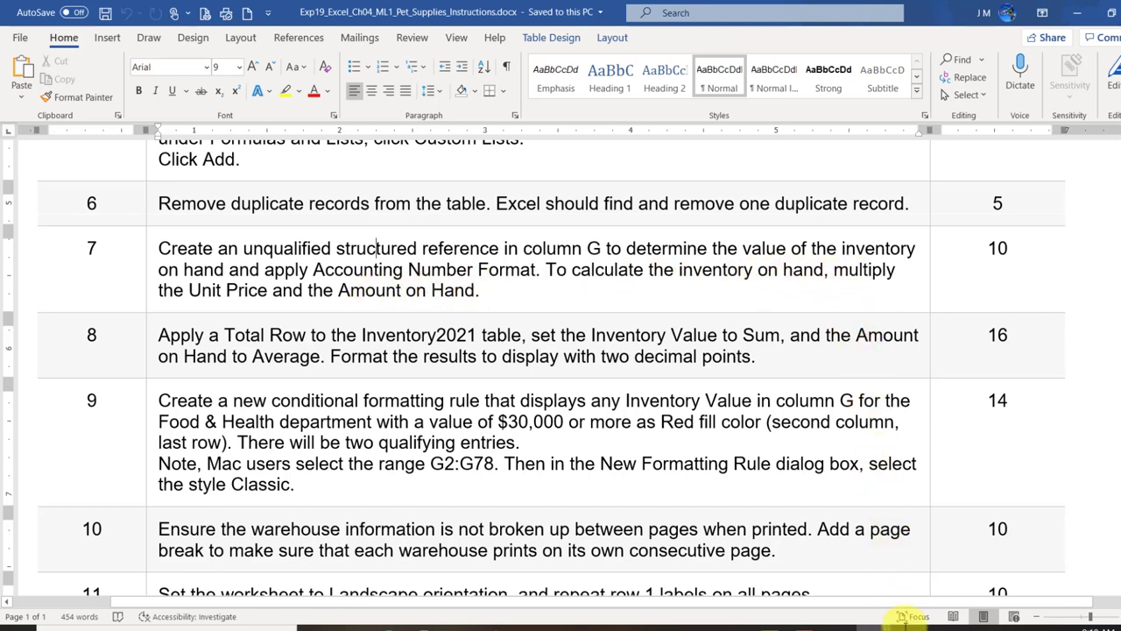
mouse_move(902, 622)
left_click(911, 560)
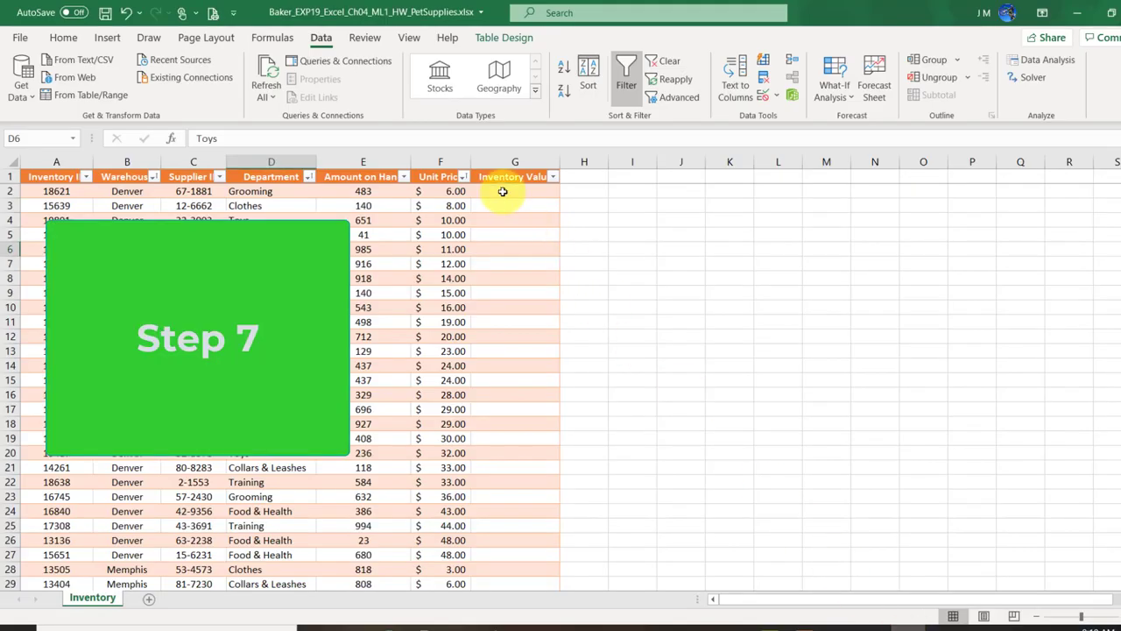
- Select cell G2, the first cell under Inventory Value
left_click(503, 190)
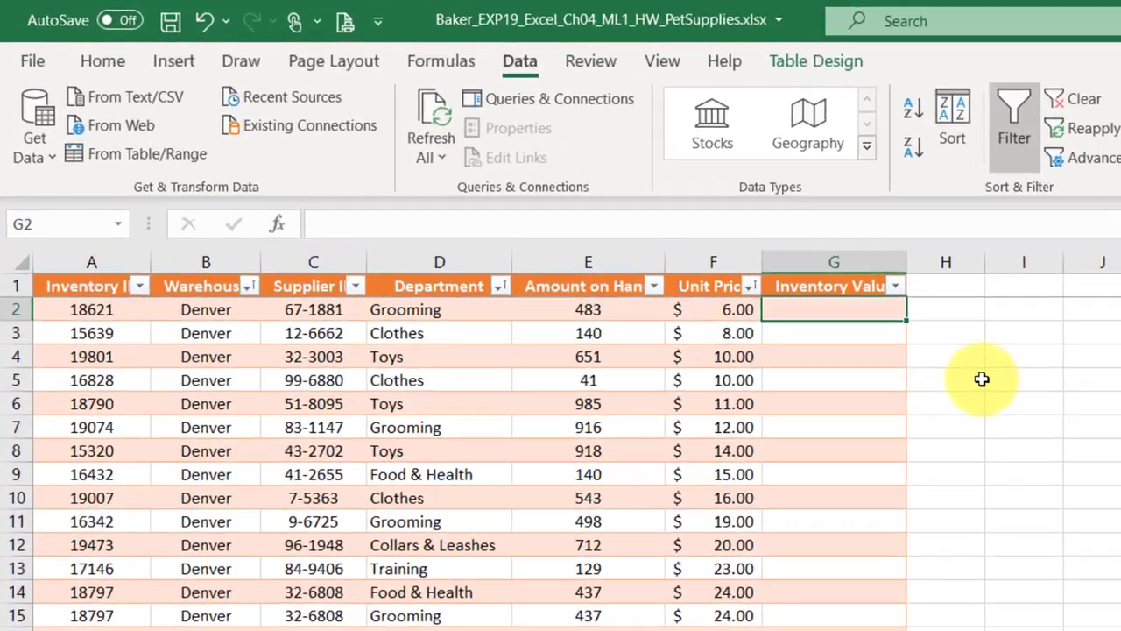
- Enter =[@[Unit Price]]*[@[Amount on Hand]] in G2 to fill the Inventory Value column
type("=")
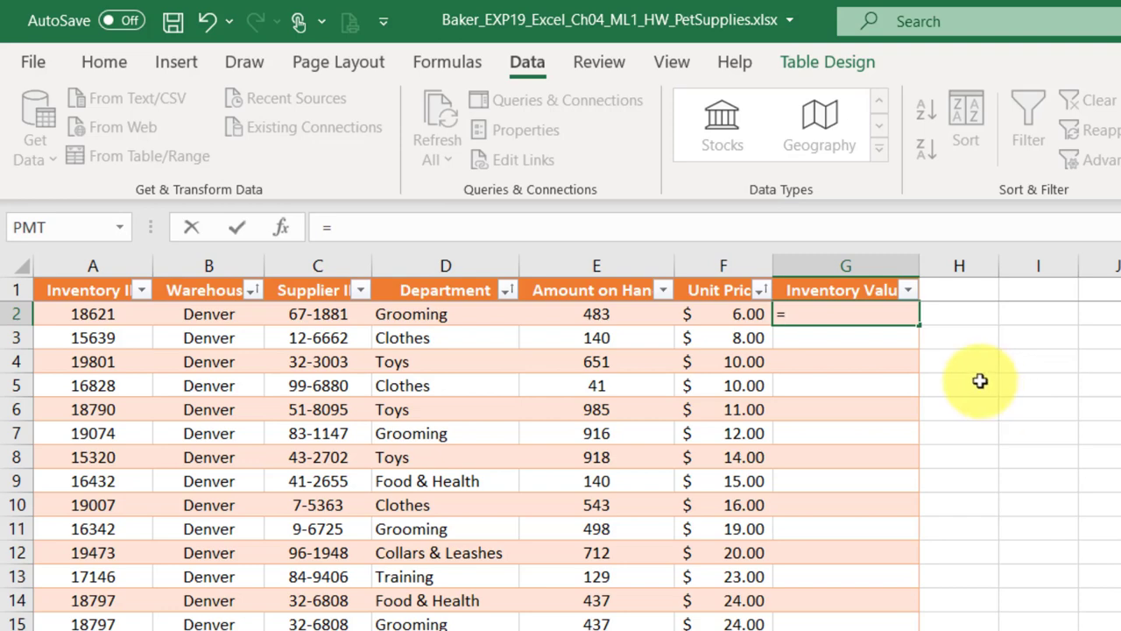
left_click(716, 320)
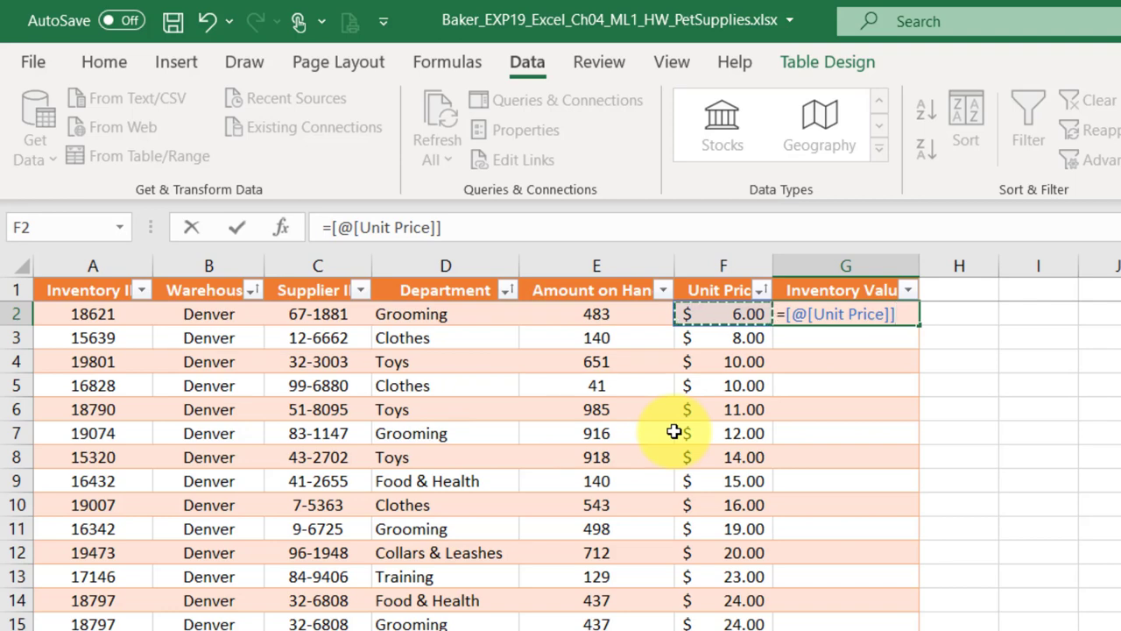
type("*")
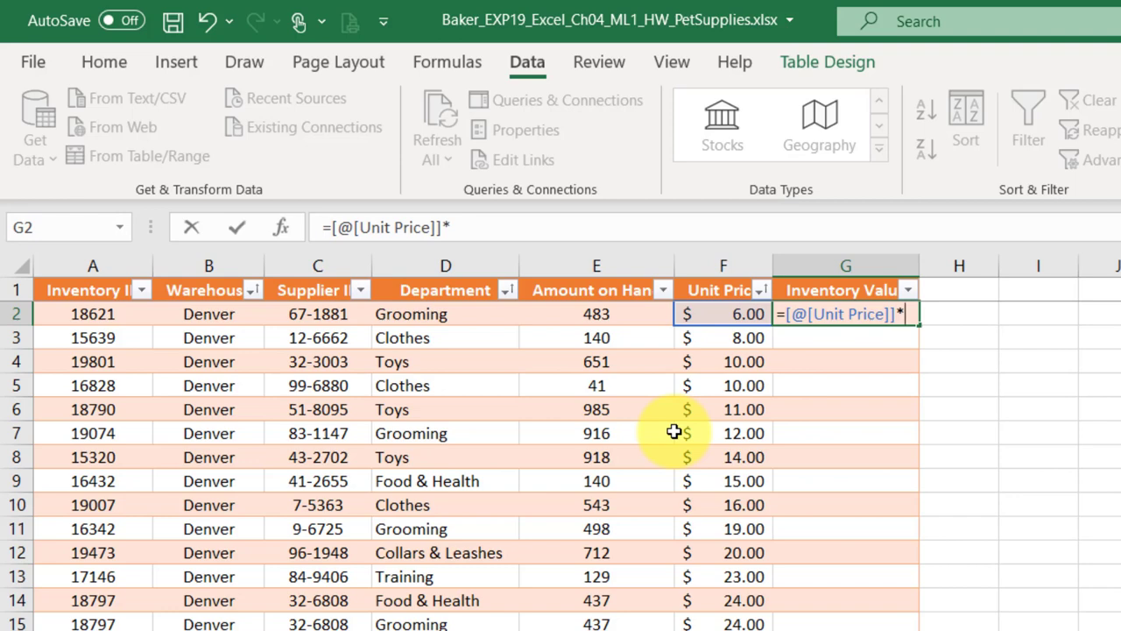
left_click(620, 316)
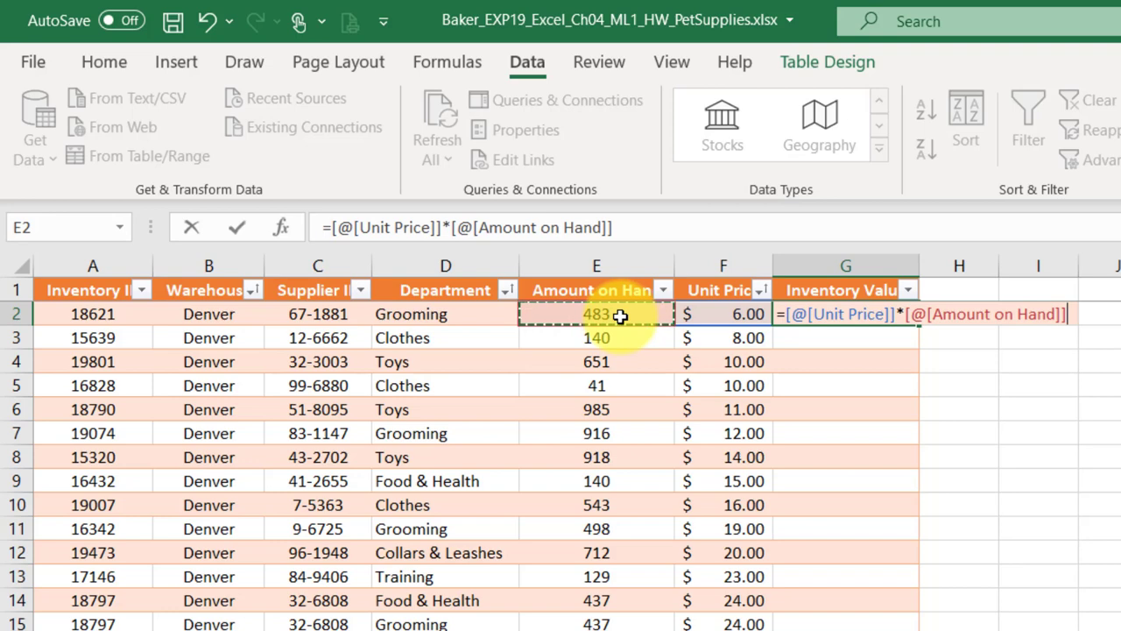
key("Return")
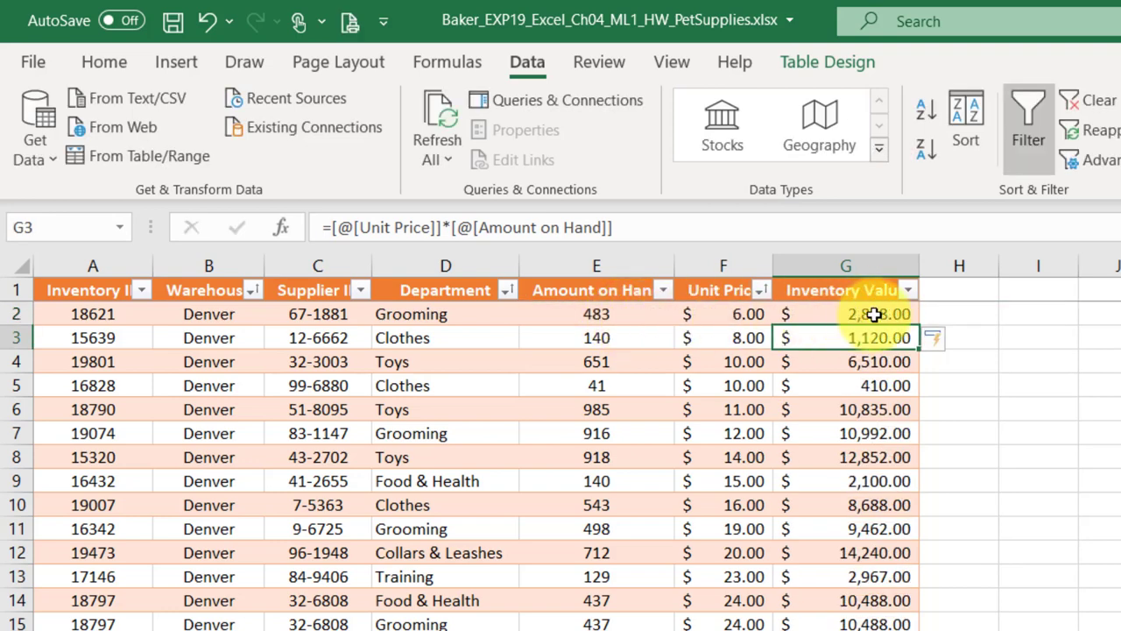
left_click(871, 361)
left_click(870, 411)
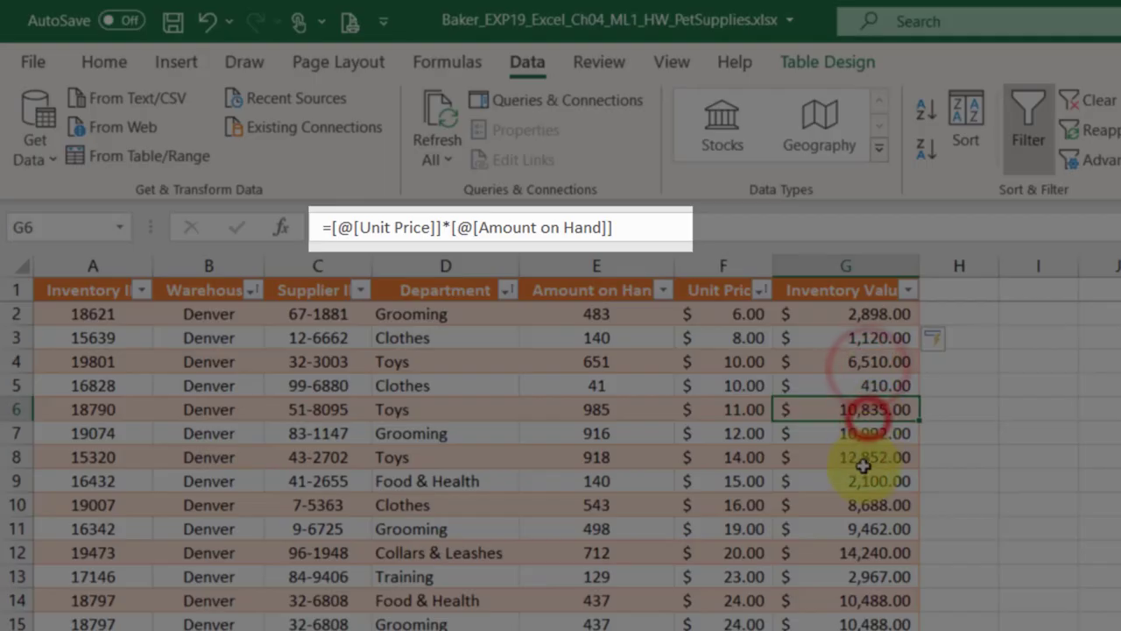
left_click(862, 460)
left_click(866, 525)
left_click(862, 426)
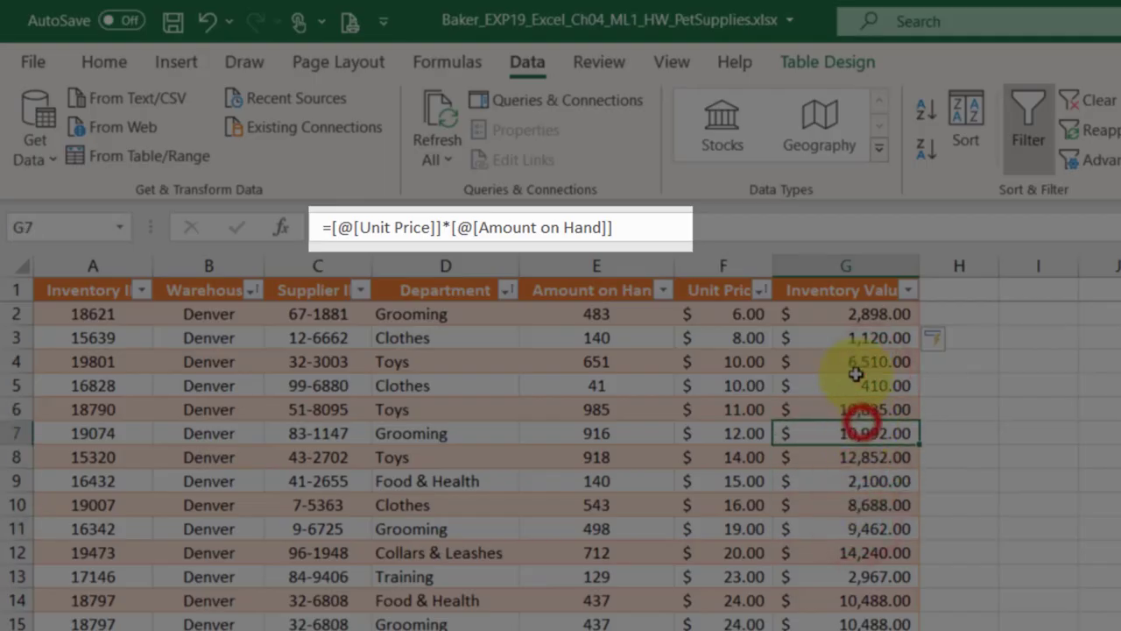
left_click(858, 361)
left_click(862, 456)
left_click(862, 528)
left_click(842, 624)
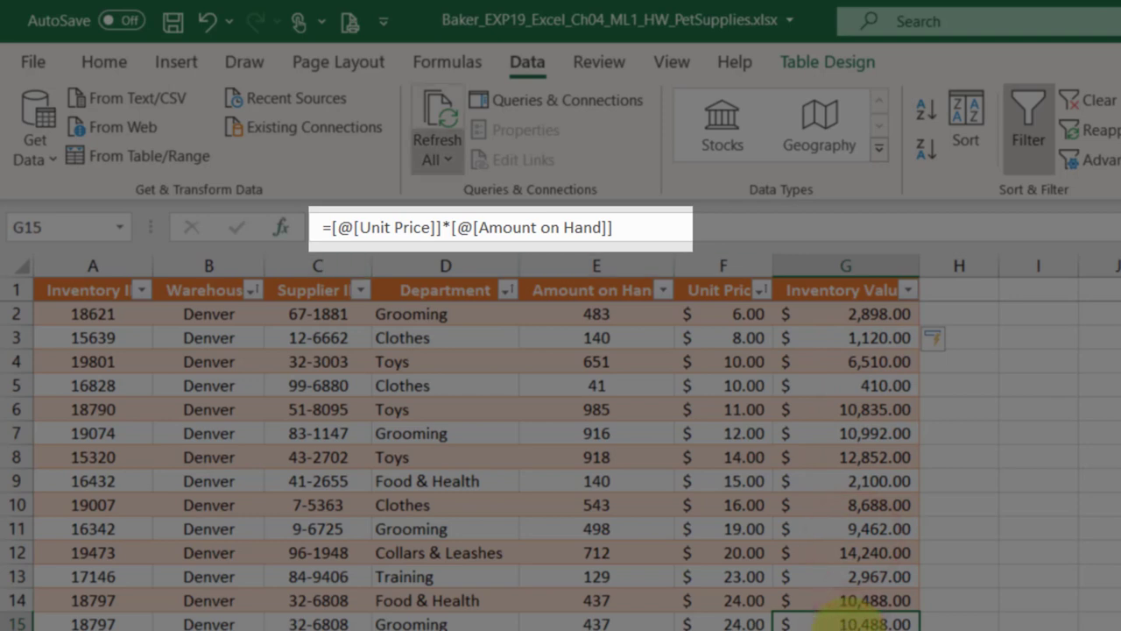
left_click(848, 336)
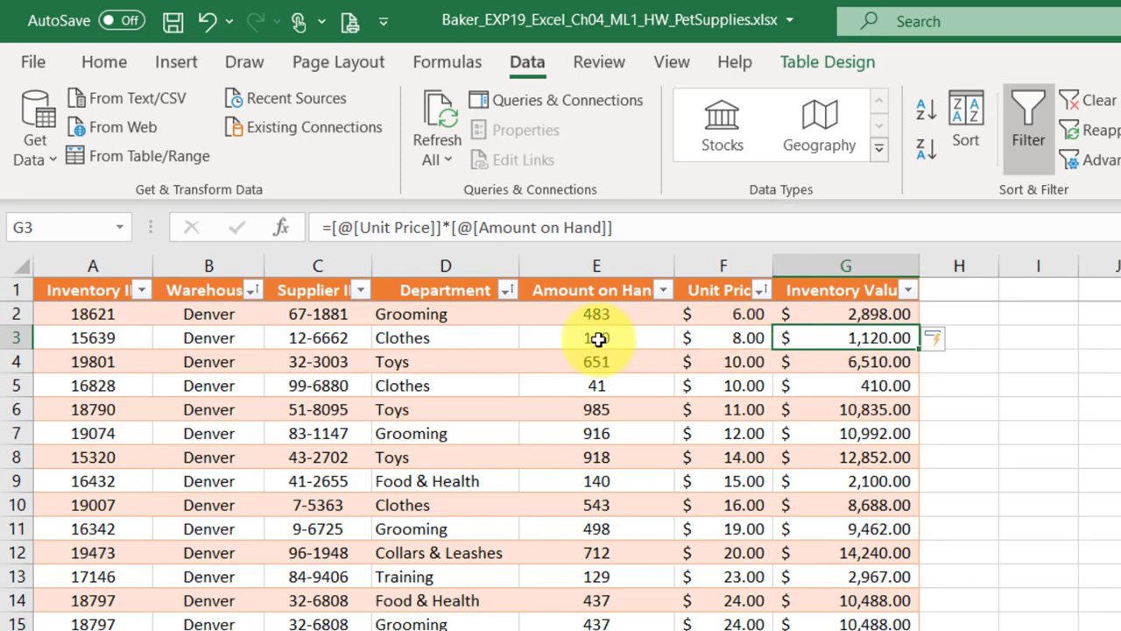
left_click(874, 408)
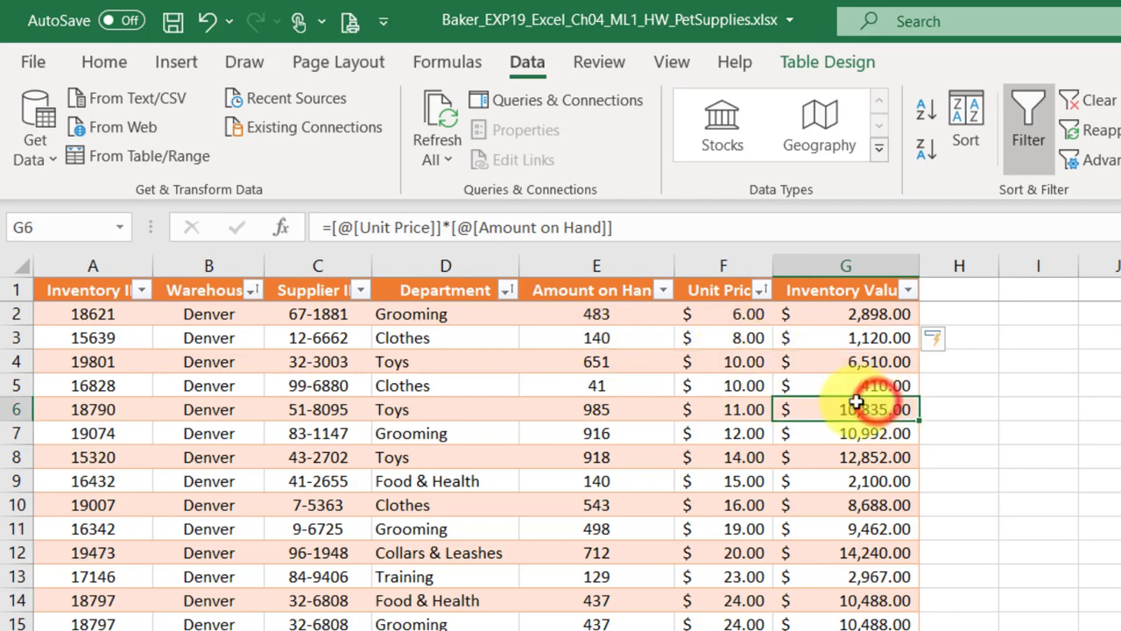
left_click(619, 404)
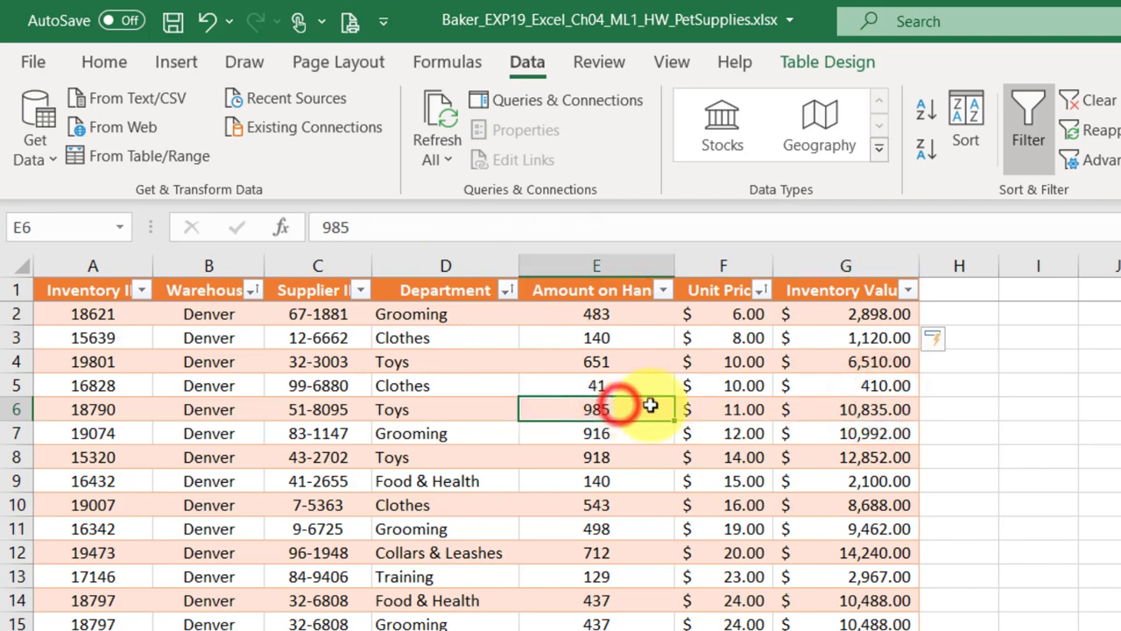
left_click(838, 408)
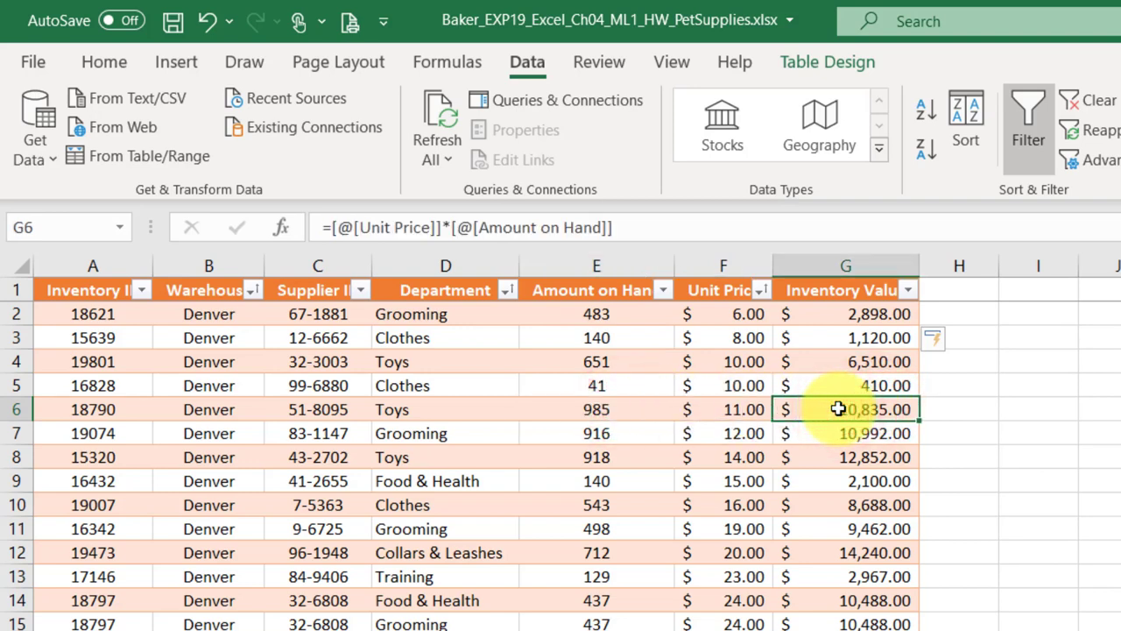
left_click(745, 410)
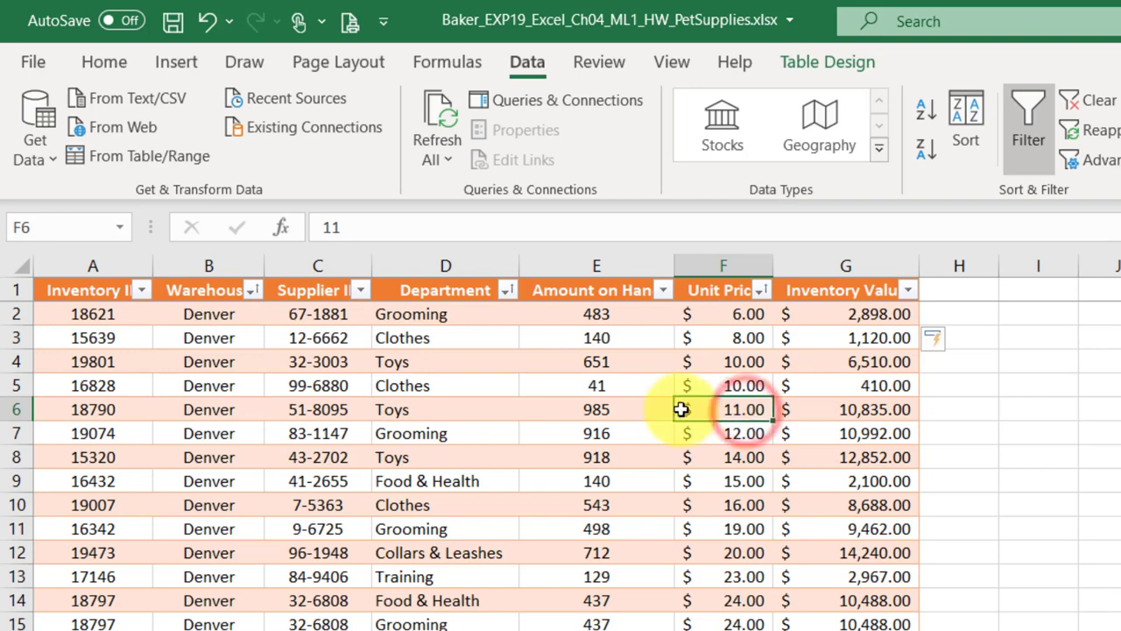
left_click_drag(751, 408, 101, 403)
left_click(100, 405)
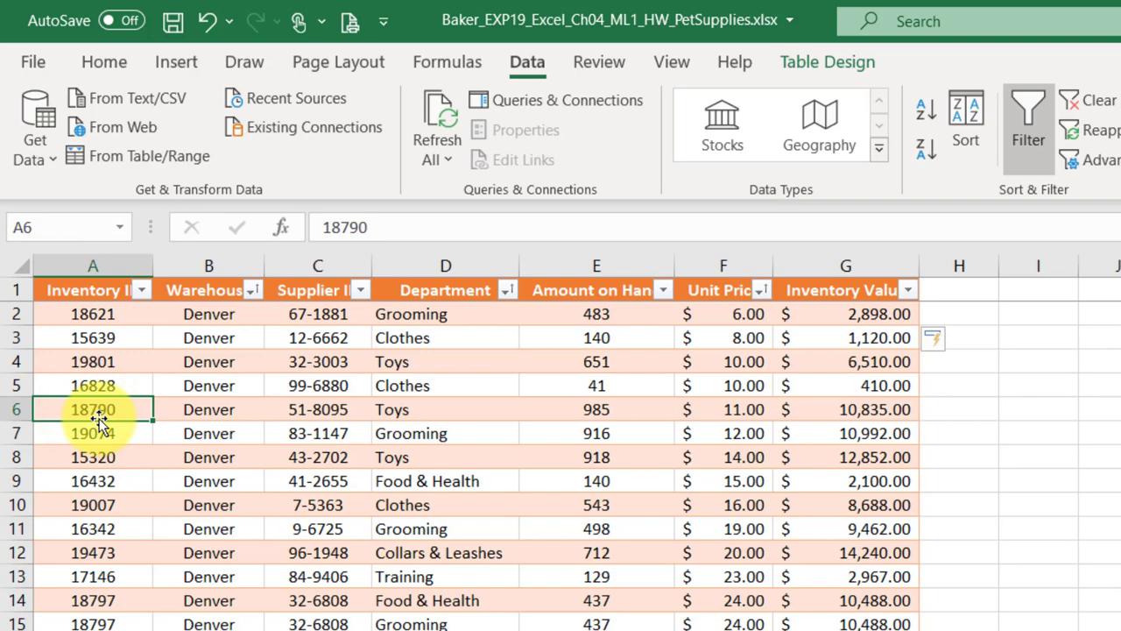
left_click_drag(106, 416, 843, 405)
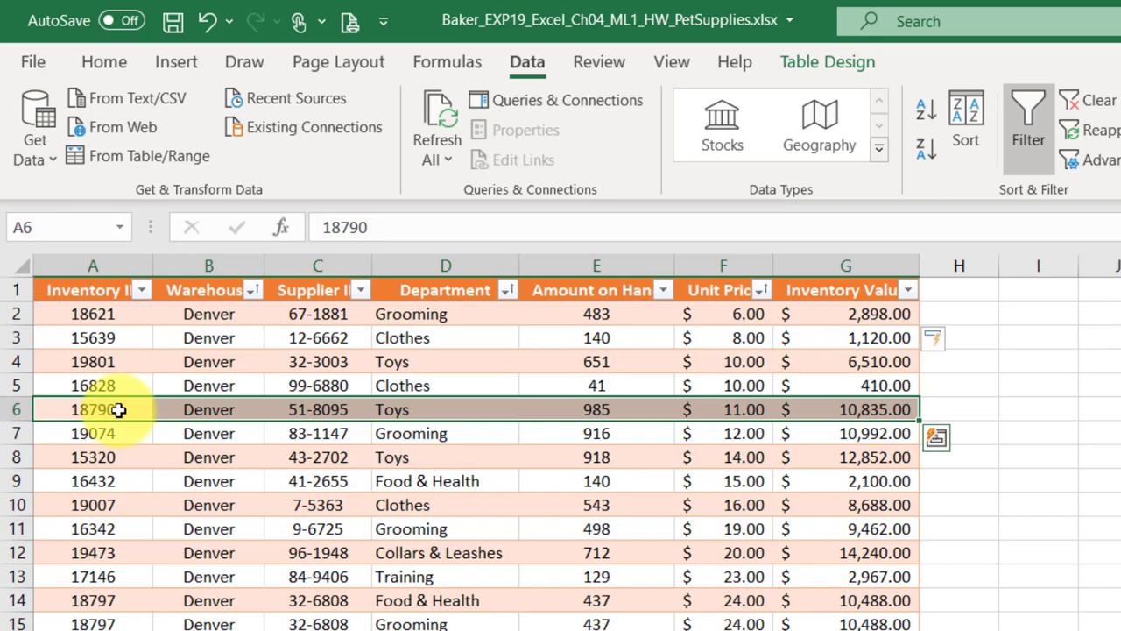
left_click(854, 409)
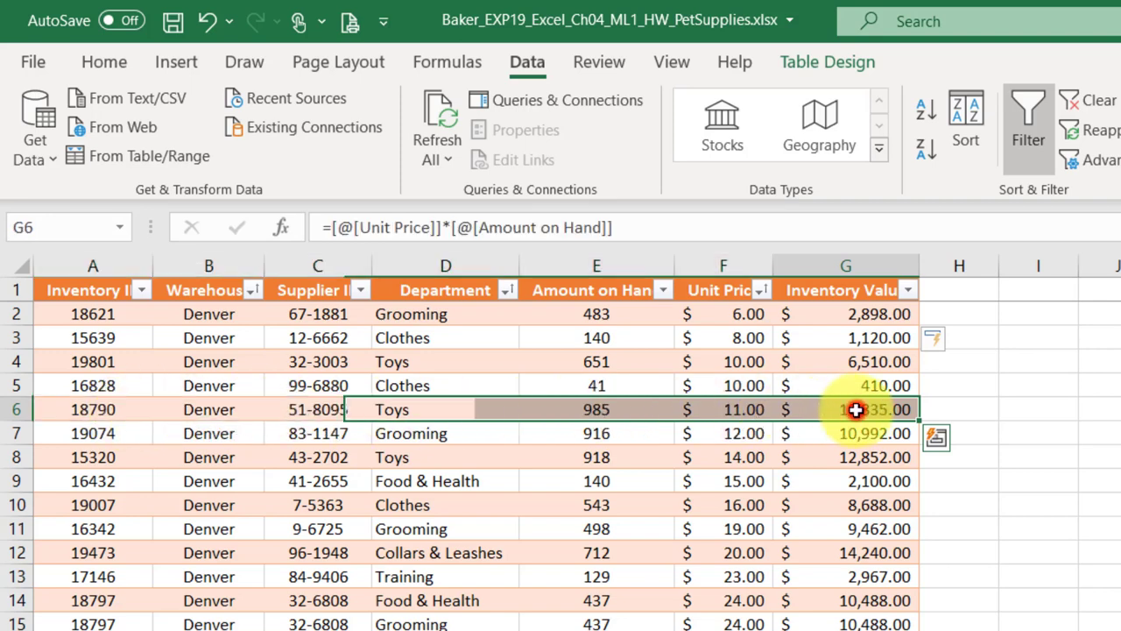
left_click_drag(131, 410, 840, 406)
left_click(842, 408)
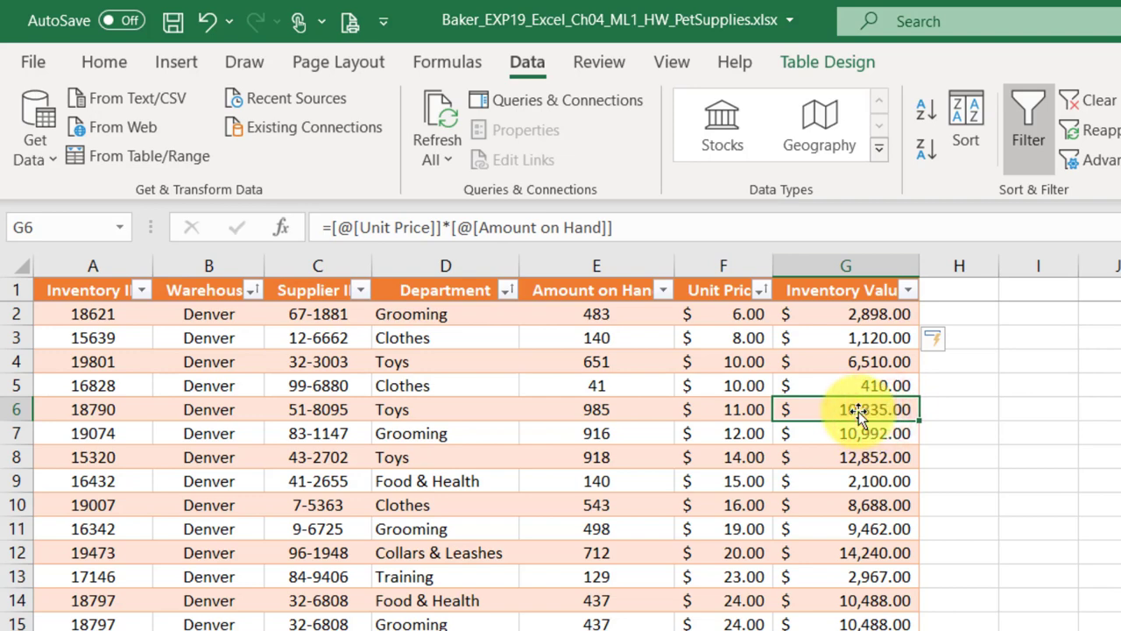
left_click(720, 409)
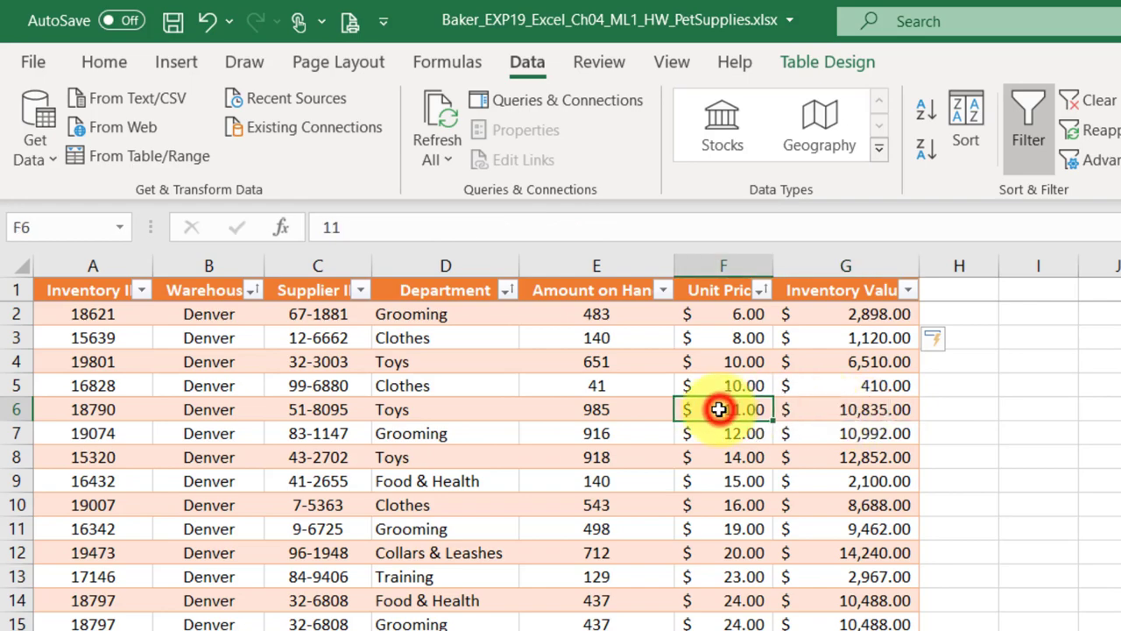
left_click(607, 409)
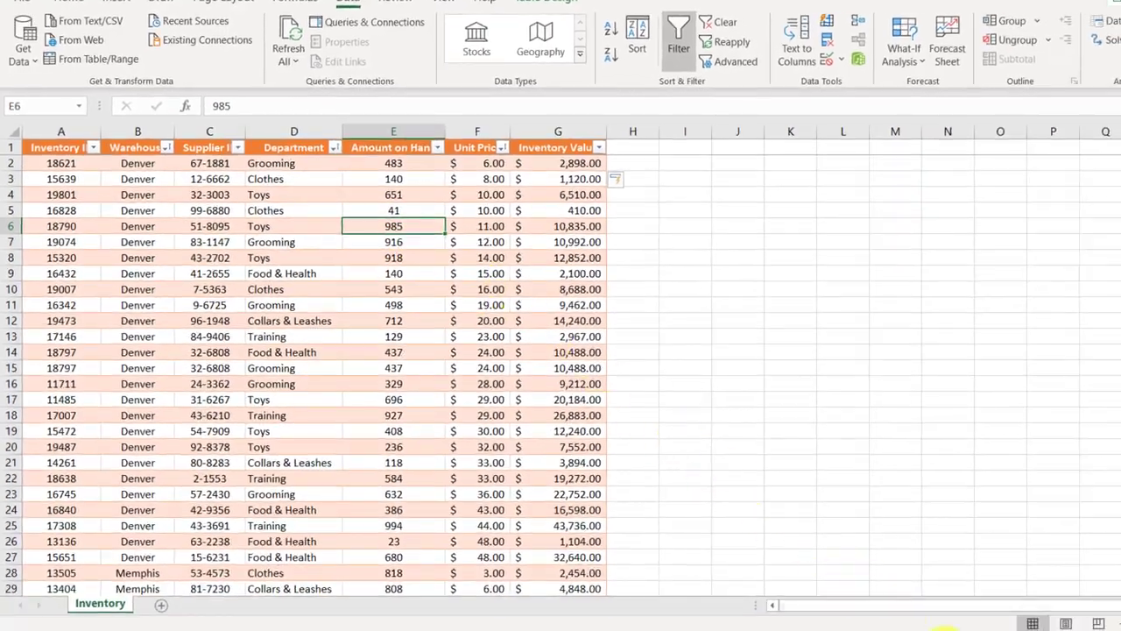
key("alt+Tab")
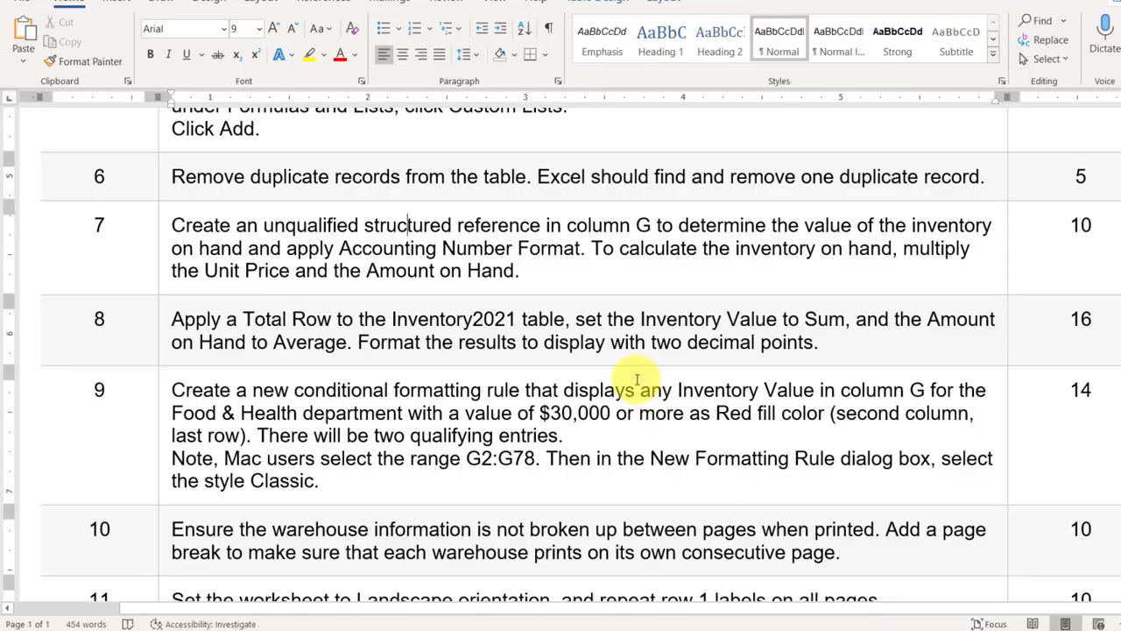
scroll(637, 378, "down", 1)
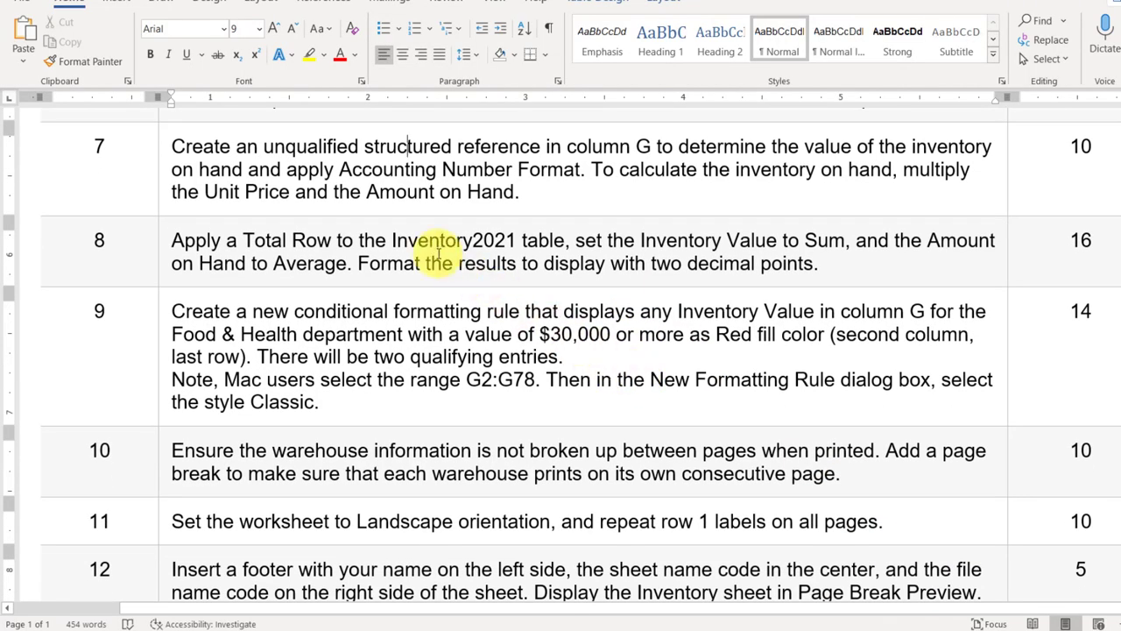
scroll(438, 250, "up", 1)
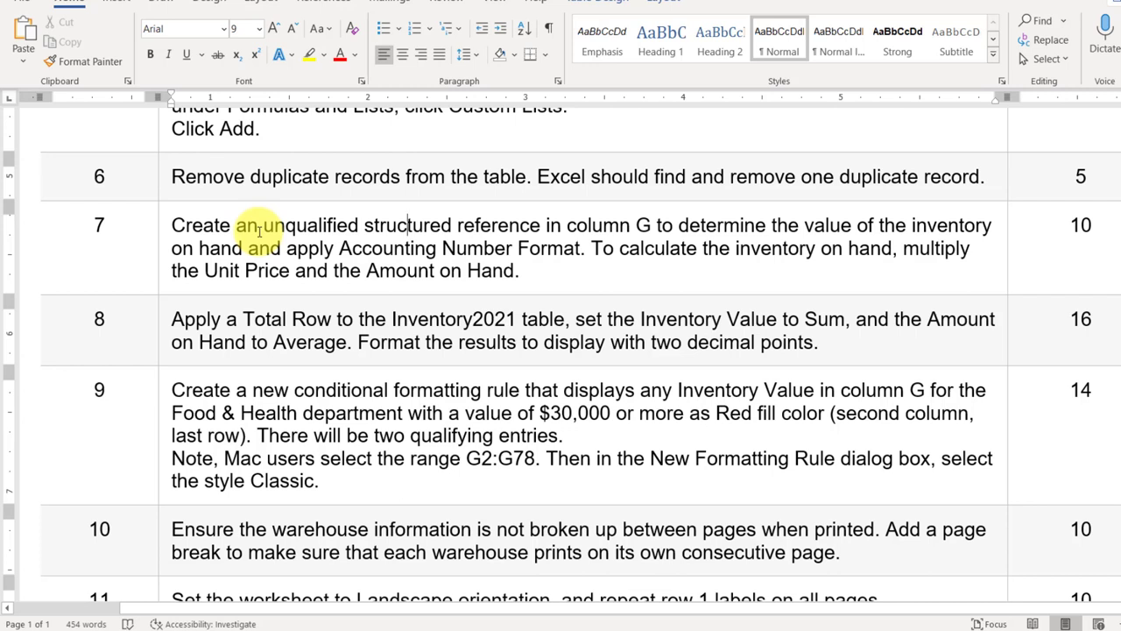
left_click(269, 342)
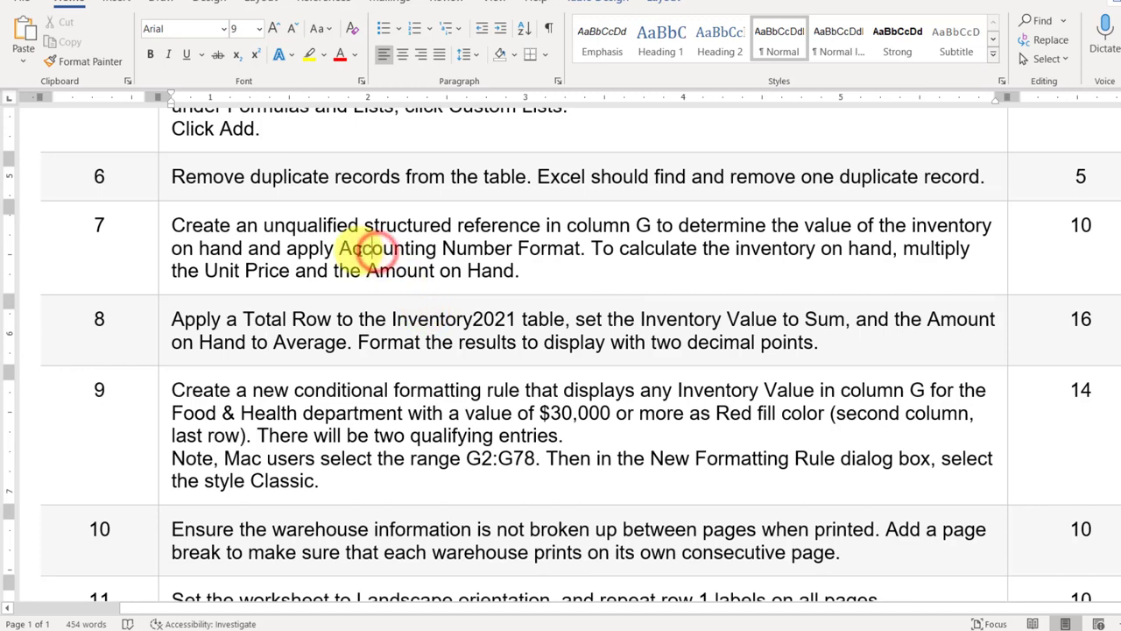
left_click_drag(338, 248, 578, 250)
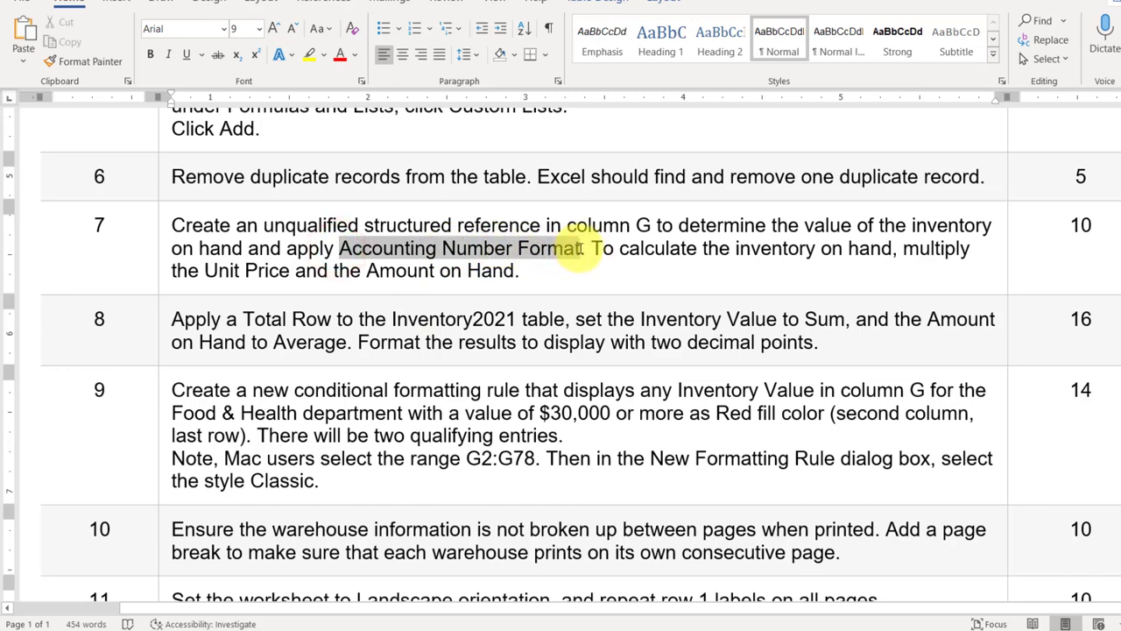
left_click_drag(580, 248, 581, 249)
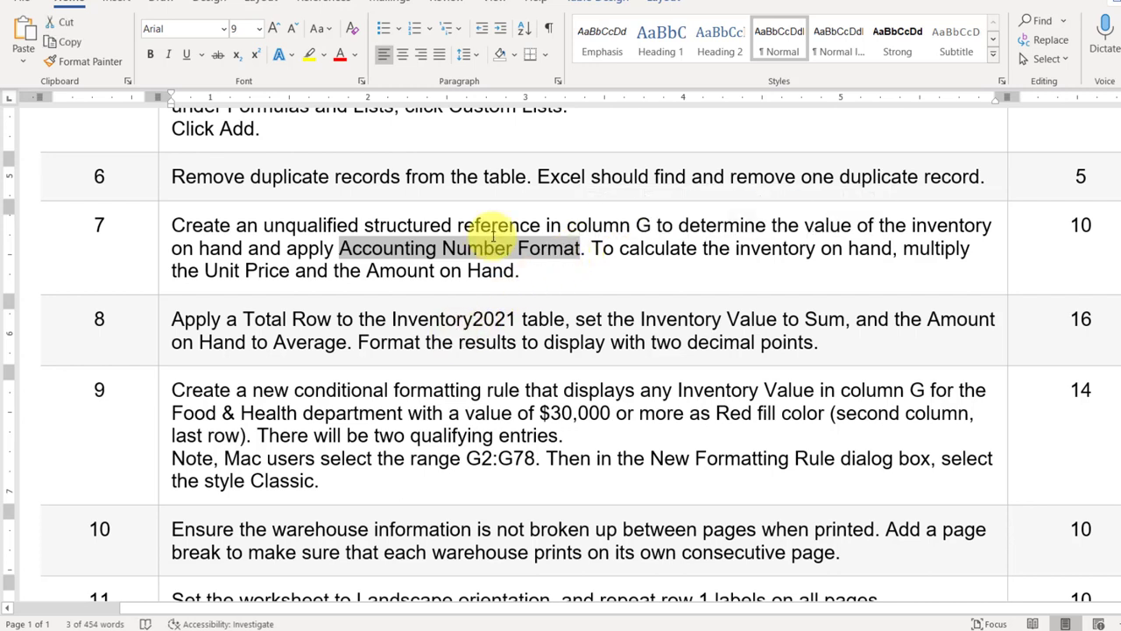
key("alt+Tab")
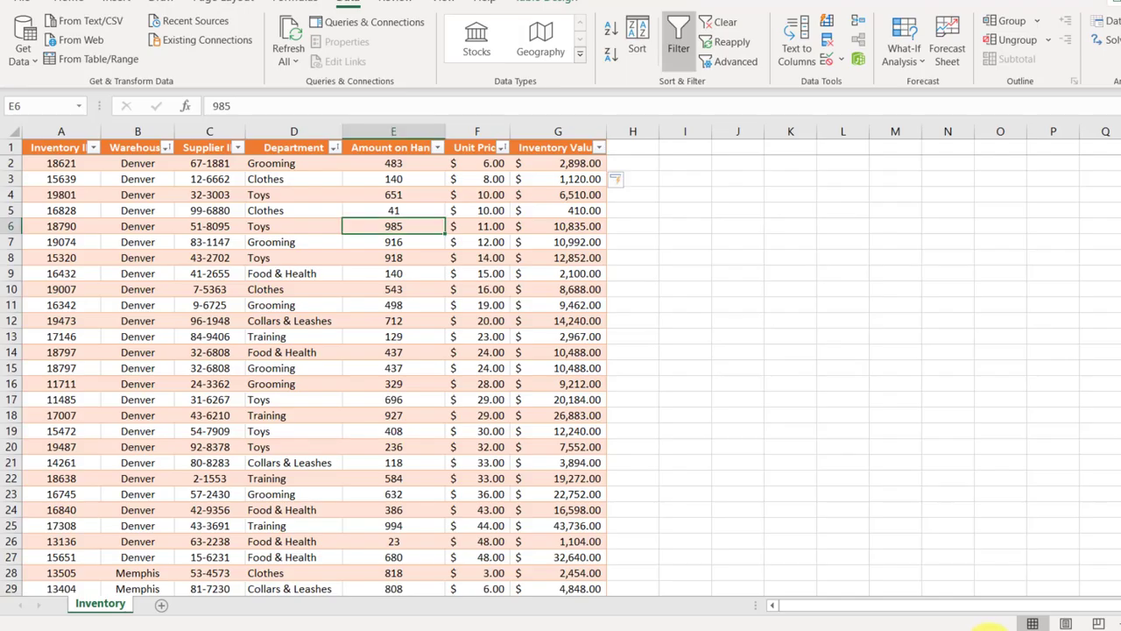
- Apply Accounting number format to the Inventory Value cells G2:G78
left_click(566, 163)
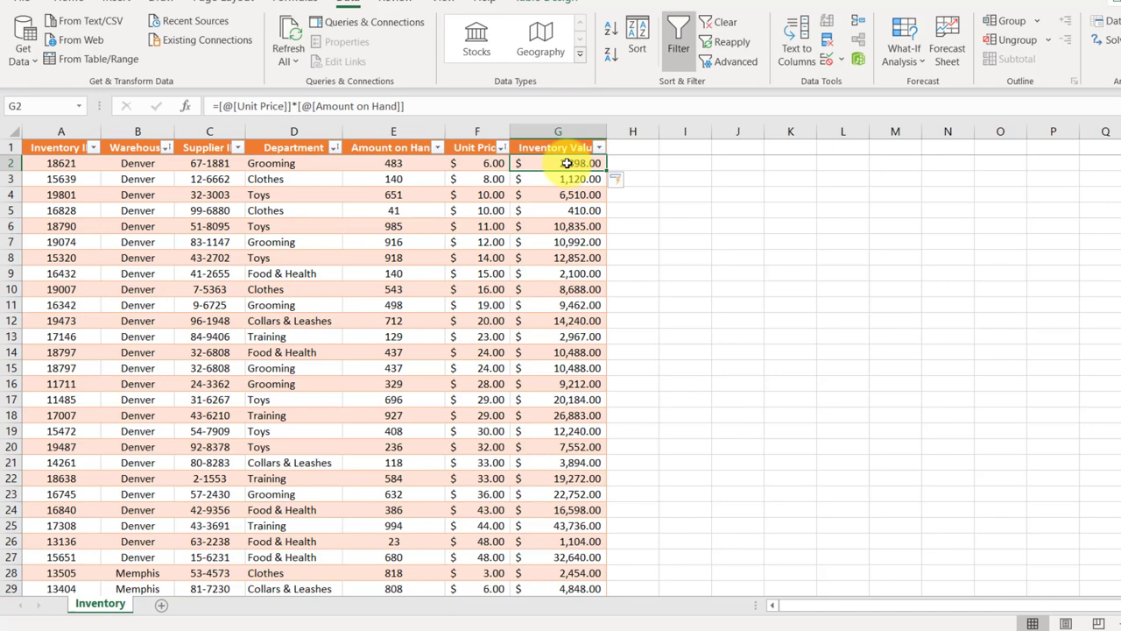
scroll(566, 162, "down", 20)
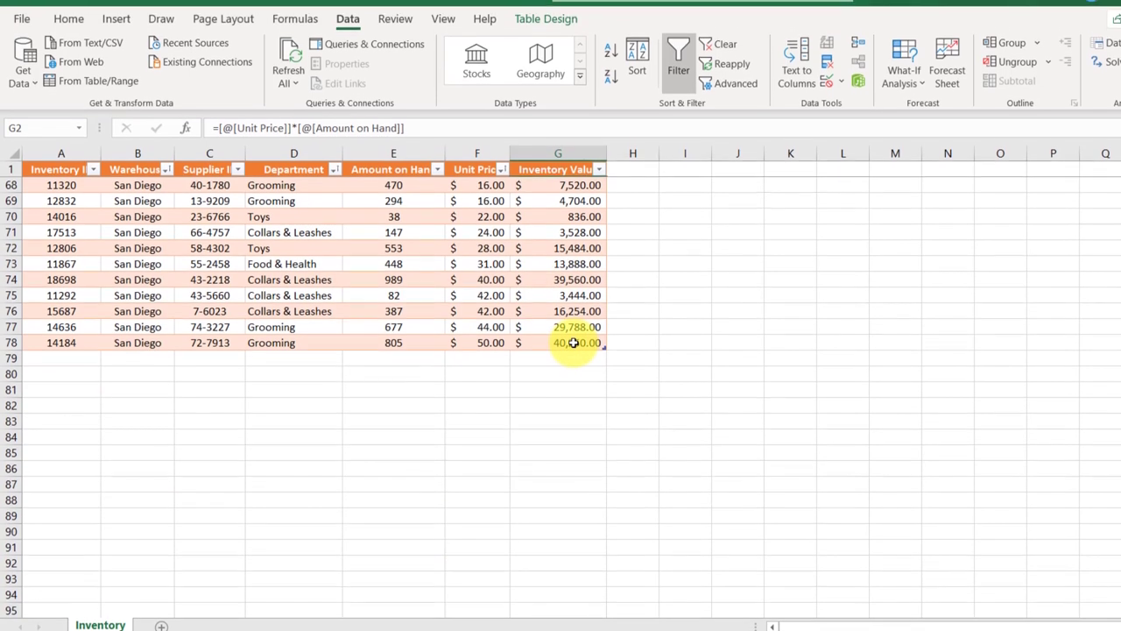
left_click(573, 321, "shift")
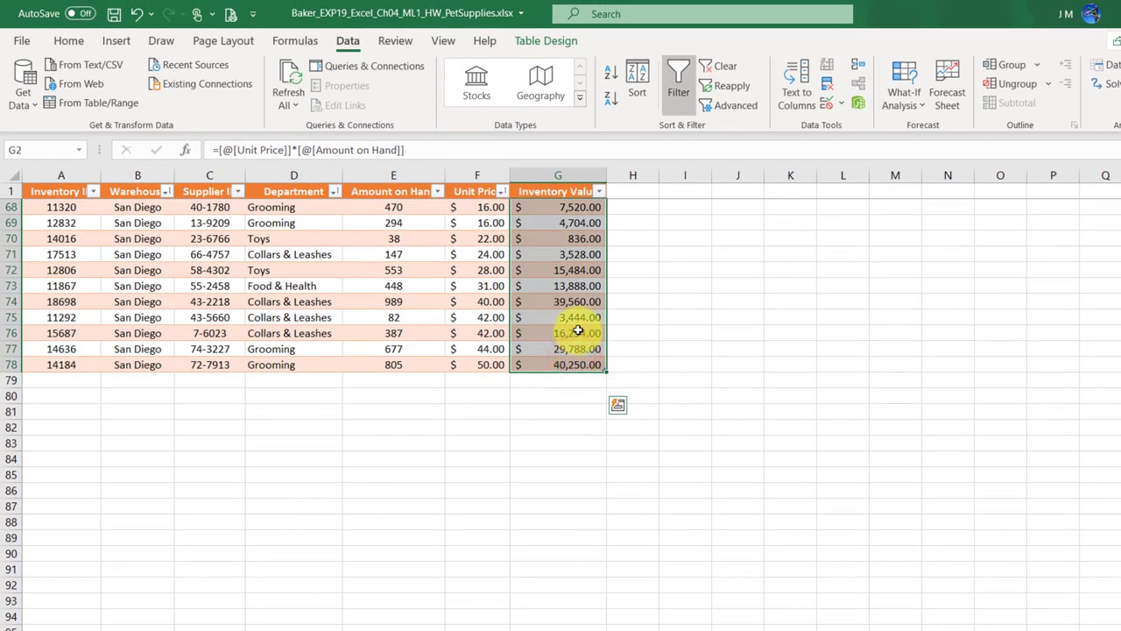
left_click(67, 40)
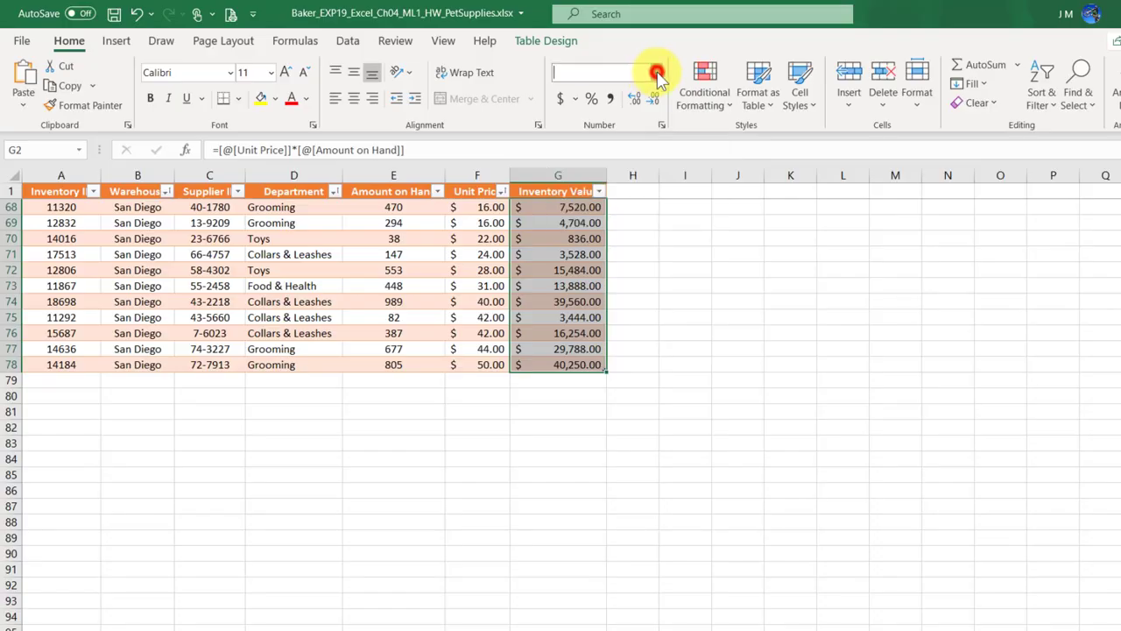
left_click(656, 74)
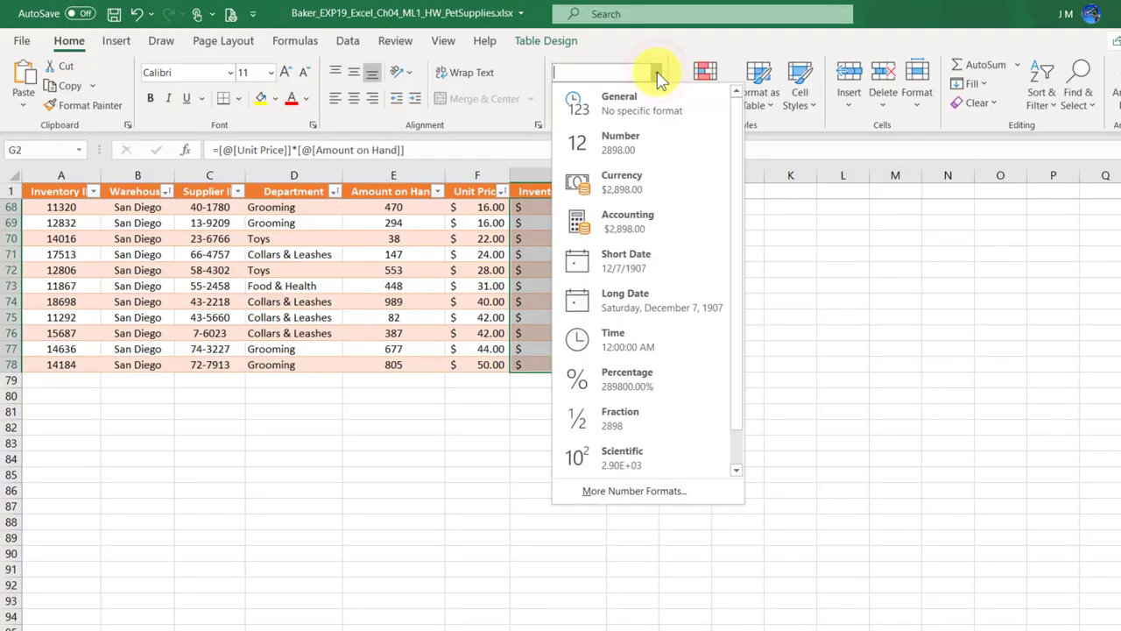
left_click(632, 228)
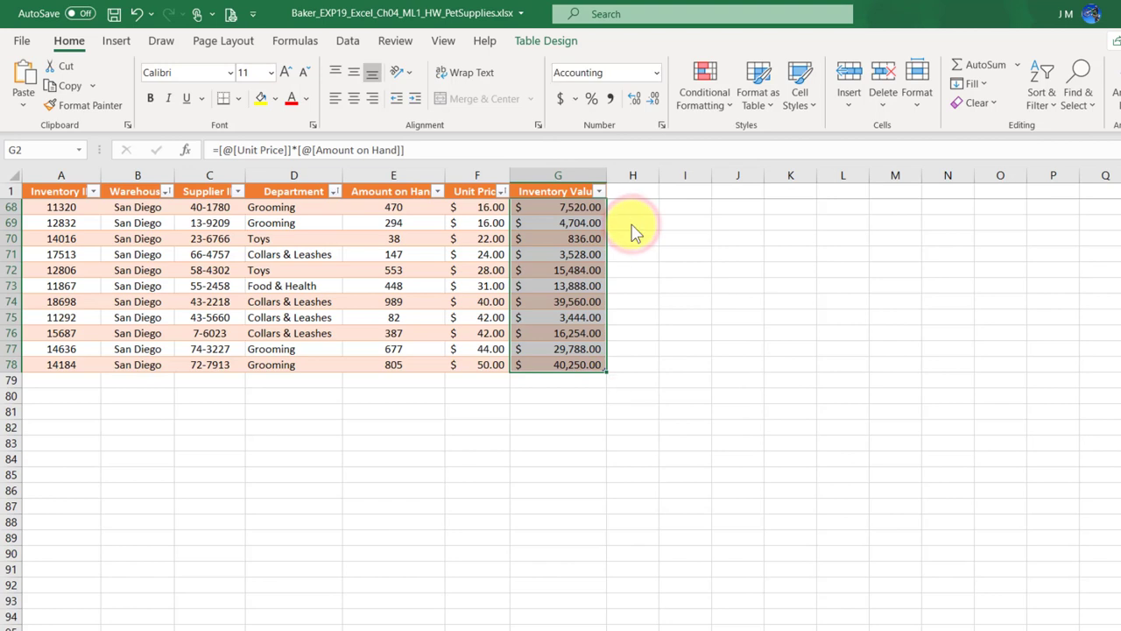
left_click(562, 267)
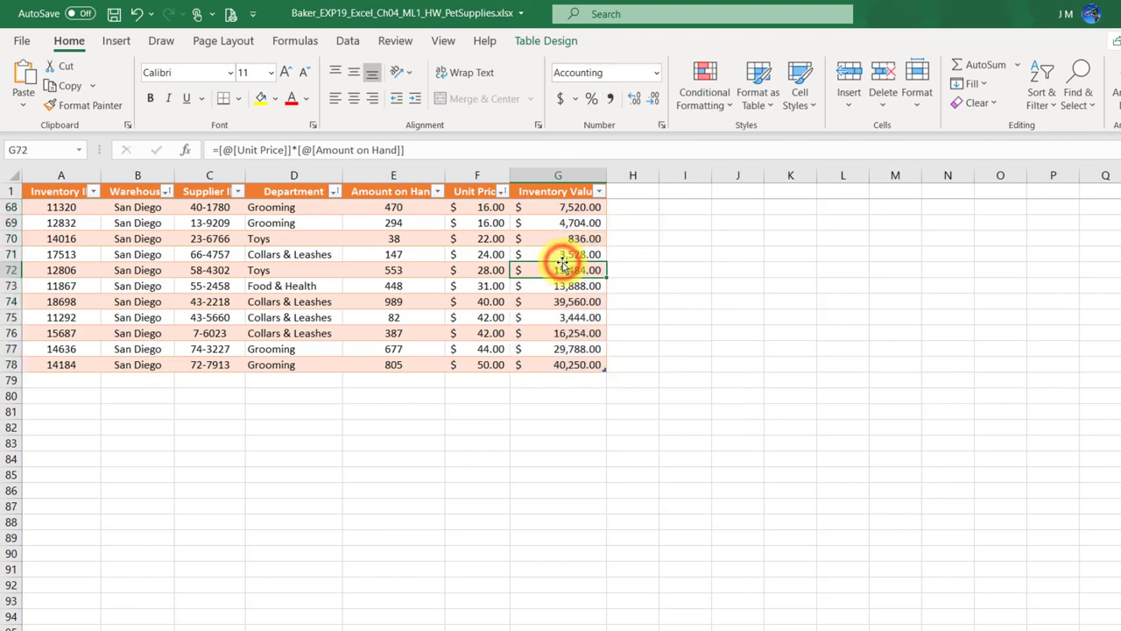
- Save the PetSupplies workbook
left_click(114, 14)
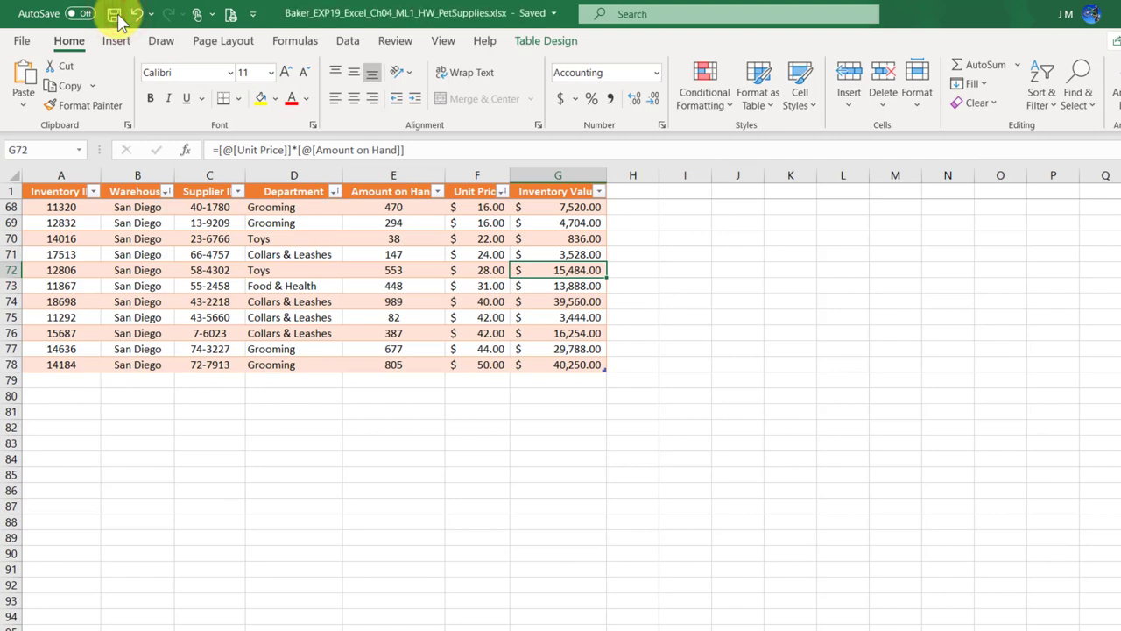
scroll(554, 281, "up", 2)
scroll(553, 281, "up", 3)
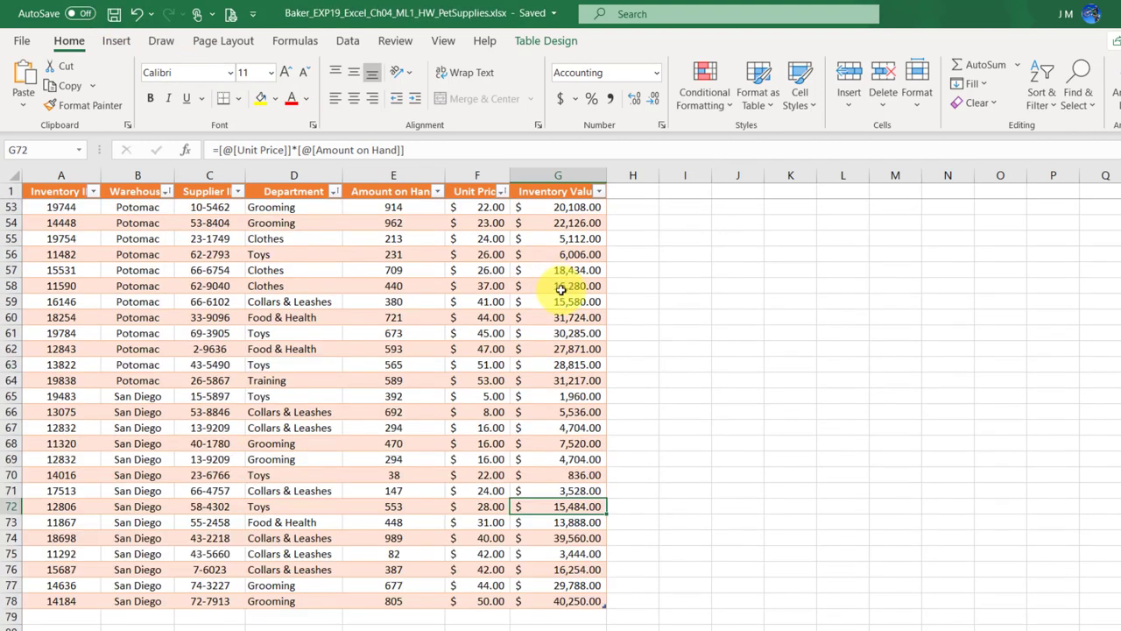
- Switch to the Word instructions and read step 8 about adding a Total Row
key("alt+Tab")
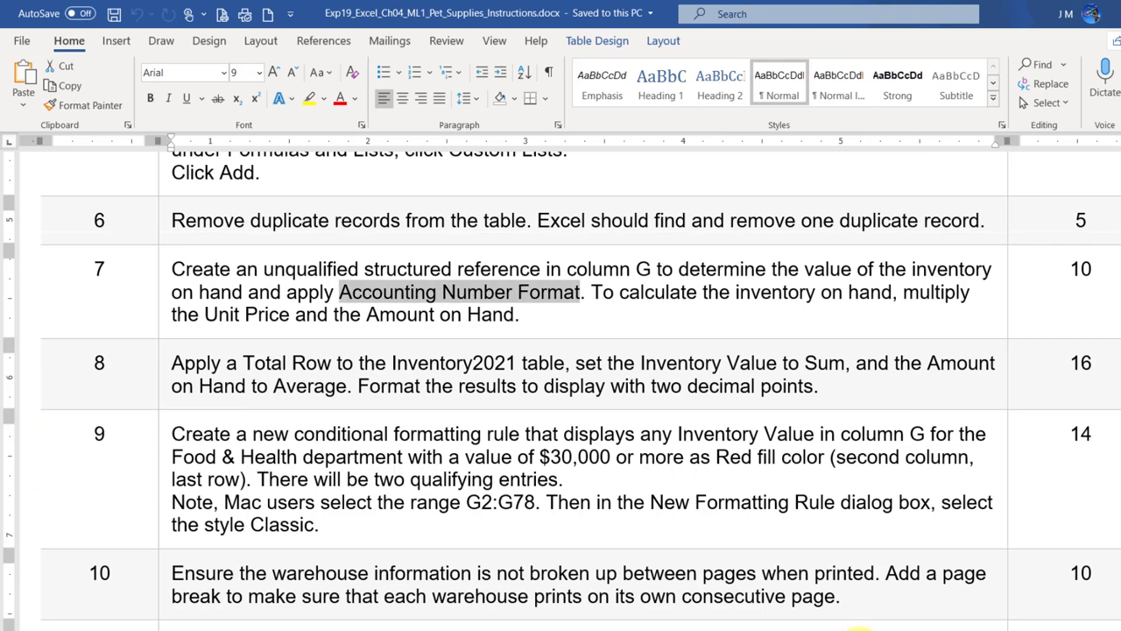
left_click(335, 375)
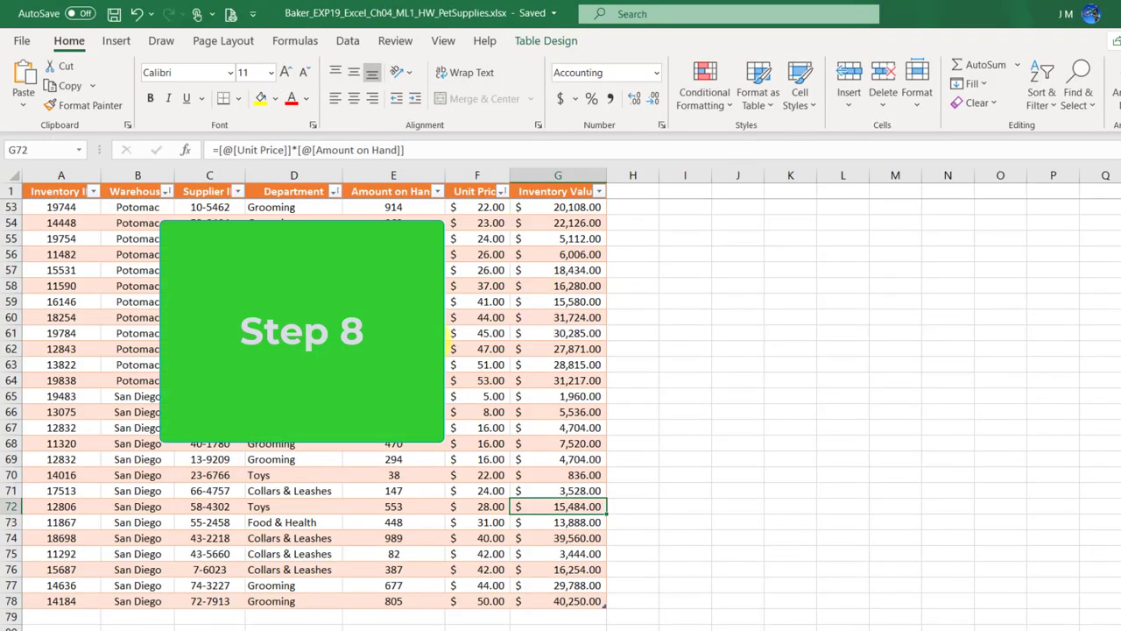
- Turn on Total Row for the Inventory2021 table, totalling Inventory Value at $1,046,795.00 in row 79
left_click(393, 317)
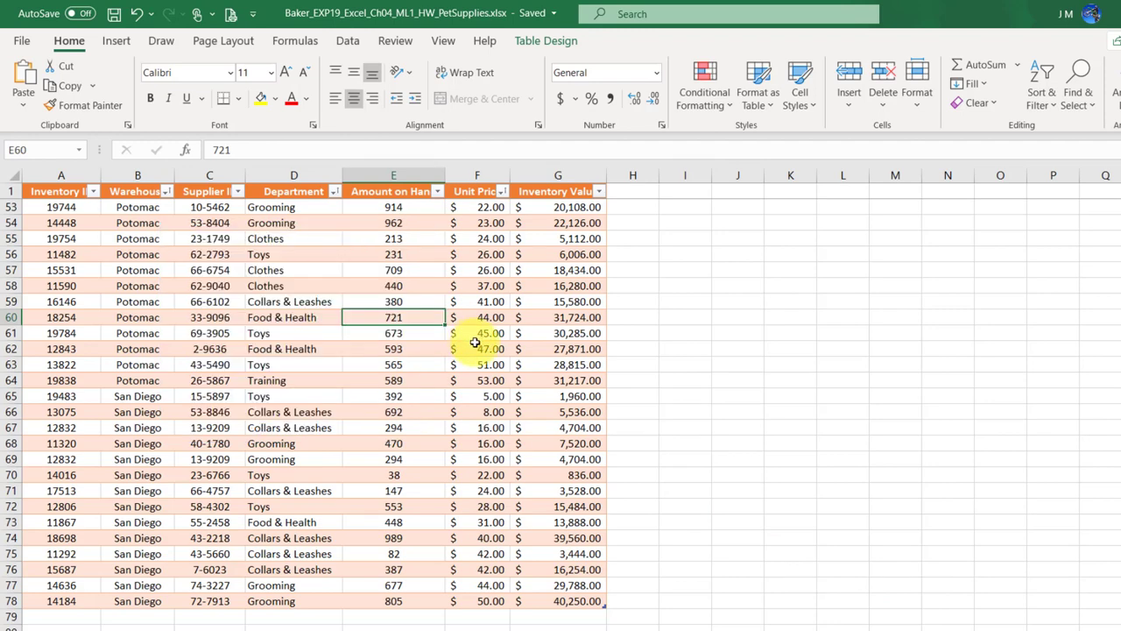
left_click(559, 44)
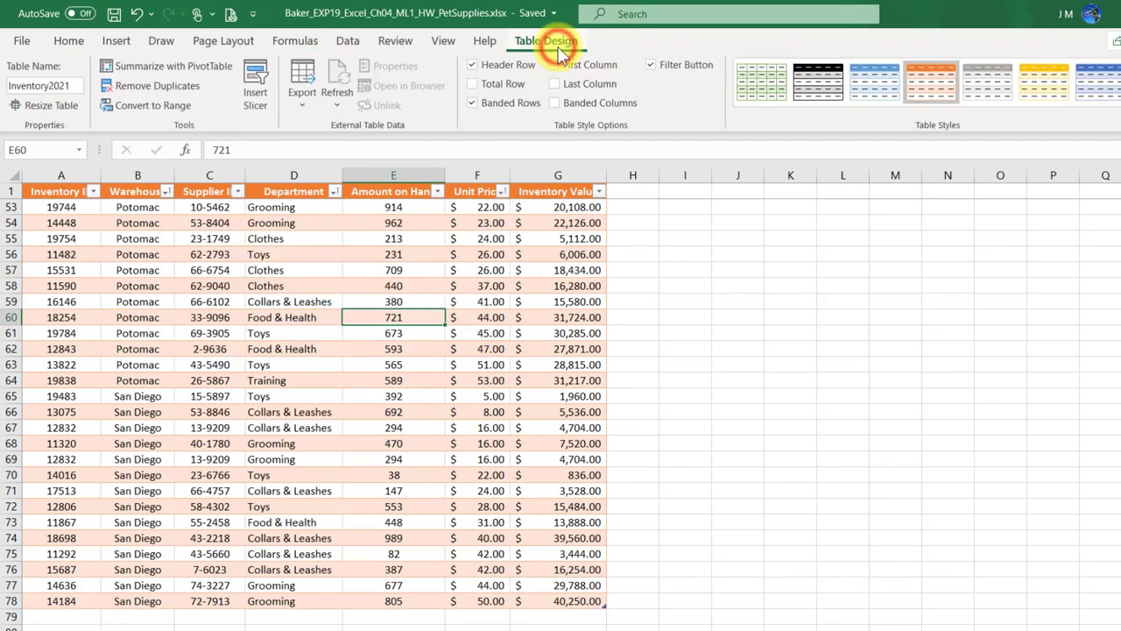
left_click(475, 86)
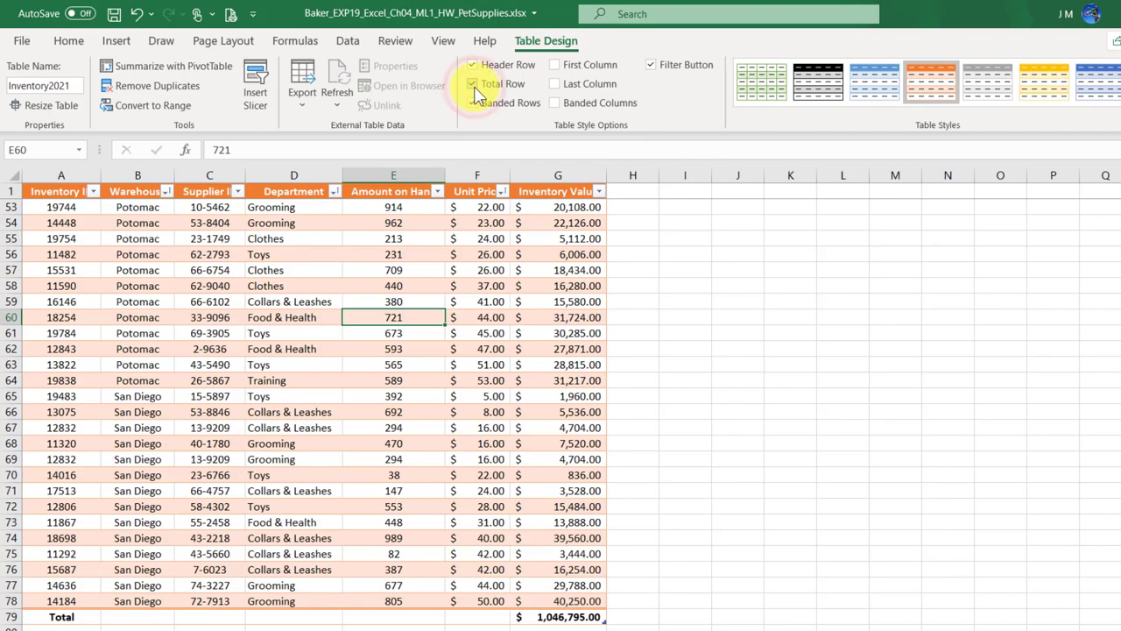
scroll(551, 374, "down", 5)
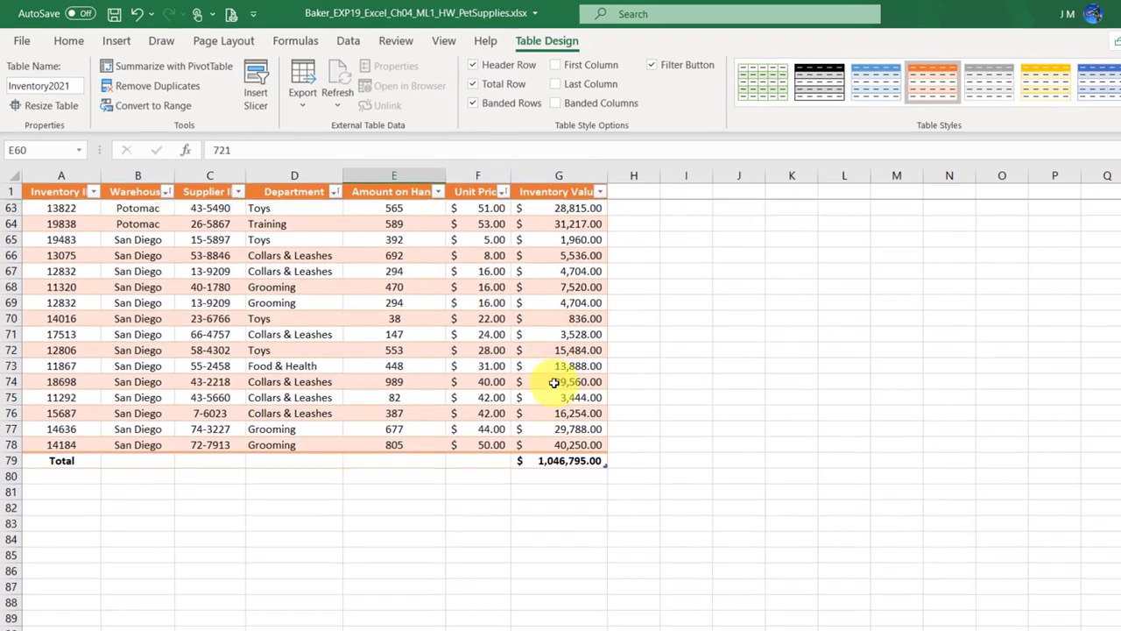
scroll(771, 534, "down", 1)
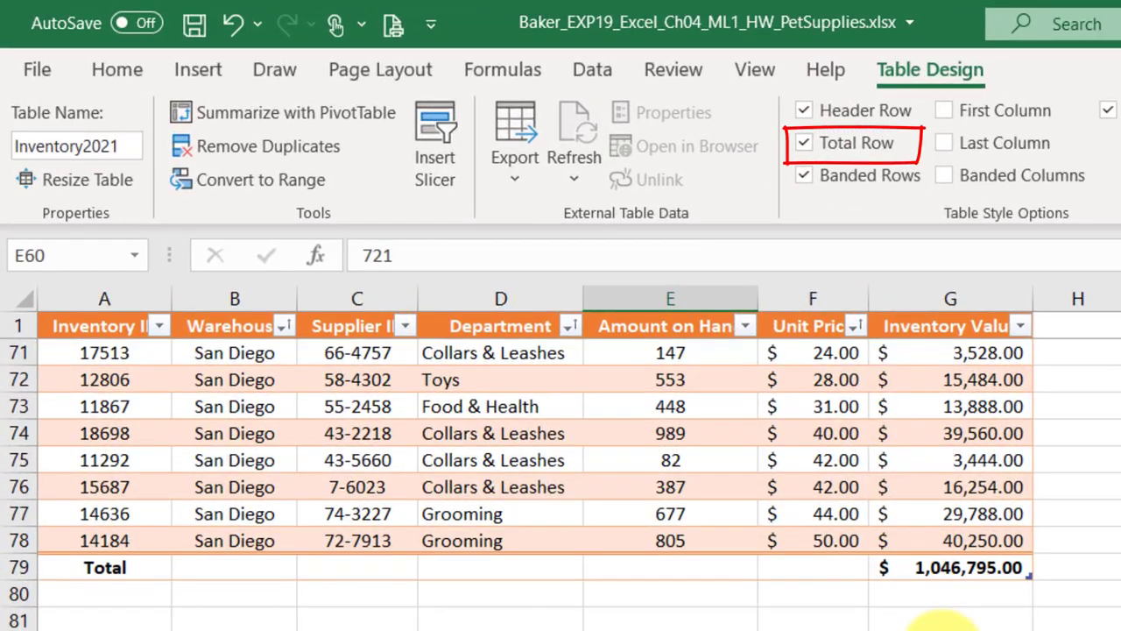
left_click(975, 571)
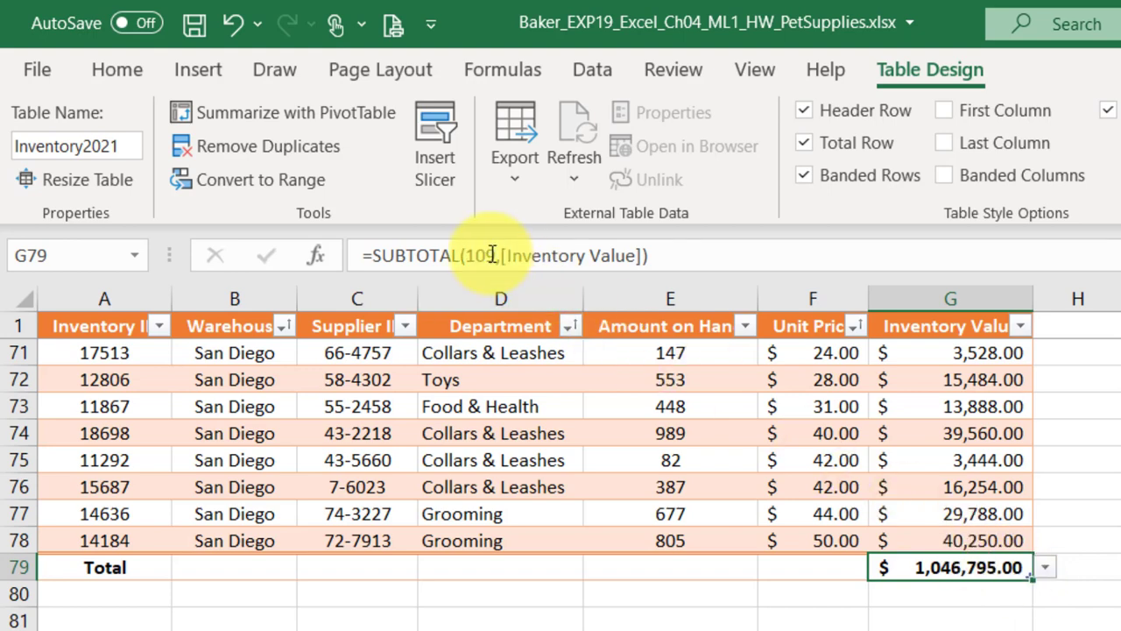
left_click(932, 457)
left_click(613, 487)
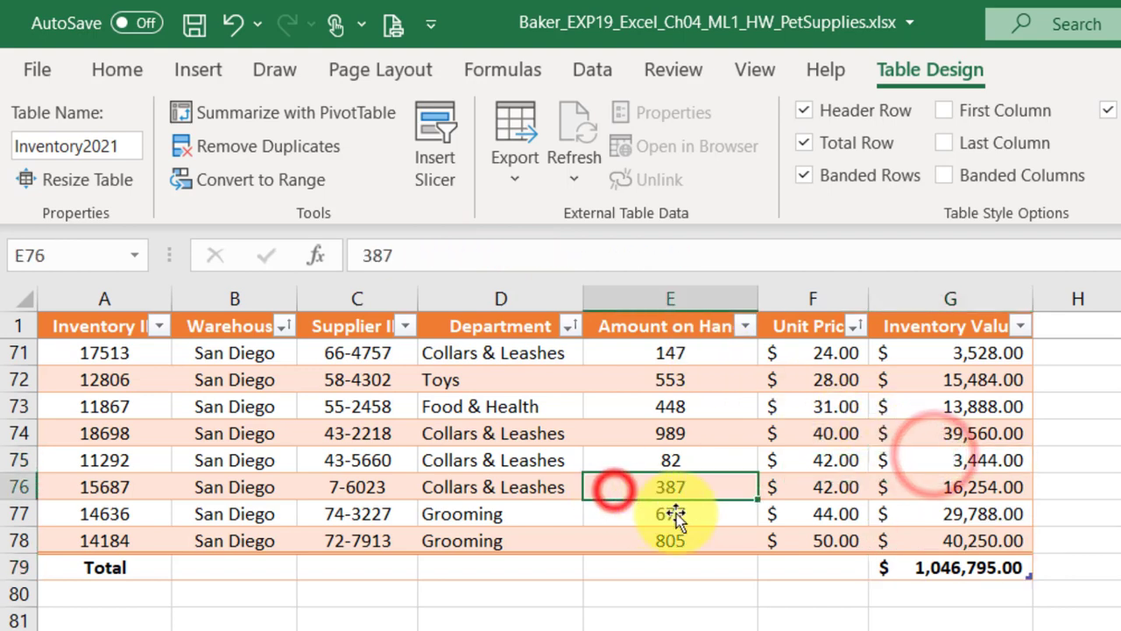
left_click(985, 567)
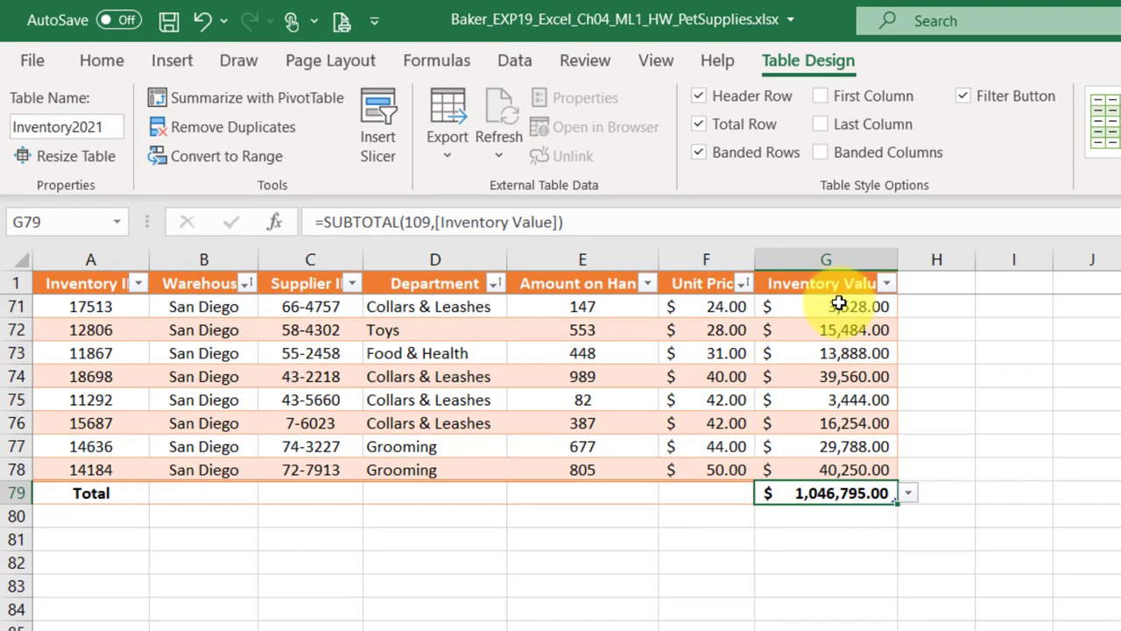
left_click(908, 493)
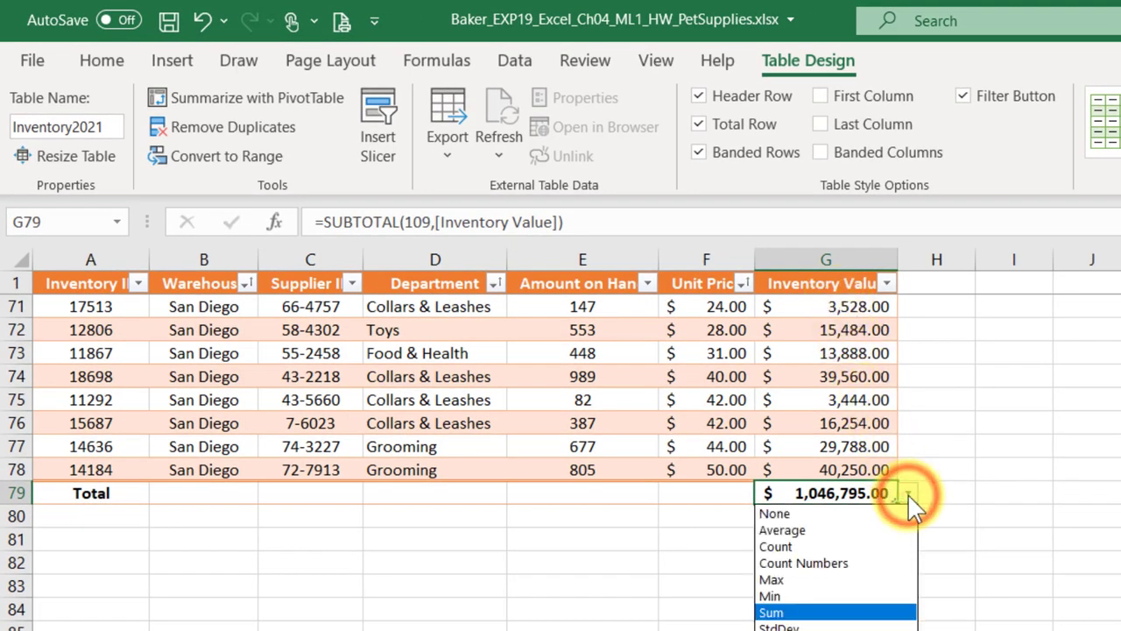
left_click(786, 613)
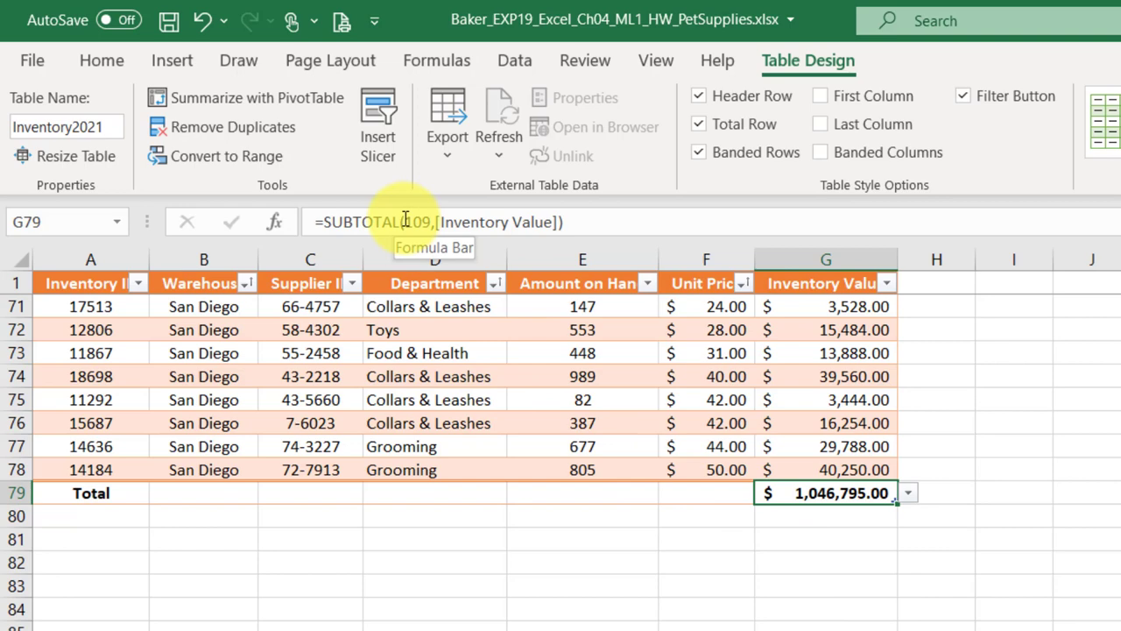
left_click(579, 494)
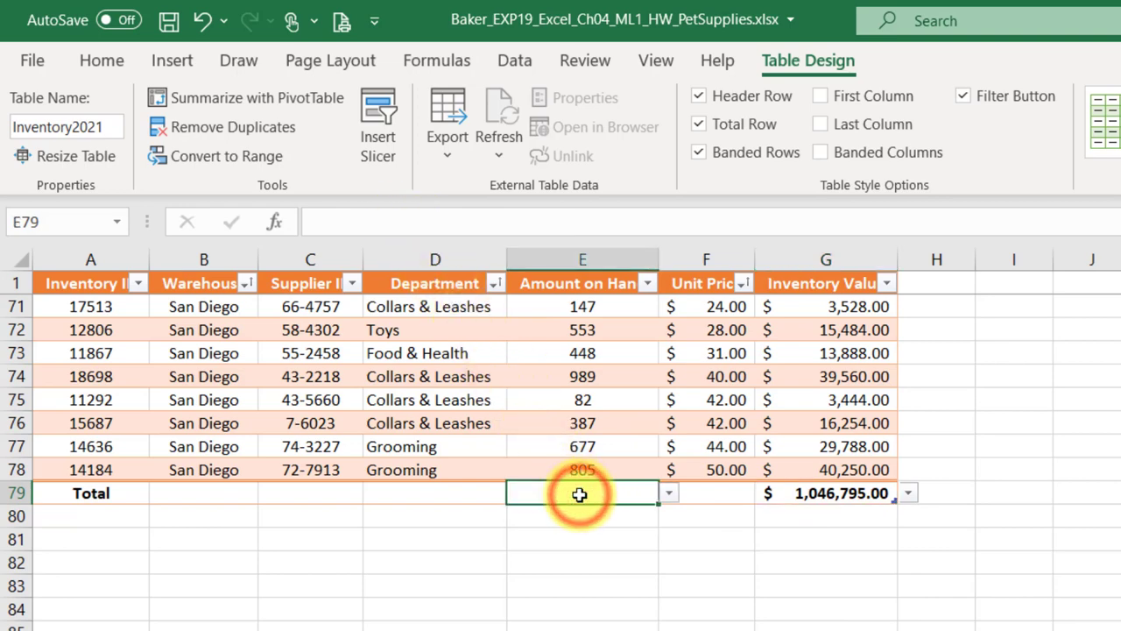
- Switch E79's Amount on Hand total to Average and reduce its decimals to show 514.17
left_click(669, 492)
left_click(583, 531)
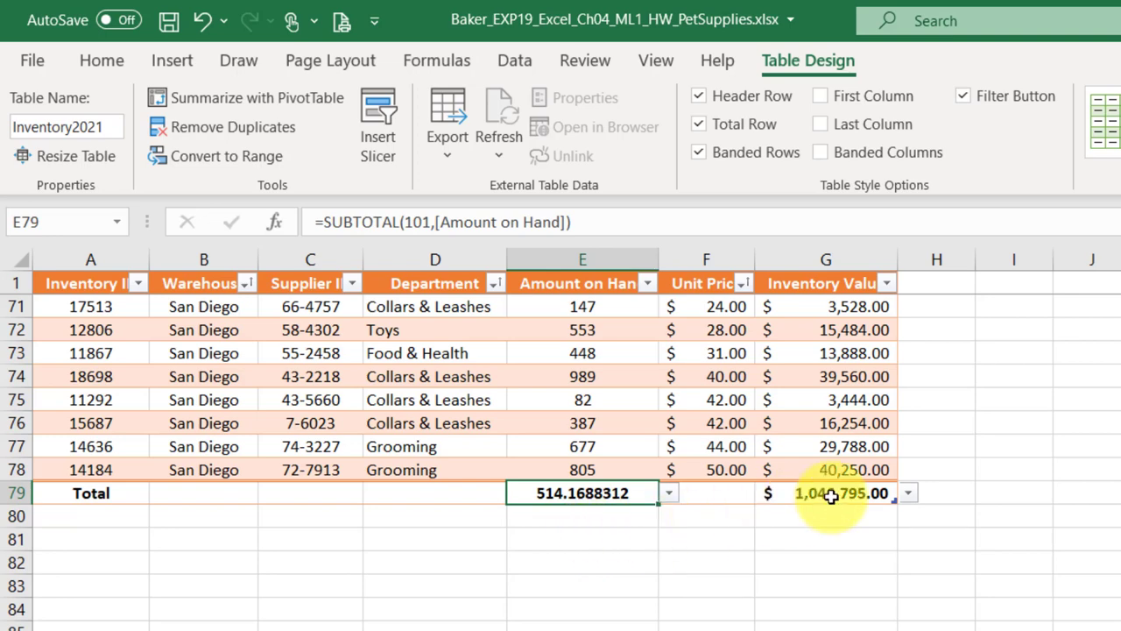
left_click(102, 63)
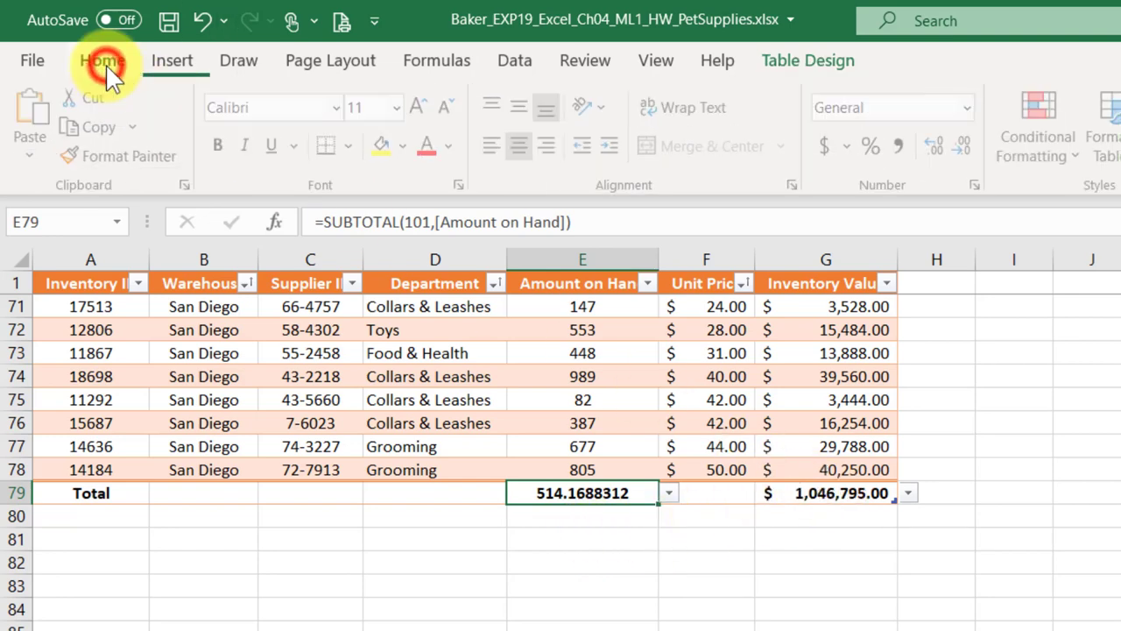
left_click(968, 151)
left_click(968, 152)
left_click(968, 152)
left_click(968, 151)
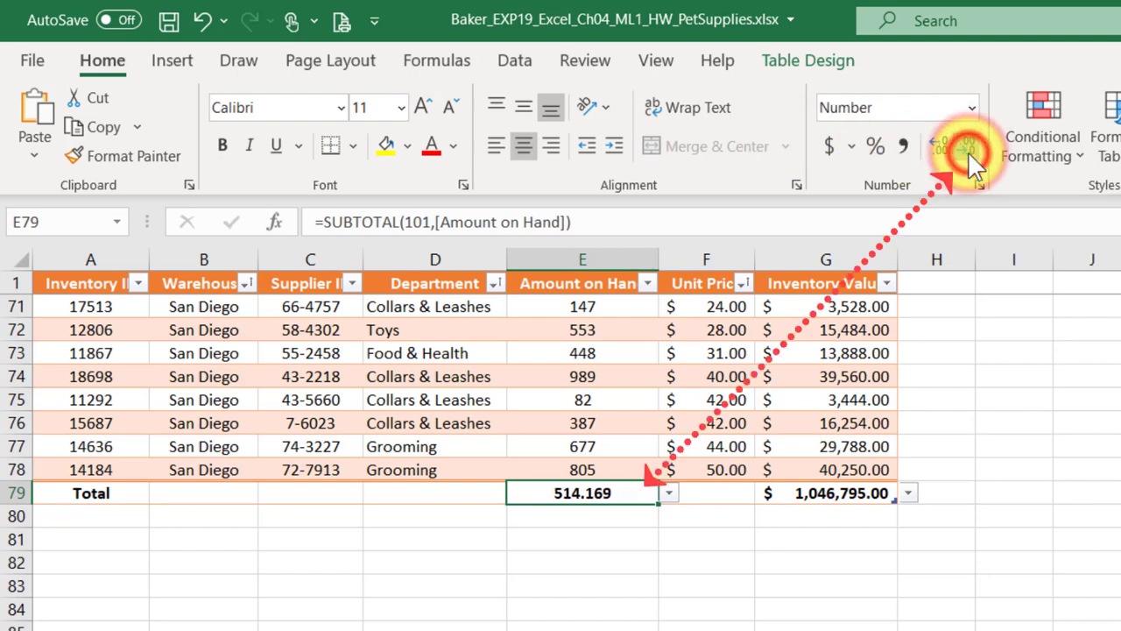
left_click(967, 152)
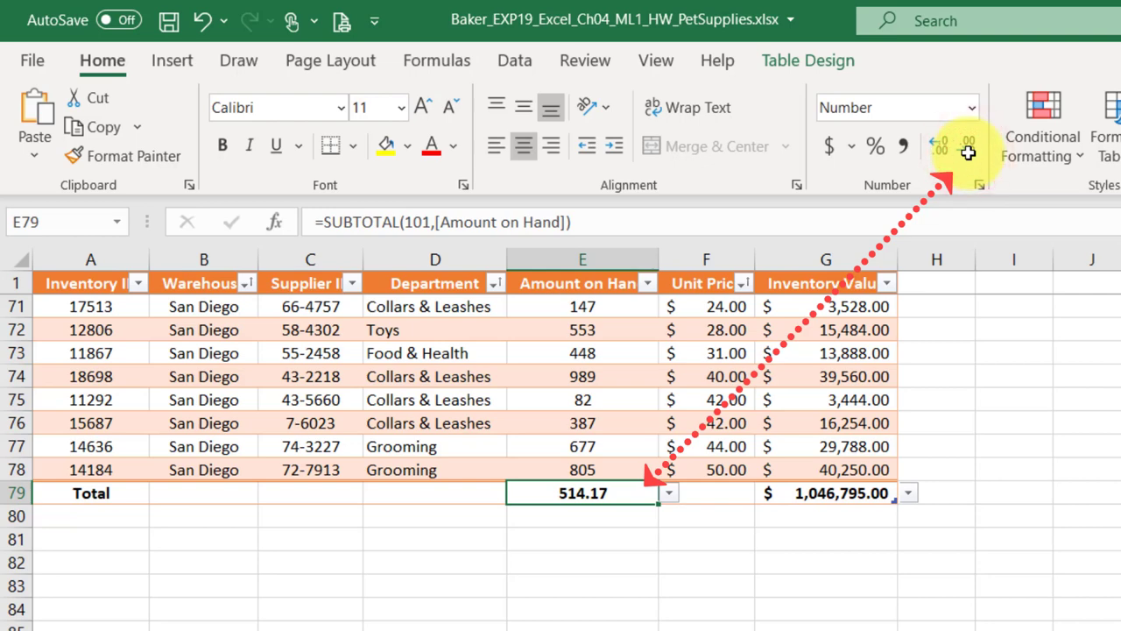
left_click(826, 495)
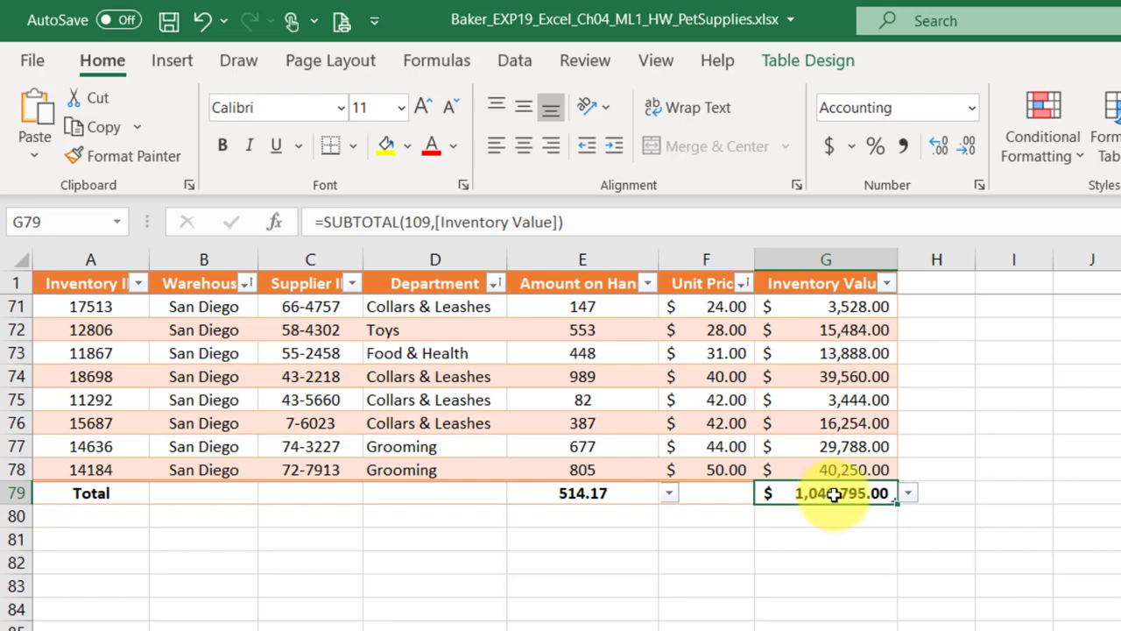
- Give the Inventory Value total Accounting format with two decimals, save the workbook, and return to Word
right_click(836, 504)
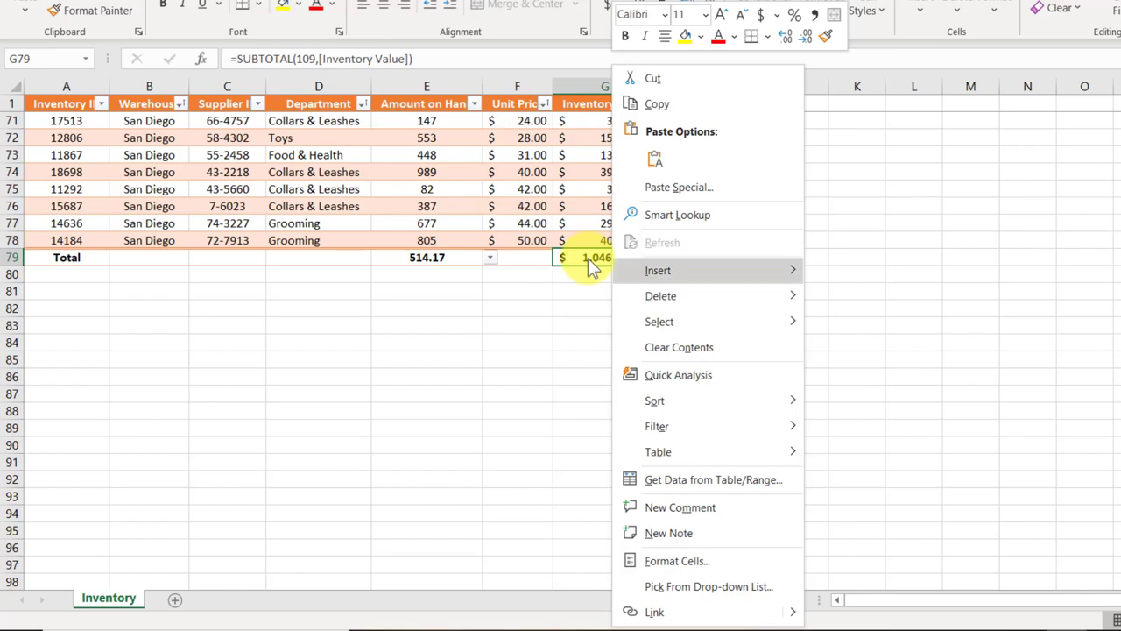
left_click(700, 561)
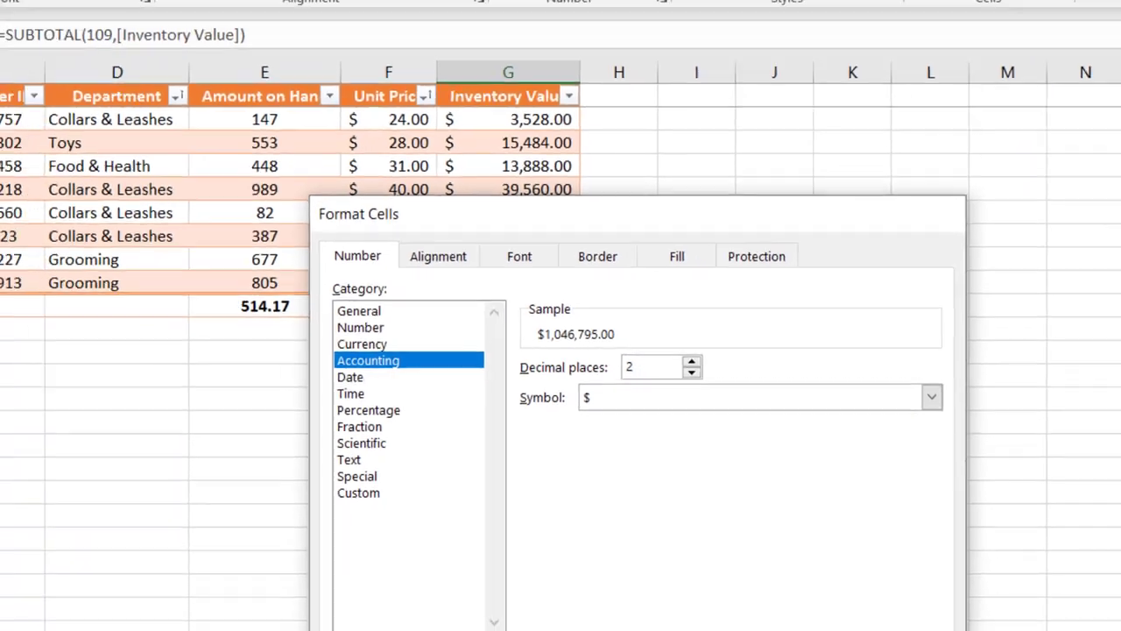
left_click(695, 621)
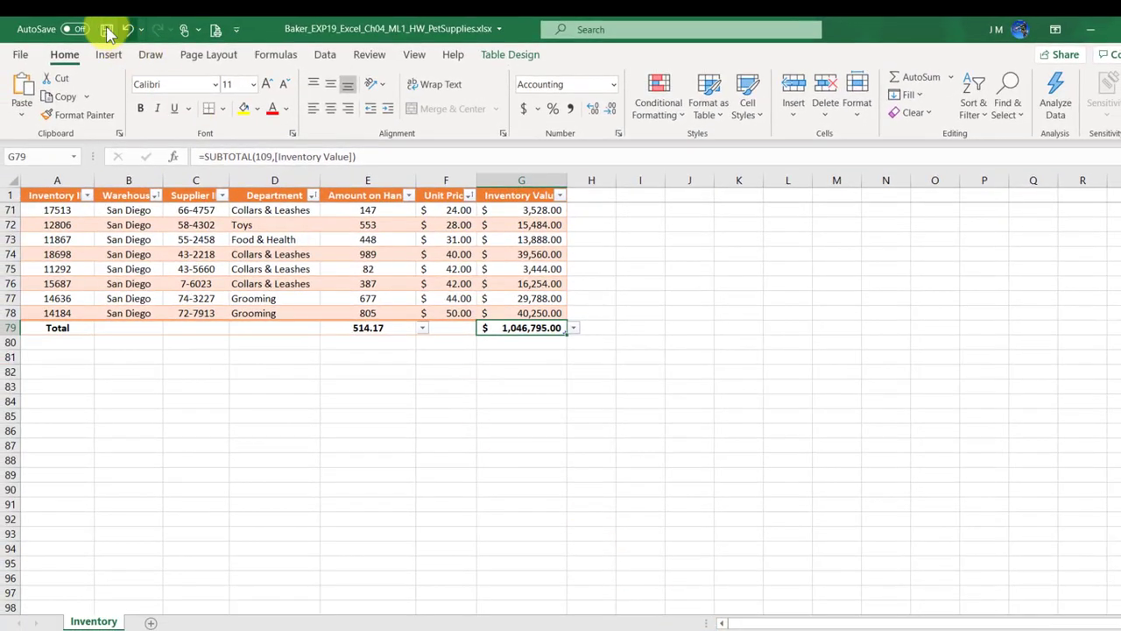
left_click(106, 29)
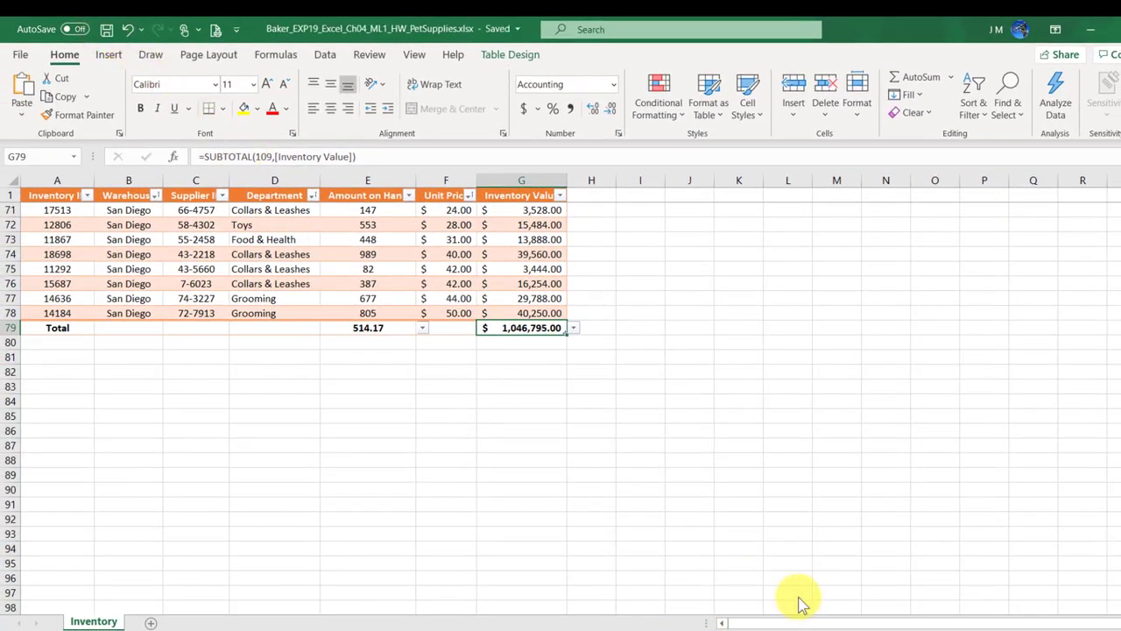
key("alt+Tab")
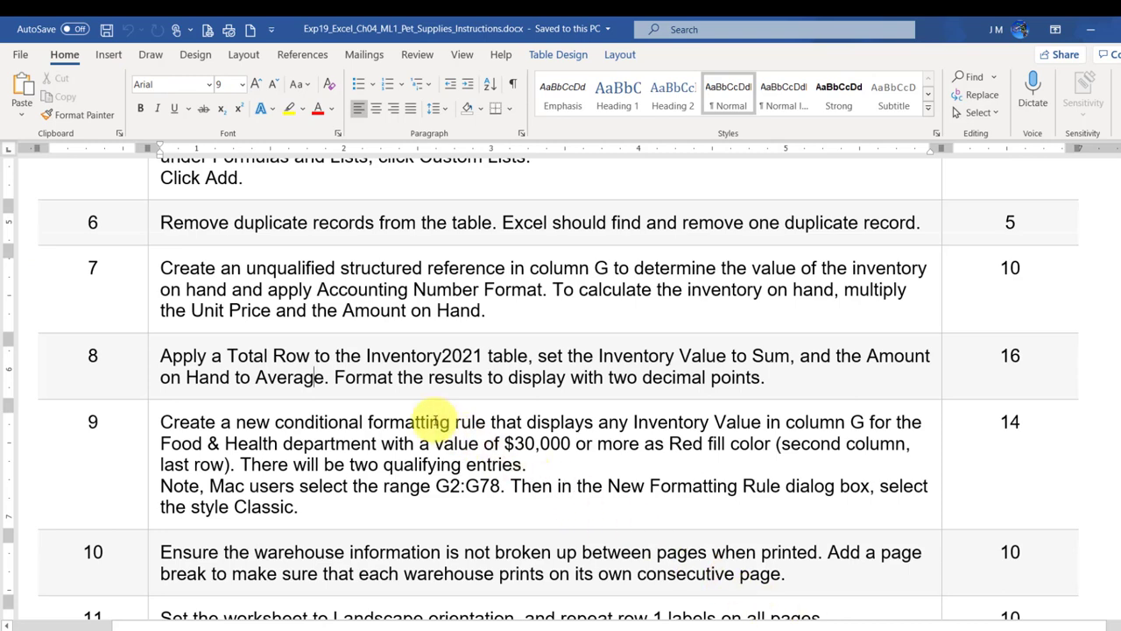
scroll(396, 398, "down", 3)
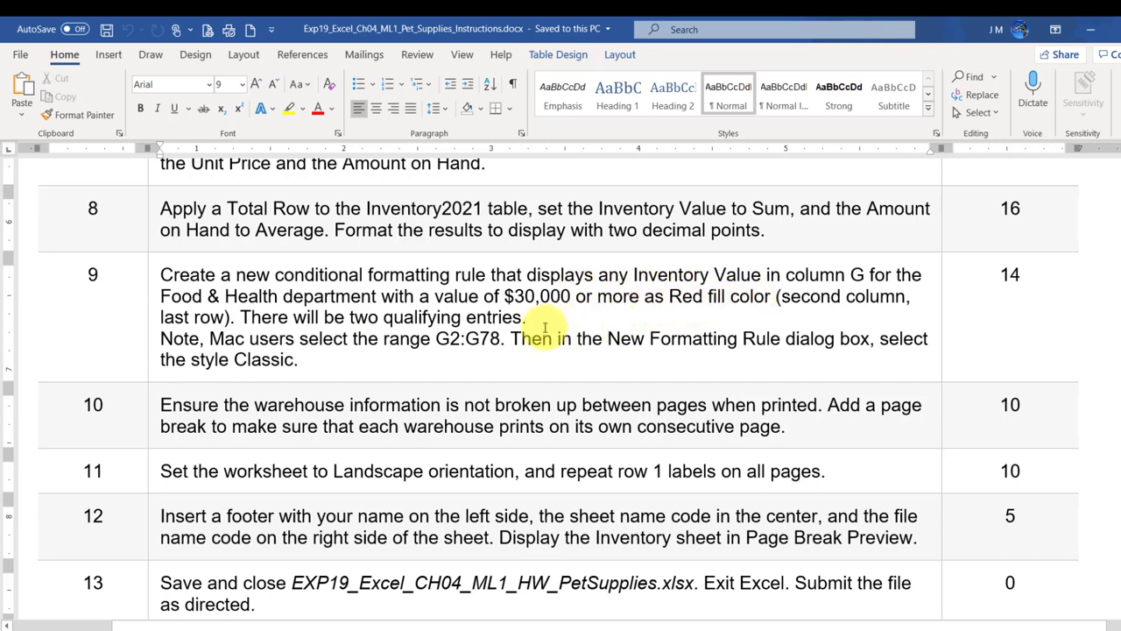
left_click_drag(525, 317, 242, 308)
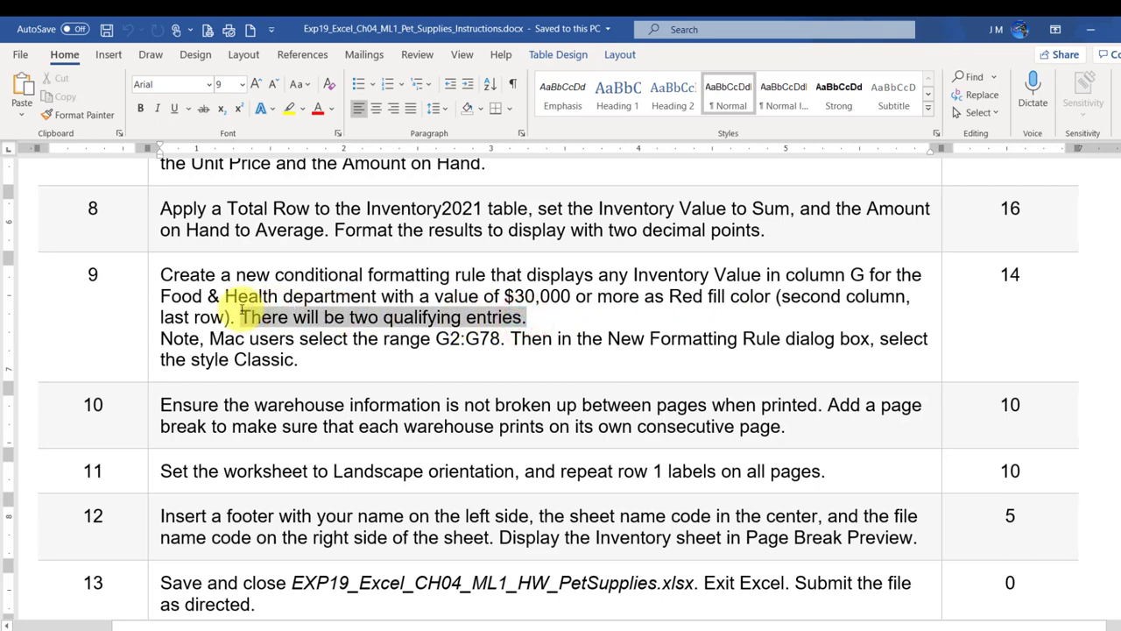
left_click(241, 312)
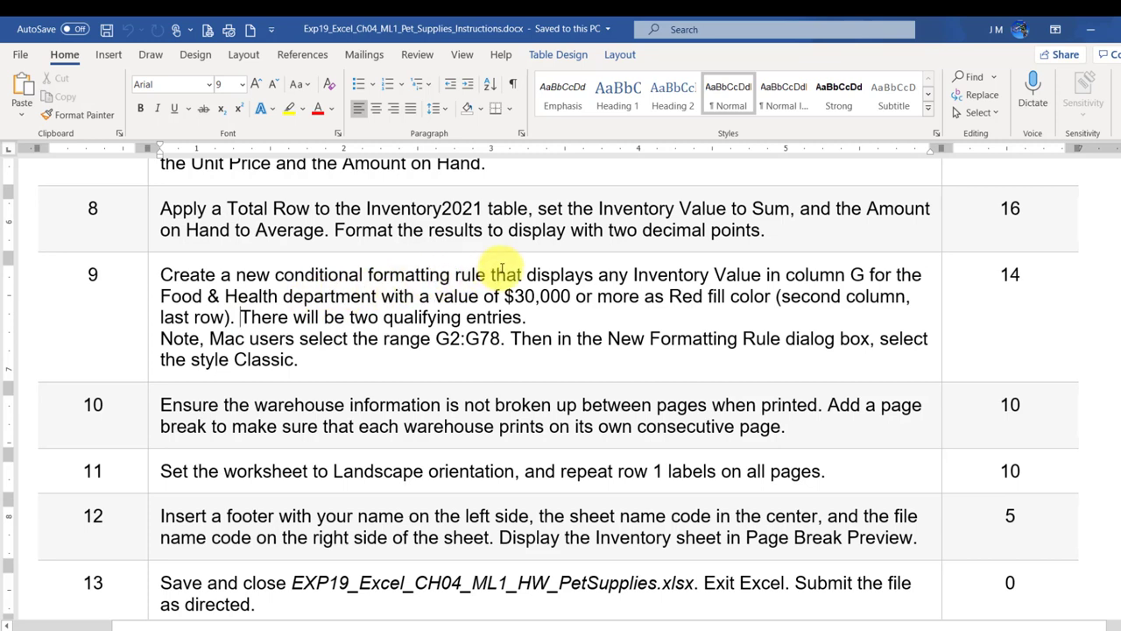
left_click_drag(669, 296, 730, 308)
- Highlight step 9's criteria: column G, Food & Health department, Inventory Value of $30,000 or more
left_click(730, 308)
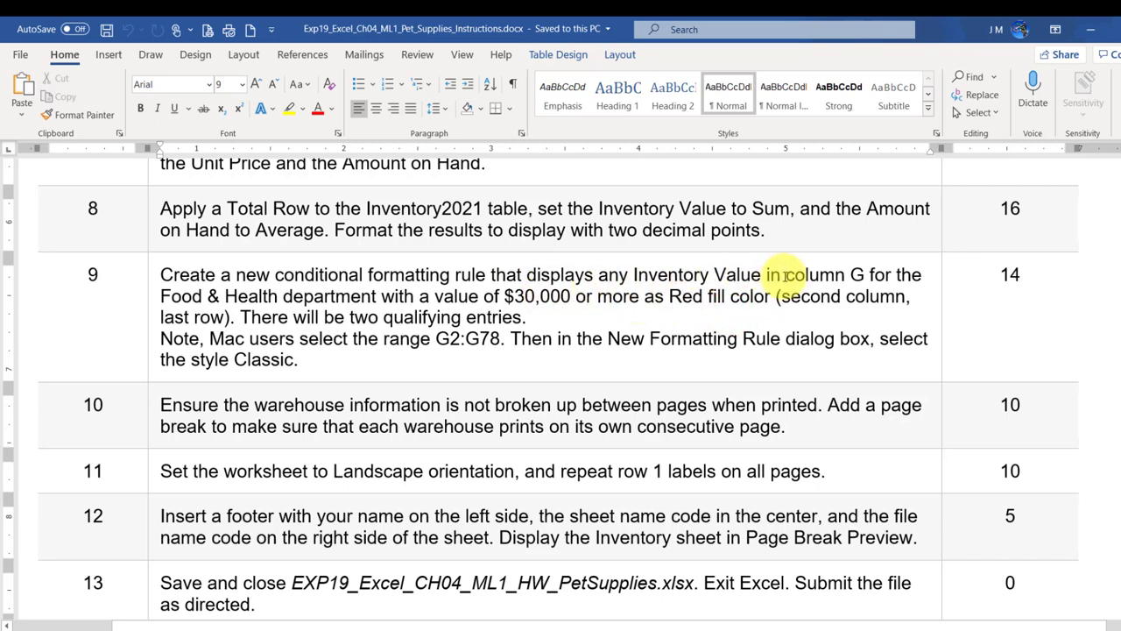
left_click_drag(784, 274, 861, 275)
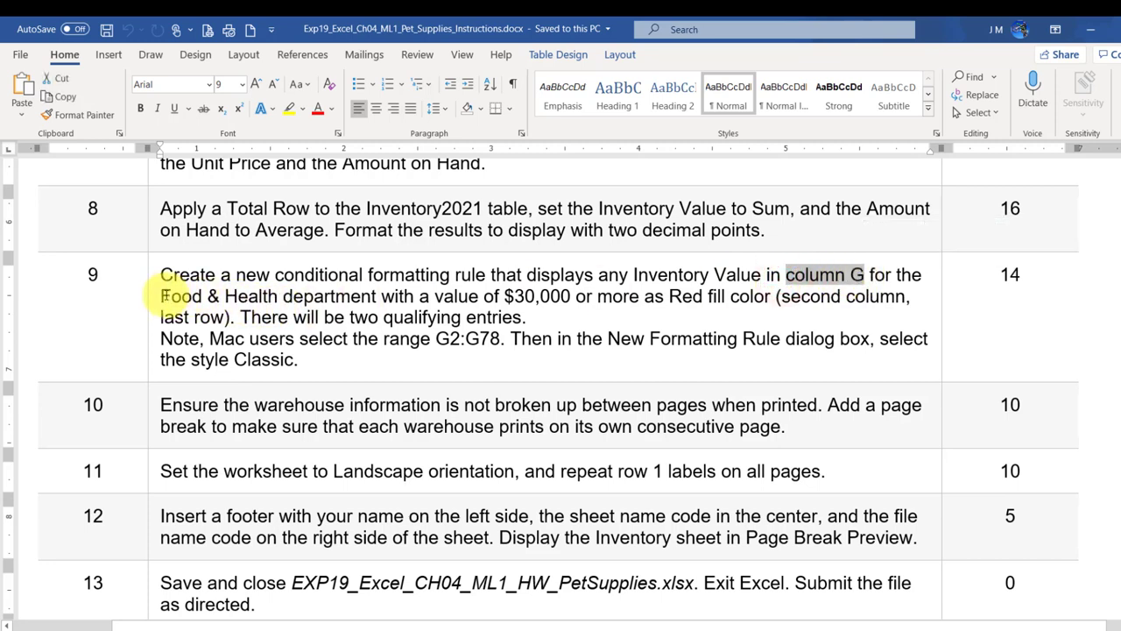
left_click_drag(163, 296, 376, 296)
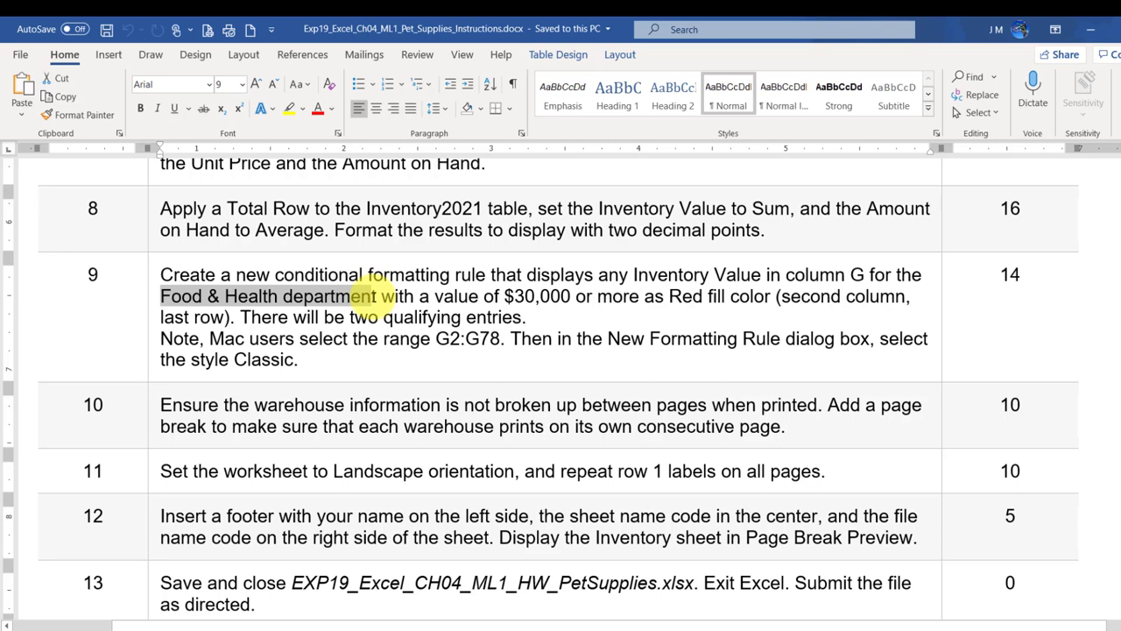
left_click_drag(373, 296, 374, 296)
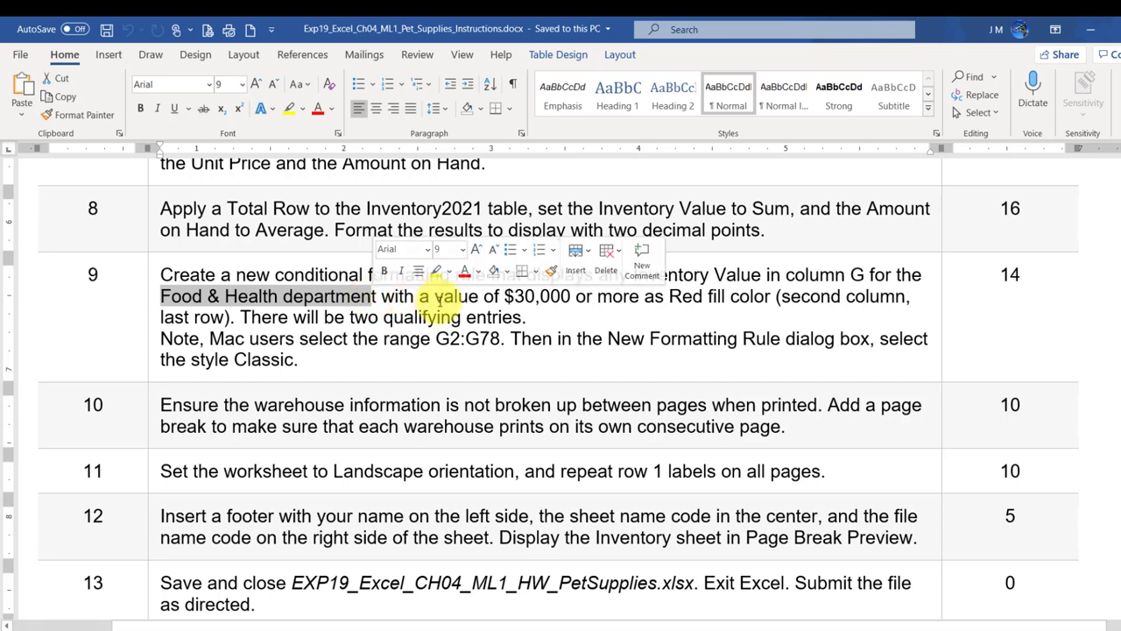
left_click(438, 298)
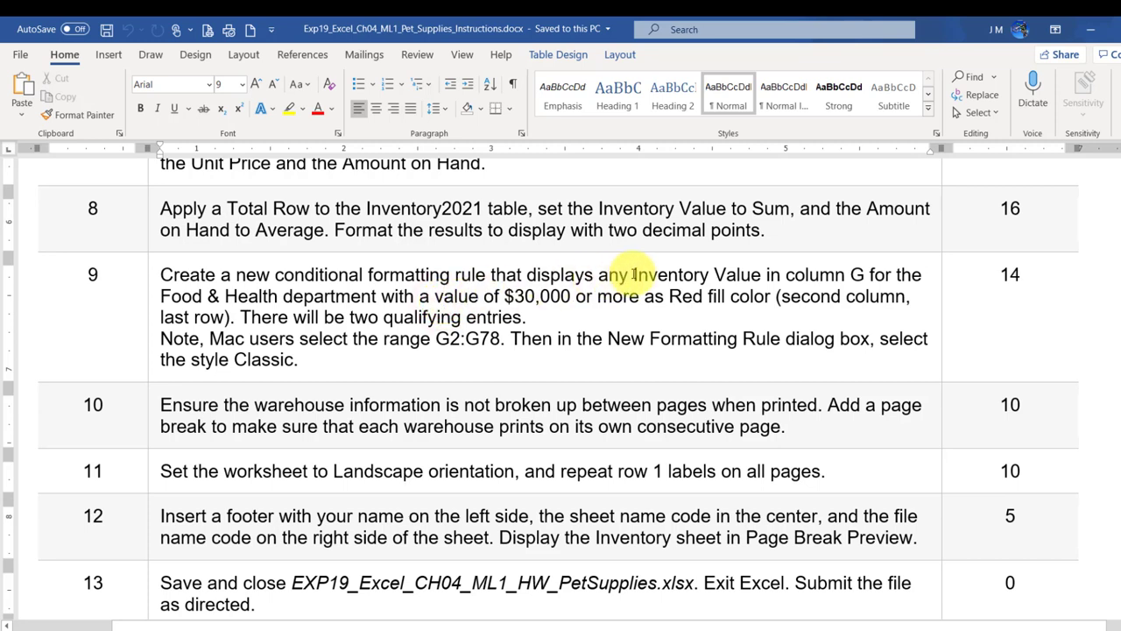
left_click_drag(633, 274, 762, 274)
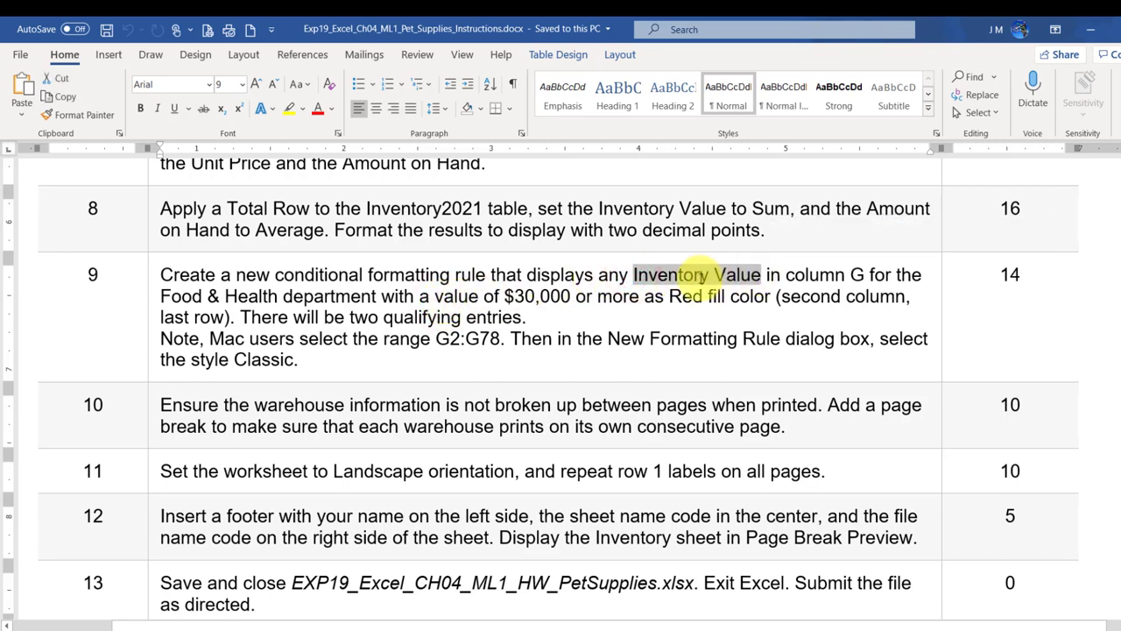
left_click_drag(503, 296, 638, 296)
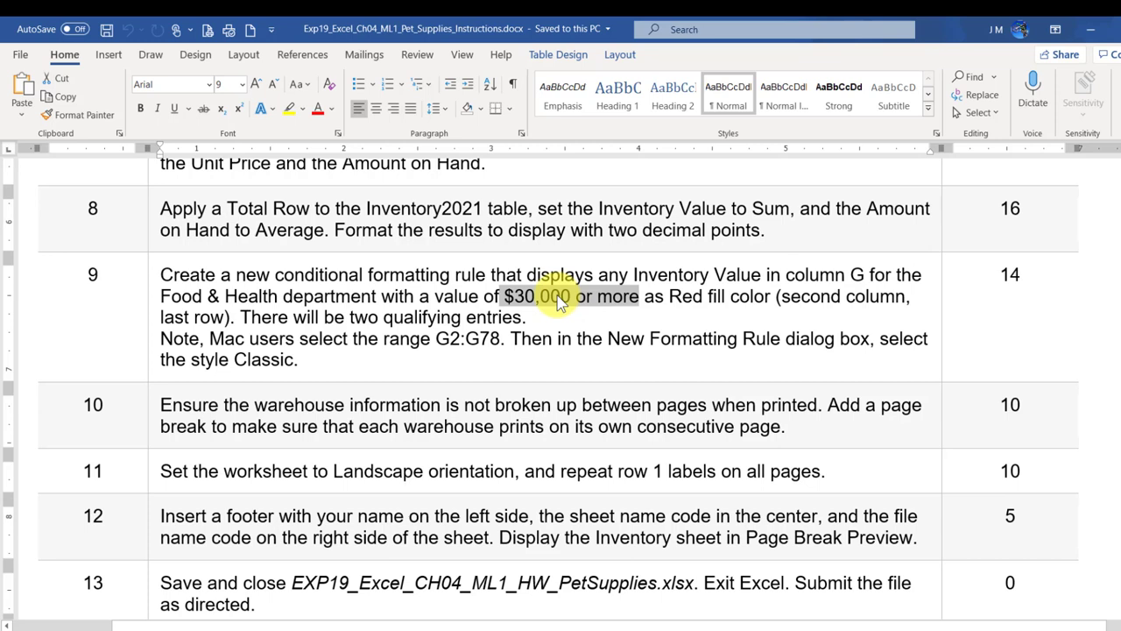
left_click(444, 296)
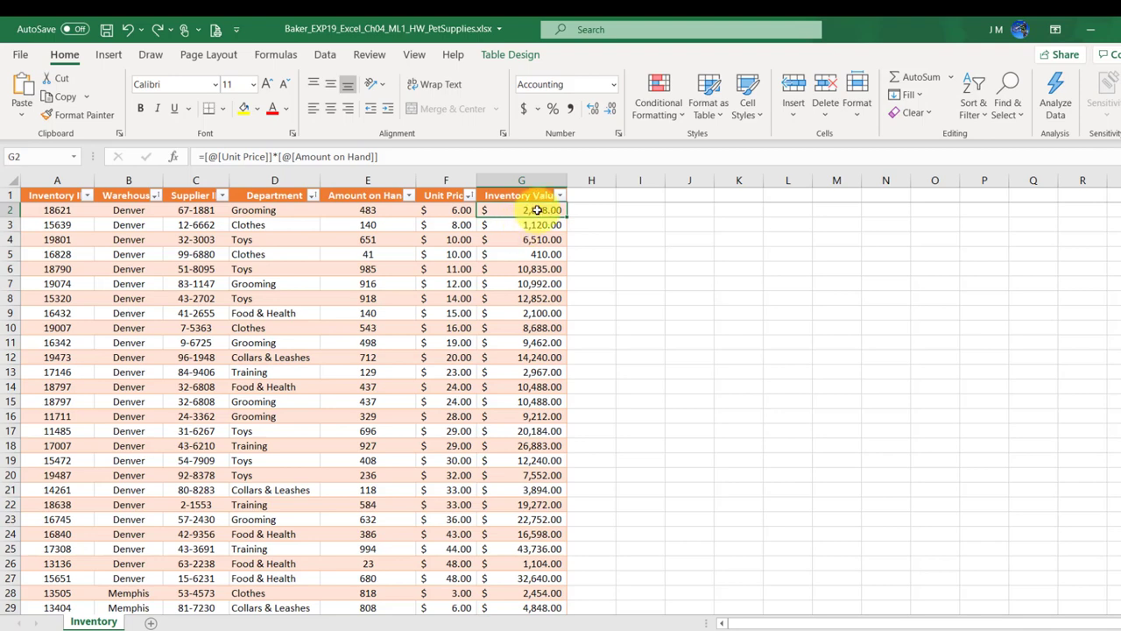
- Select Inventory Value cells G2:G78 in Inventory2021, excluding the row 79 total
scroll(519, 254, "down", 14)
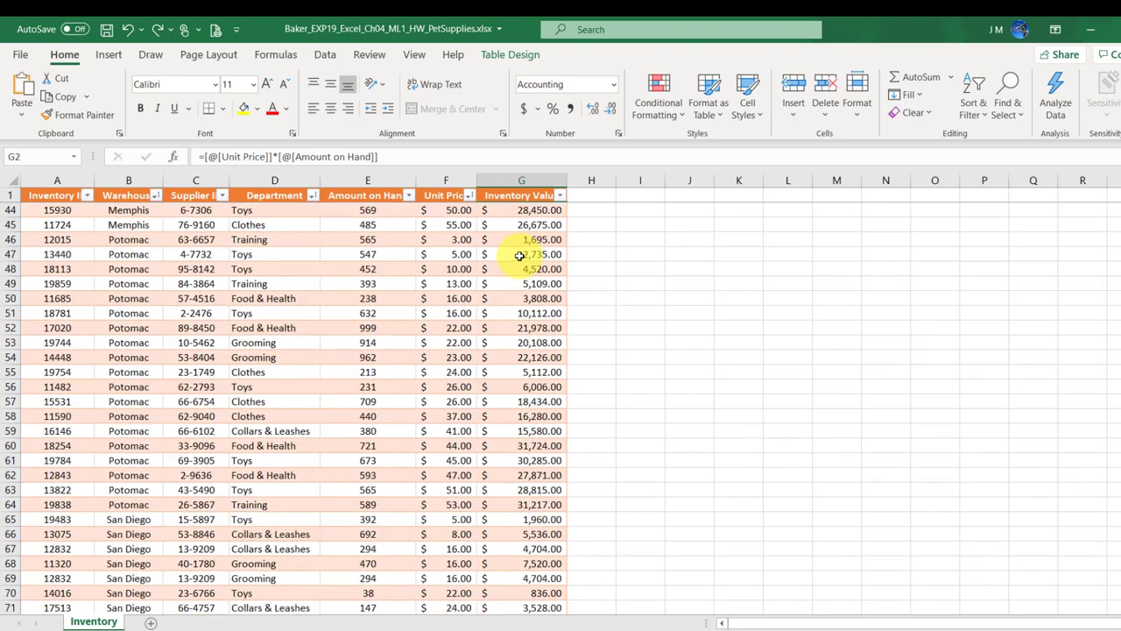
scroll(520, 254, "down", 9)
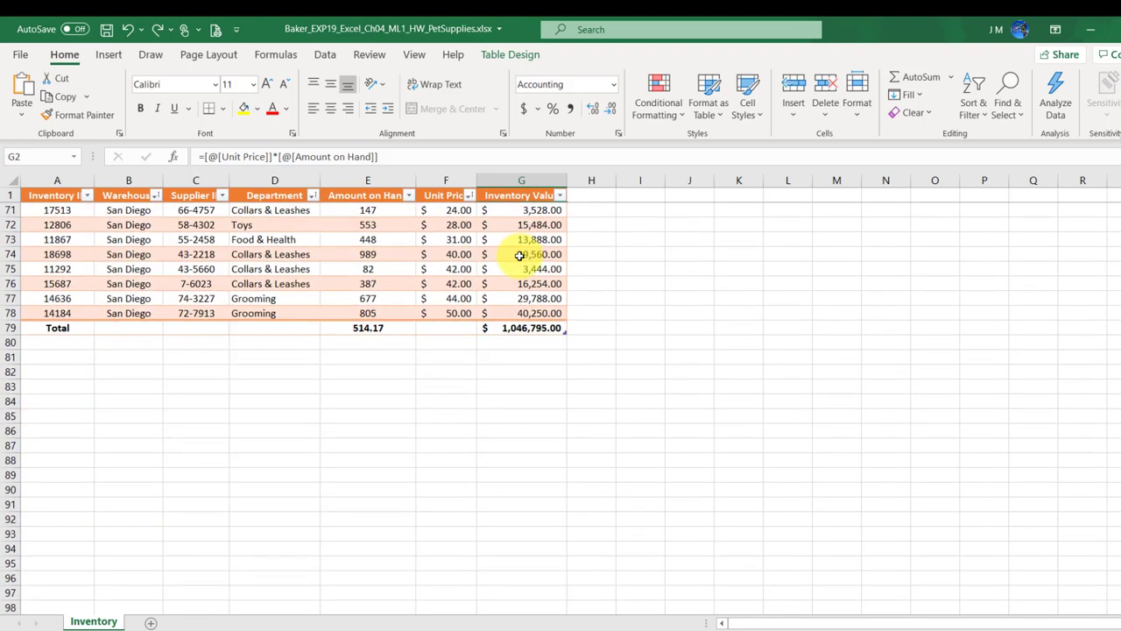
left_click(533, 313, "shift")
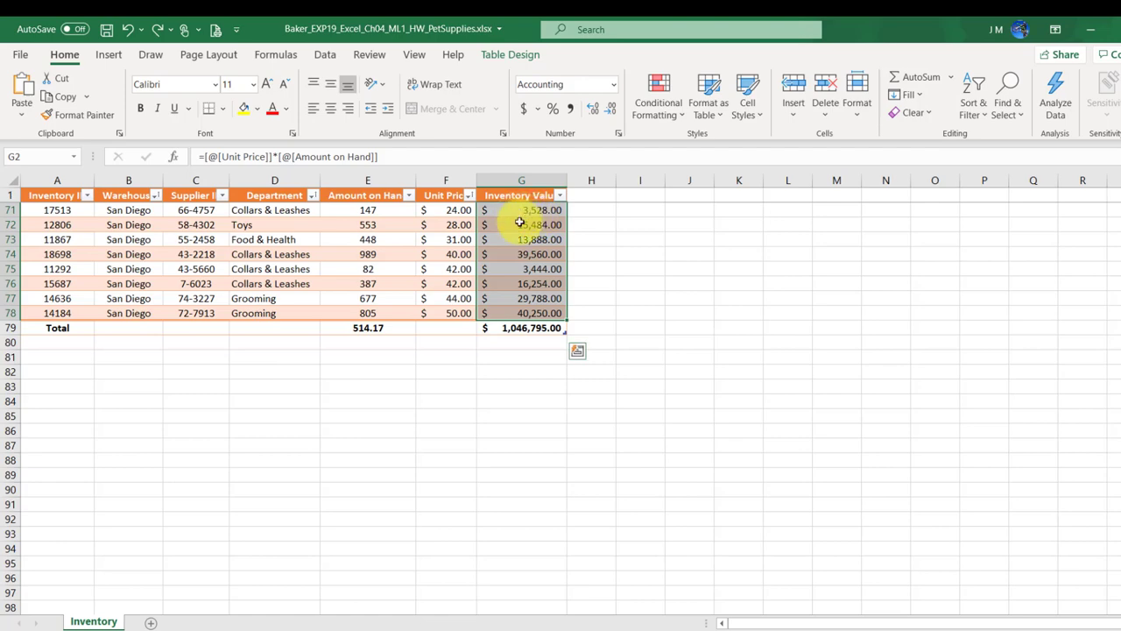
scroll(535, 276, "up", 3)
scroll(535, 277, "up", 6)
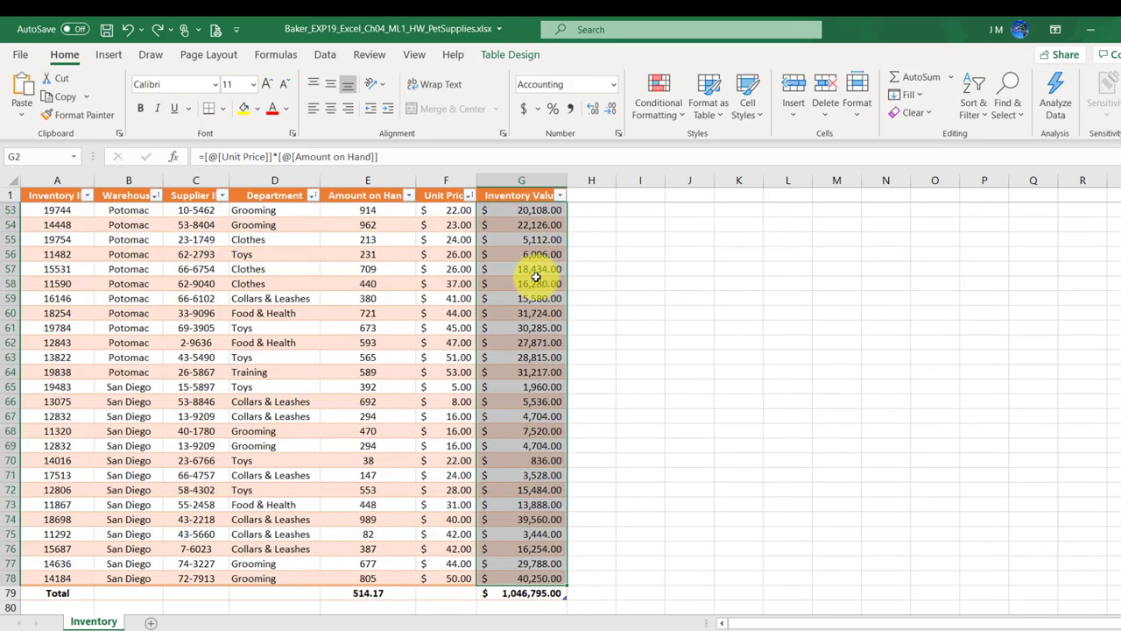
- Start a new conditional formatting rule from the Conditional Formatting menu's New Rule option
left_click(672, 112)
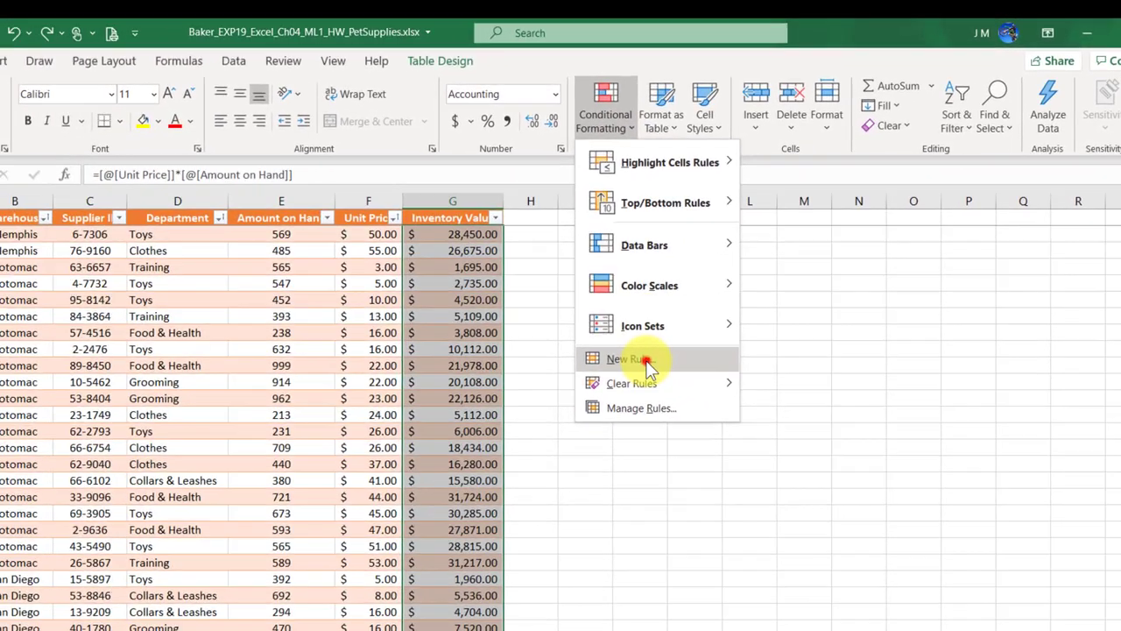
left_click(596, 399)
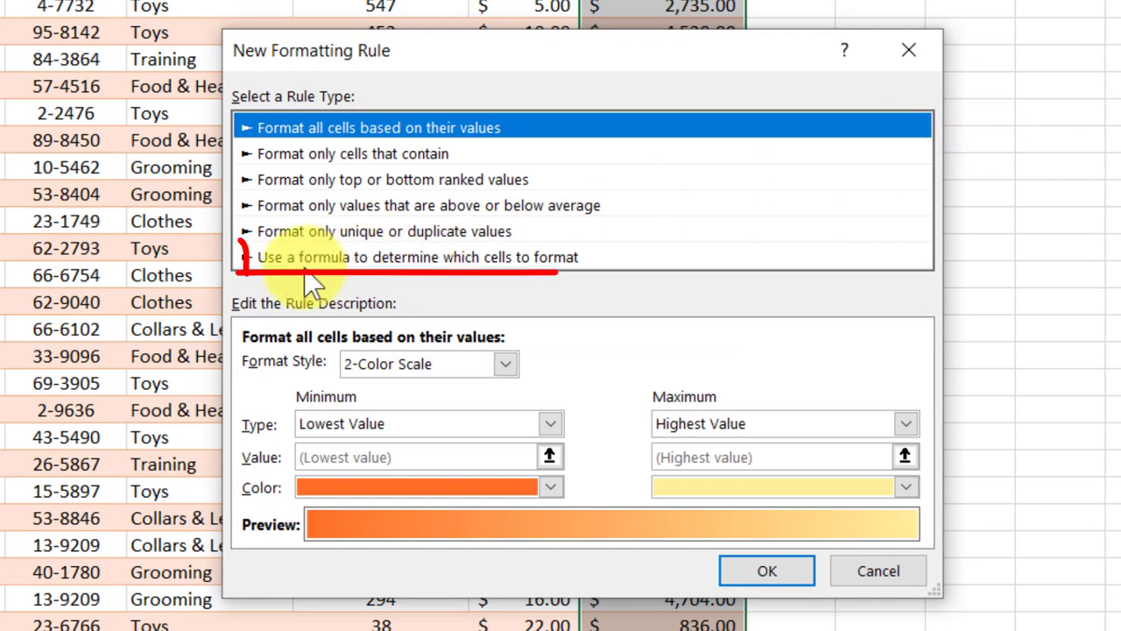
- Choose 'Use a formula to determine which cells to format' and begin the formula =AND(
left_click(385, 257)
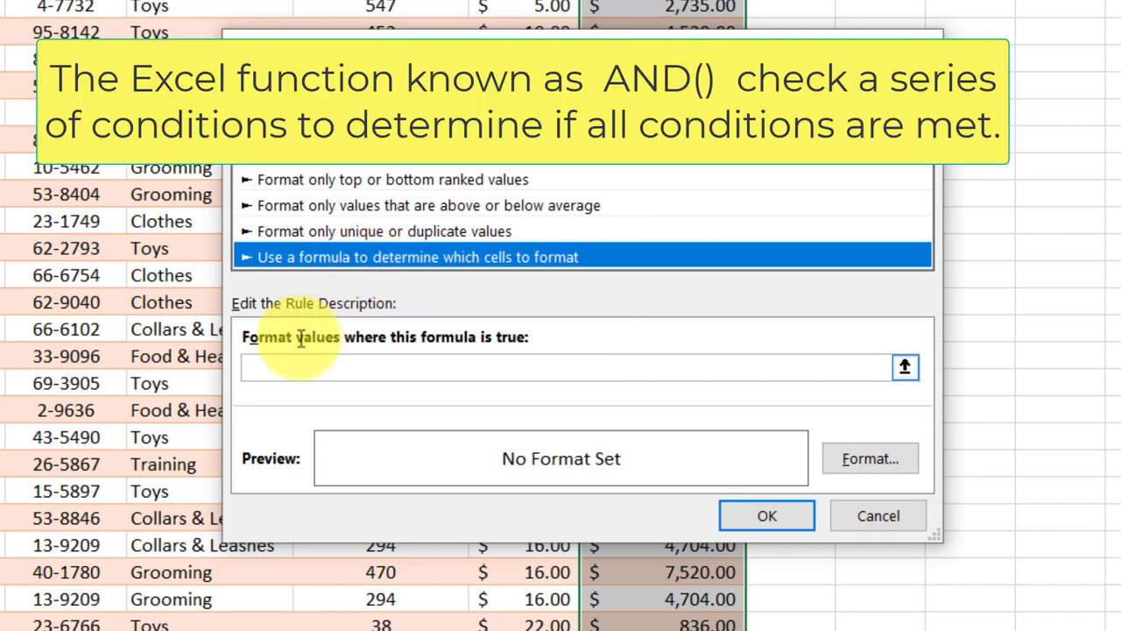
left_click(272, 366)
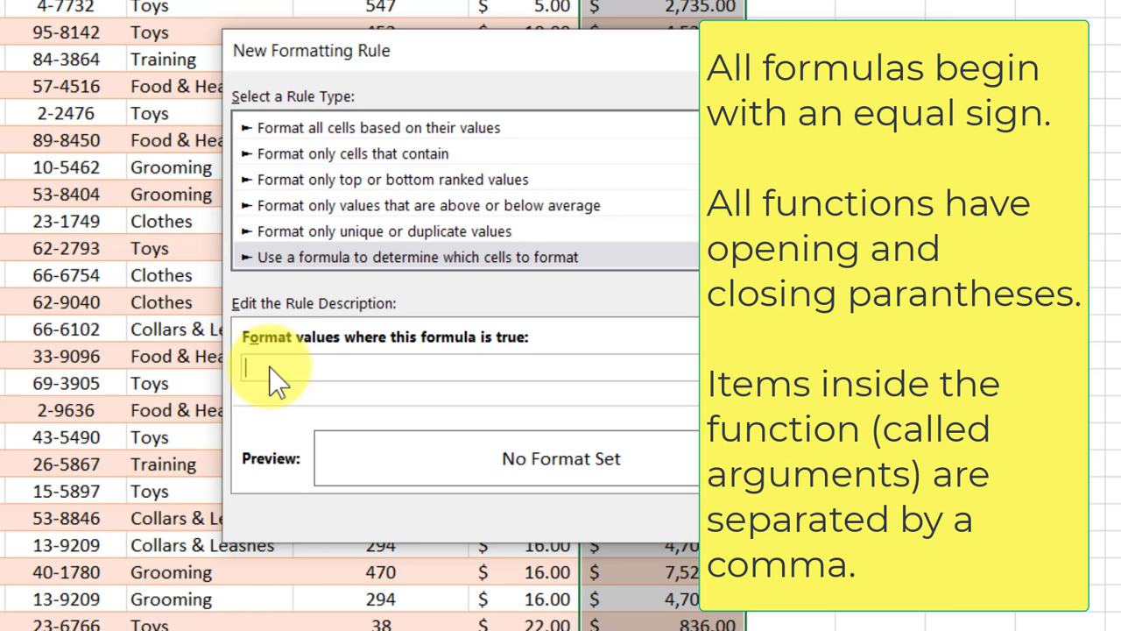
type("=")
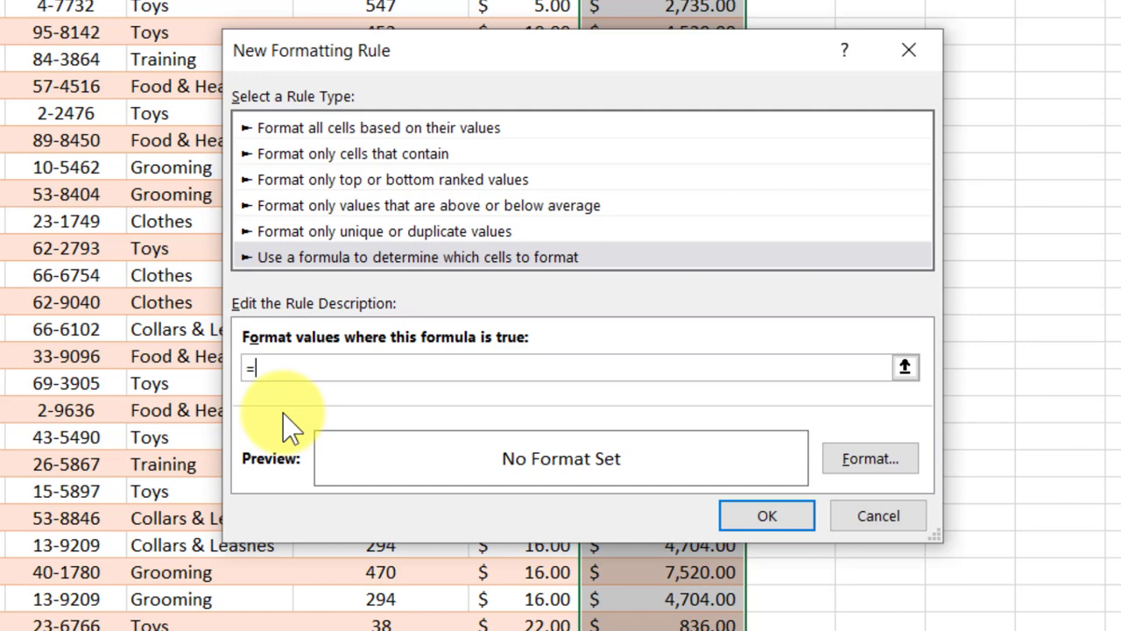
type("AND")
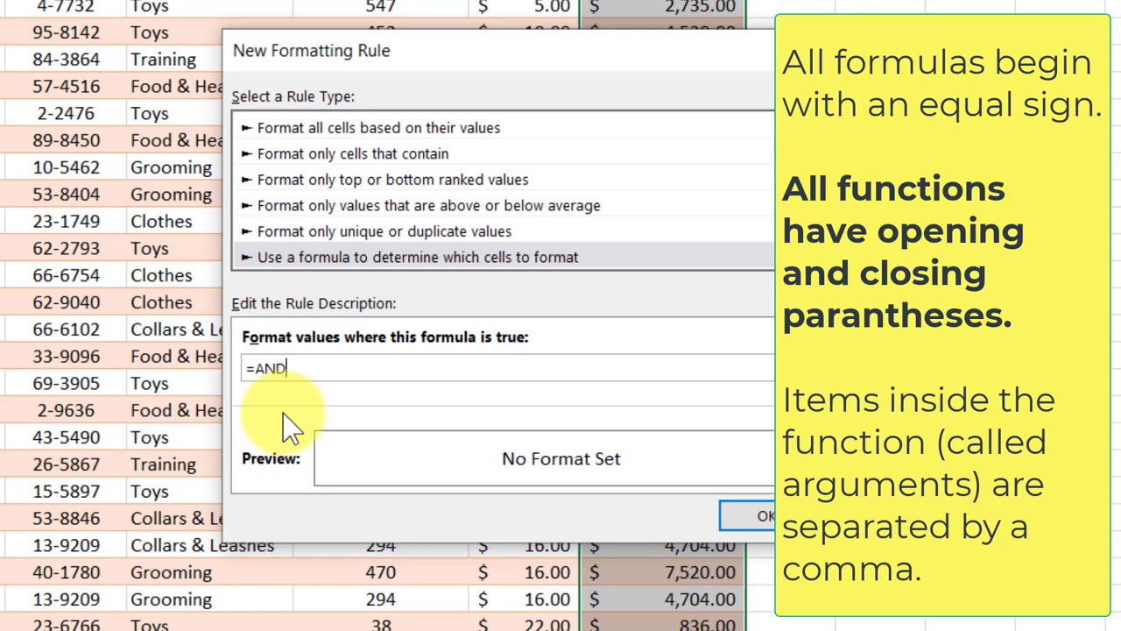
type("()")
key("Left")
key("BackSpace")
key("BackSpace")
key("BackSpace")
key("BackSpace")
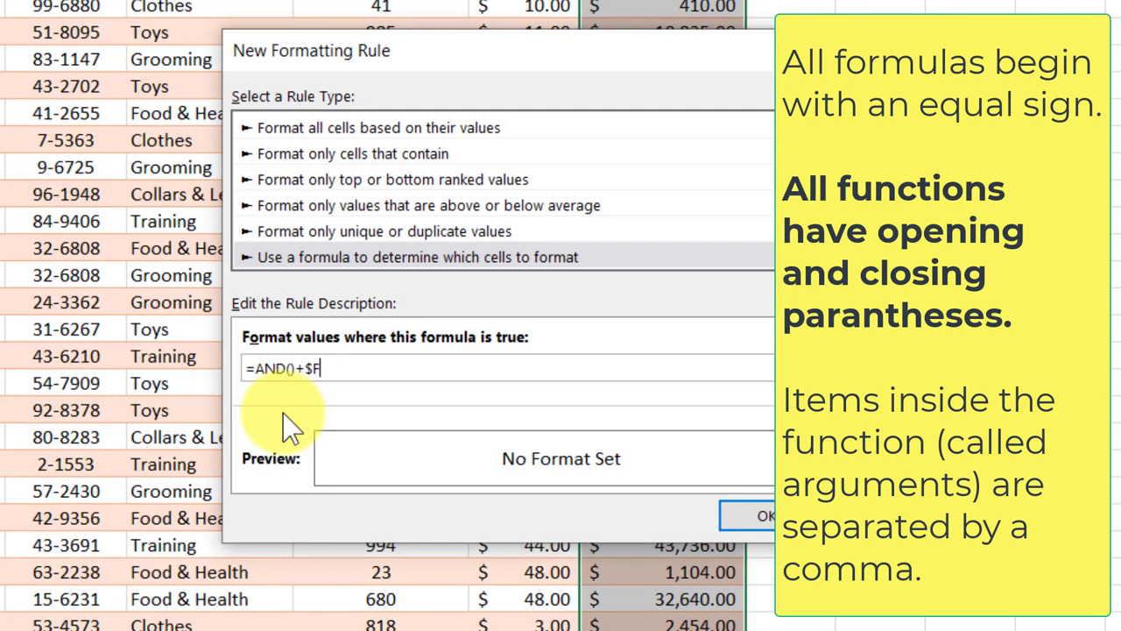
key("BackSpace")
key("BackSpace")
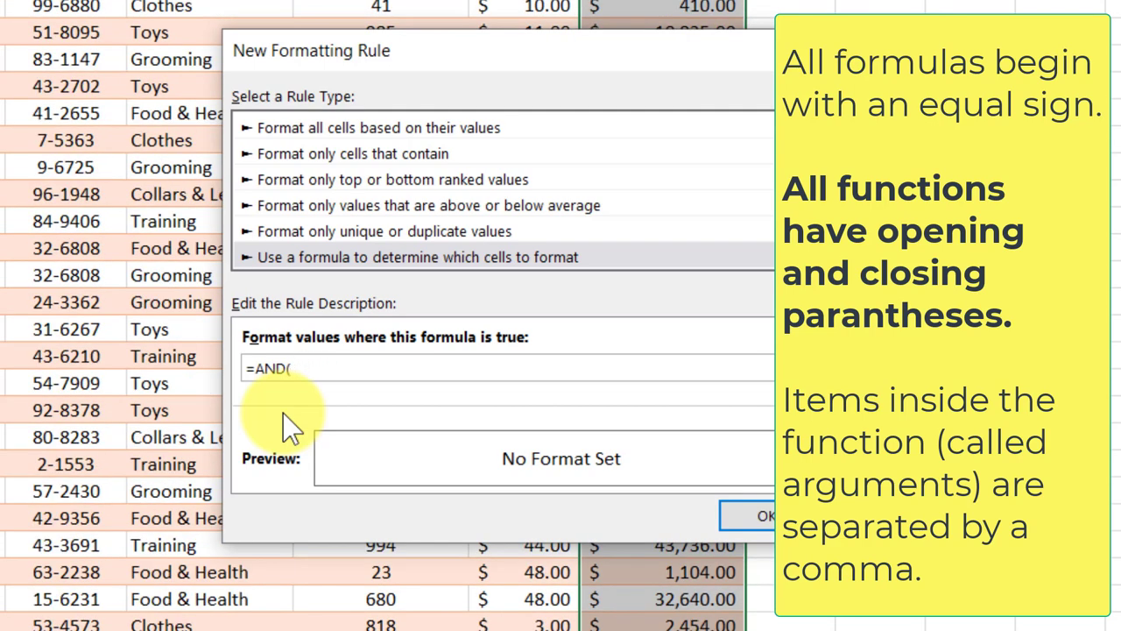
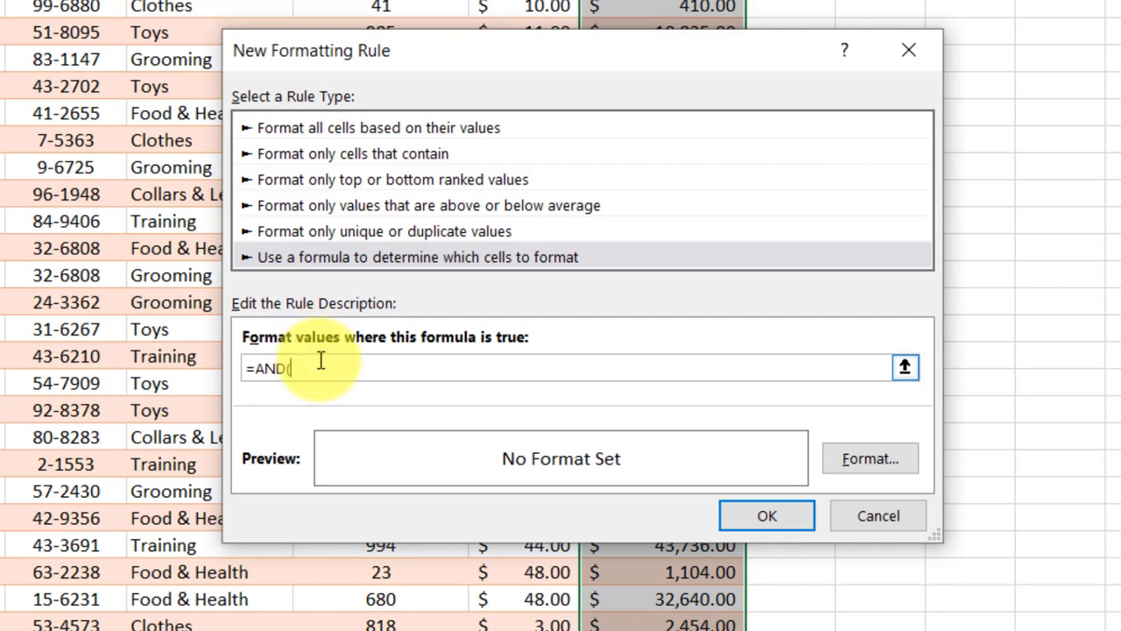
- Enter =AND(D2="Food & Health",G2>=30000) as the new rule's condition formula
type("D2")
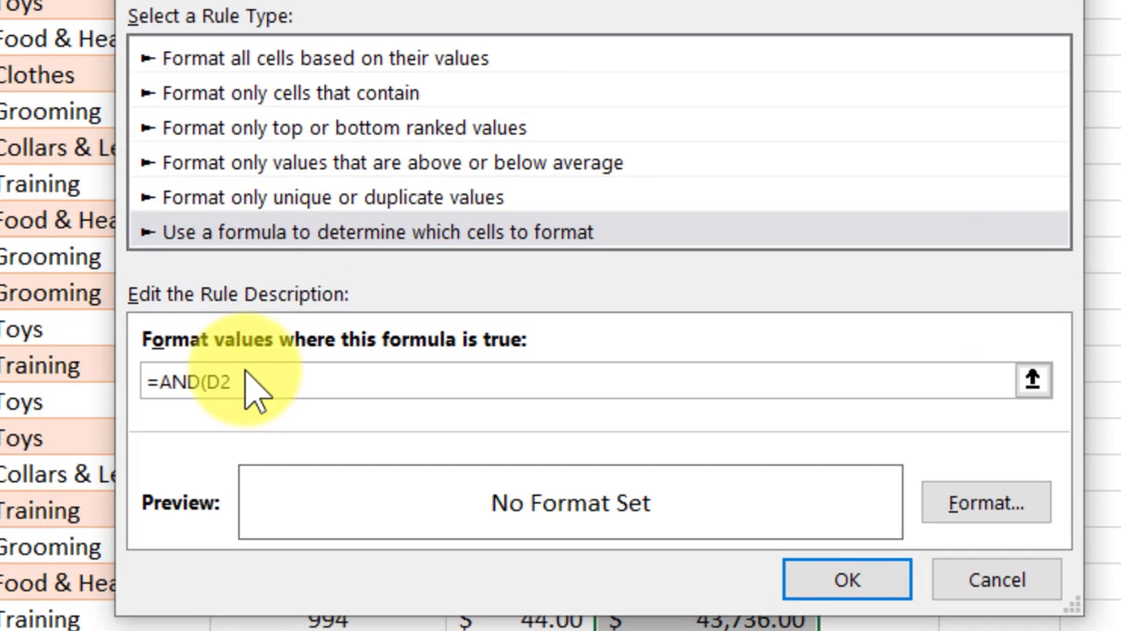
type("=")
type("\"Food")
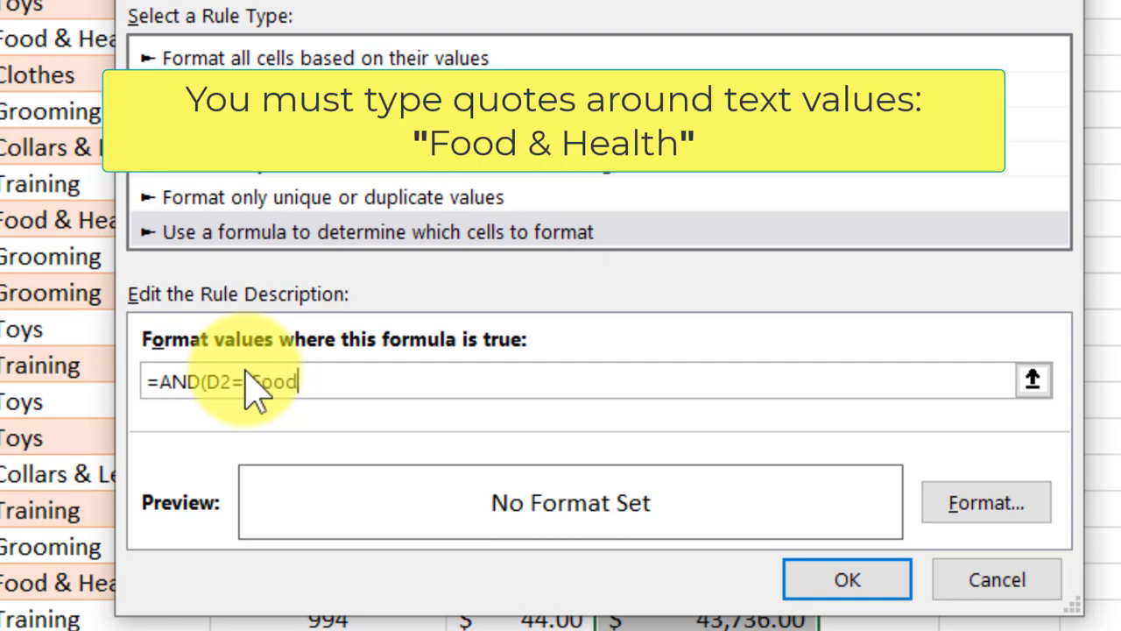
type(" & Health")
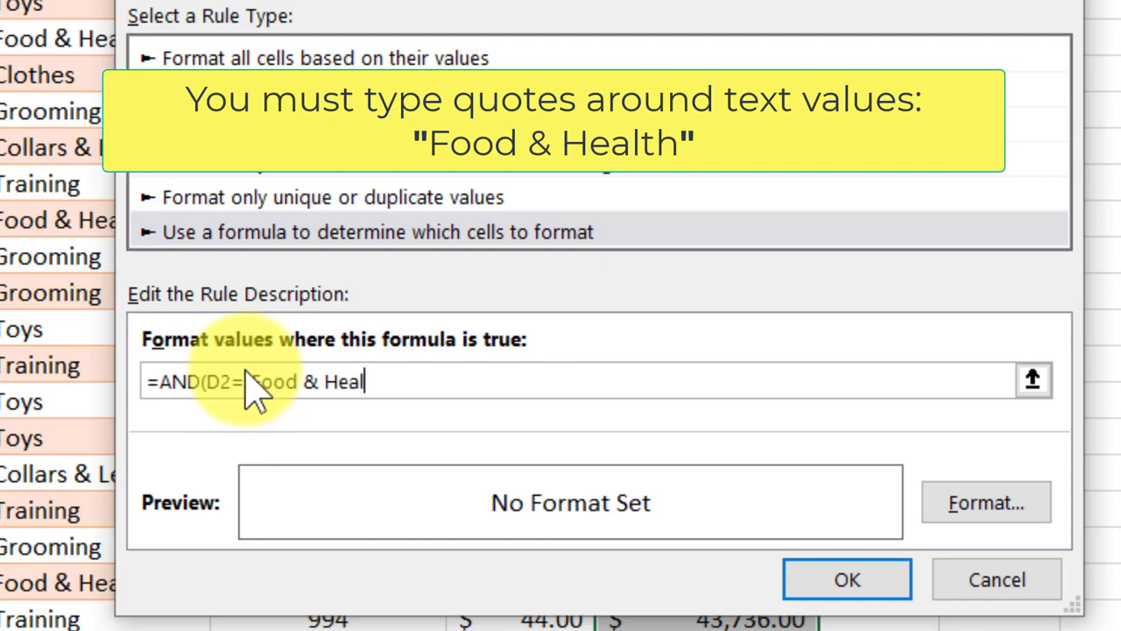
type("\"")
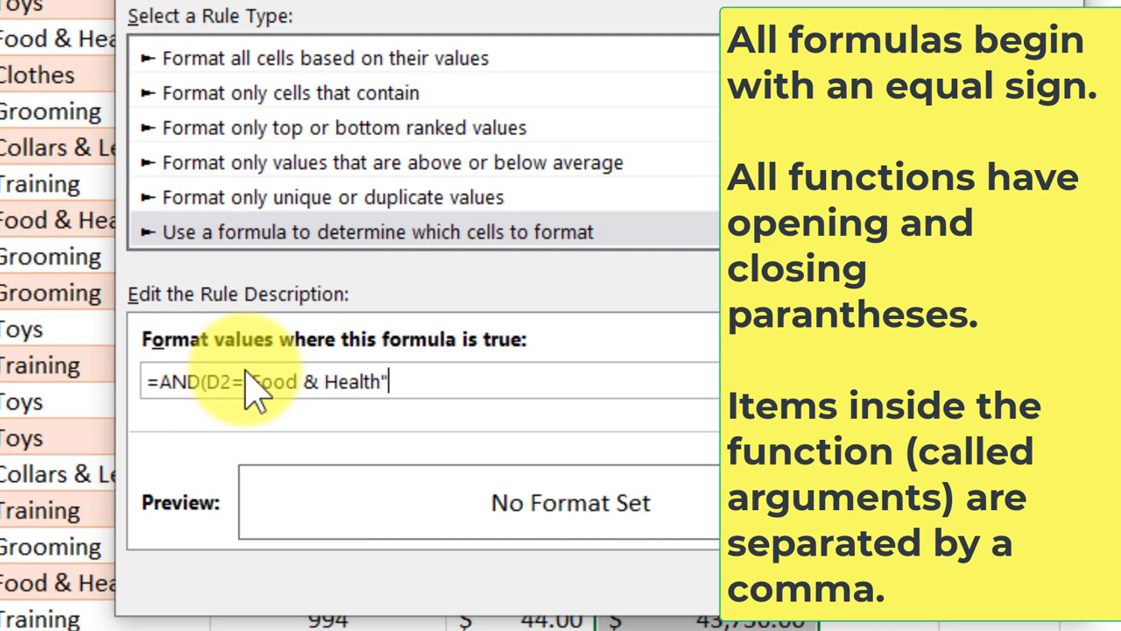
type(",")
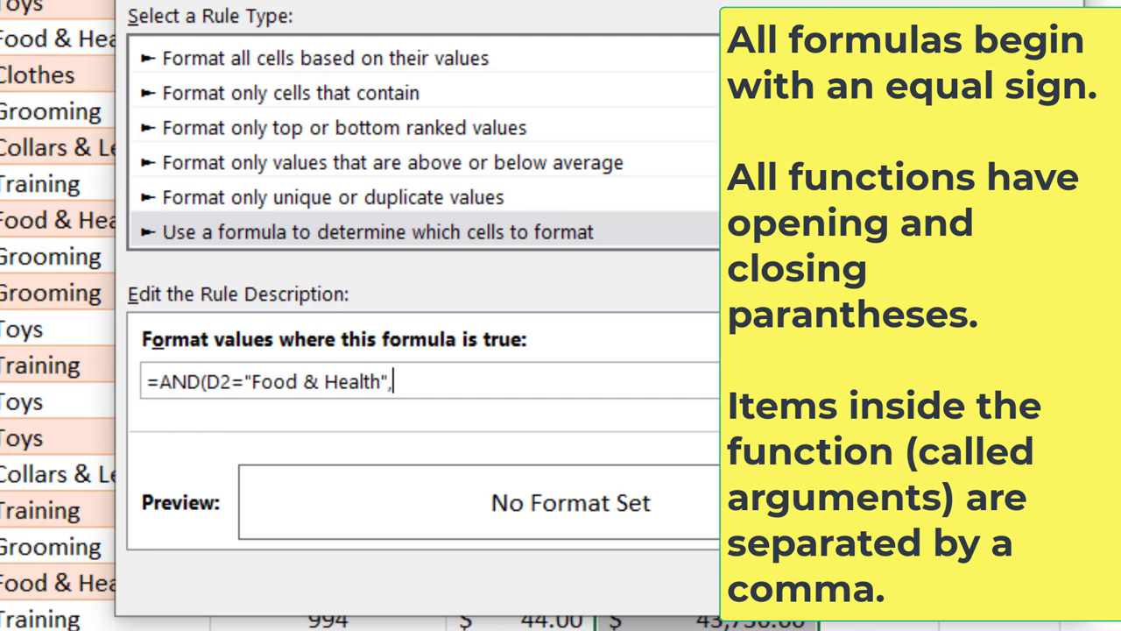
type("G2")
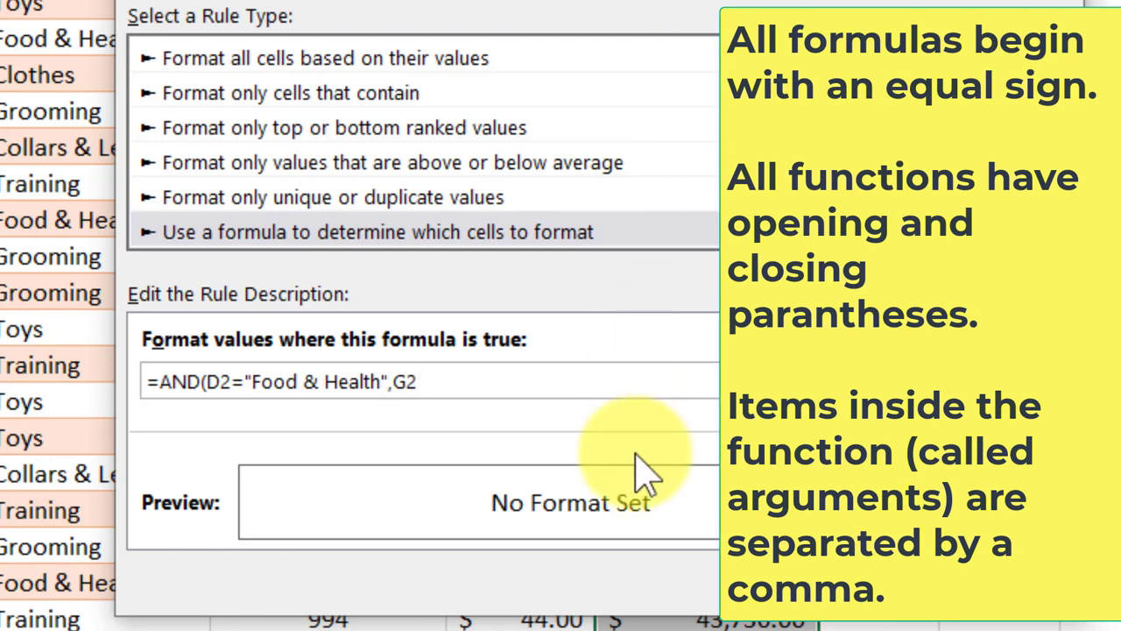
type(">")
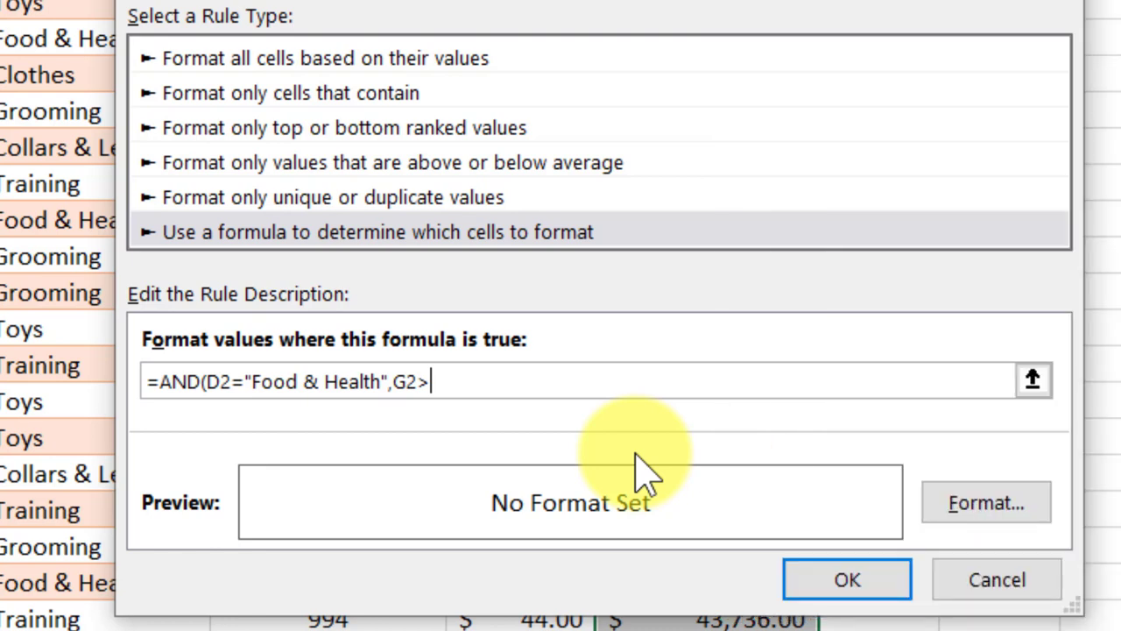
type("=")
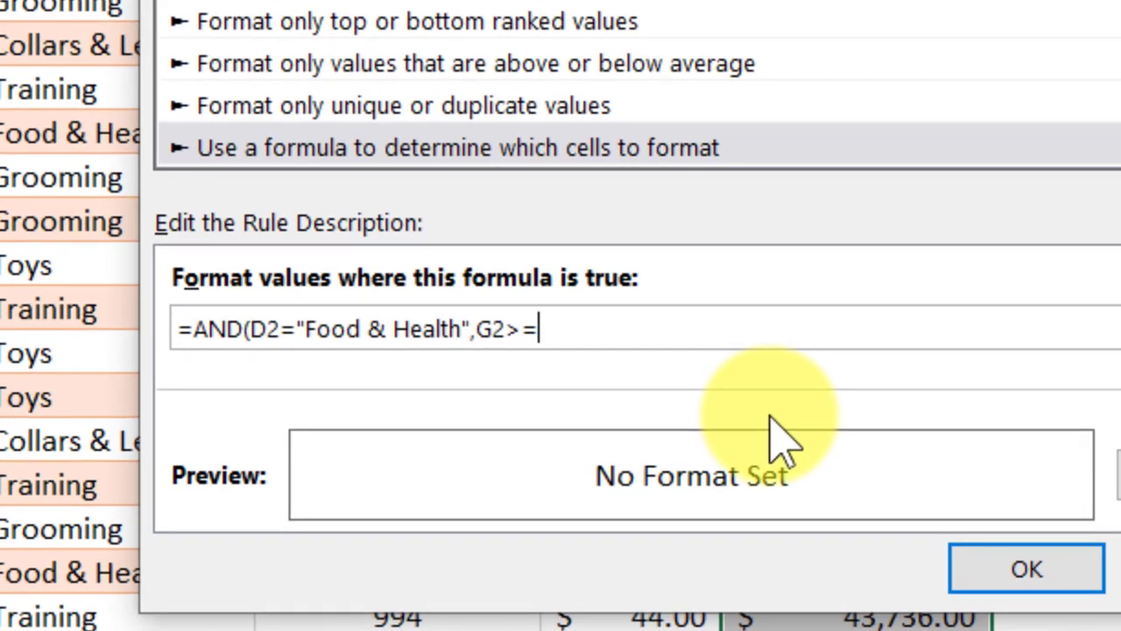
type("30000")
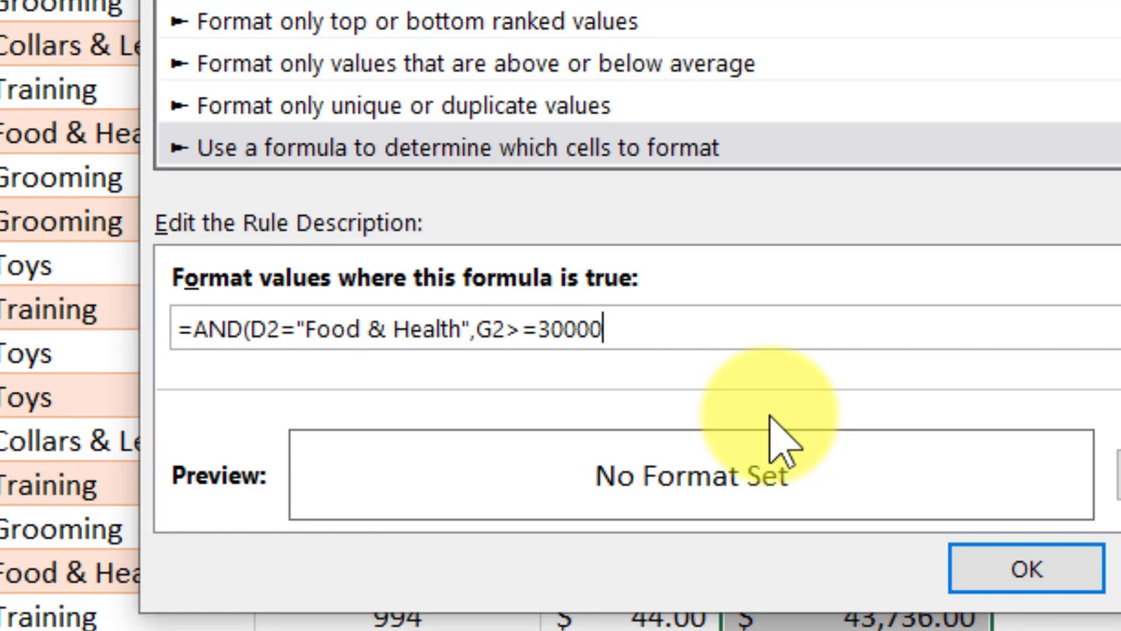
type(")")
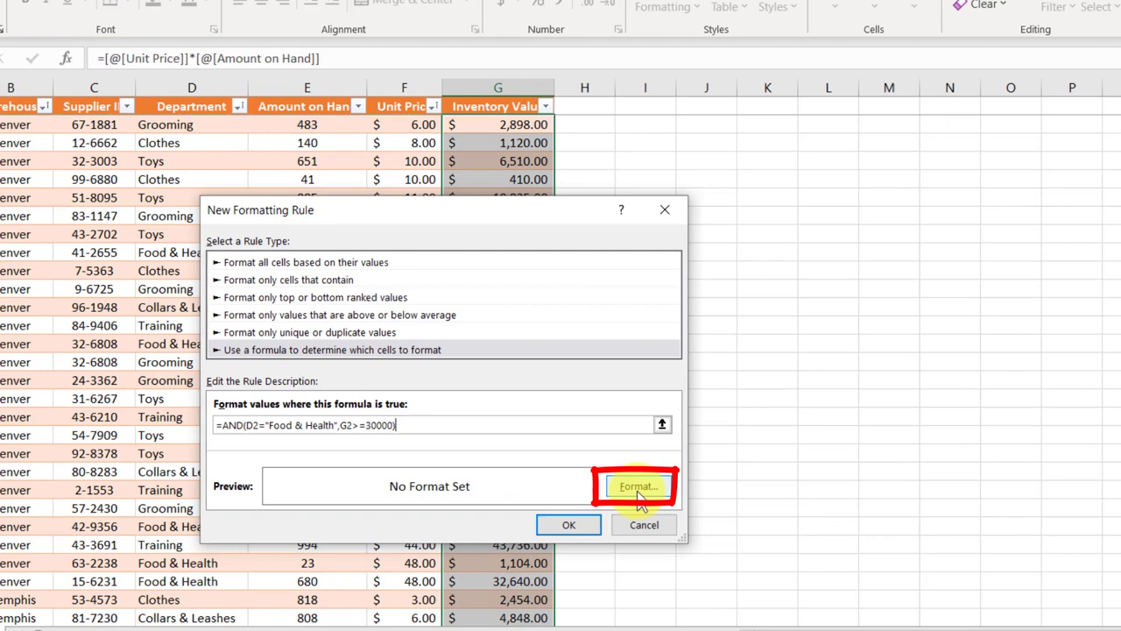
- Give the rule a red fill and apply it, turning 32,640.00 in column G red
left_click(854, 510)
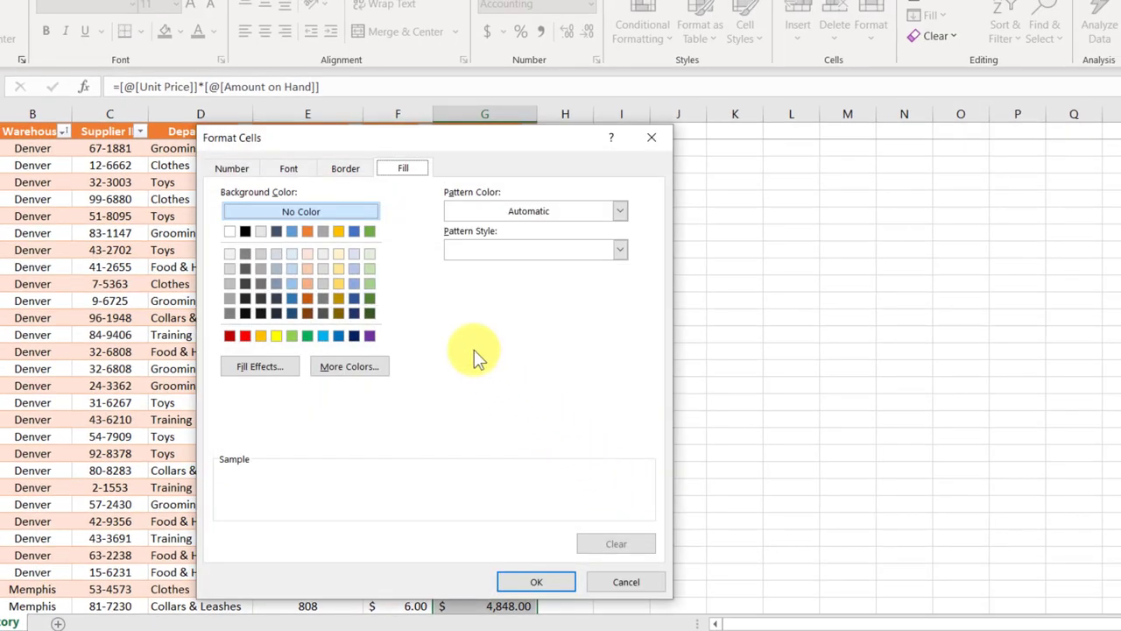
left_click(290, 169)
left_click(233, 169)
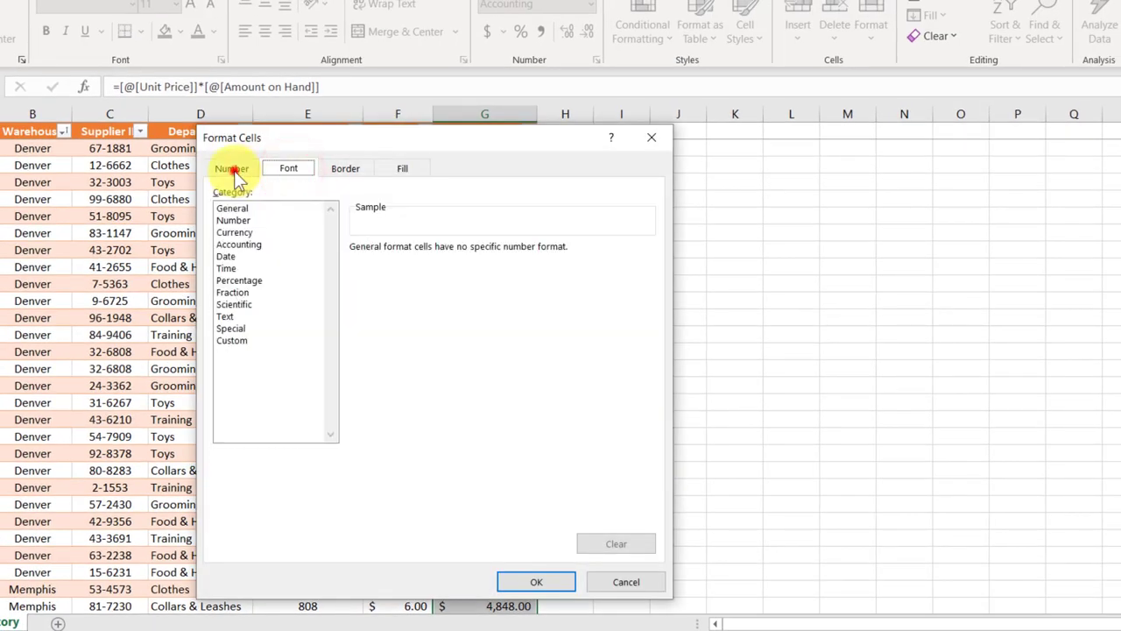
left_click(289, 169)
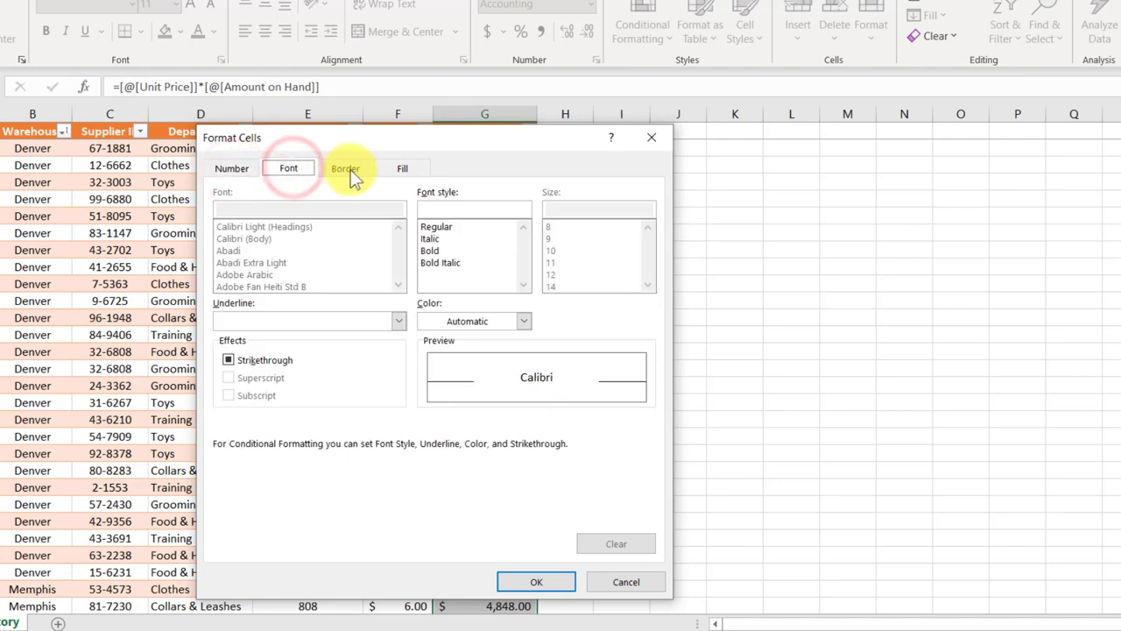
left_click(350, 169)
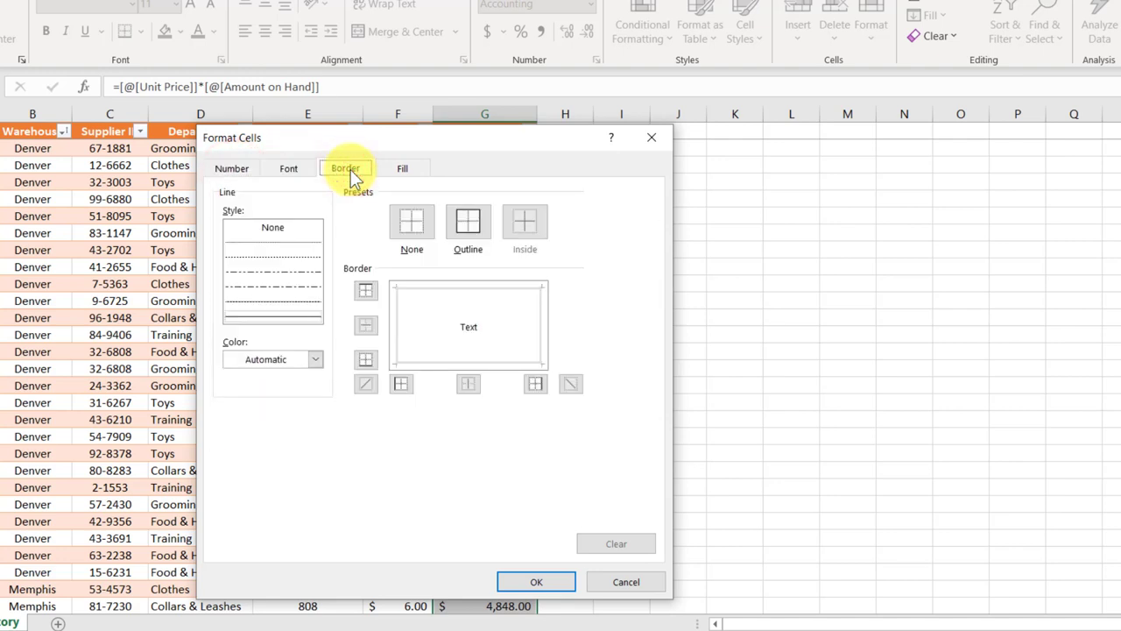
left_click(398, 173)
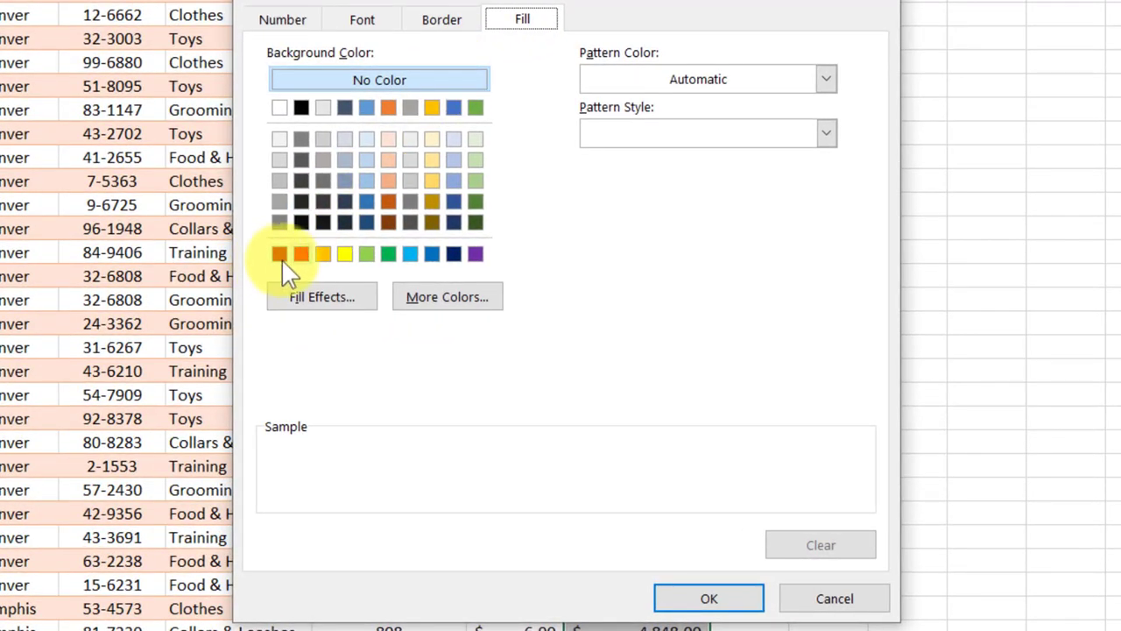
left_click(302, 255)
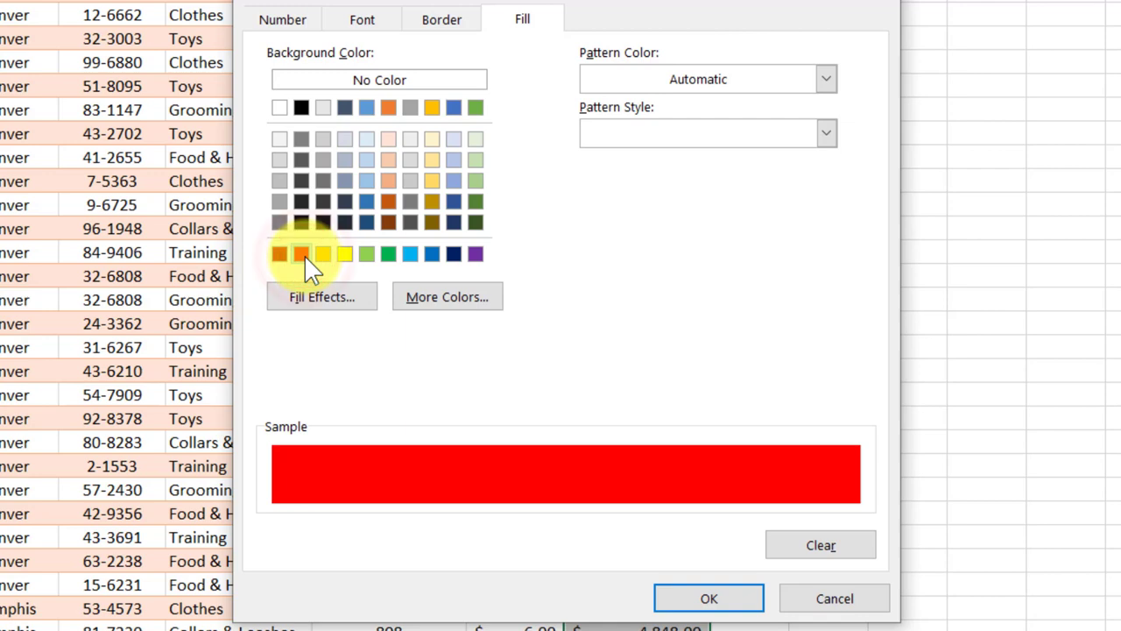
left_click(709, 599)
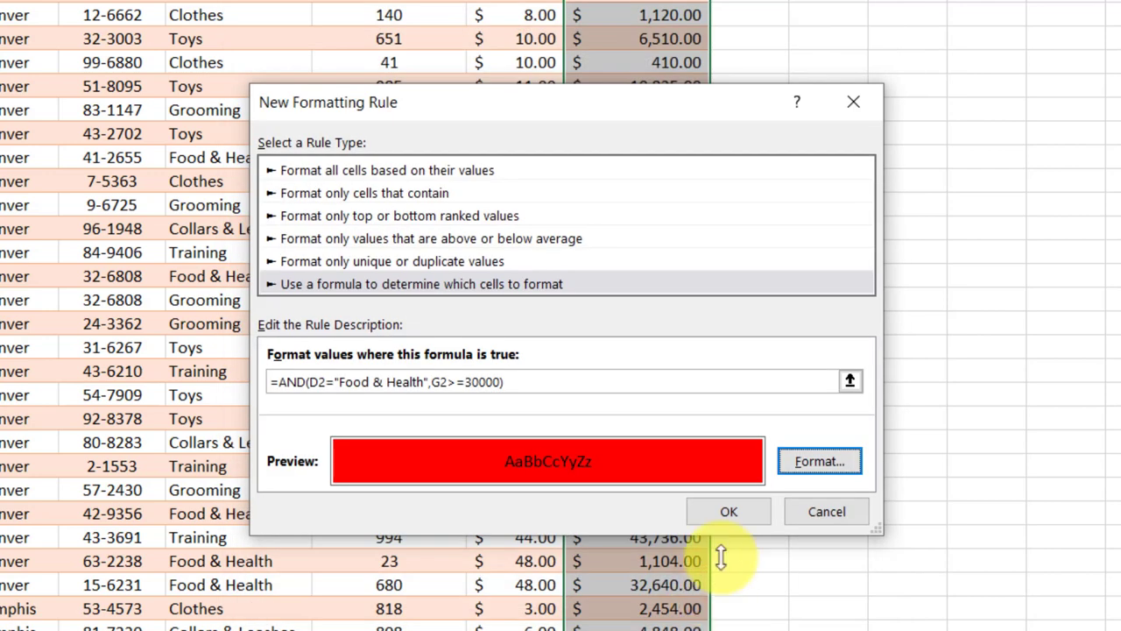
left_click(730, 513)
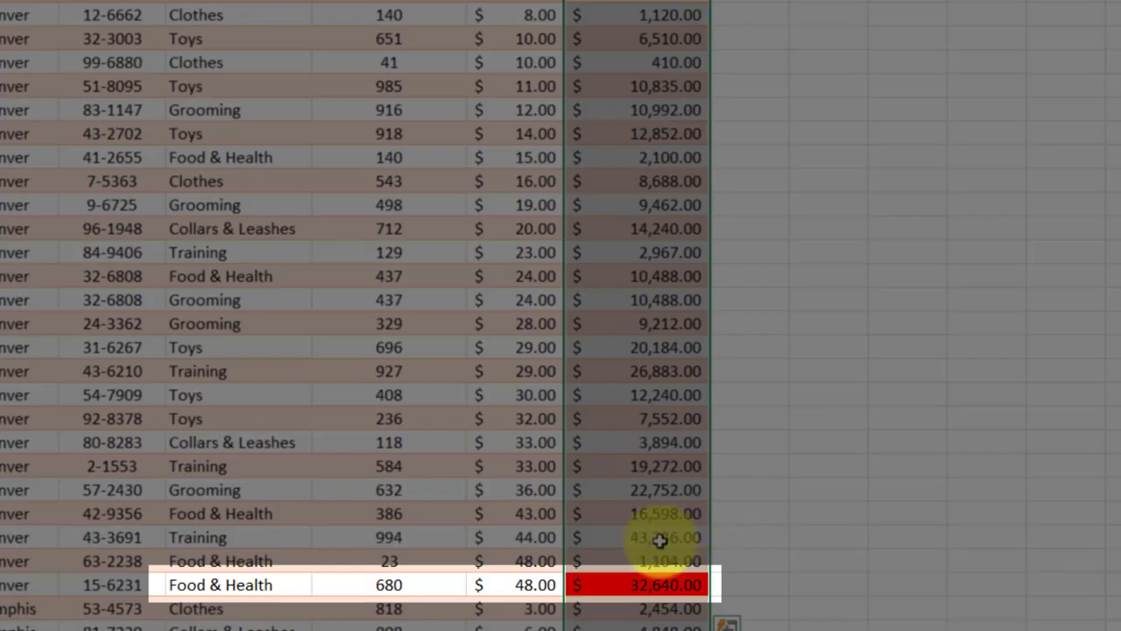
left_click(659, 537)
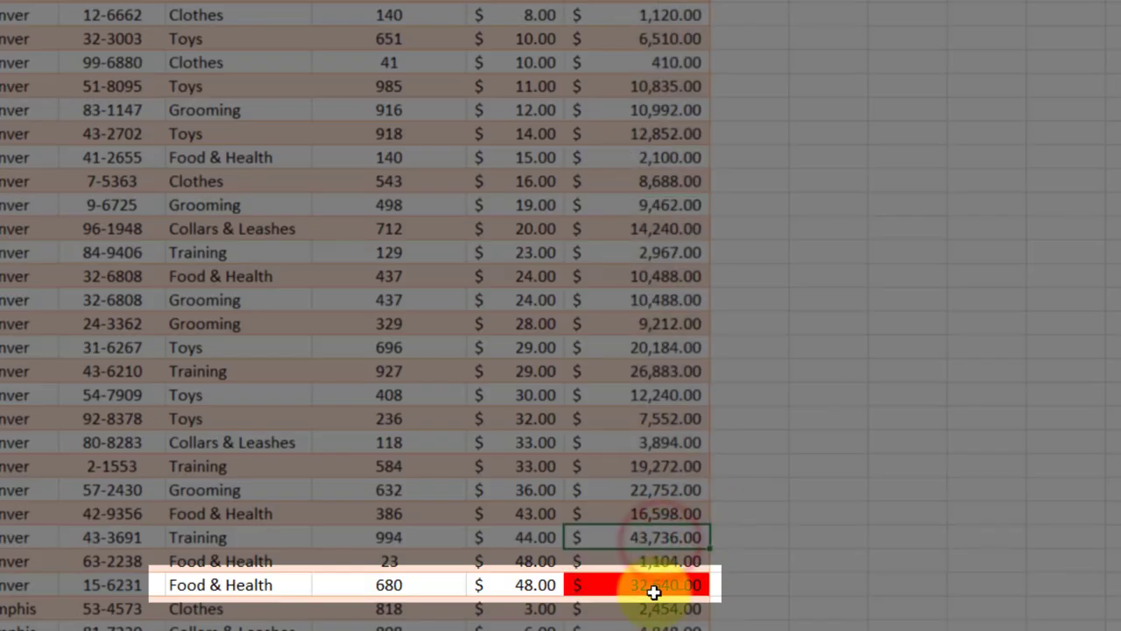
scroll(633, 296, "down", 13)
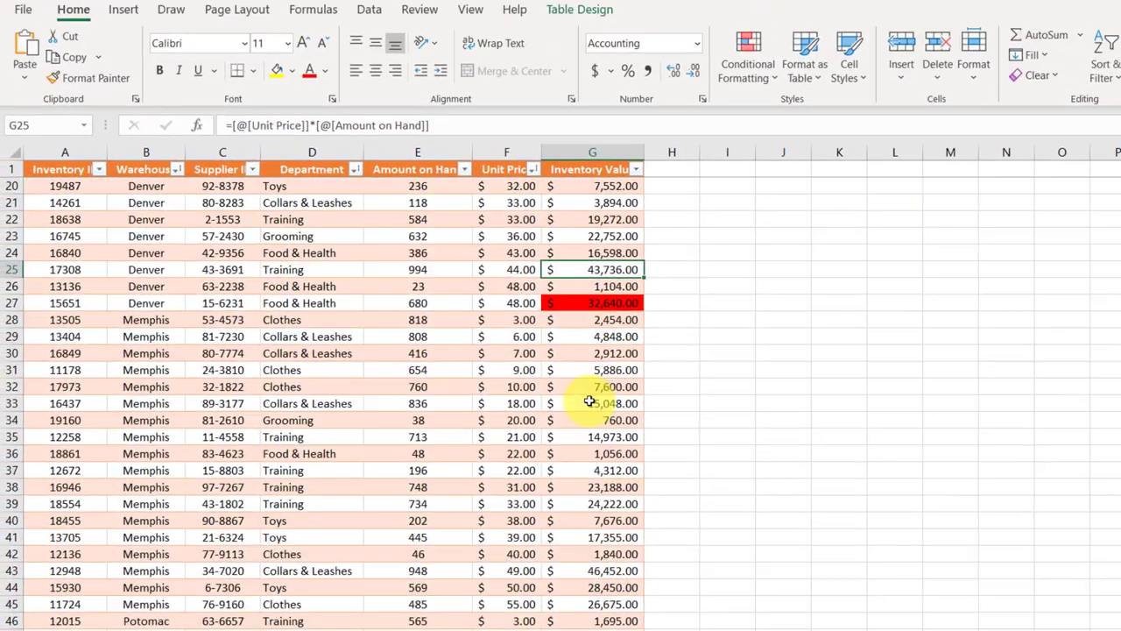
scroll(589, 401, "down", 2)
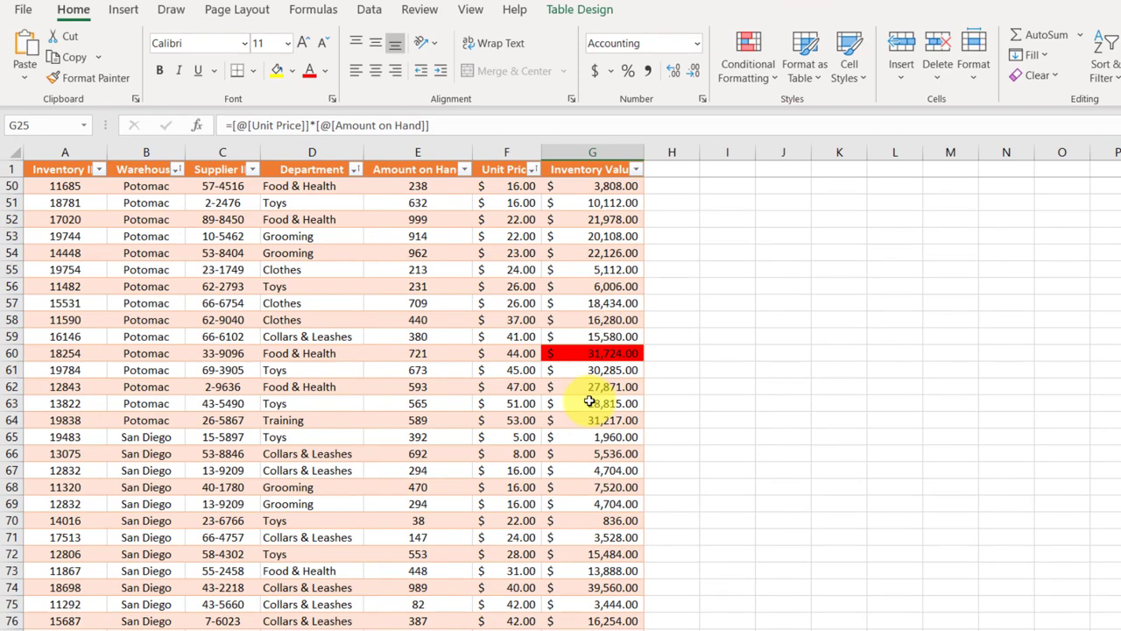
left_click(354, 171)
left_click(187, 374)
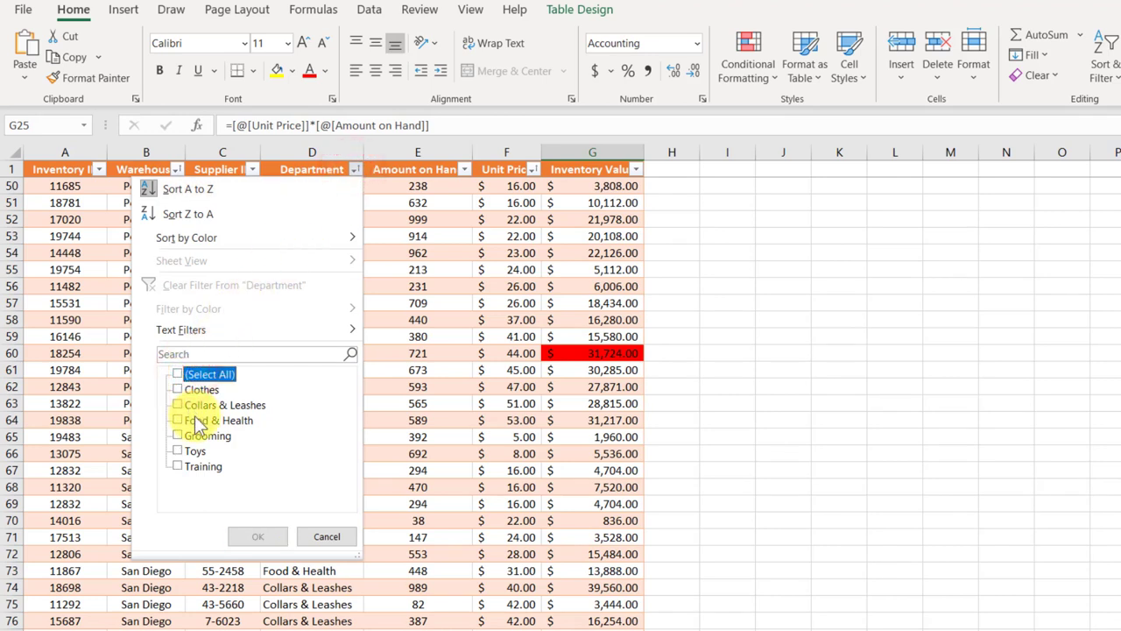
left_click(198, 422)
left_click(260, 538)
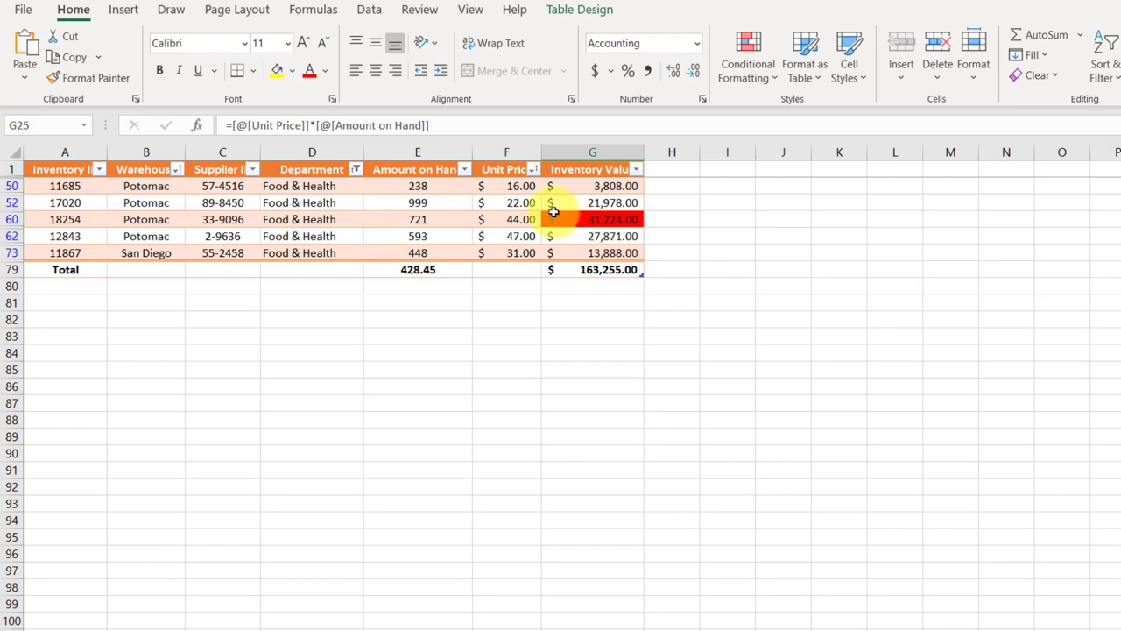
scroll(555, 210, "up", 2)
scroll(553, 212, "up", 2)
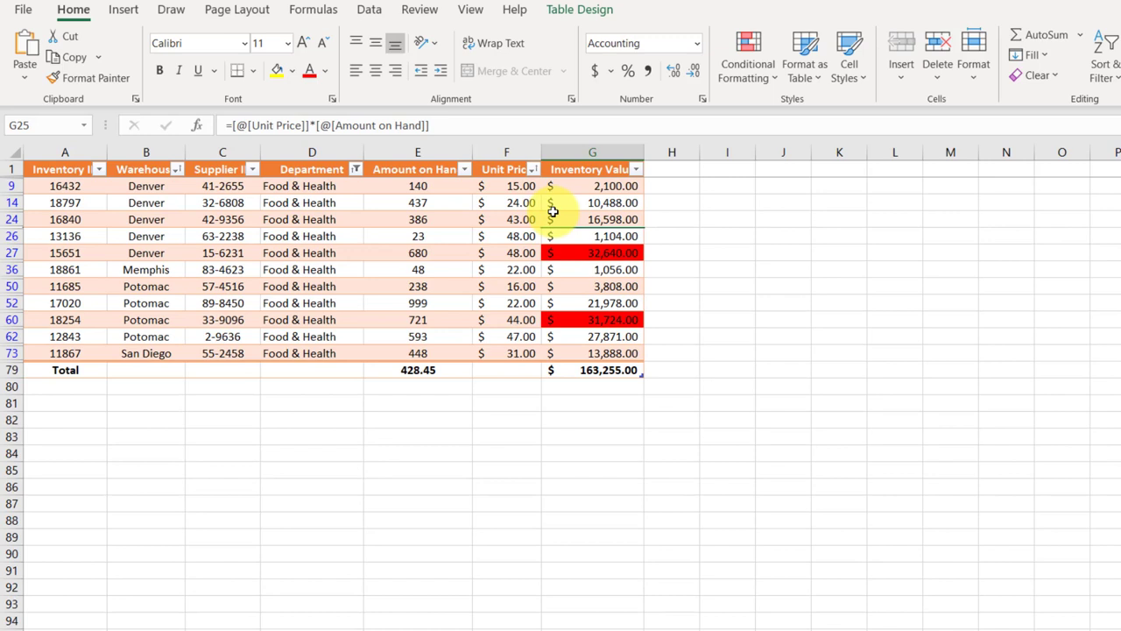
left_click(357, 172)
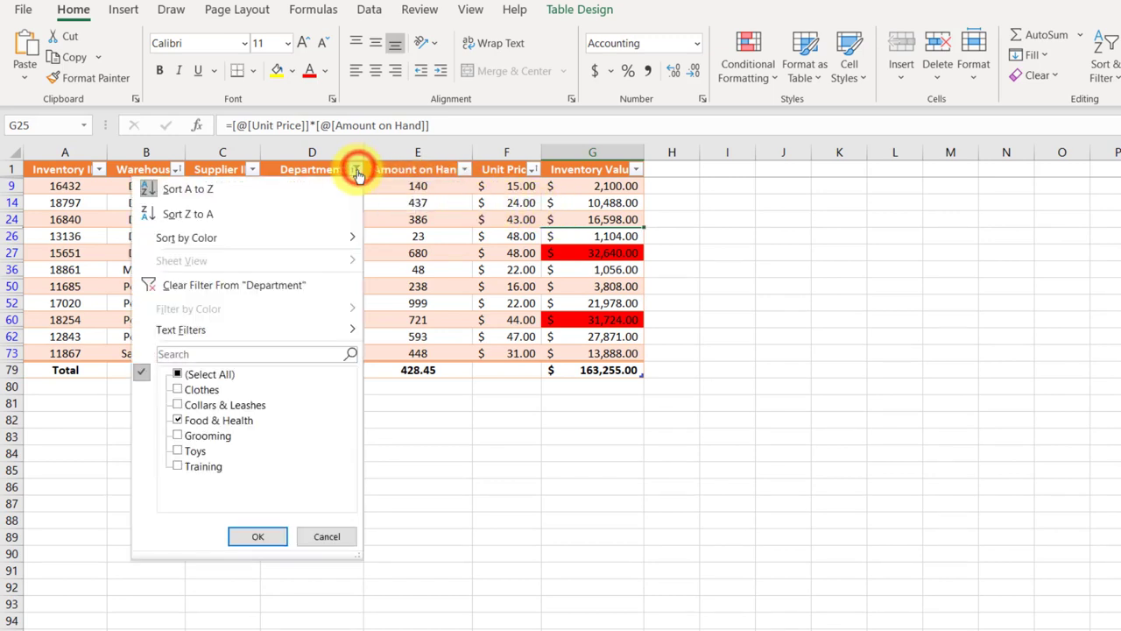
left_click(180, 375)
left_click(257, 536)
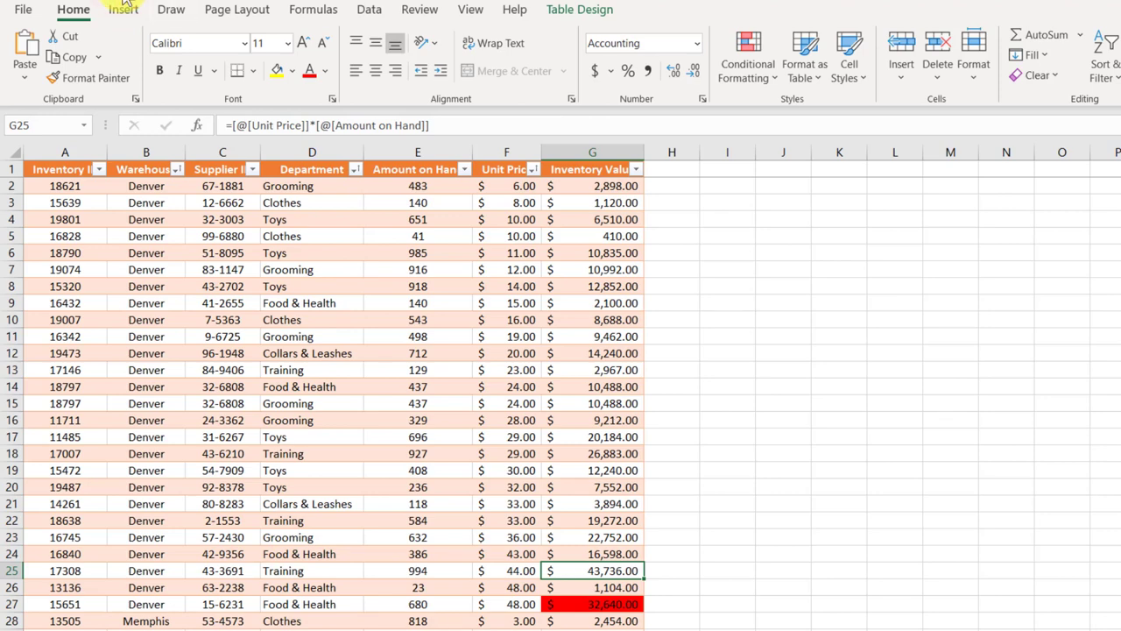
- Check the Word instructions, then show the inventory sheet in Page Break Preview
key("alt+Tab")
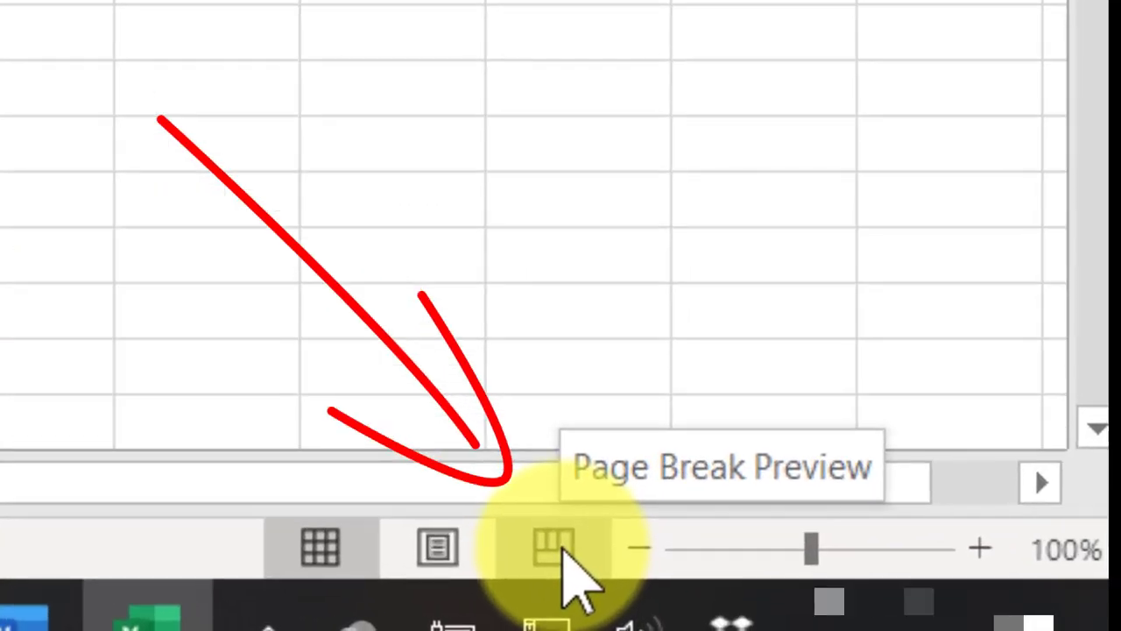
left_click(558, 548)
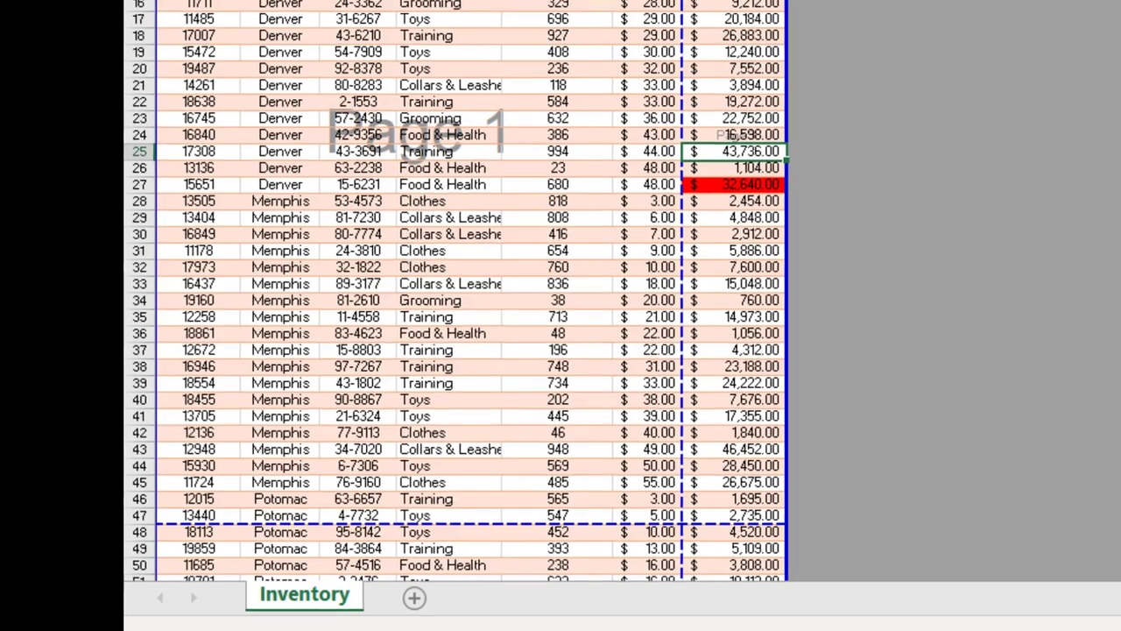
scroll(268, 228, "down", 6)
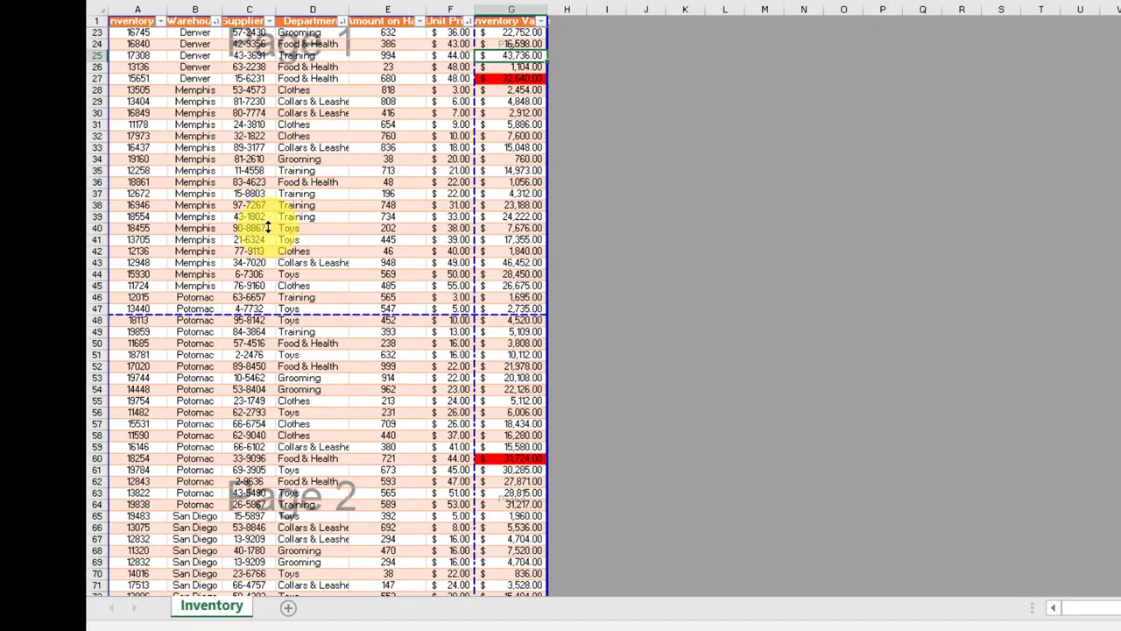
scroll(268, 228, "up", 3)
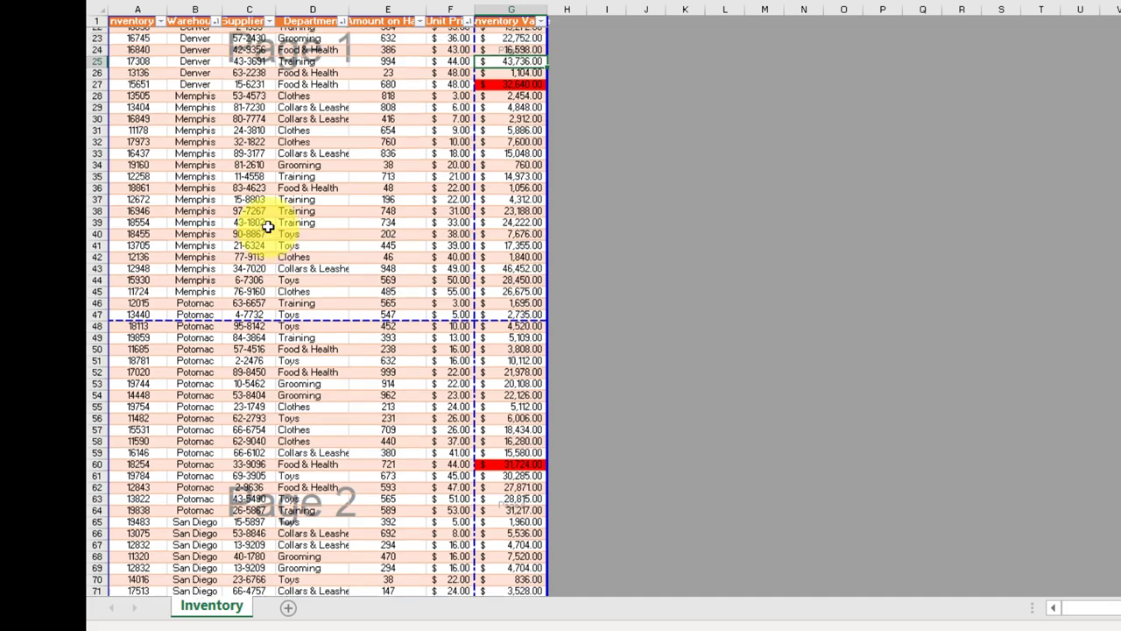
mouse_move(219, 114)
left_mouse_down()
mouse_move(221, 179)
mouse_move(375, 119)
mouse_move(329, 125)
left_mouse_up()
key("Escape")
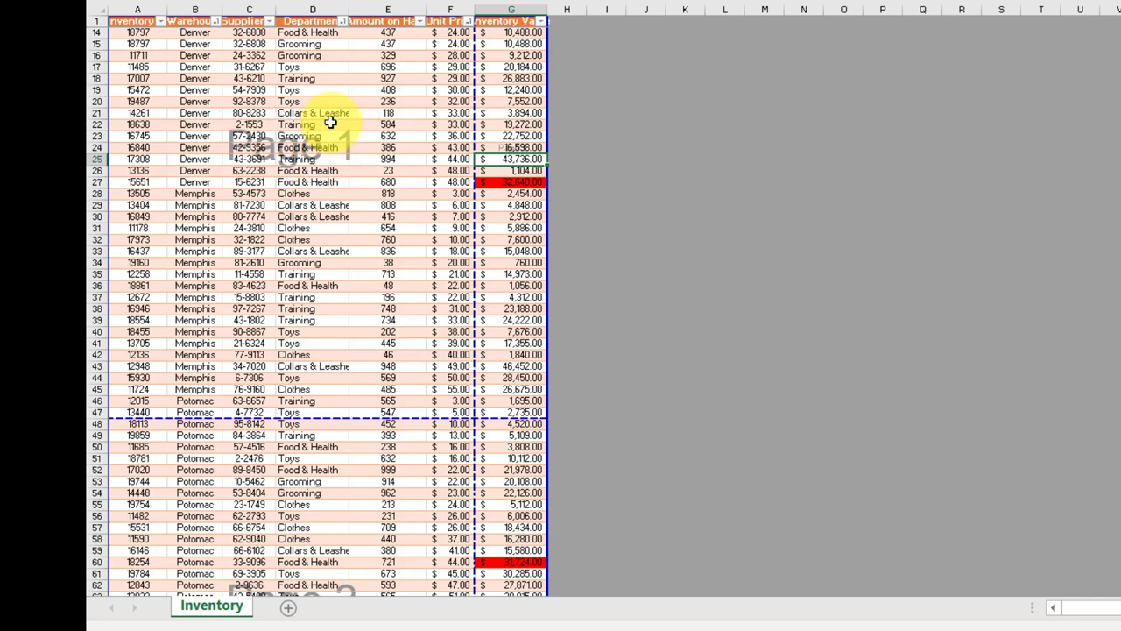
scroll(329, 123, "down", 9)
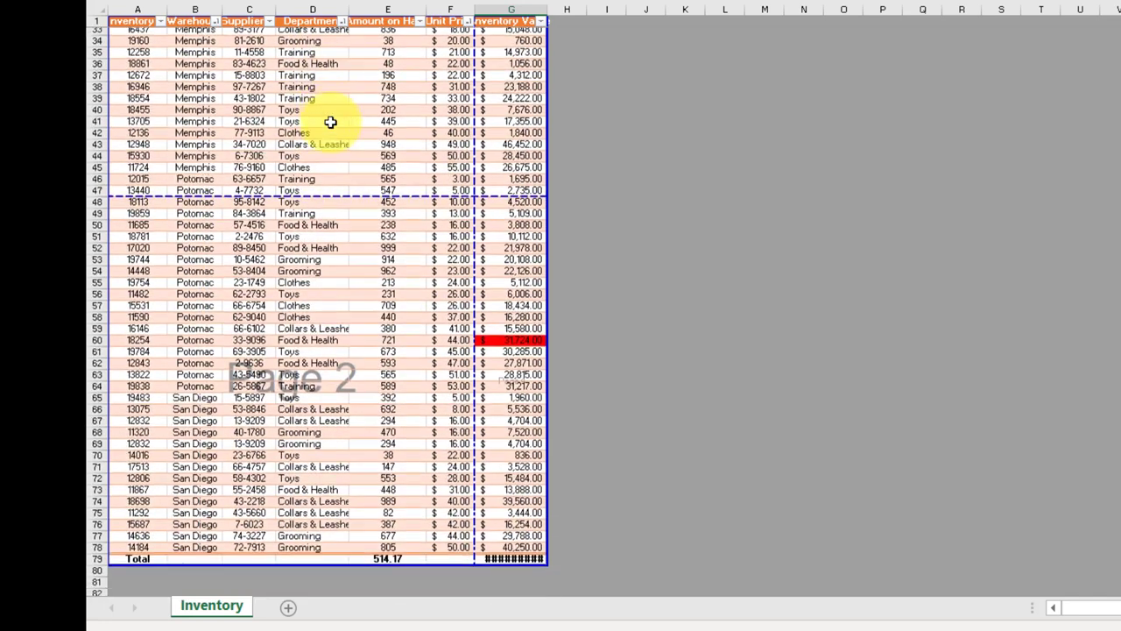
mouse_move(219, 256)
left_mouse_down()
mouse_move(354, 314)
mouse_move(298, 259)
mouse_move(368, 260)
left_mouse_up()
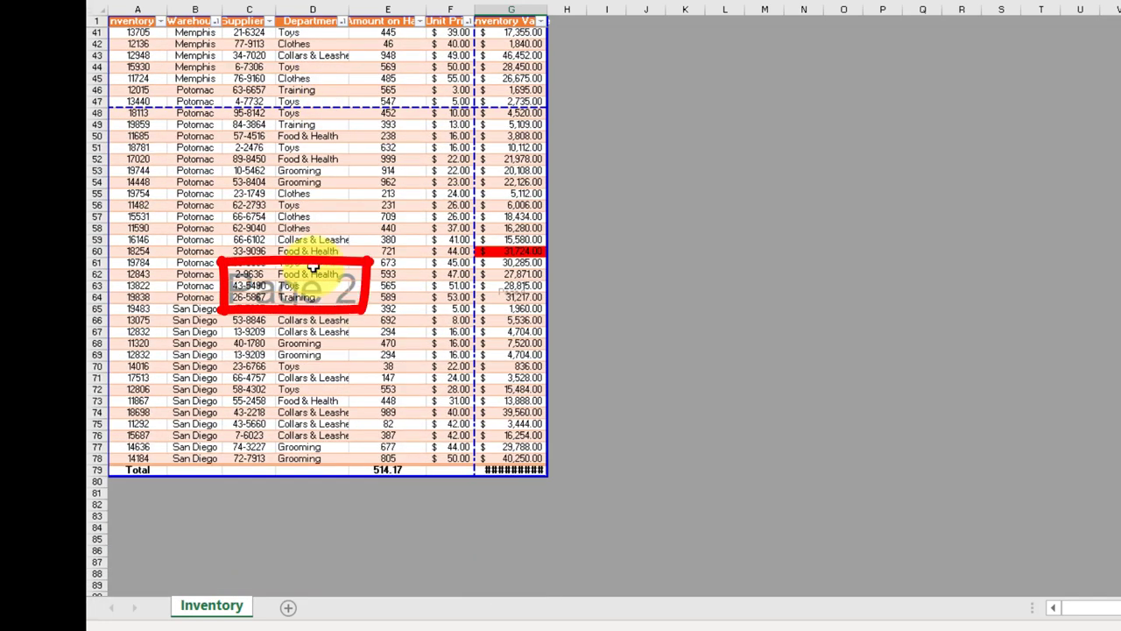
key("Escape")
scroll(313, 266, "up", 9)
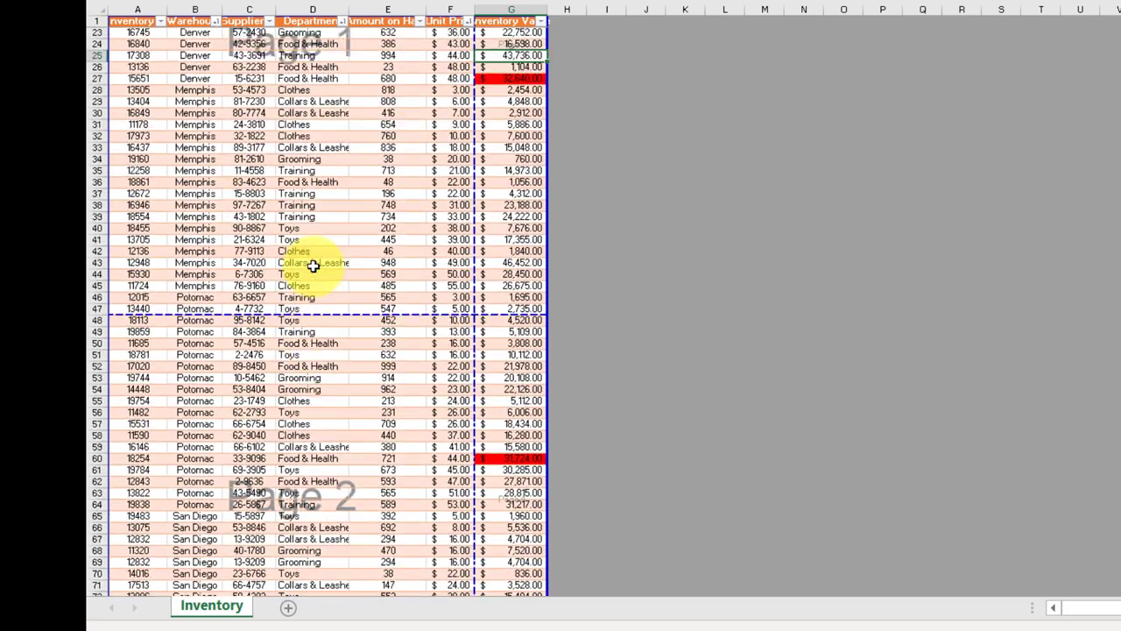
scroll(312, 266, "up", 3)
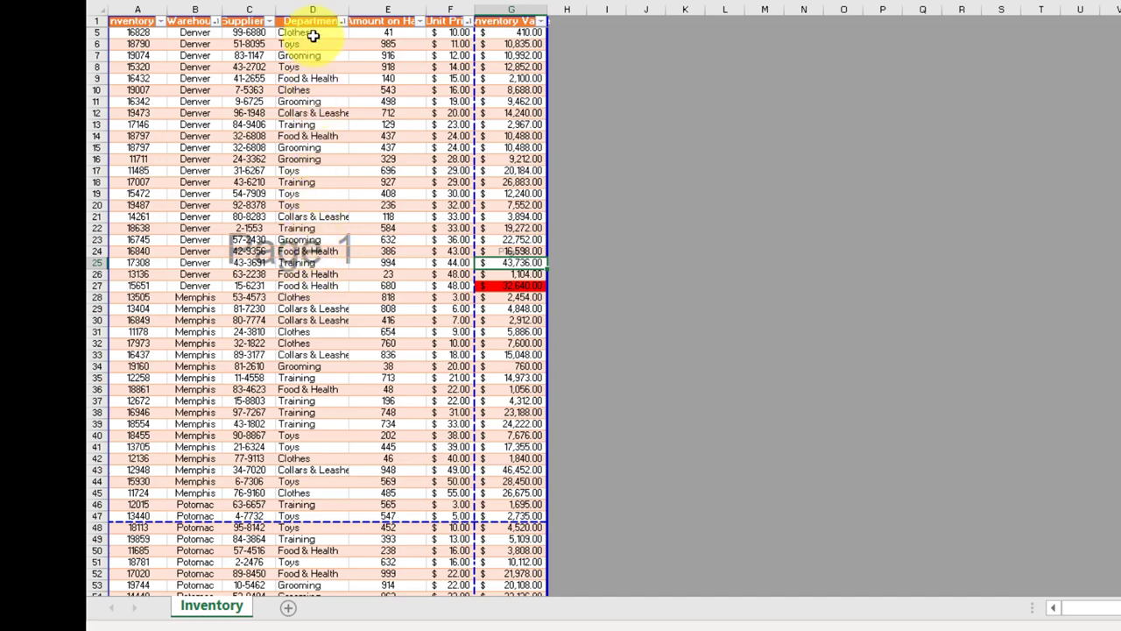
scroll(302, 136, "up", 1)
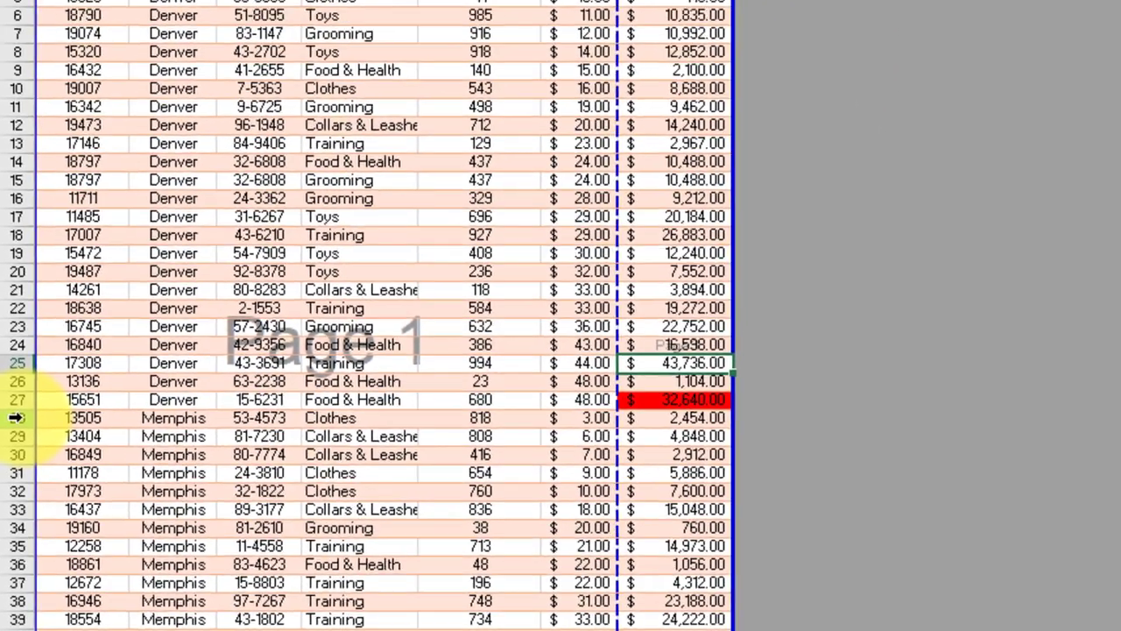
- Insert a page break above row 28 so the Memphis rows start Page 2
right_click(22, 321)
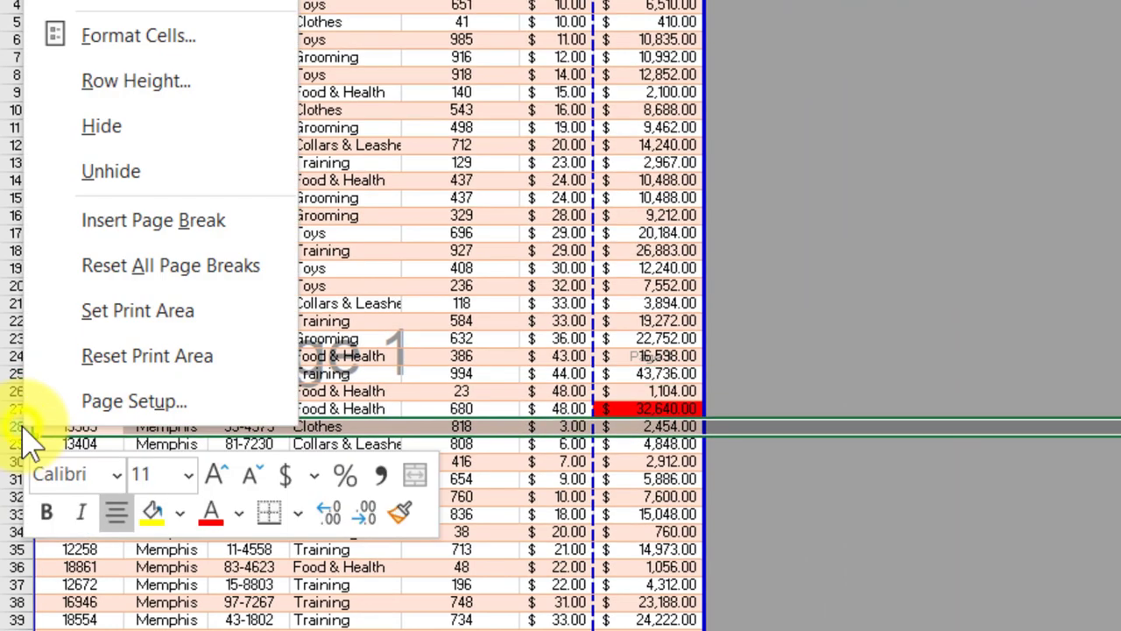
left_click(153, 230)
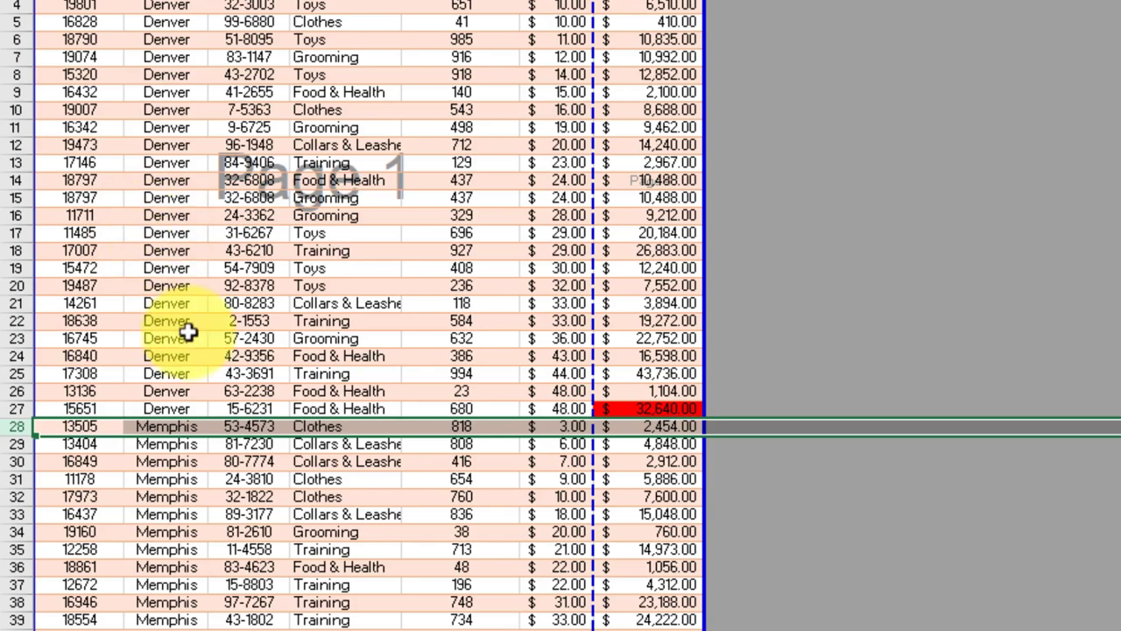
left_click(263, 549)
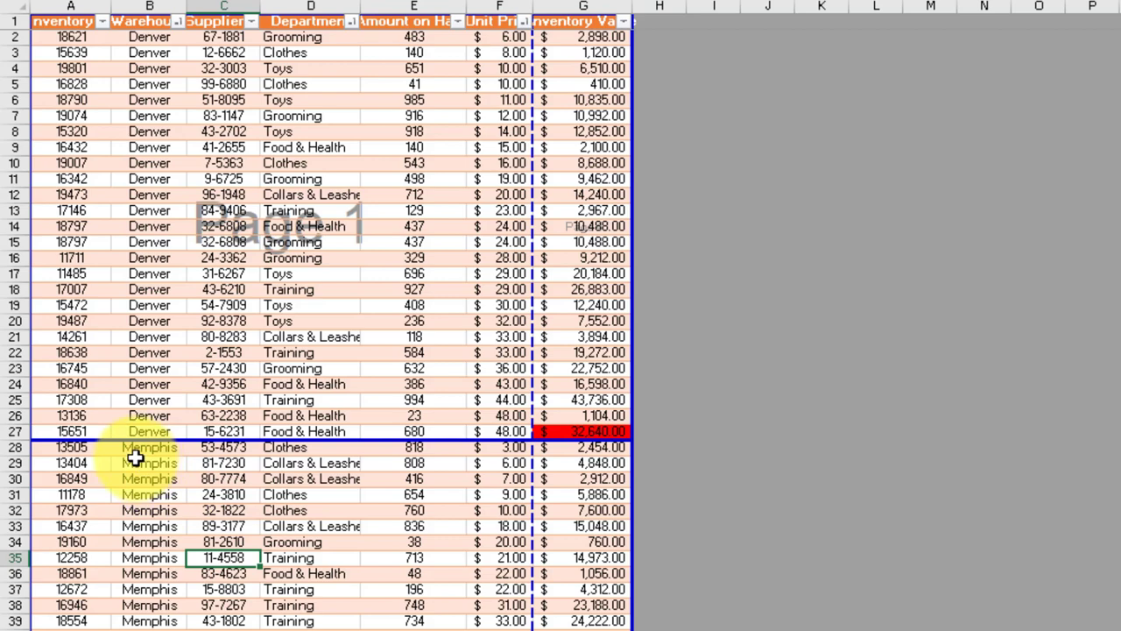
scroll(134, 457, "down", 7)
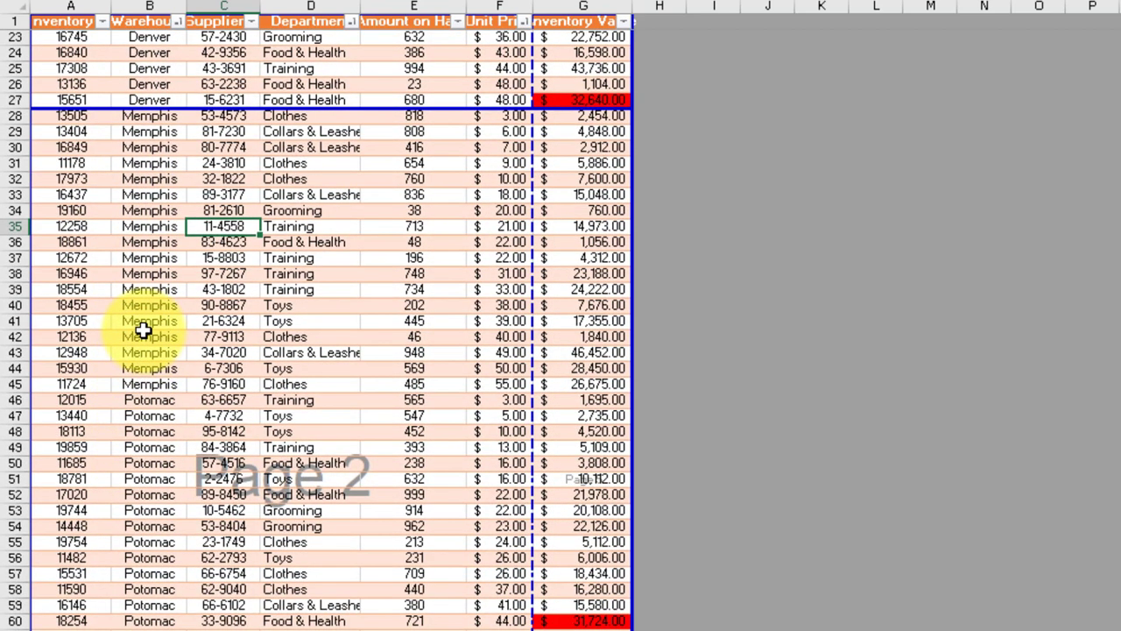
scroll(143, 330, "down", 1)
scroll(155, 432, "down", 2)
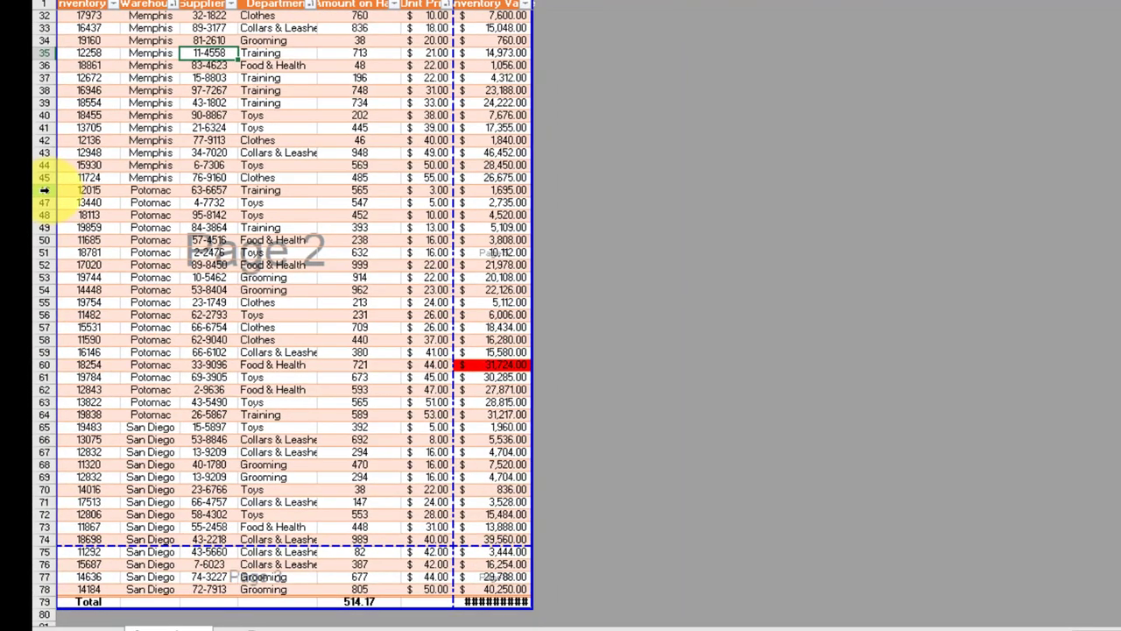
- Insert page breaks above row 46 (Potomac) and row 65 (San Diego)
right_click(44, 189)
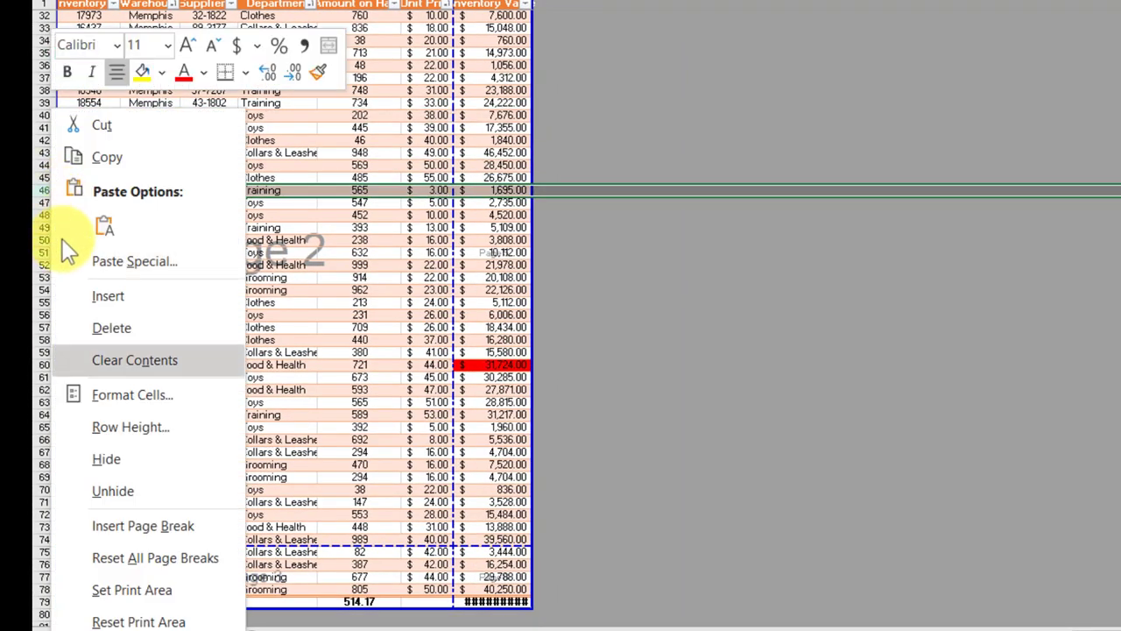
left_click(136, 525)
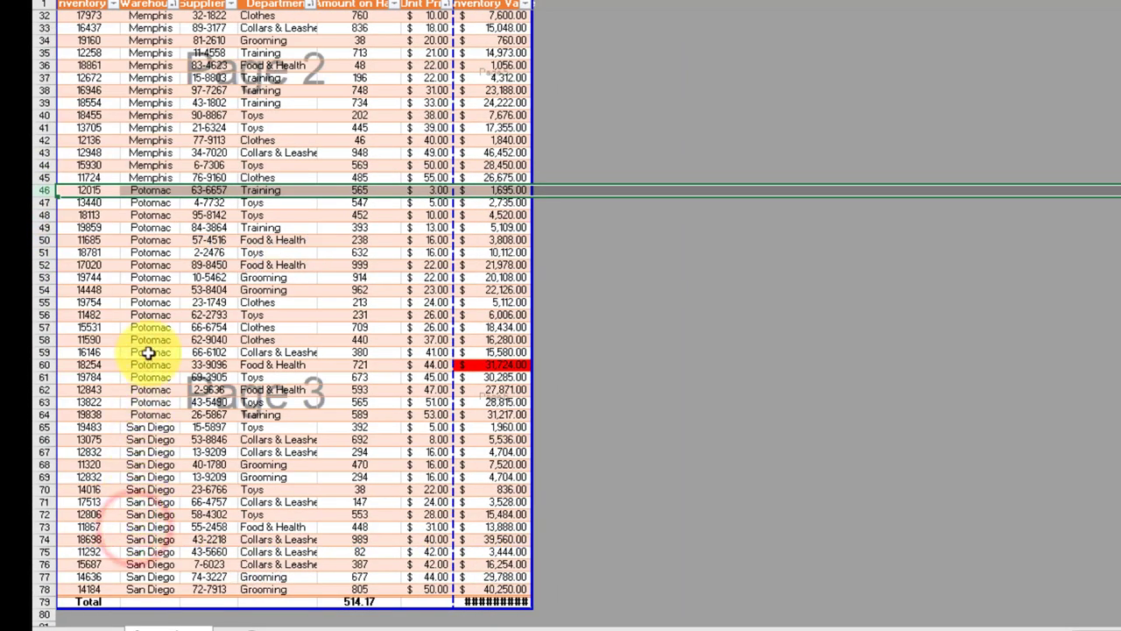
left_click(153, 215)
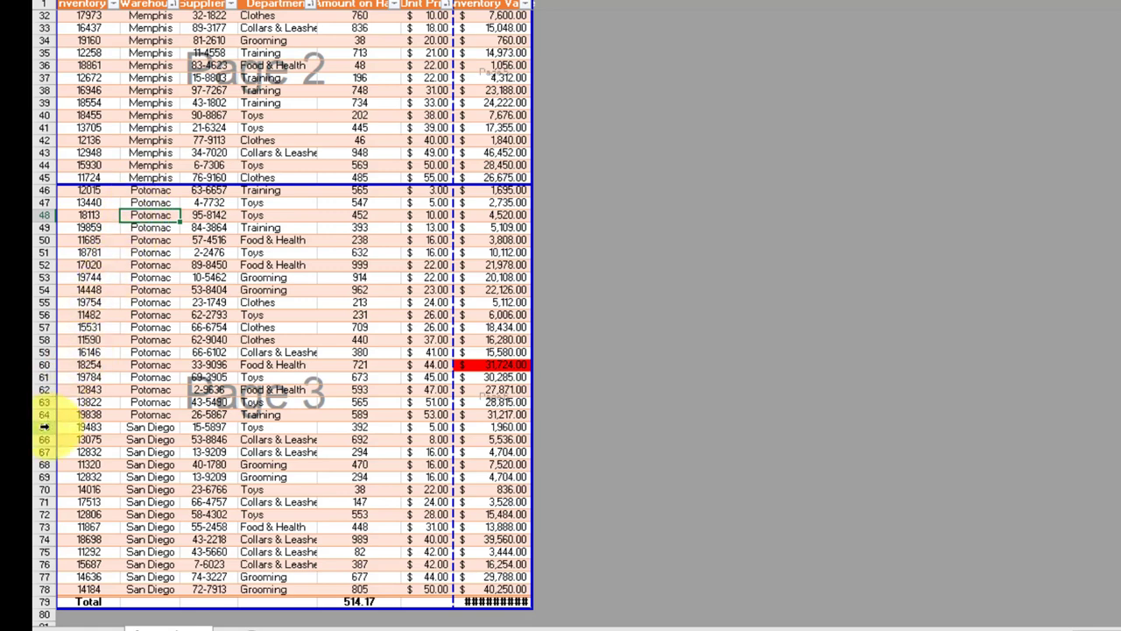
left_click(44, 426)
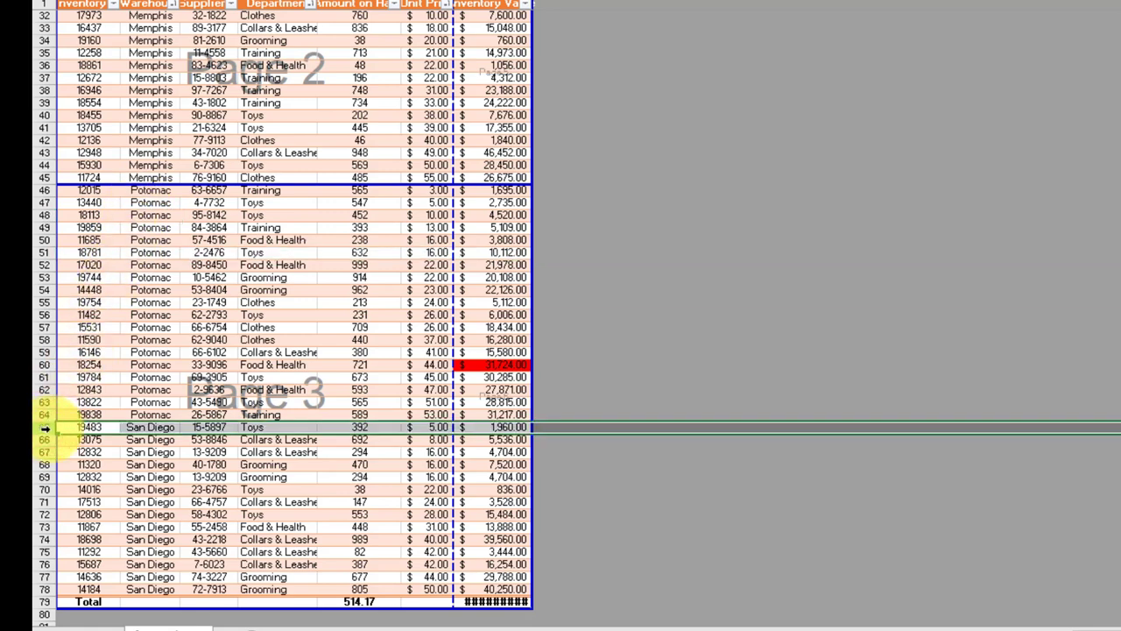
right_click(43, 426)
left_click(170, 289)
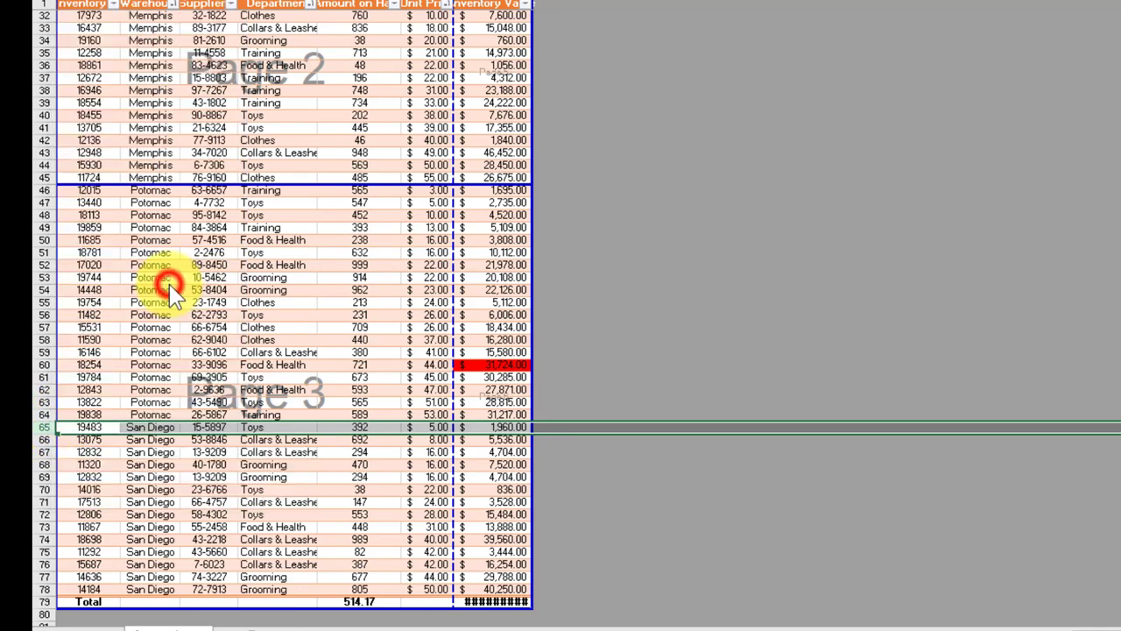
left_click(132, 467)
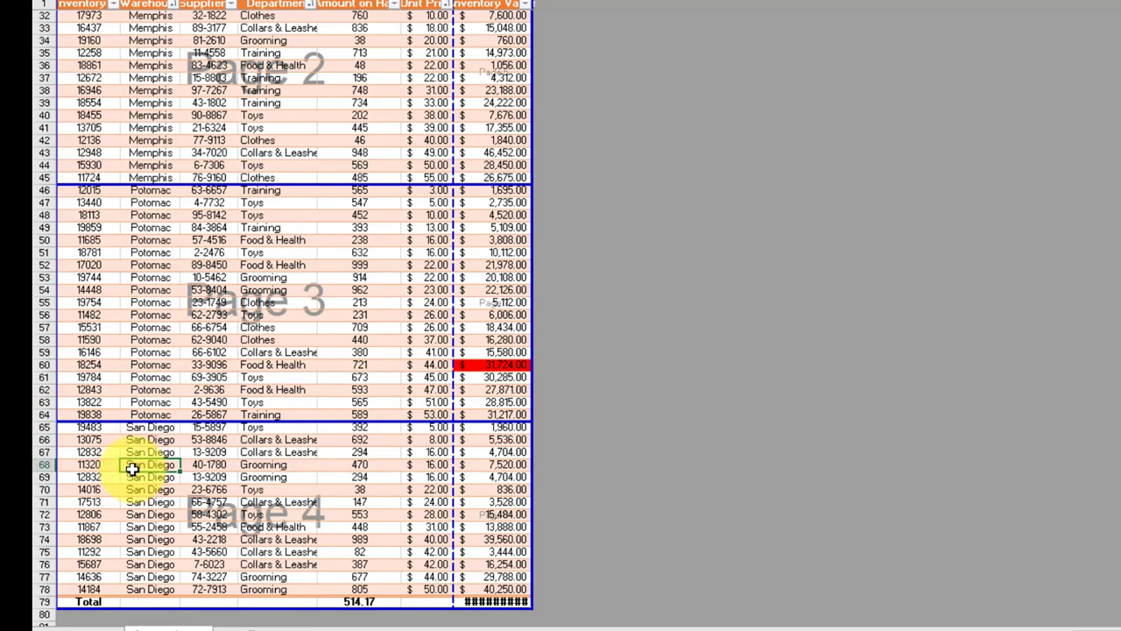
- Make cell A5 active, save the workbook, and bring up the Word instructions
scroll(177, 368, "up", 1)
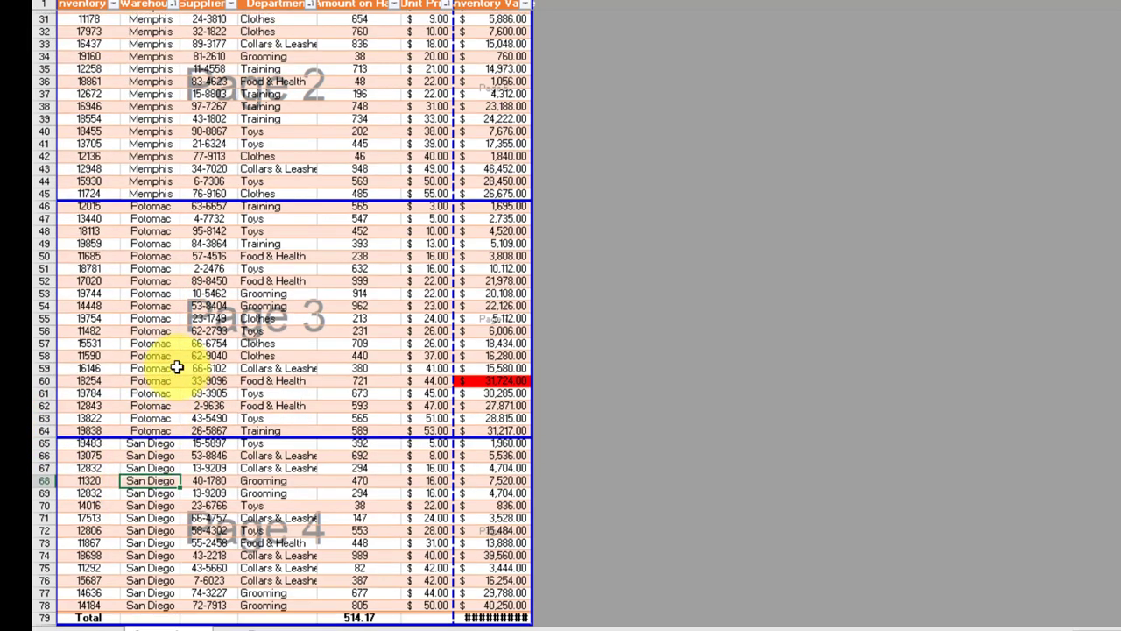
scroll(177, 368, "up", 10)
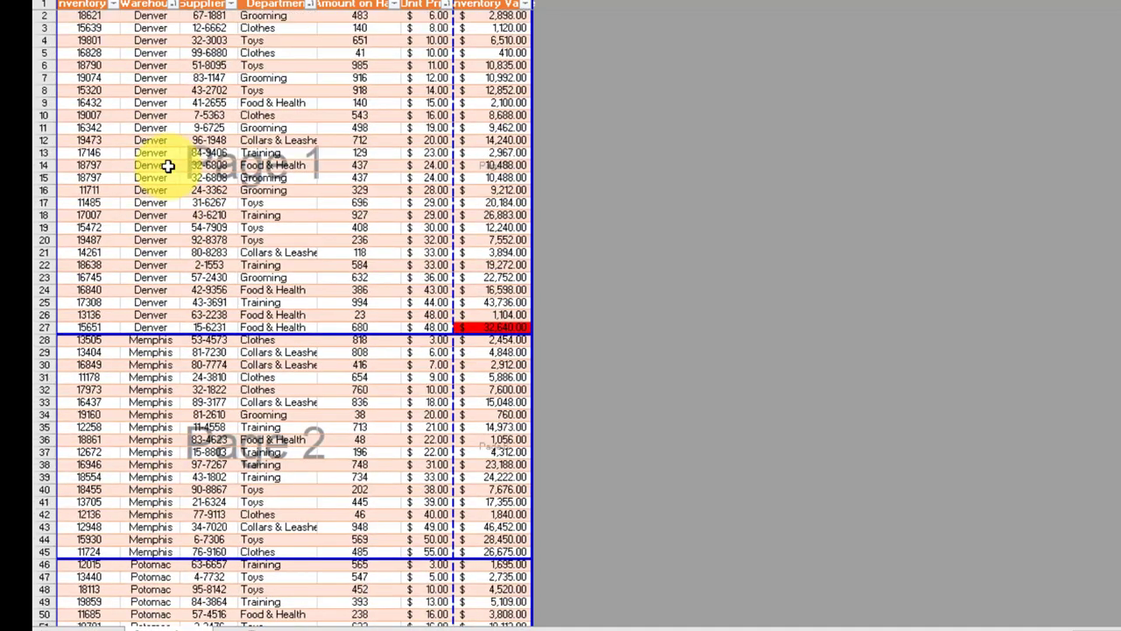
left_click(104, 52)
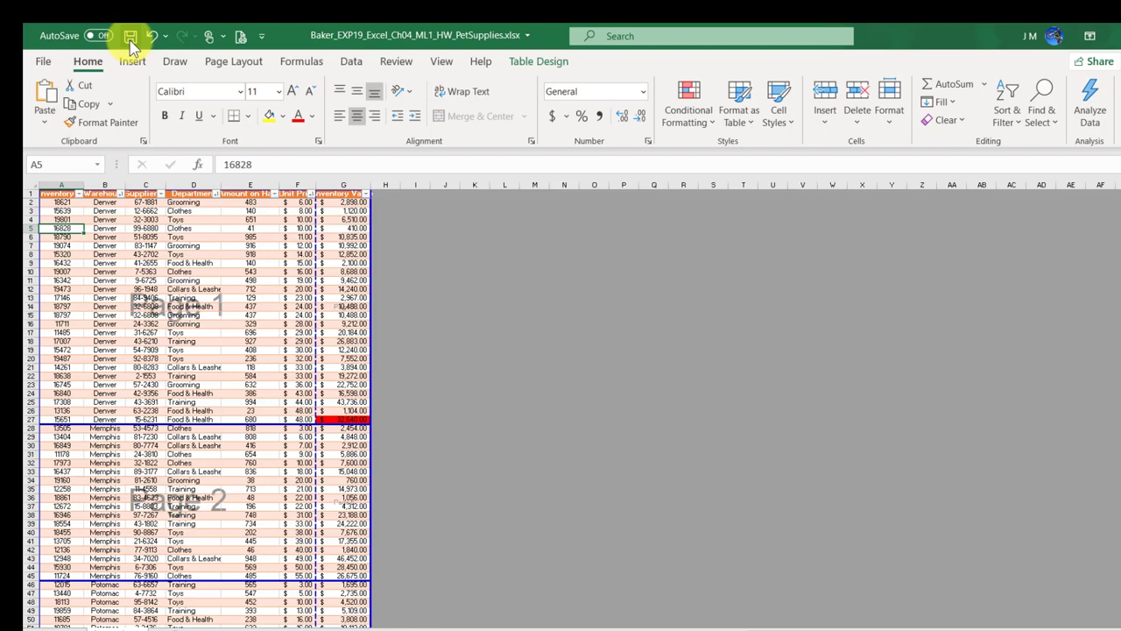
left_click(130, 37)
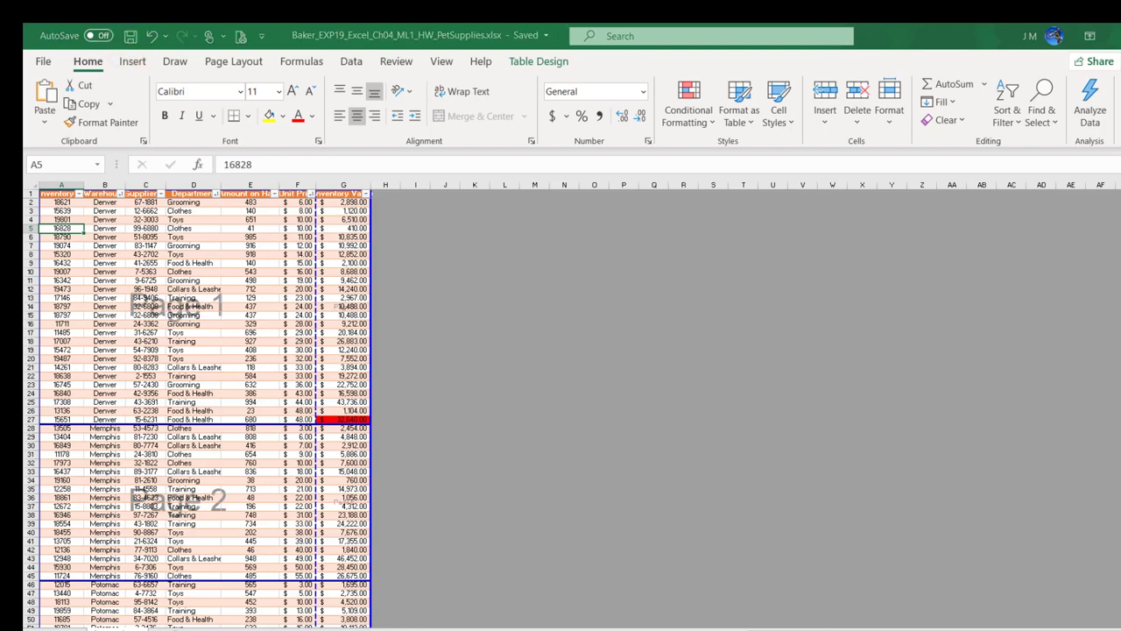
key("alt+Tab")
scroll(805, 606, "down", 4)
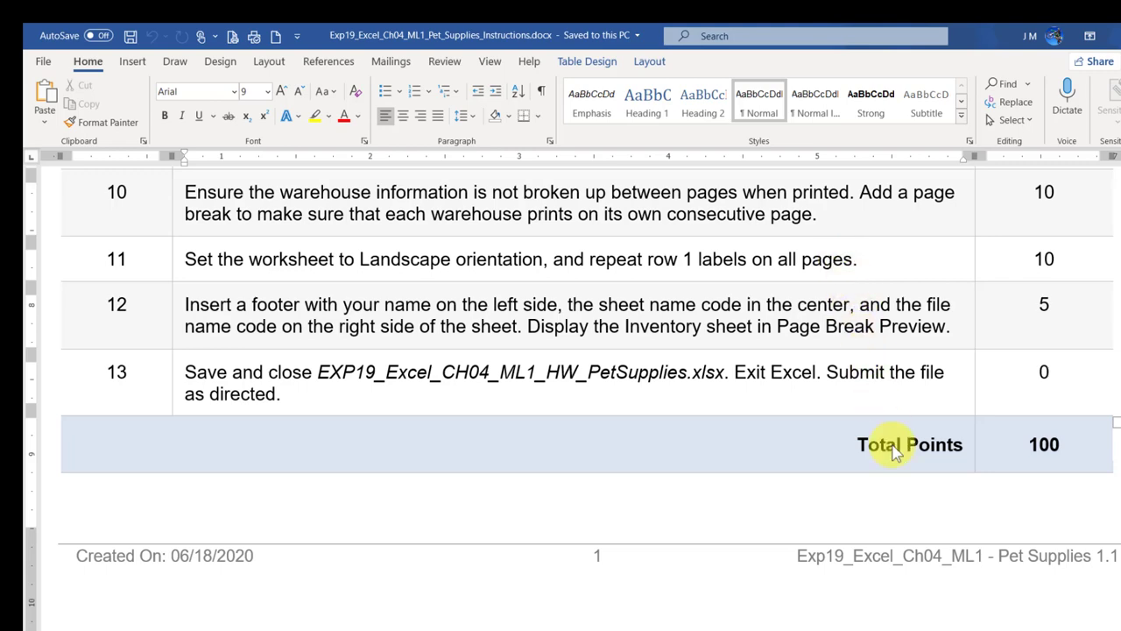
- After reading steps 11–13, return to the Excel workbook in Page Break Preview
left_click(936, 624)
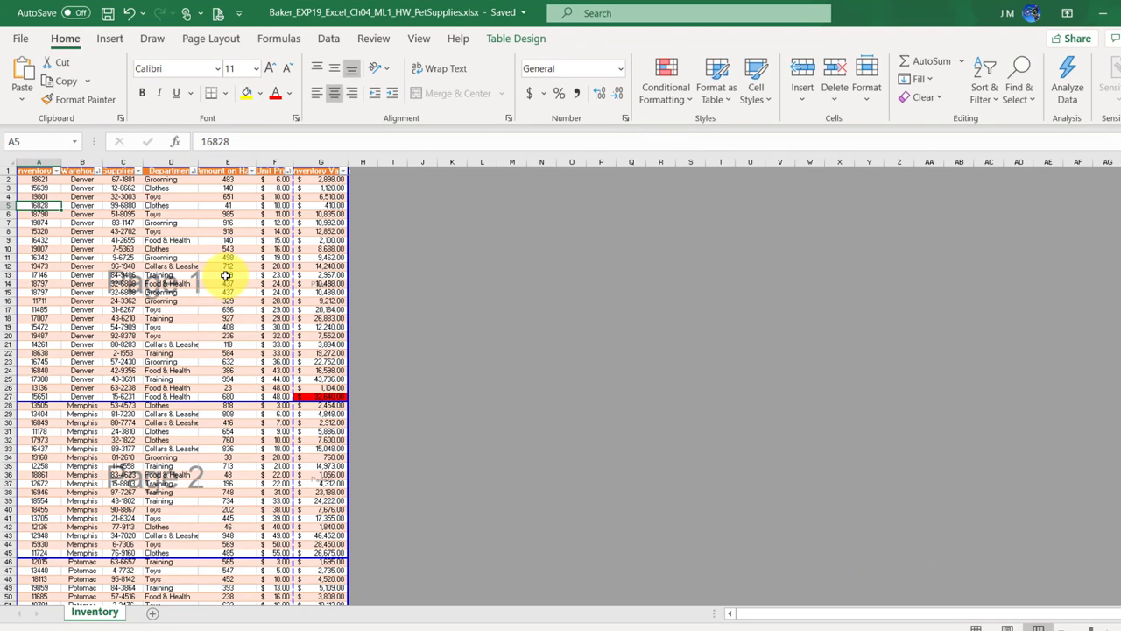
- Set the Inventory sheet's page orientation to Landscape in Page Setup
left_click(211, 38)
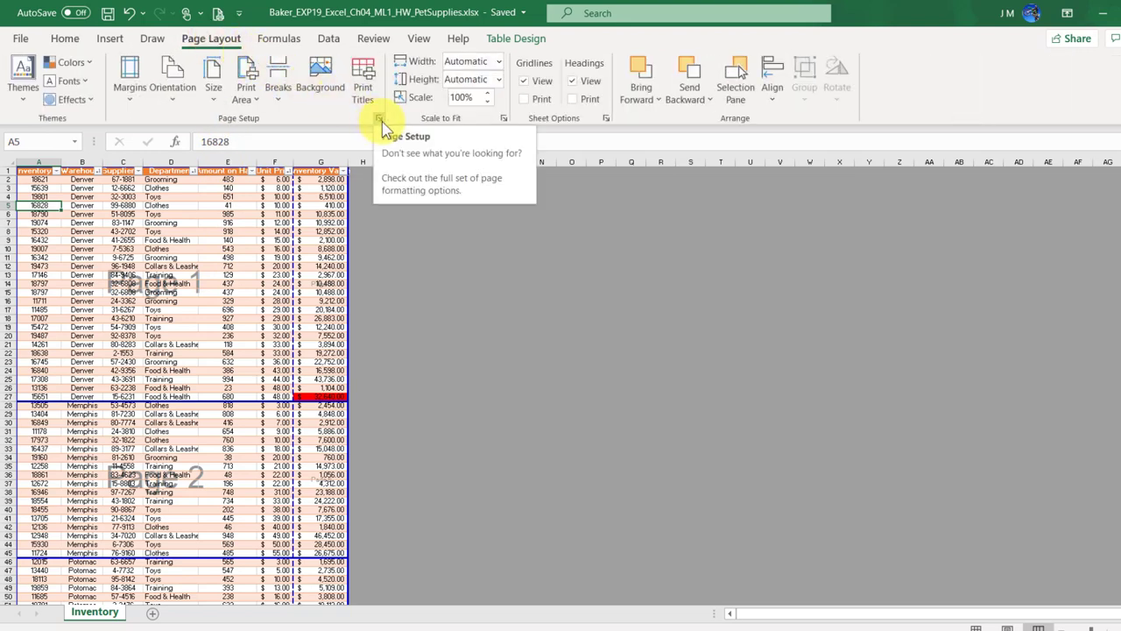
left_click(380, 120)
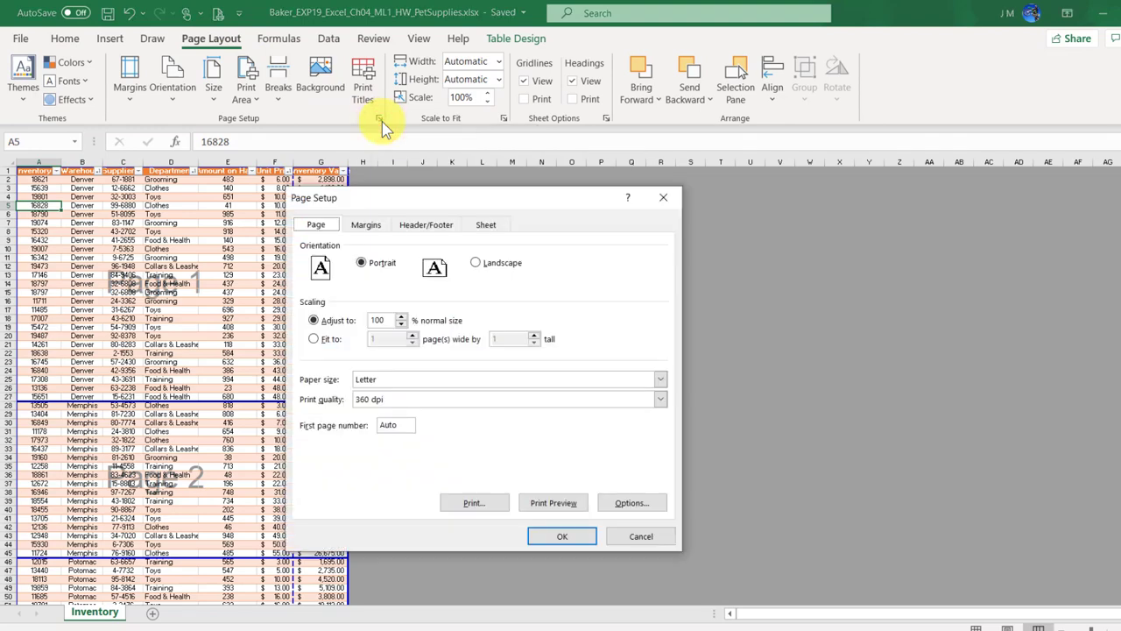
left_click(476, 264)
left_click(477, 265)
left_click(571, 536)
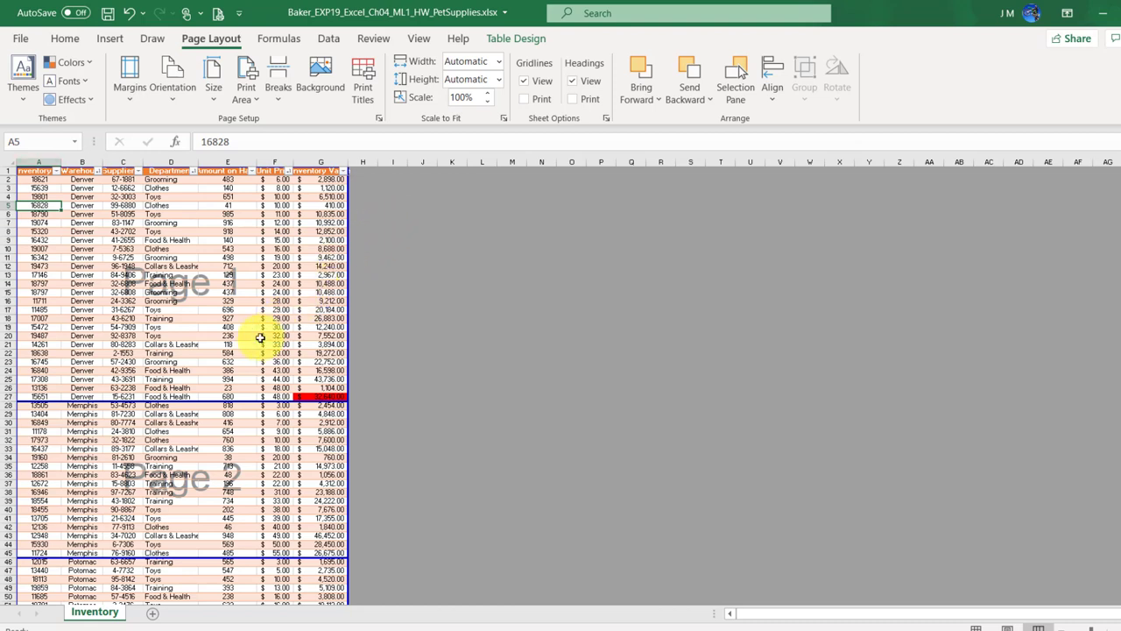
- Save the landscape workbook after checking the Potomac and San Diego pages
scroll(260, 337, "down", 4)
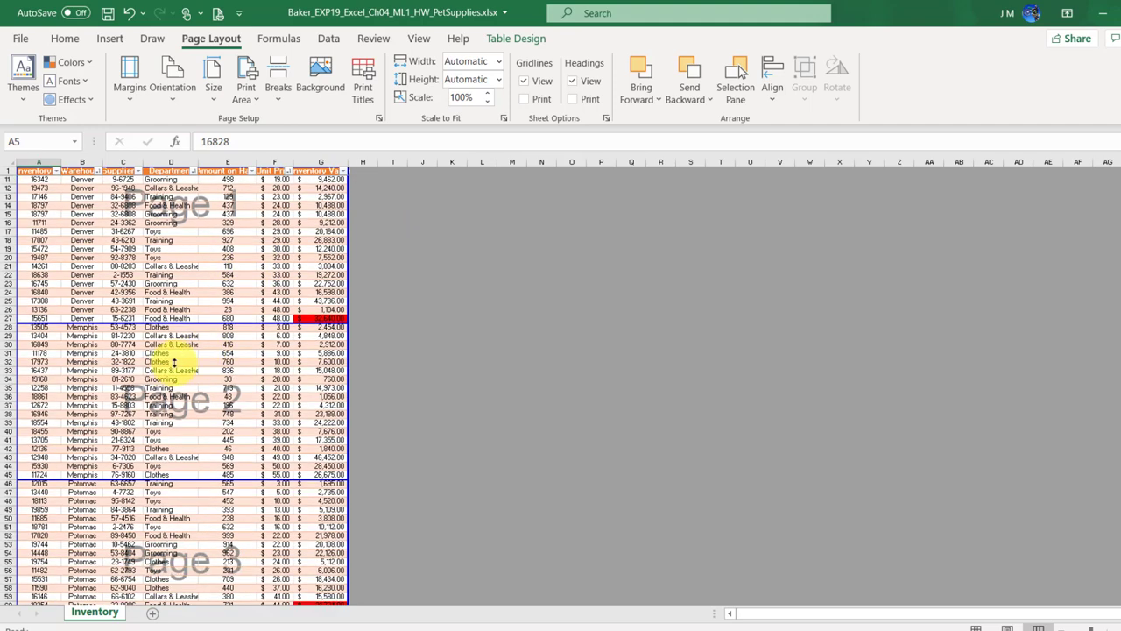
scroll(143, 372, "down", 8)
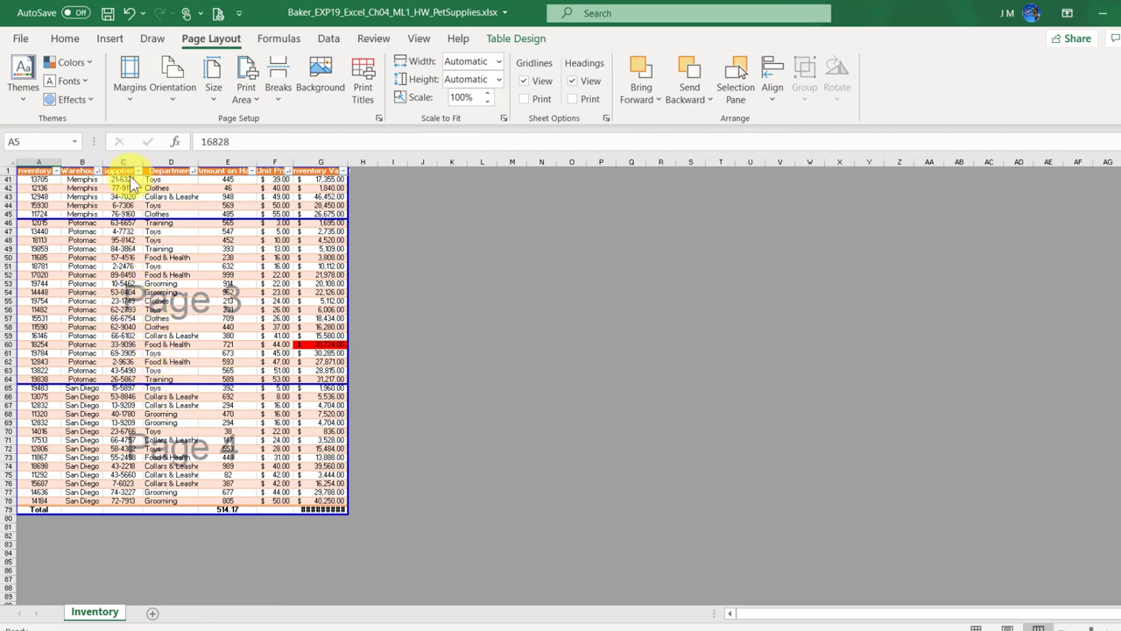
left_click(107, 12)
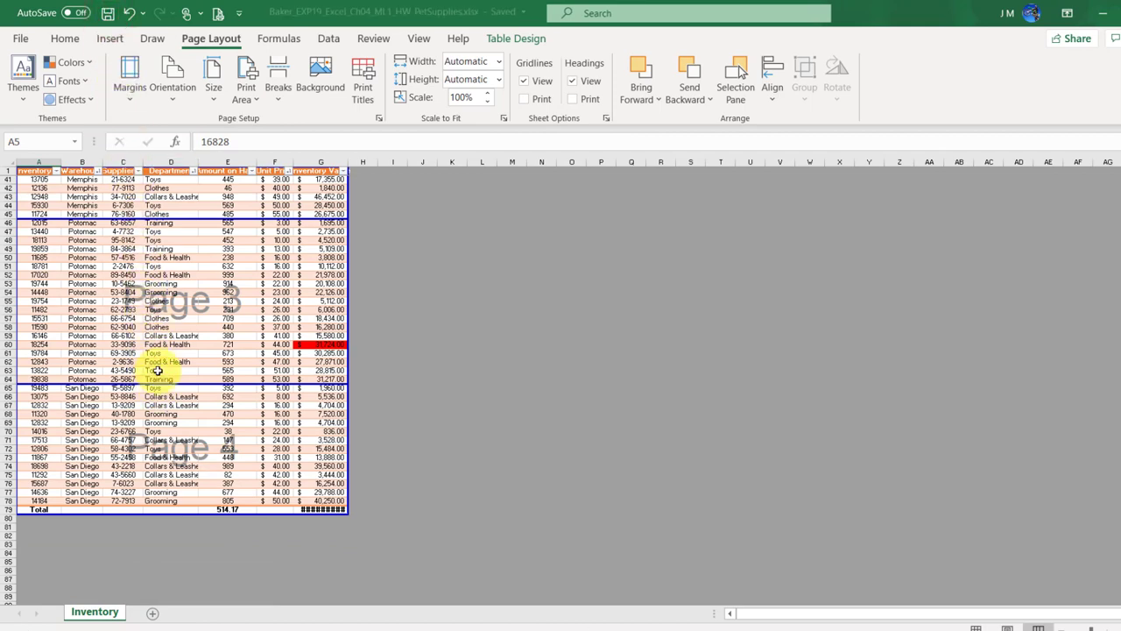
scroll(155, 367, "up", 12)
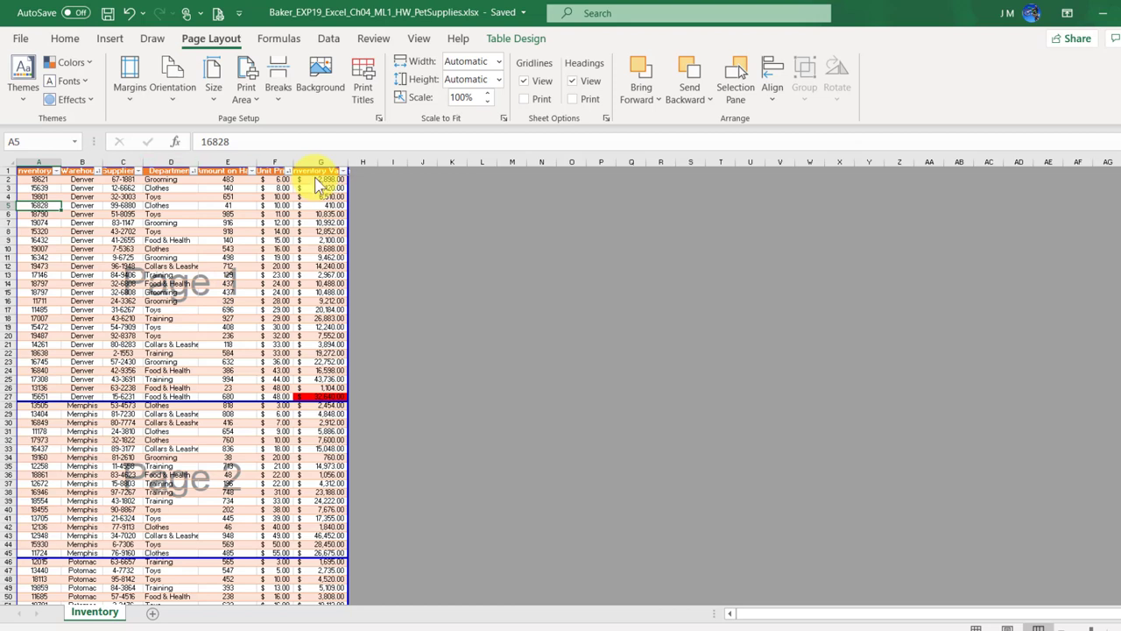
left_click(20, 39)
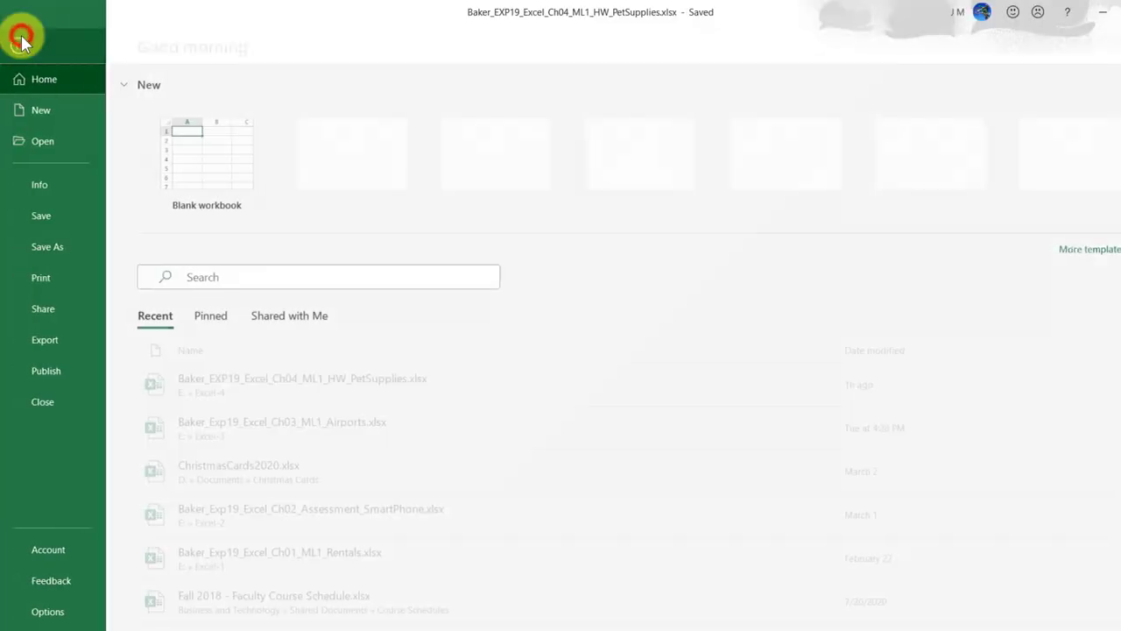
left_click(56, 277)
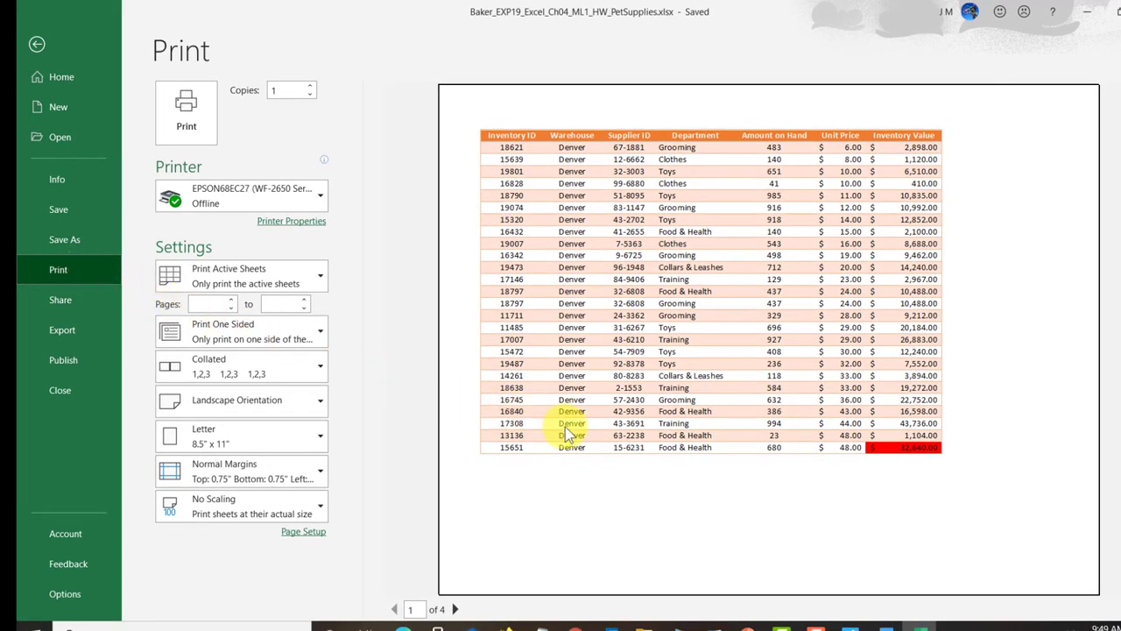
left_click(456, 610)
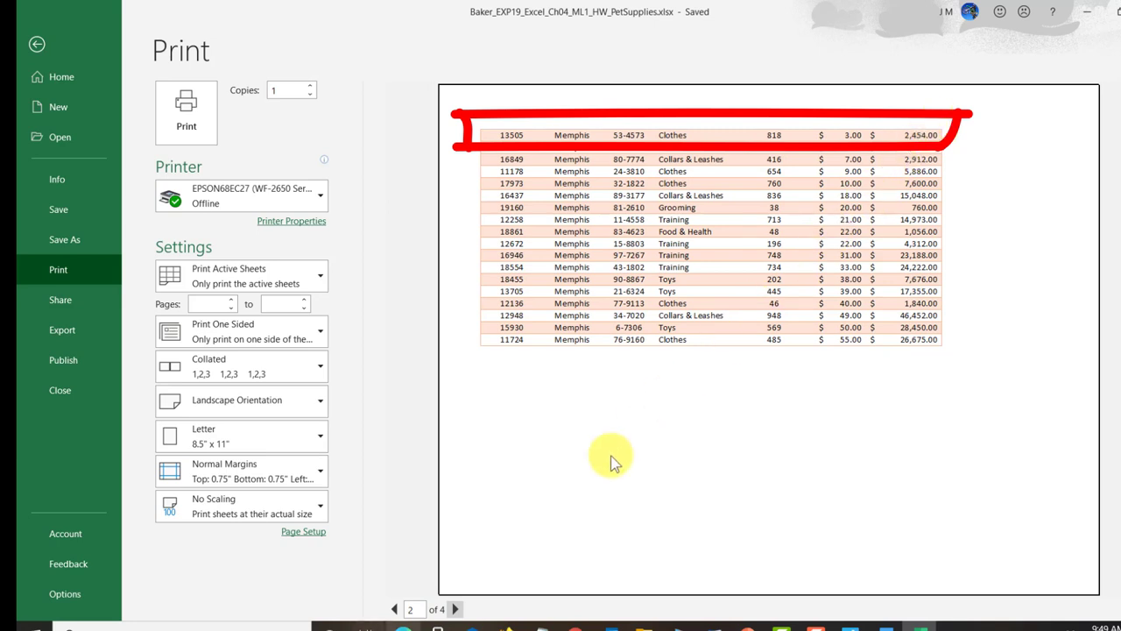
left_click(456, 610)
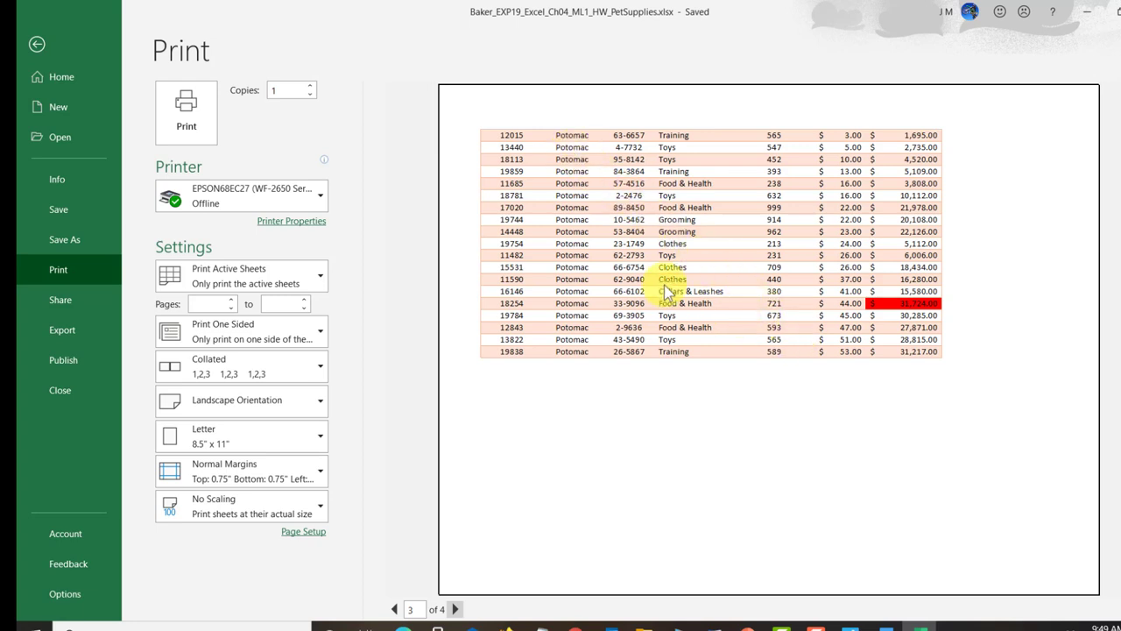
left_click(48, 44)
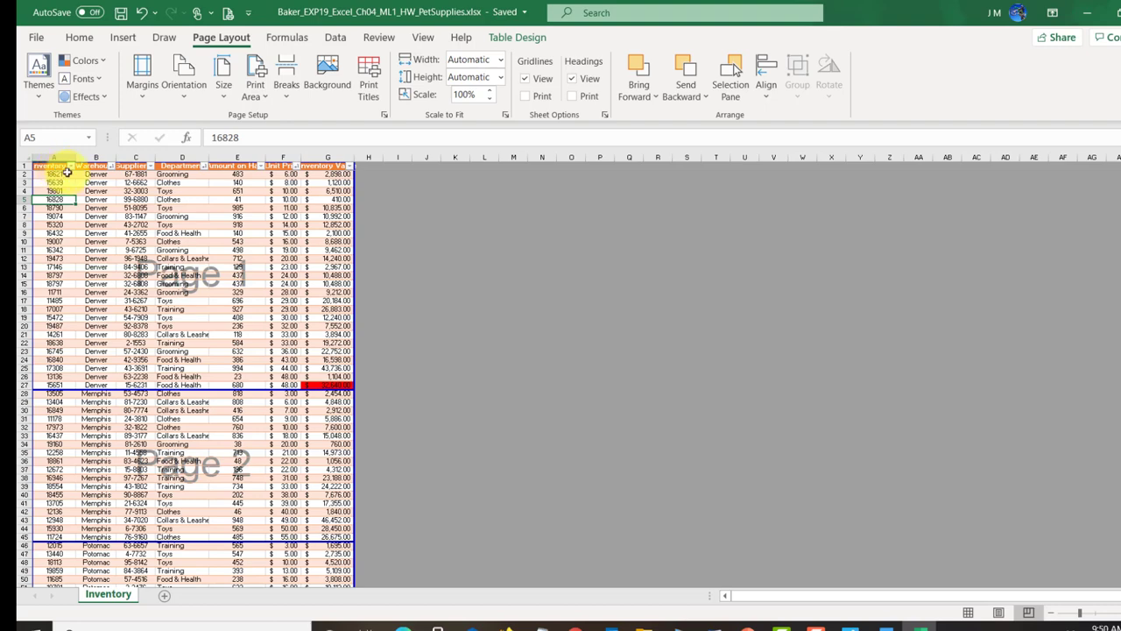
- Return to Normal view and set Rows to repeat at top to $1:$1 in Page Setup
left_click(966, 613)
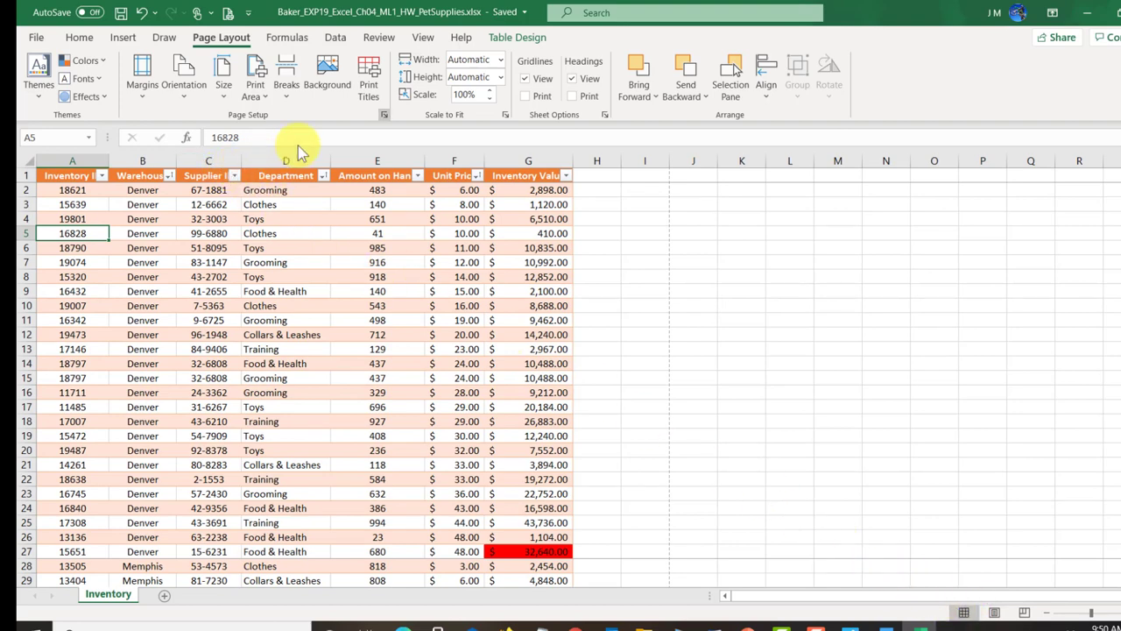
left_click(384, 116)
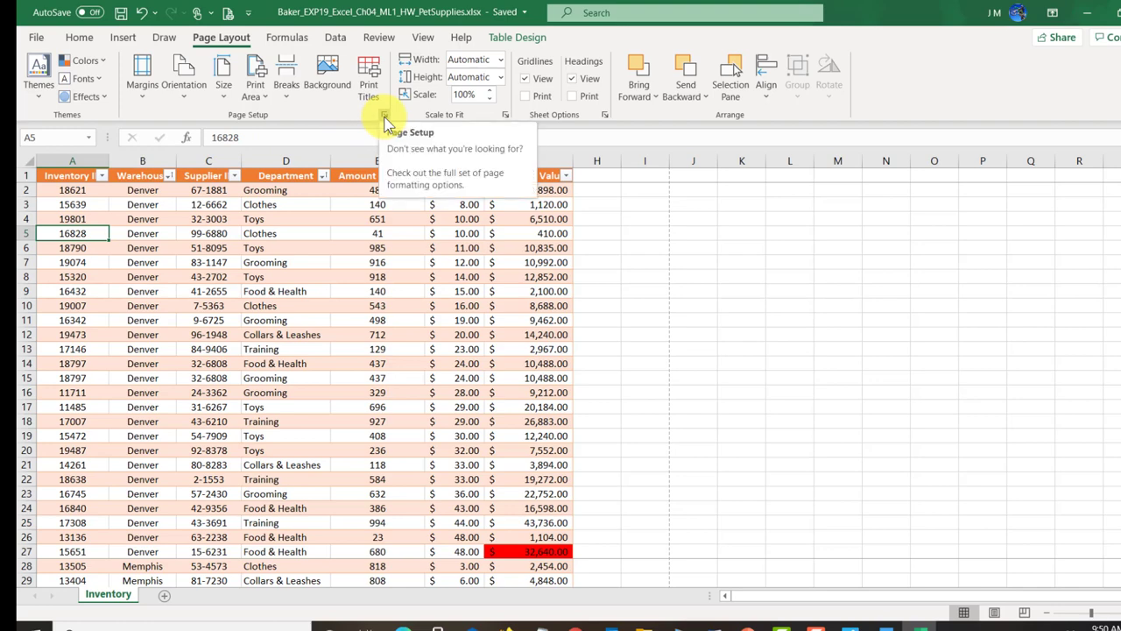
left_click(383, 117)
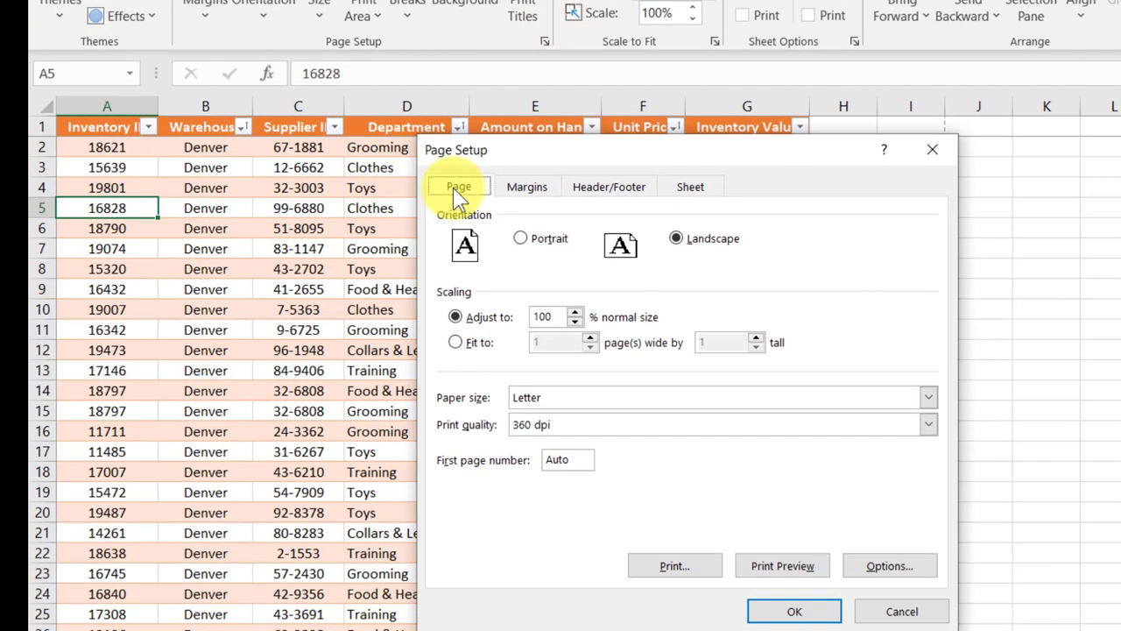
left_click(512, 196)
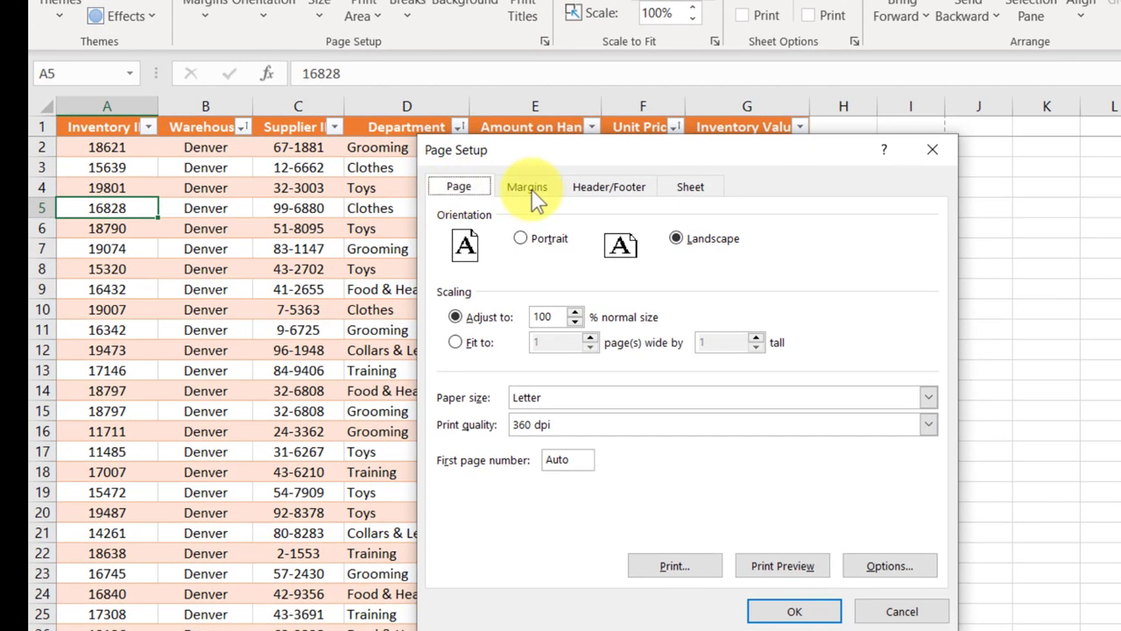
left_click(606, 189)
left_click(691, 189)
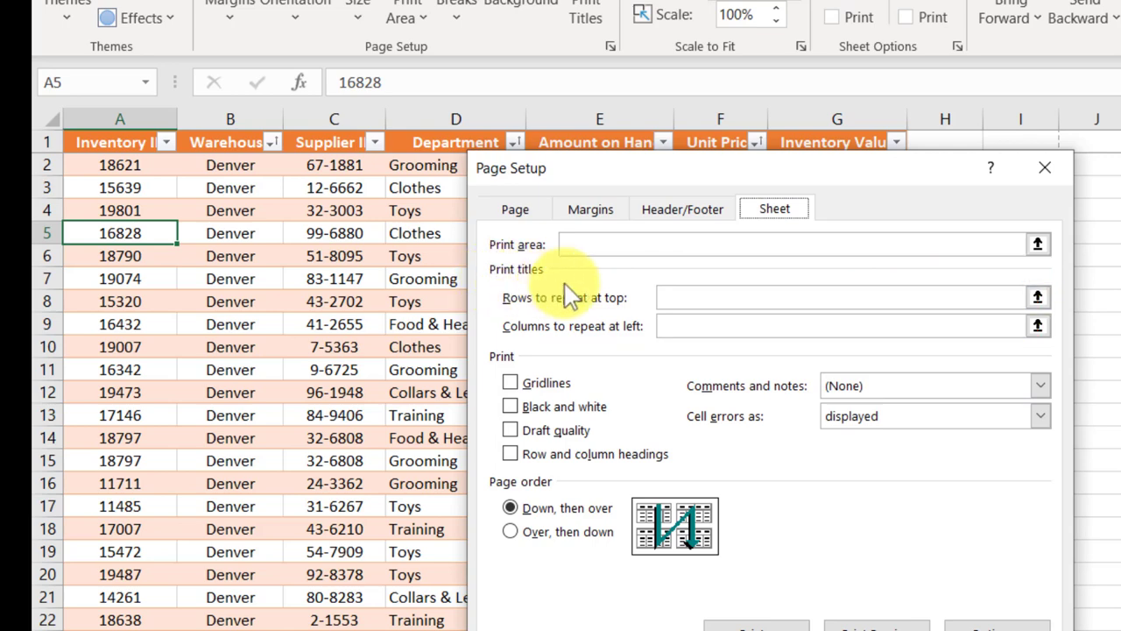
left_click(688, 295)
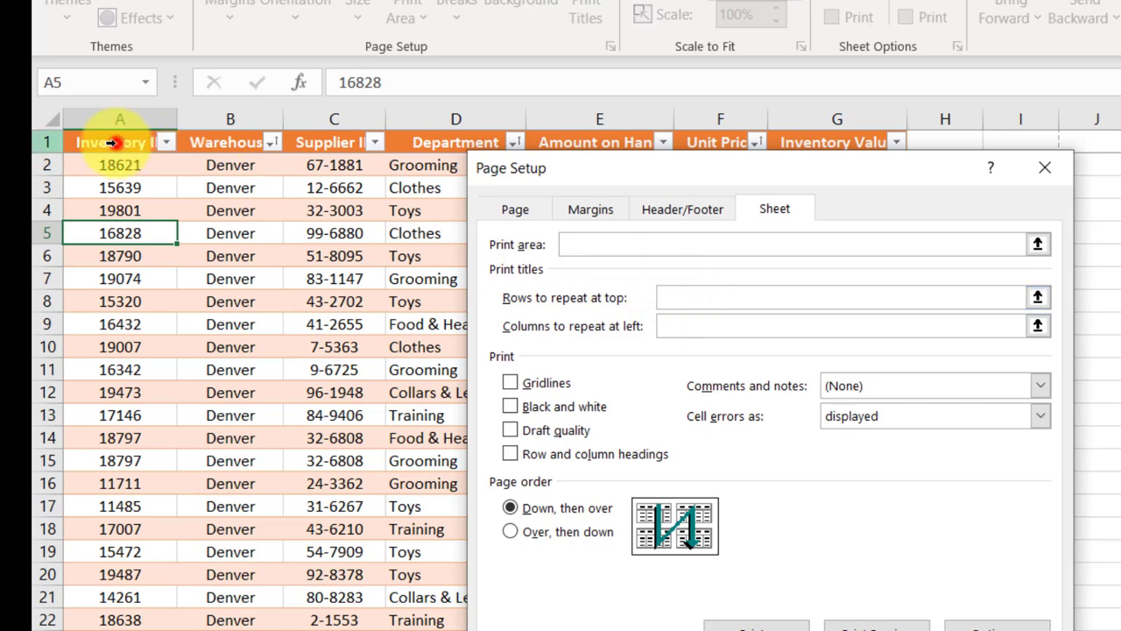
left_click(111, 142)
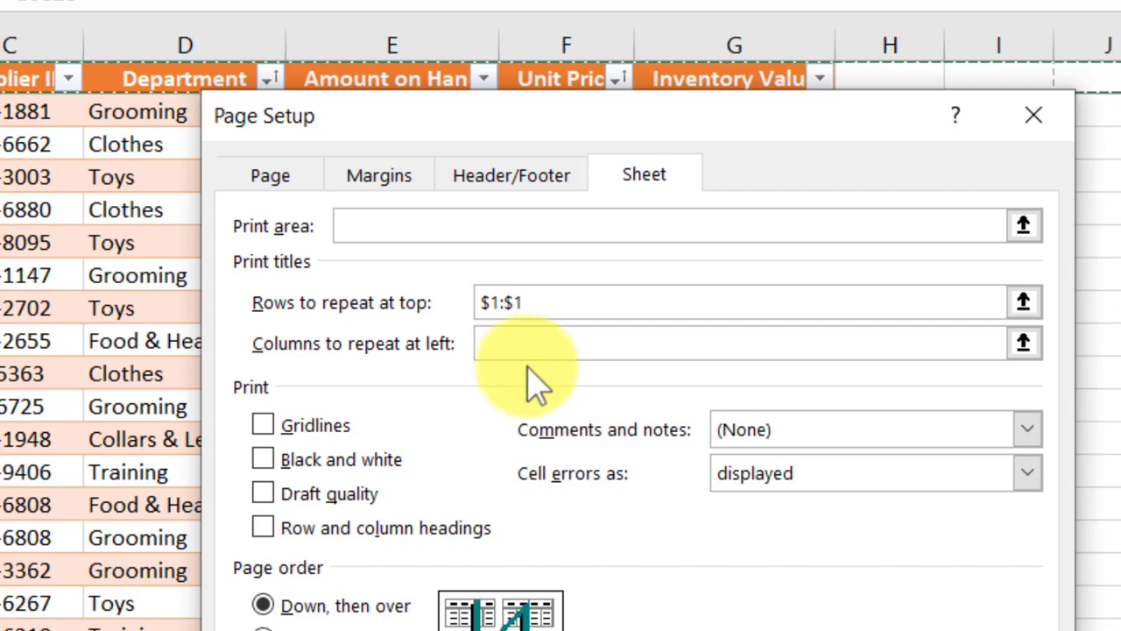
key("Return")
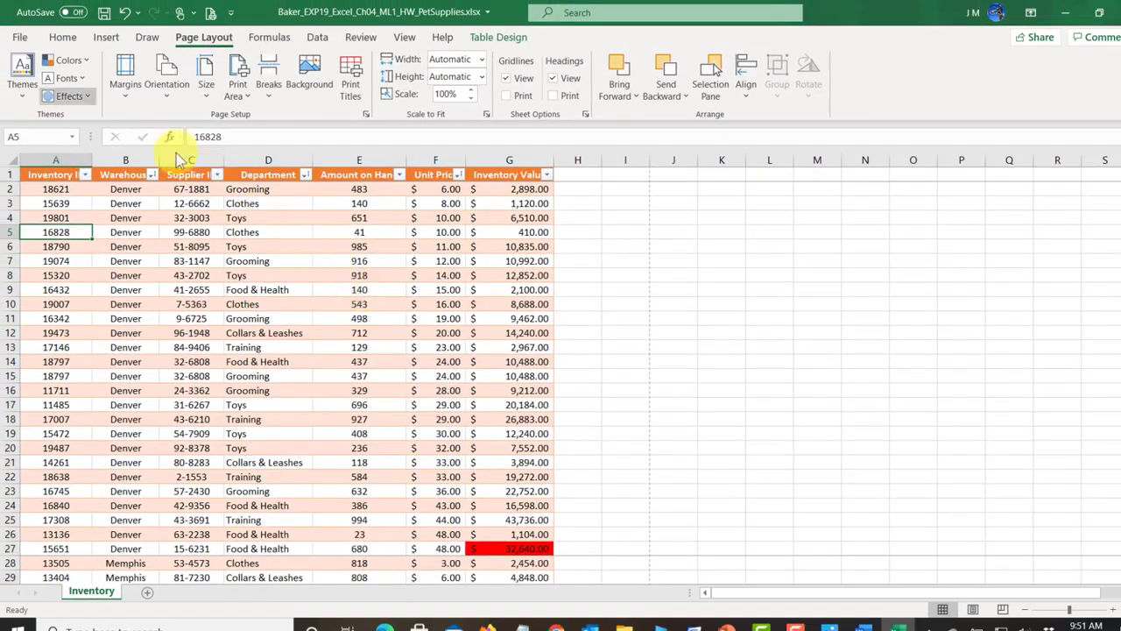
left_click(20, 37)
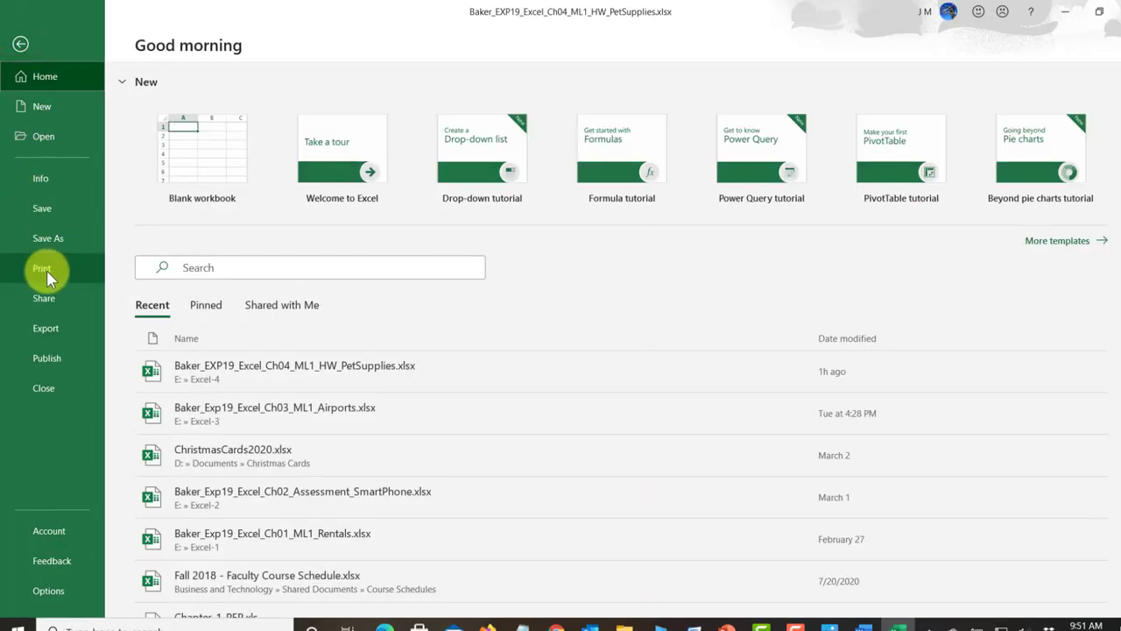
left_click(44, 268)
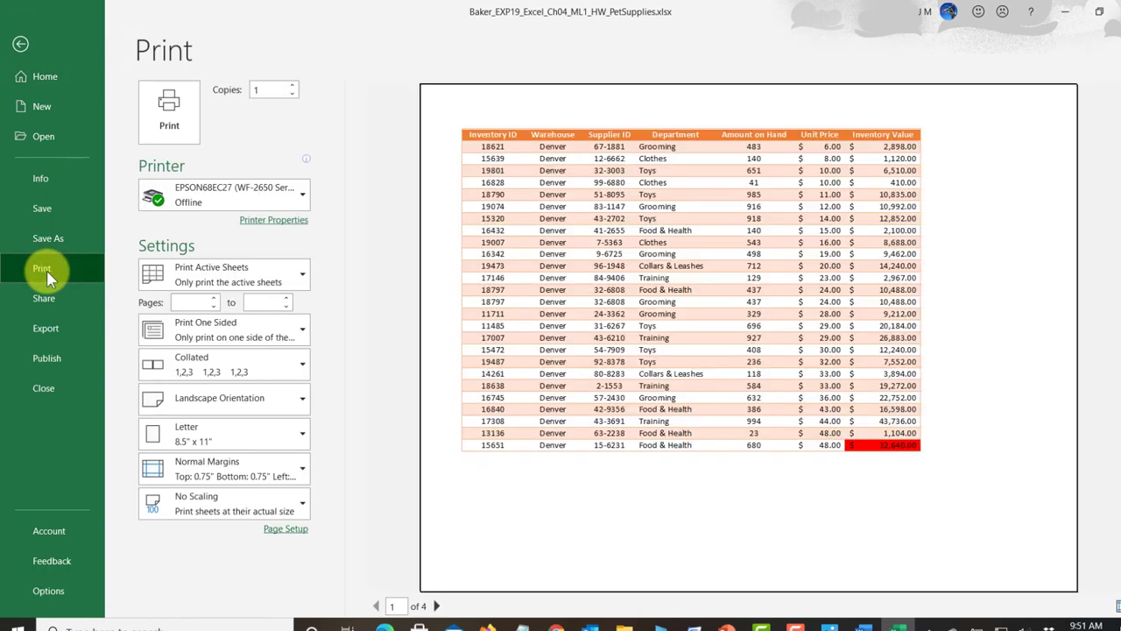
mouse_move(433, 106)
left_mouse_down()
mouse_move(440, 145)
mouse_move(750, 150)
mouse_move(914, 134)
left_mouse_up()
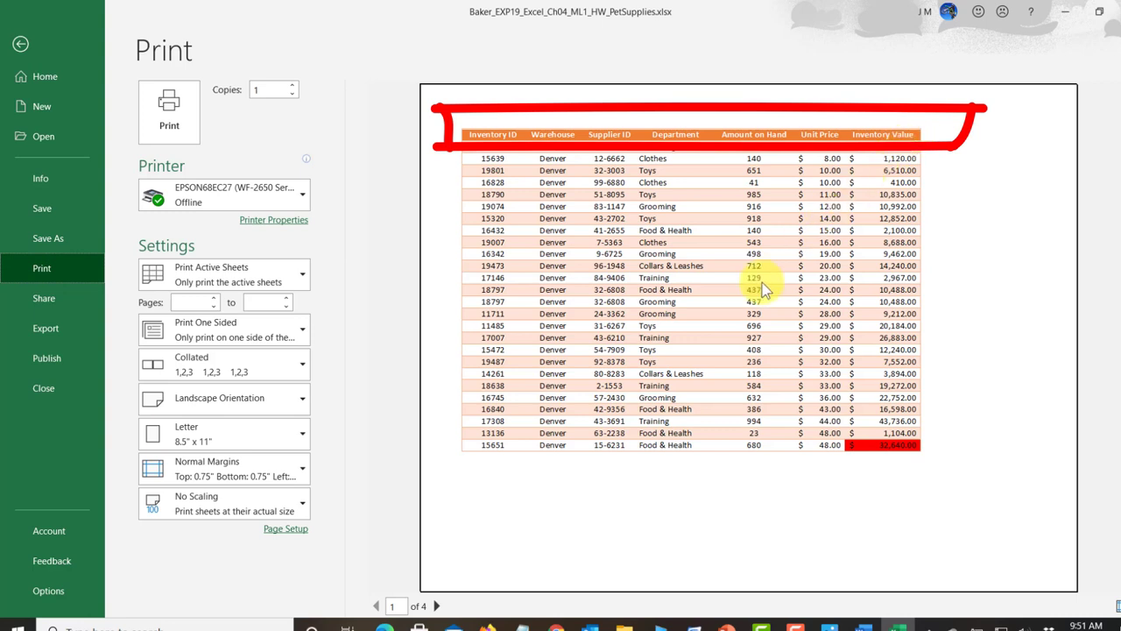
left_click(437, 605)
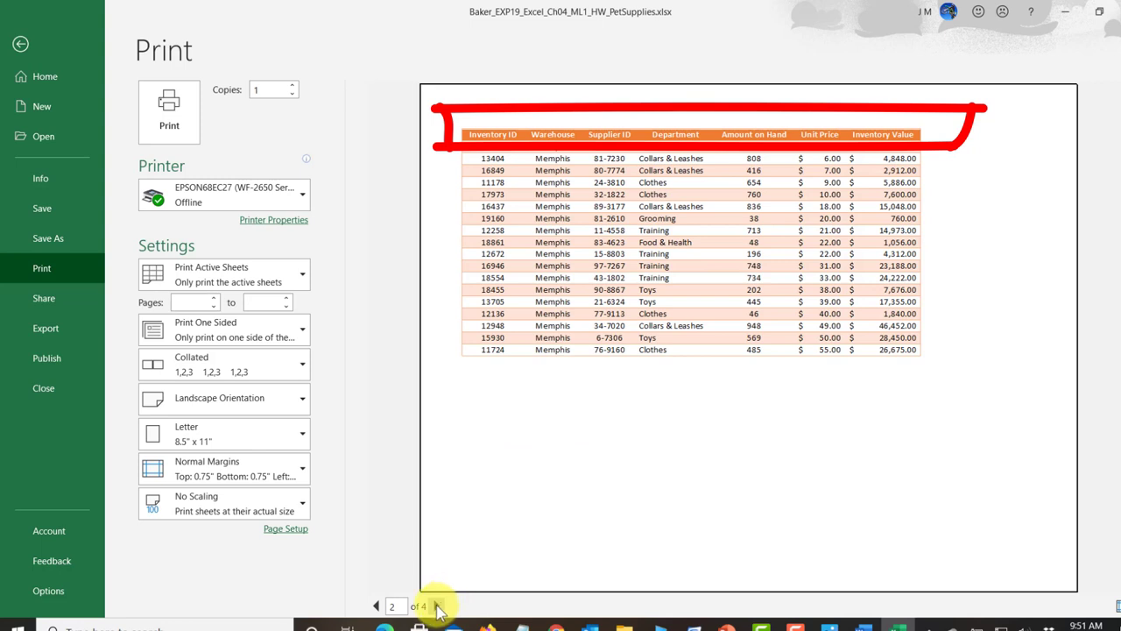
left_click(437, 605)
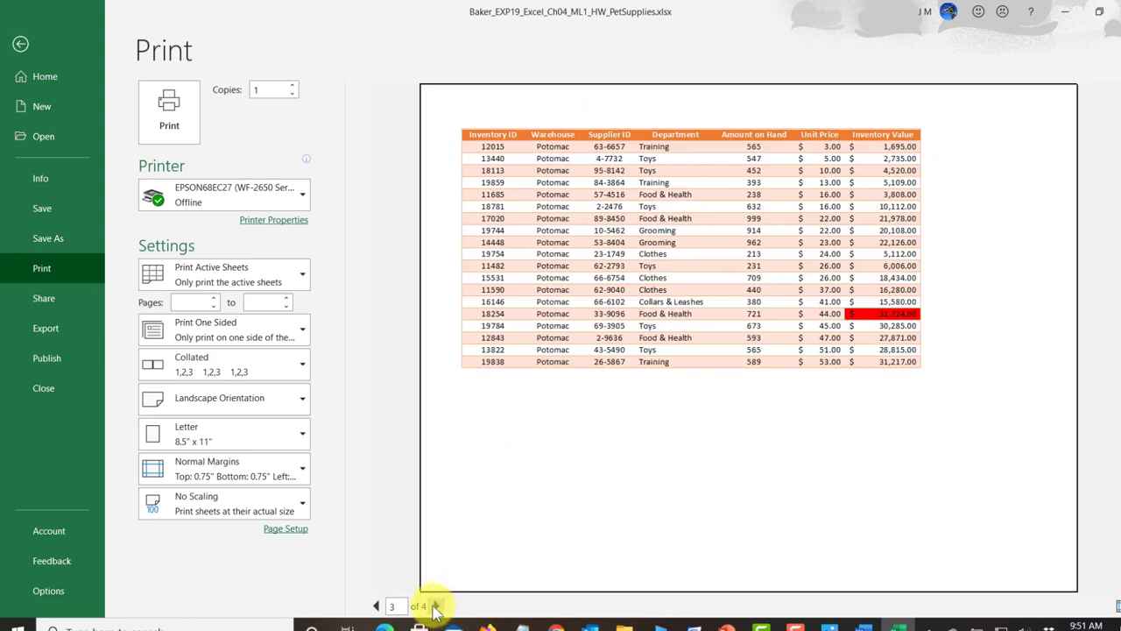
left_click(436, 606)
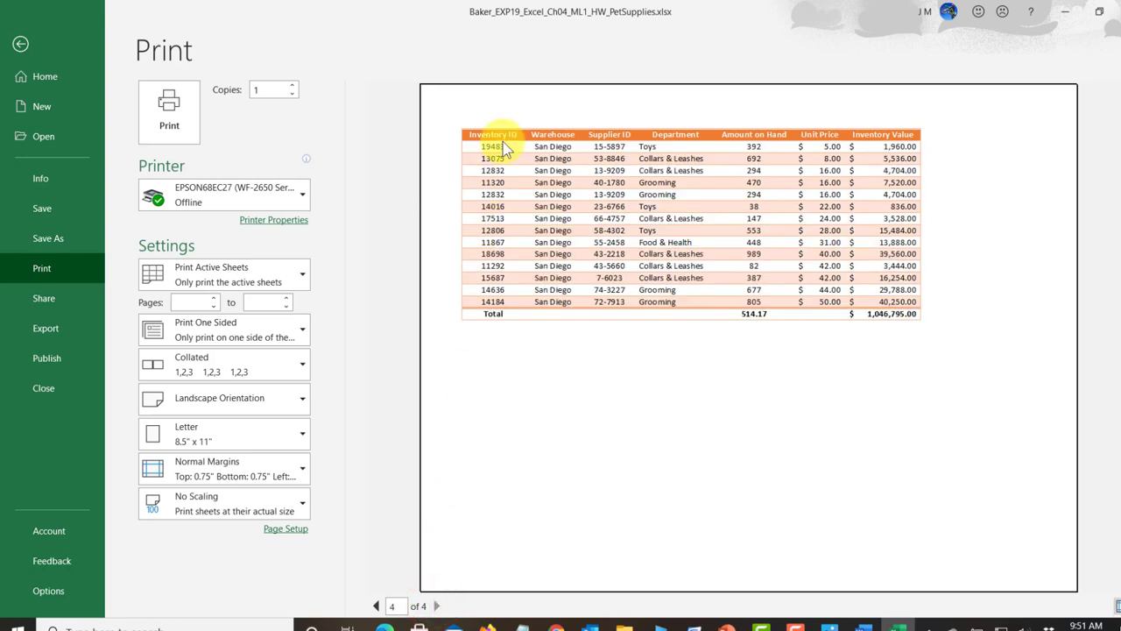
left_click(21, 43)
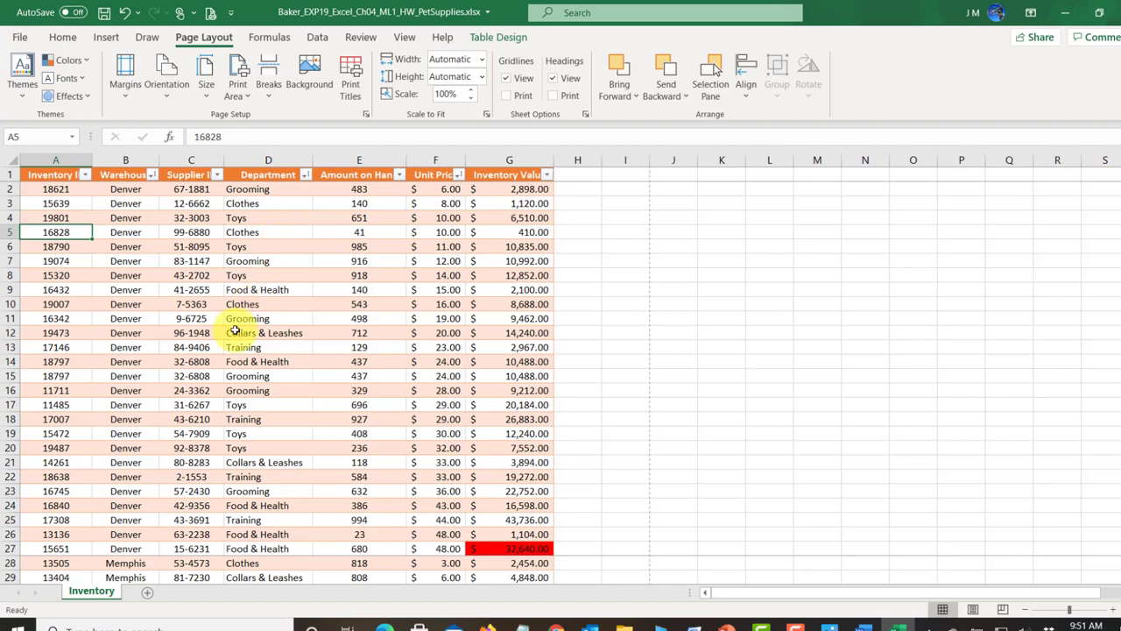
- Save the workbook, read the footer step in Word, and come back to Excel
scroll(235, 331, "down", 5)
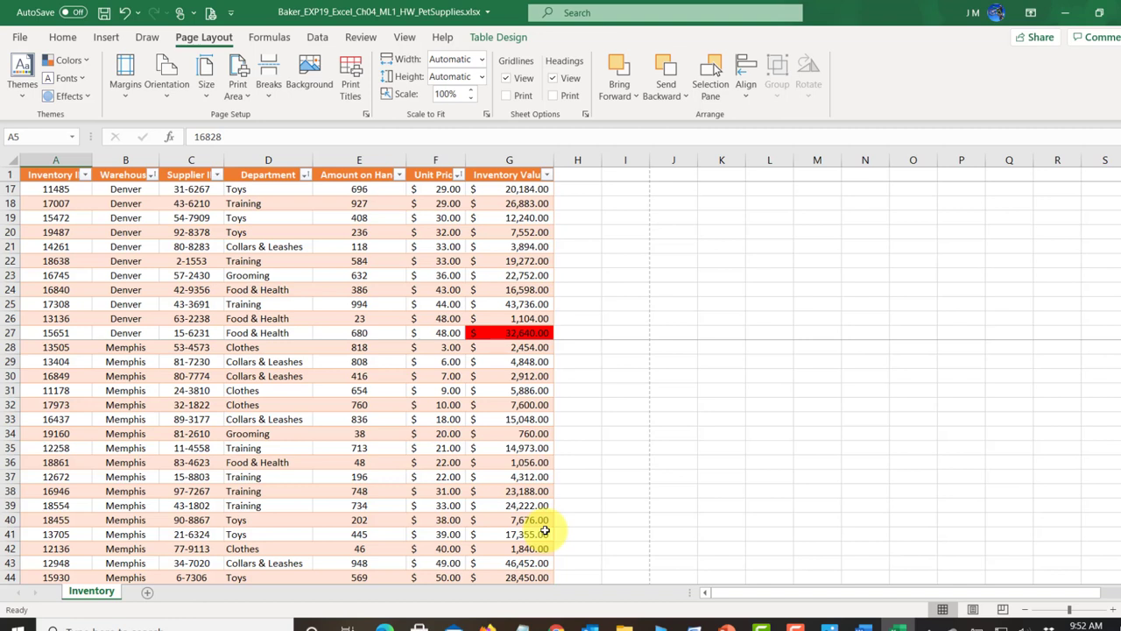
left_click(103, 12)
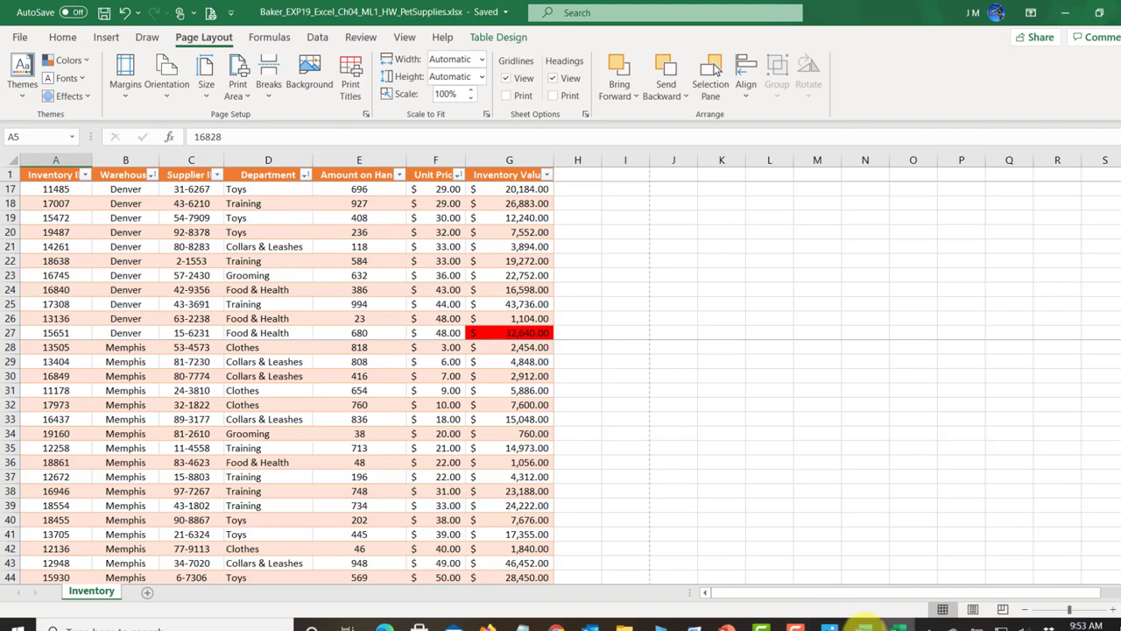
left_click(863, 627)
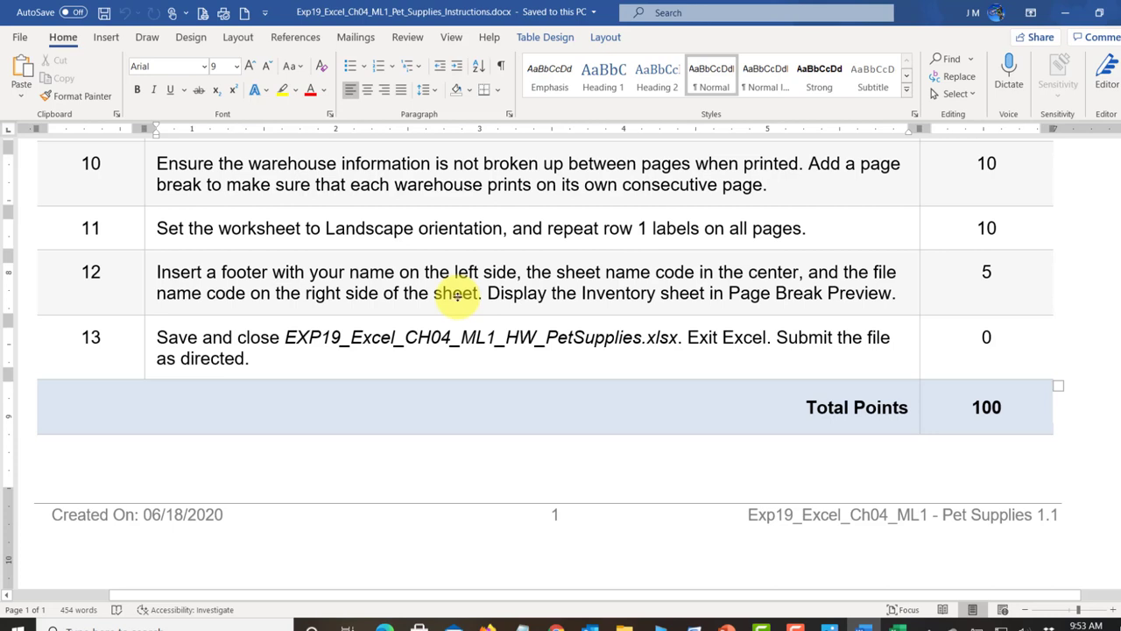
left_click(897, 623)
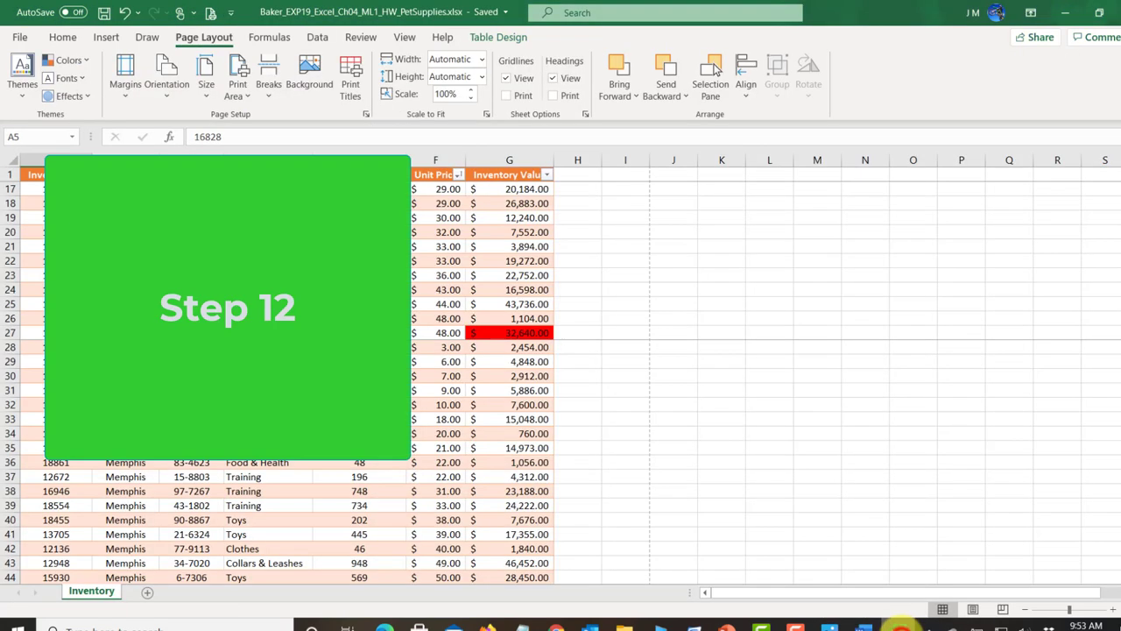
- Start a custom footer in Page Setup and enter the student's name in its left section
left_click(366, 117)
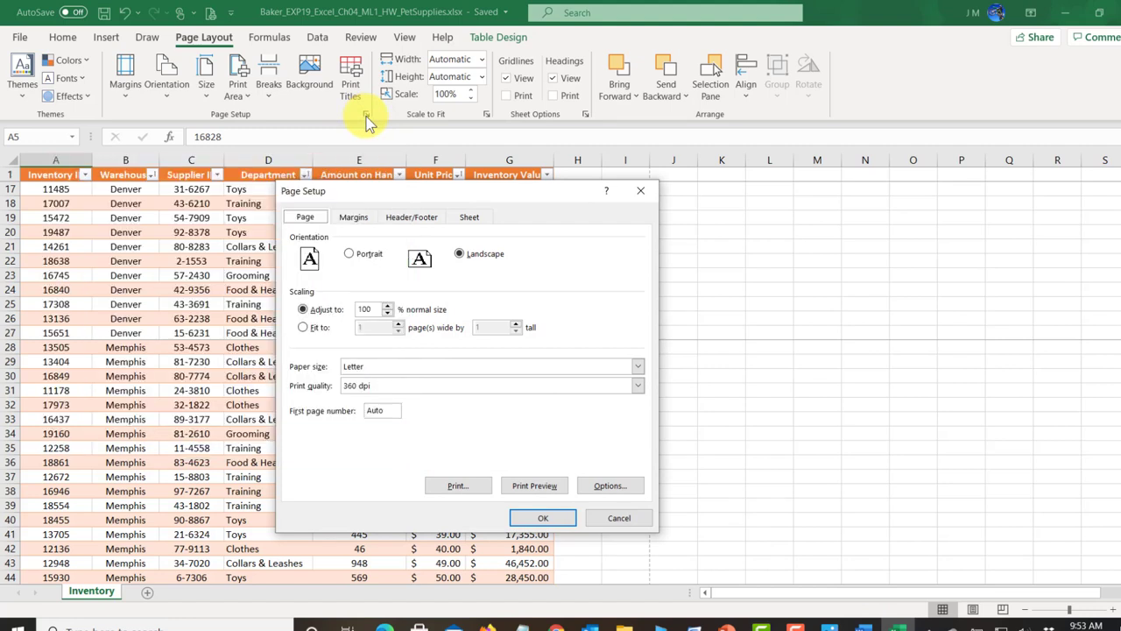
left_click(408, 219)
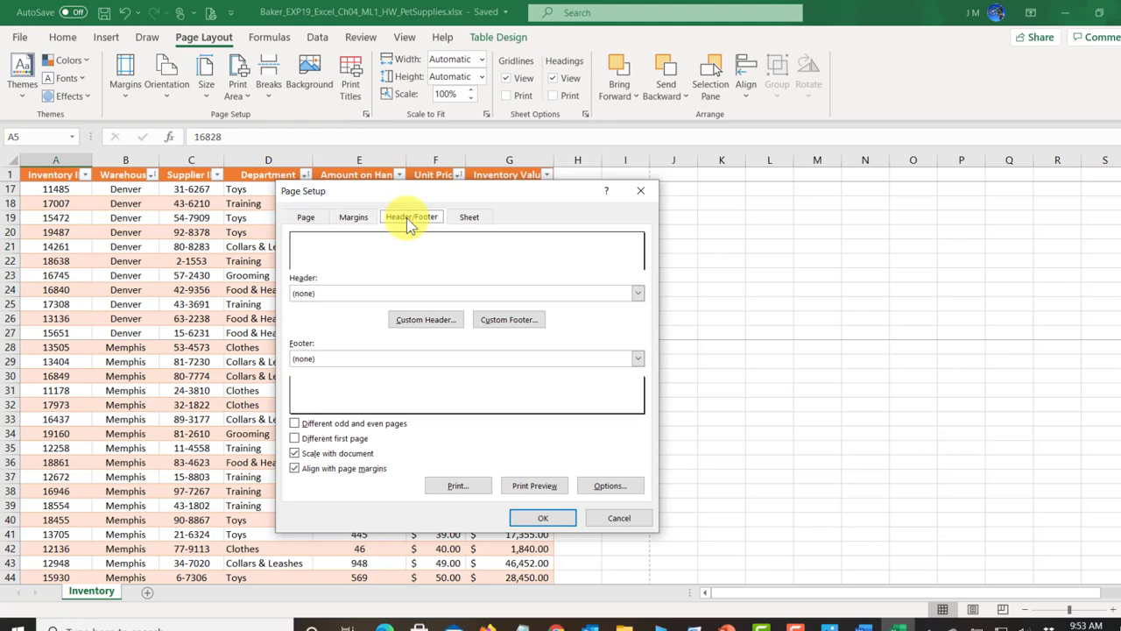
left_click(509, 320)
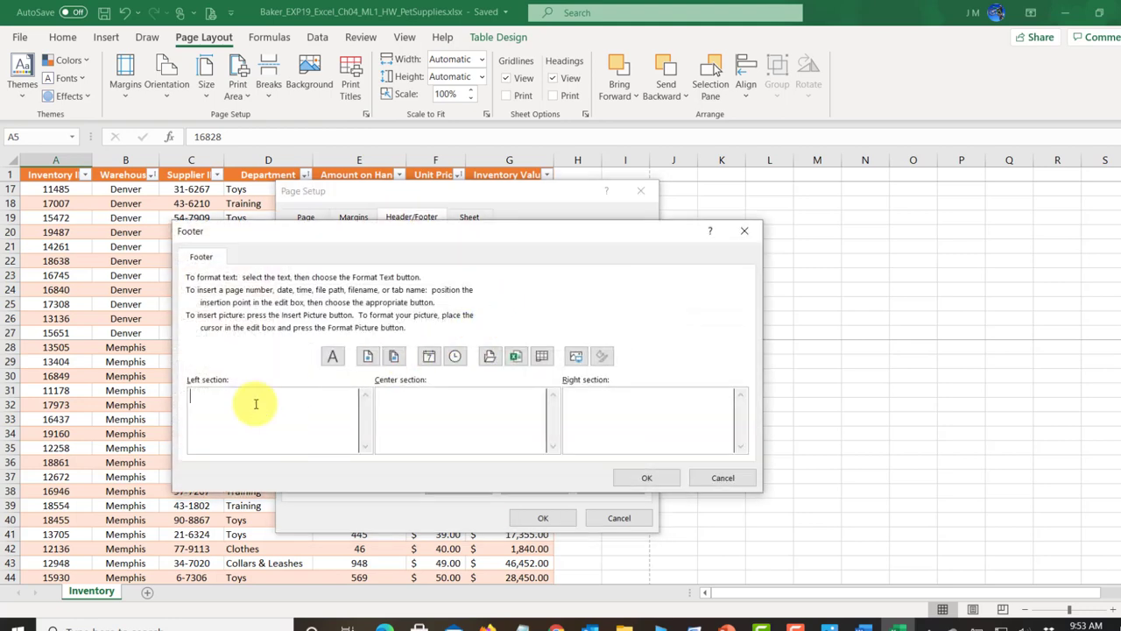
type("Betty Baker")
key("Tab")
- Add the sheet name code centred and the file name code at right, then preview the pages
left_click(543, 357)
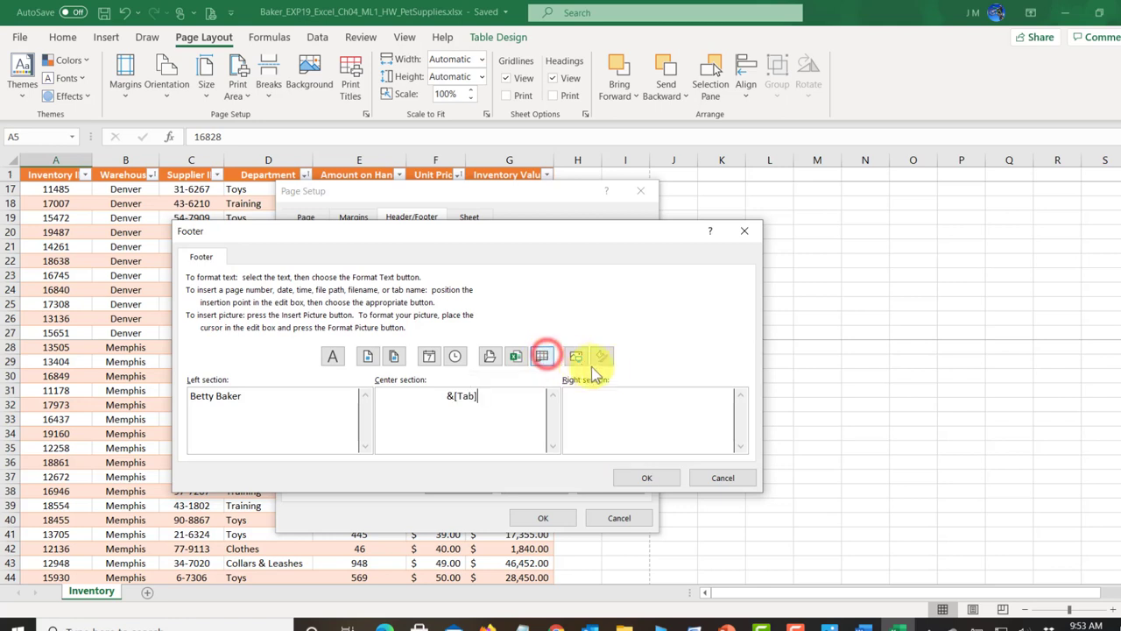
left_click(700, 397)
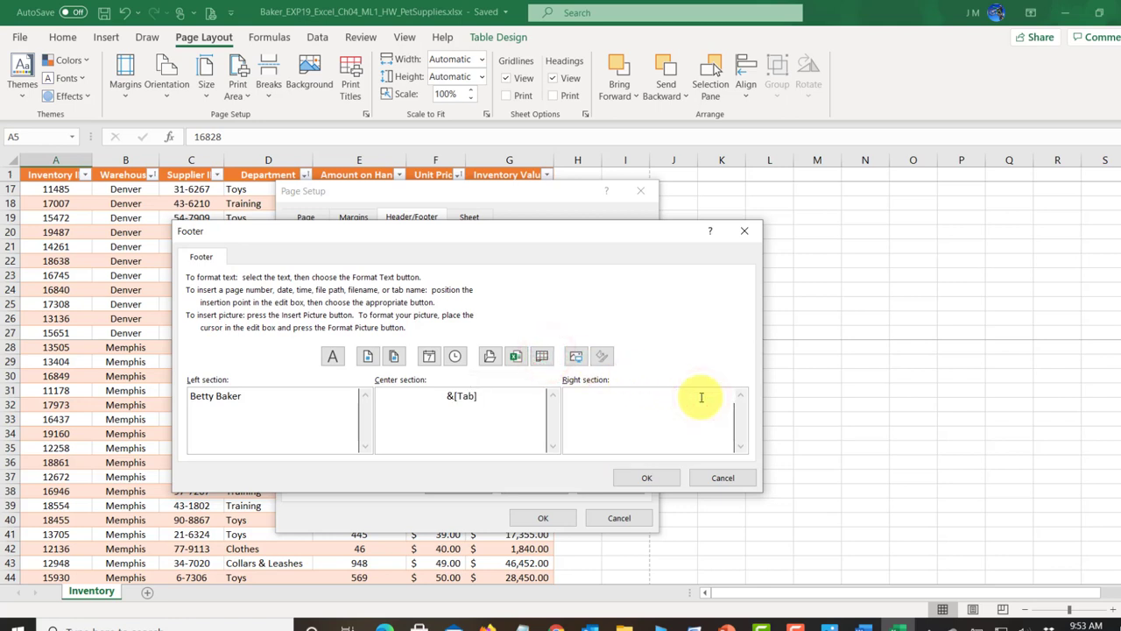
left_click(517, 357)
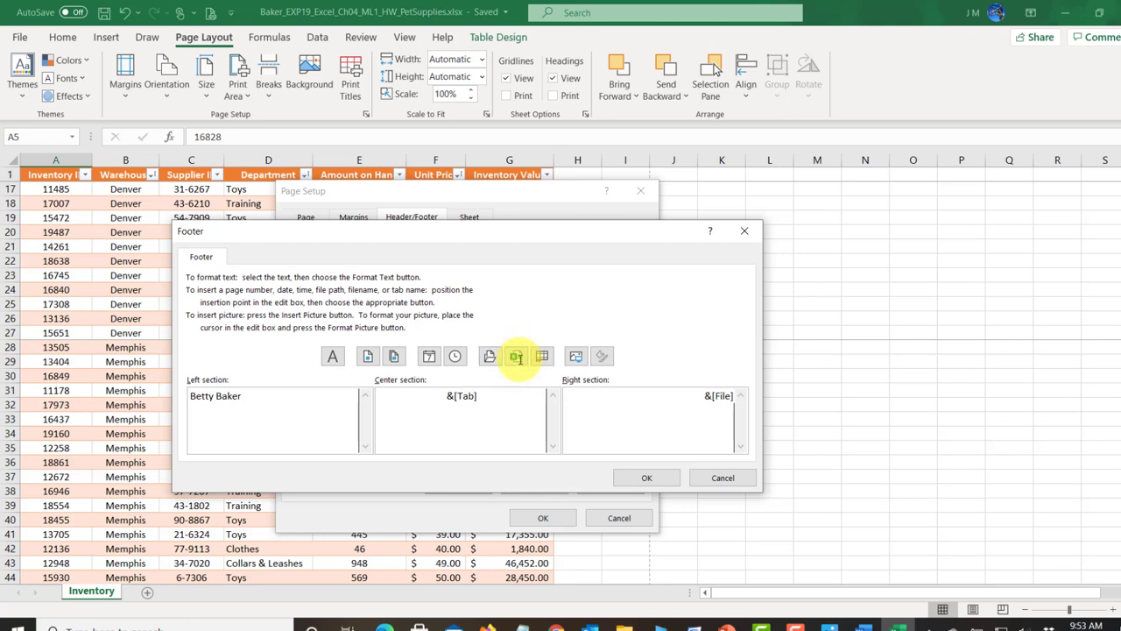
left_click(661, 475)
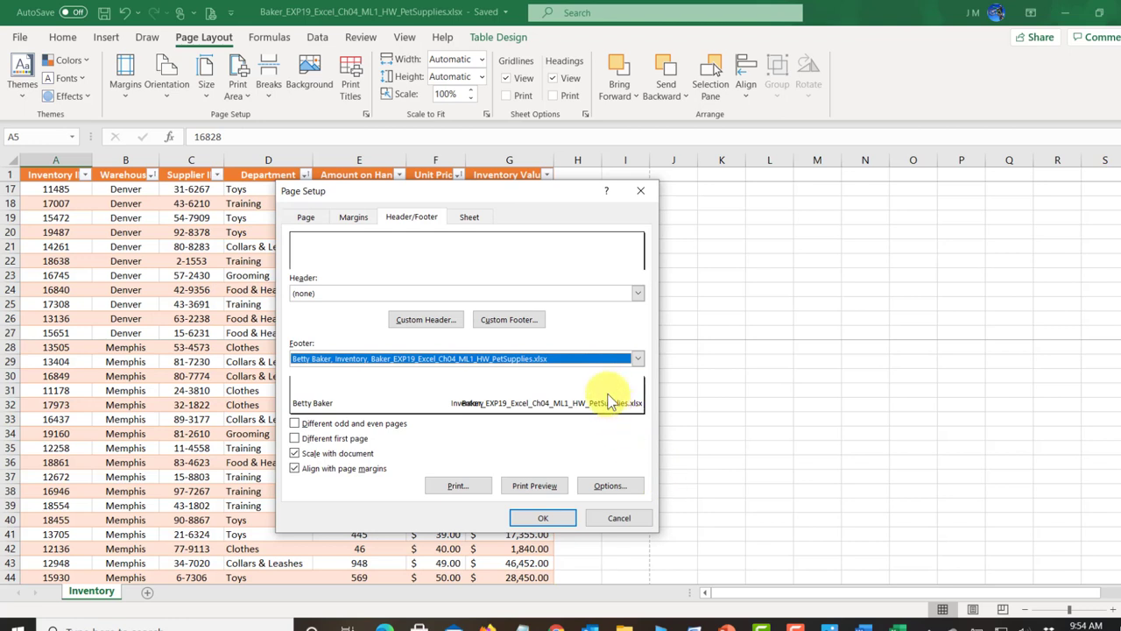
left_click(534, 487)
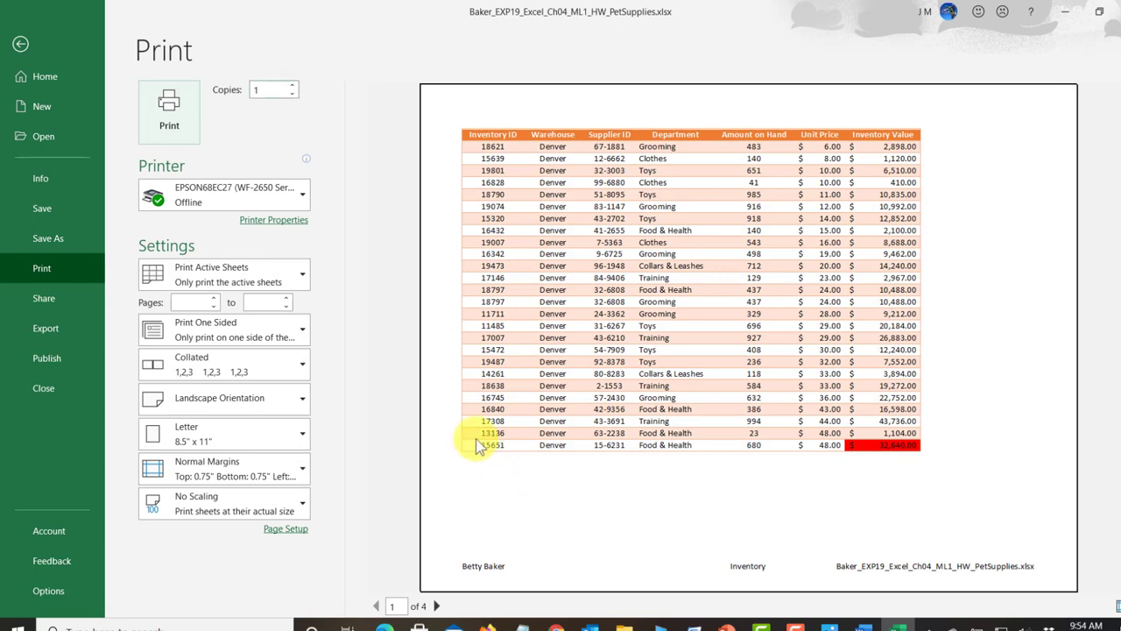
- Return from Print Preview to the Inventory worksheet and save the workbook
left_click(21, 44)
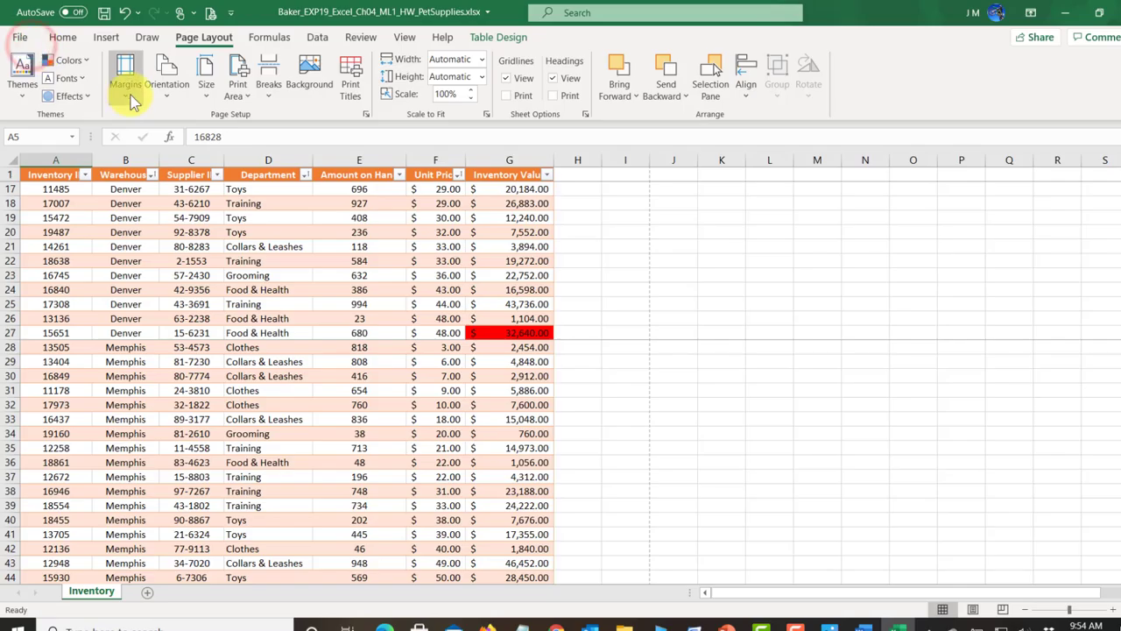
left_click(104, 14)
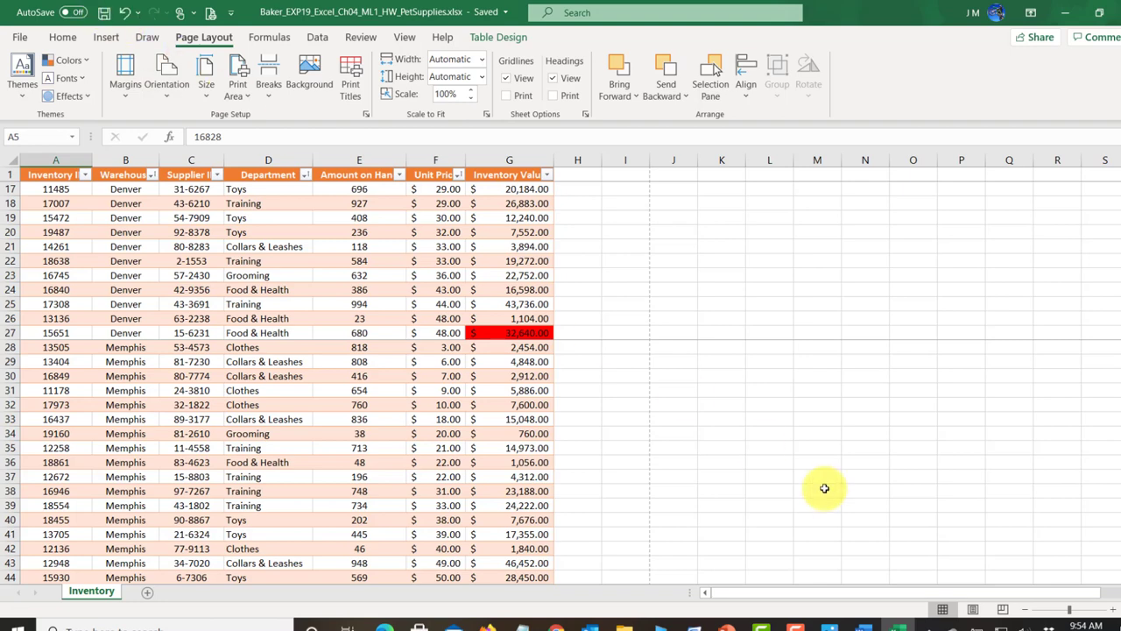
- Put the Inventory sheet in Page Break Preview, check the Word instructions, save, and exit Excel
left_click(1002, 609)
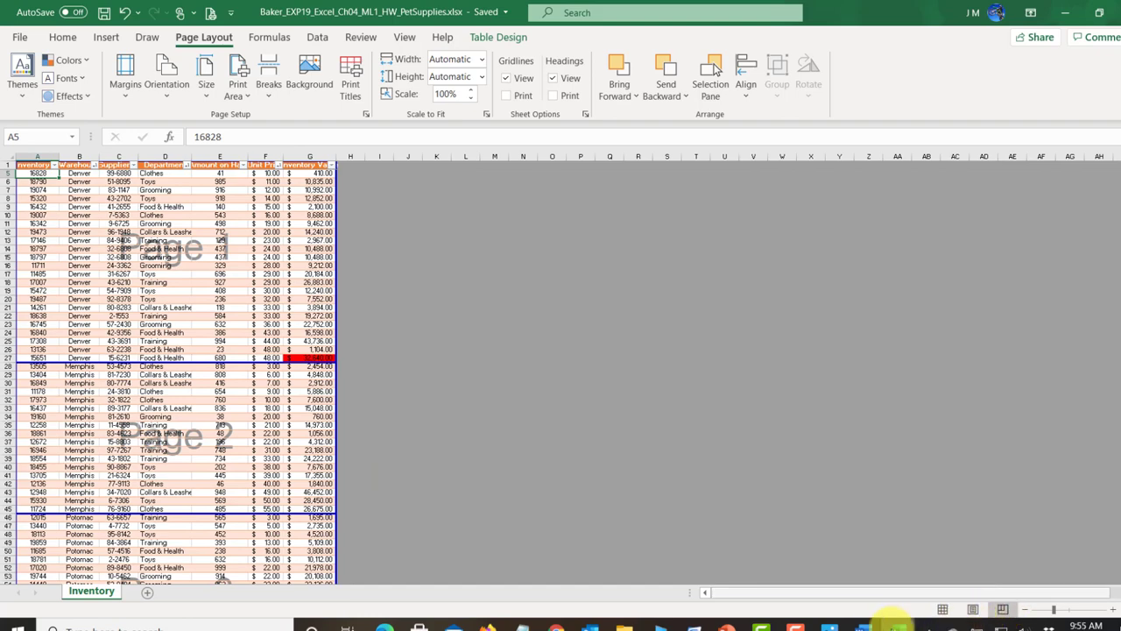
left_click(864, 625)
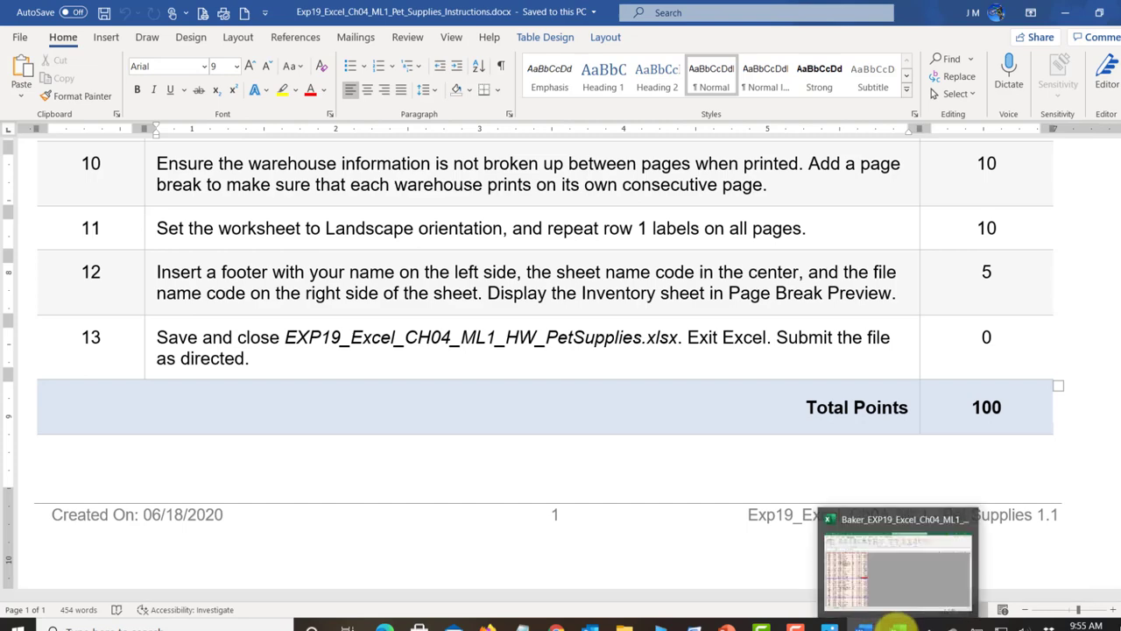
left_click(896, 626)
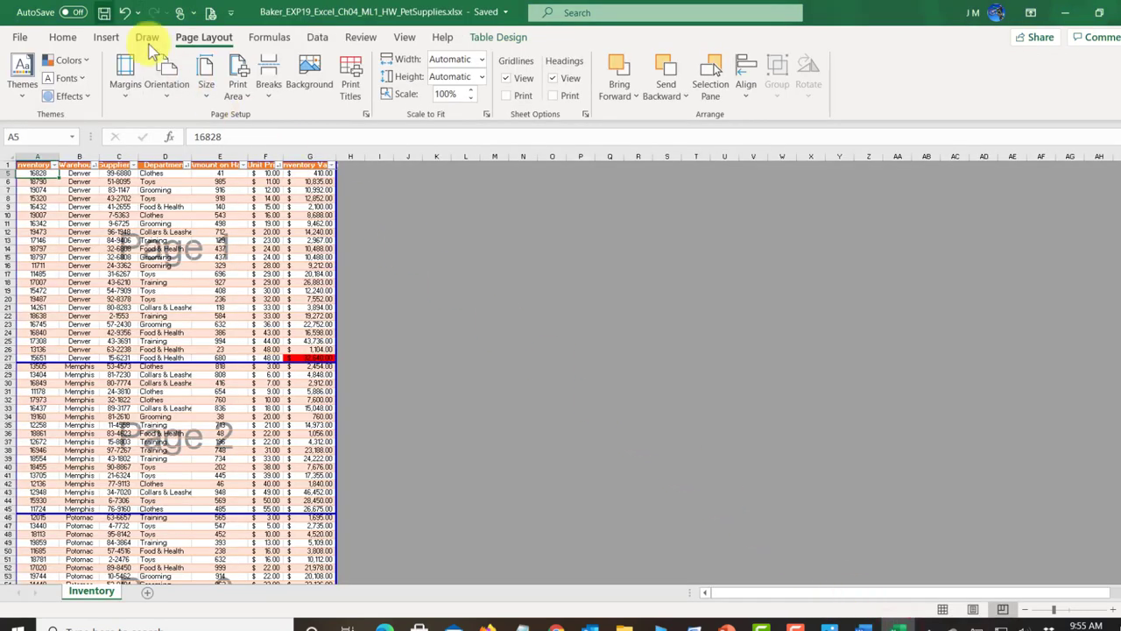
left_click(104, 13)
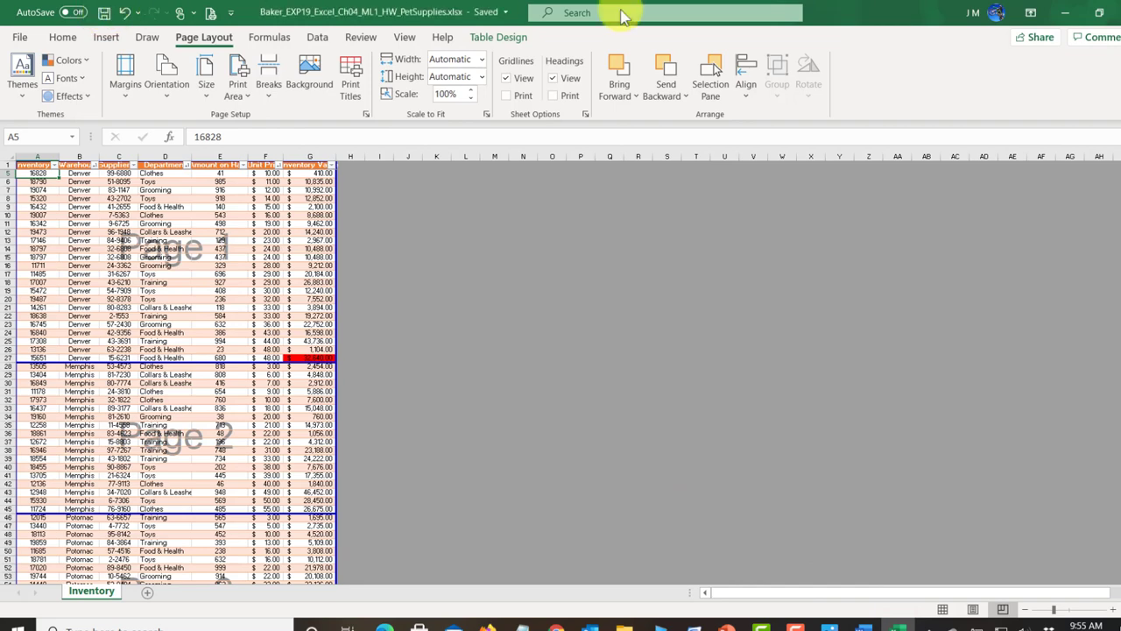
left_click(1117, 13)
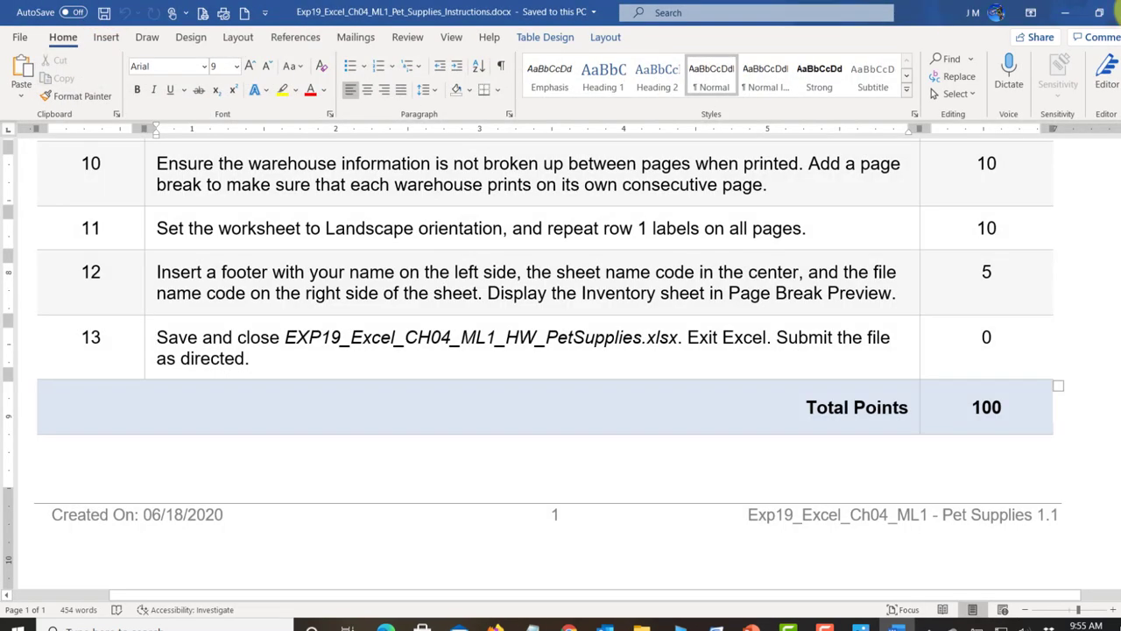
- Bring the Chrome Course Materials page forward and scroll to the Pet Supplies assignment
mouse_move(568, 625)
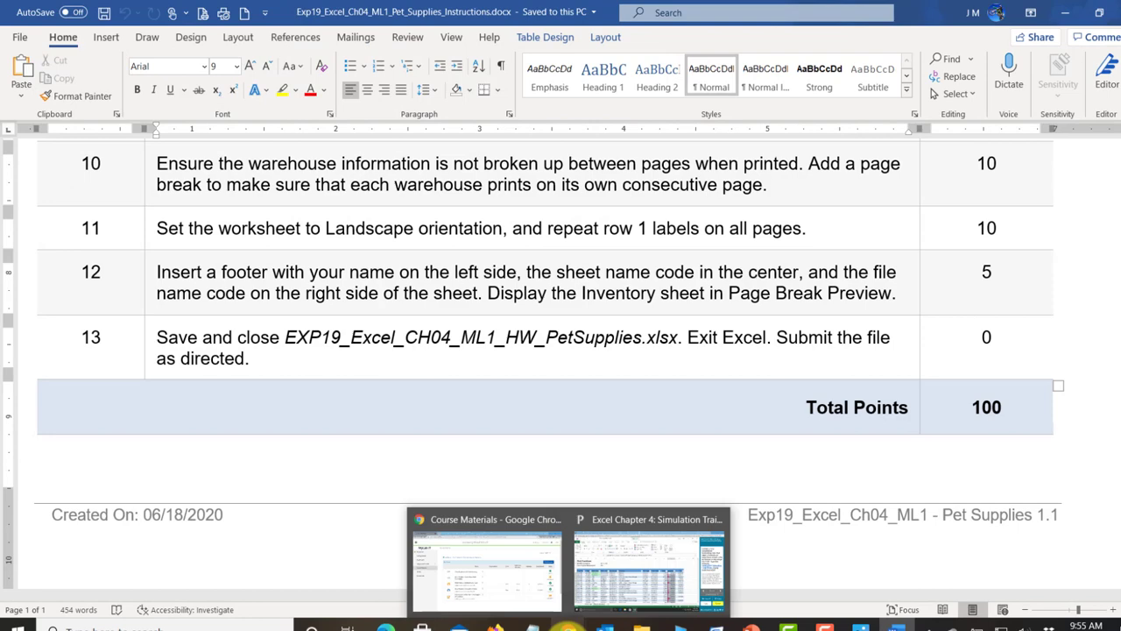
left_click(500, 593)
scroll(513, 508, "down", 1)
scroll(512, 507, "down", 1)
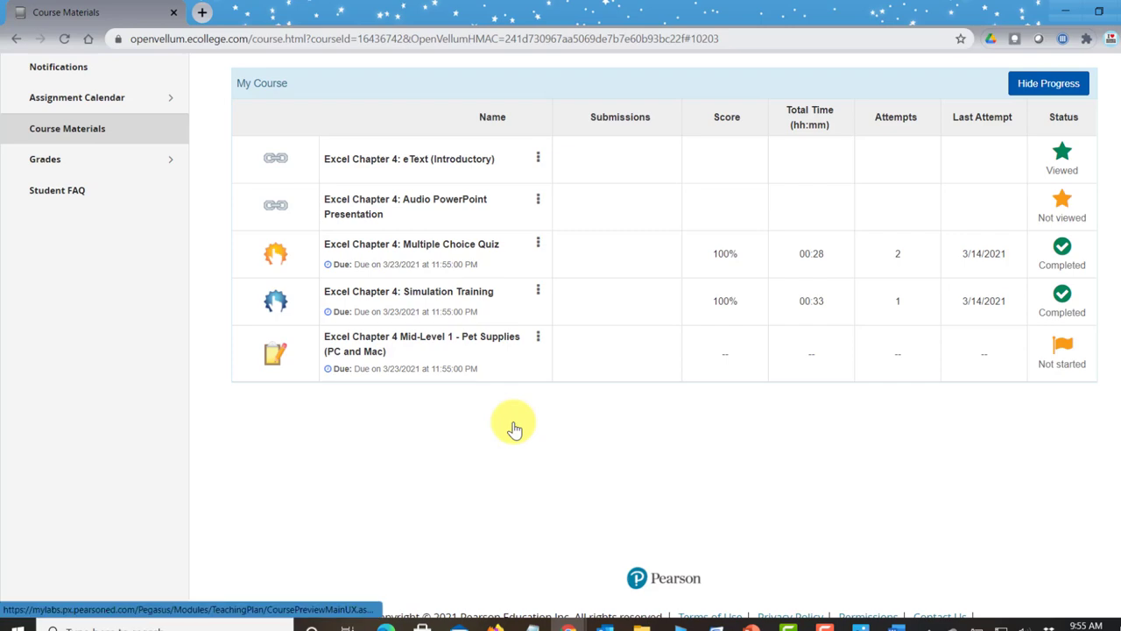
- Open the Mid-Level 1 - Pet Supplies assignment and choose the finished workbook from E:\Excel-4
left_click(434, 341)
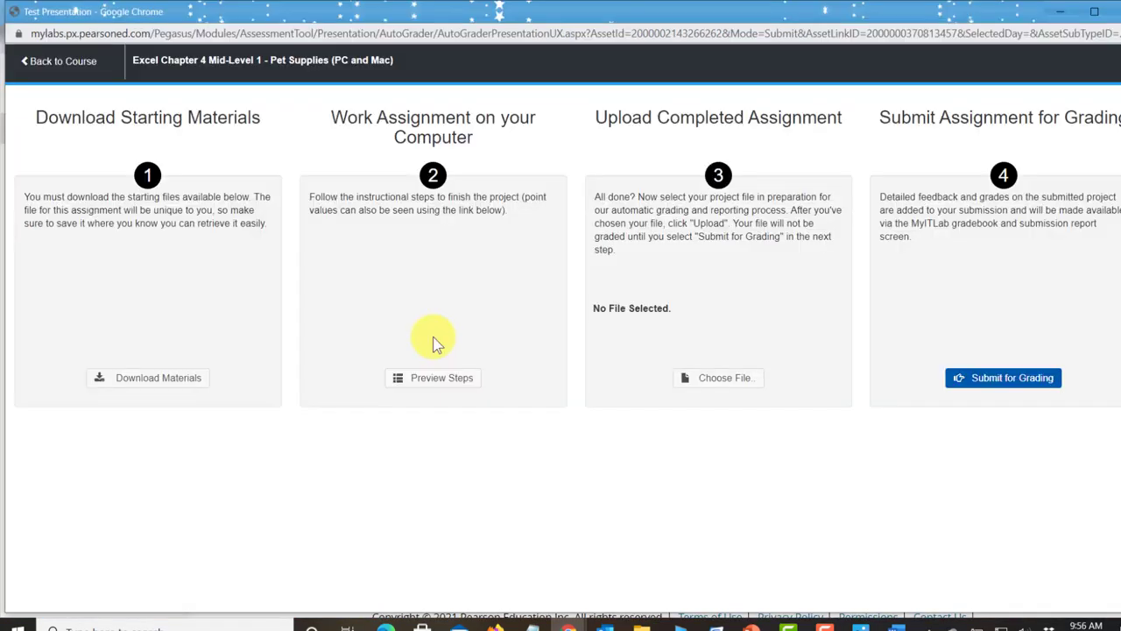
left_click(709, 379)
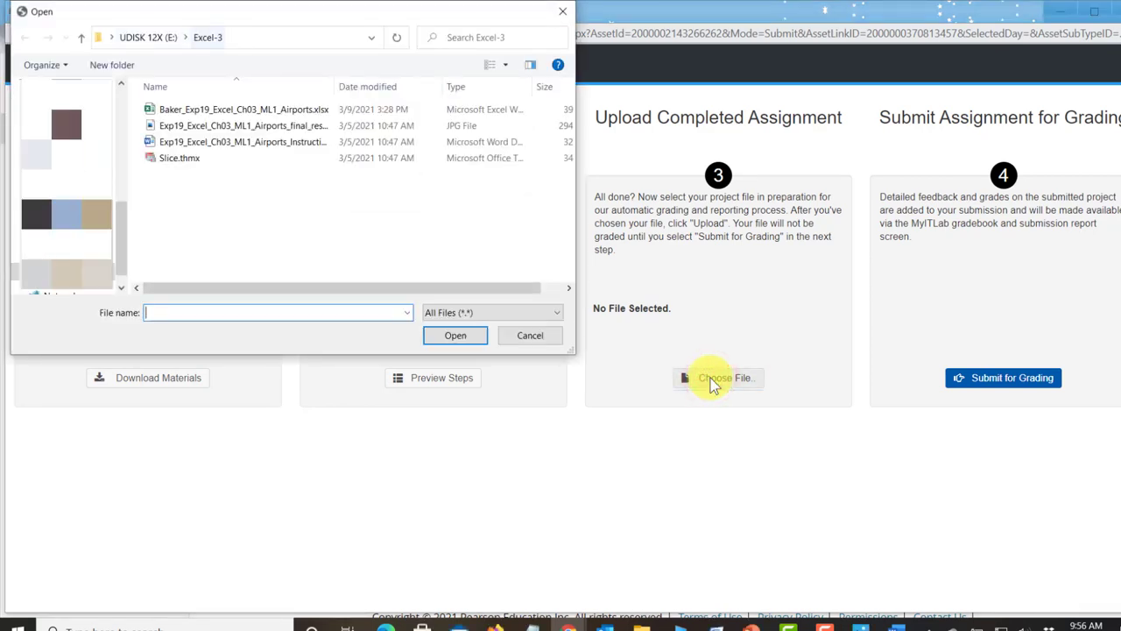
left_click(149, 38)
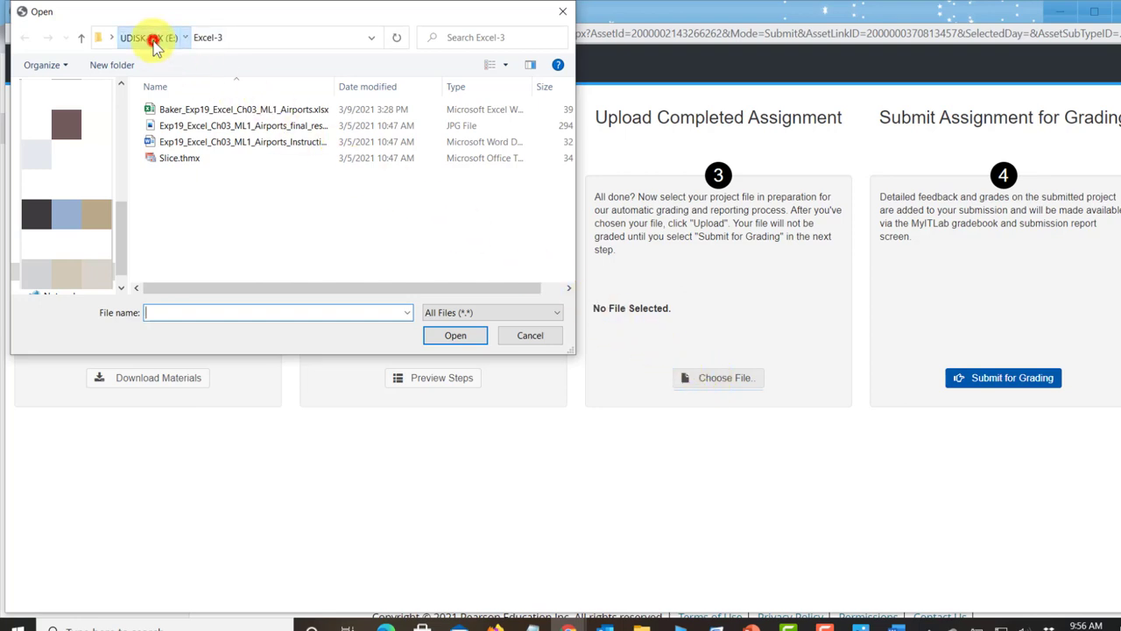
left_click(184, 159)
double_click(184, 160)
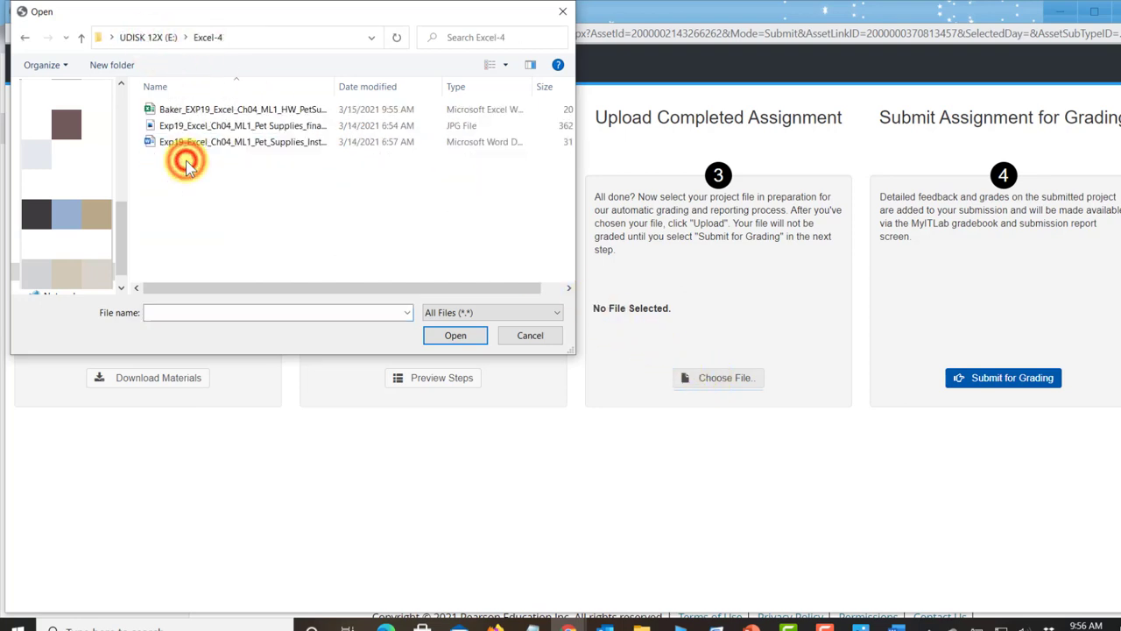
left_click(251, 114)
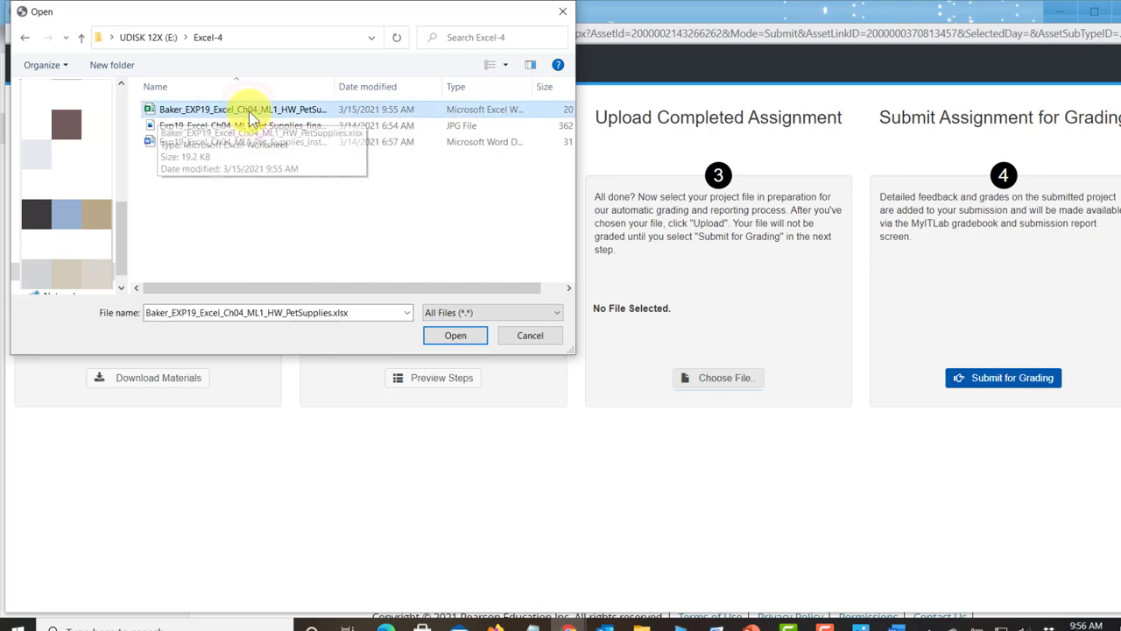
left_click(457, 336)
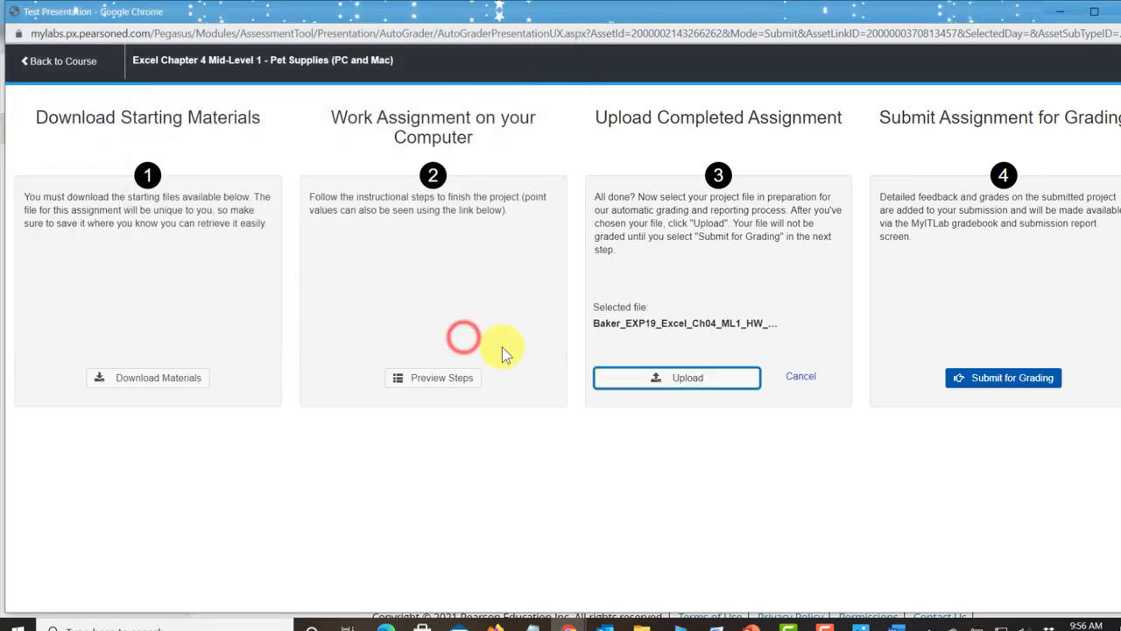
- Upload and submit the workbook for grading, close the assignment, then switch to PowerPoint
left_click(632, 384)
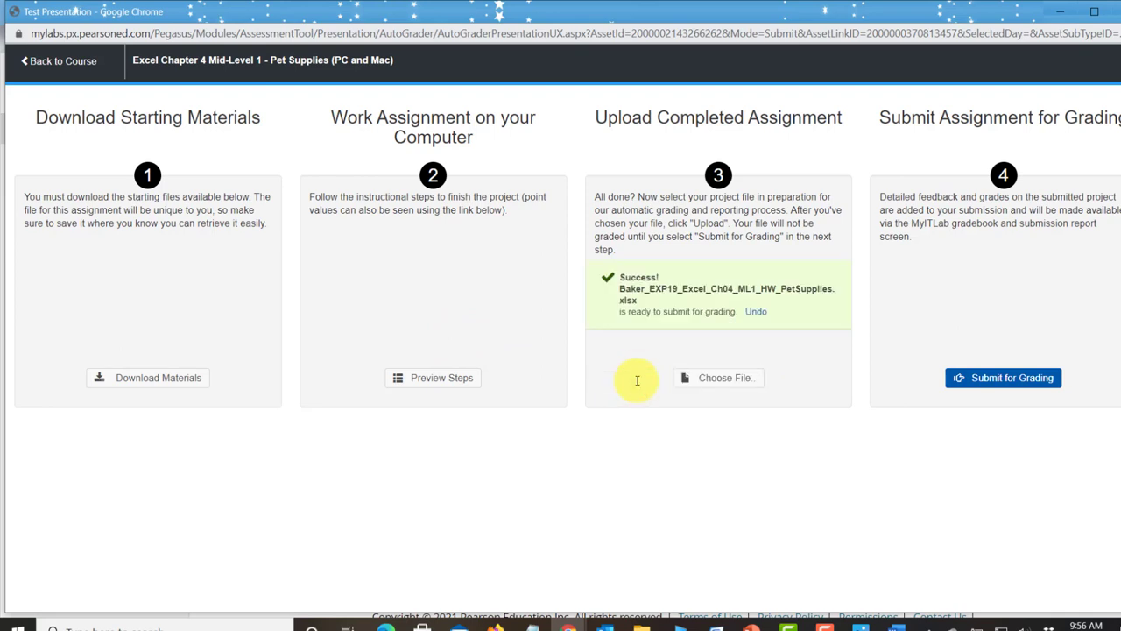
left_click(991, 385)
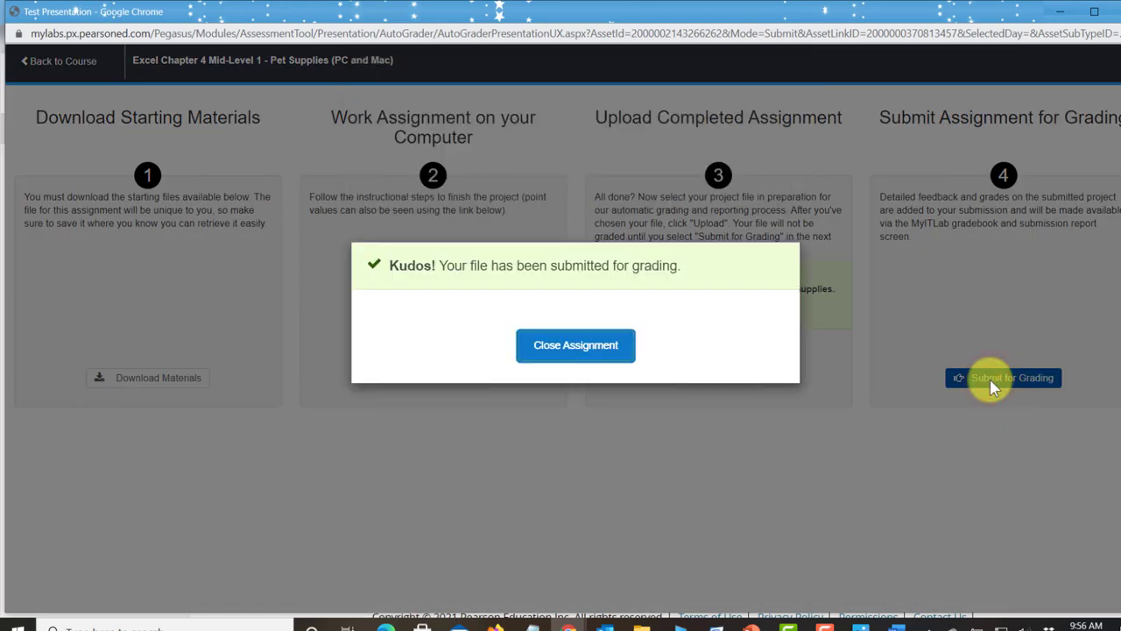
left_click(593, 347)
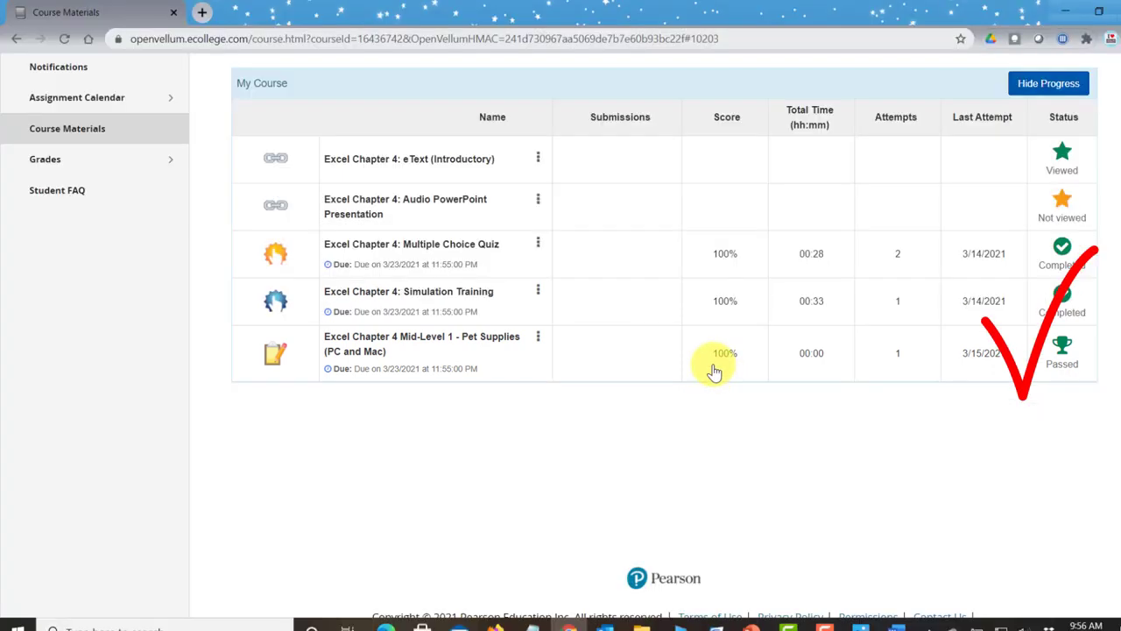
left_click(752, 623)
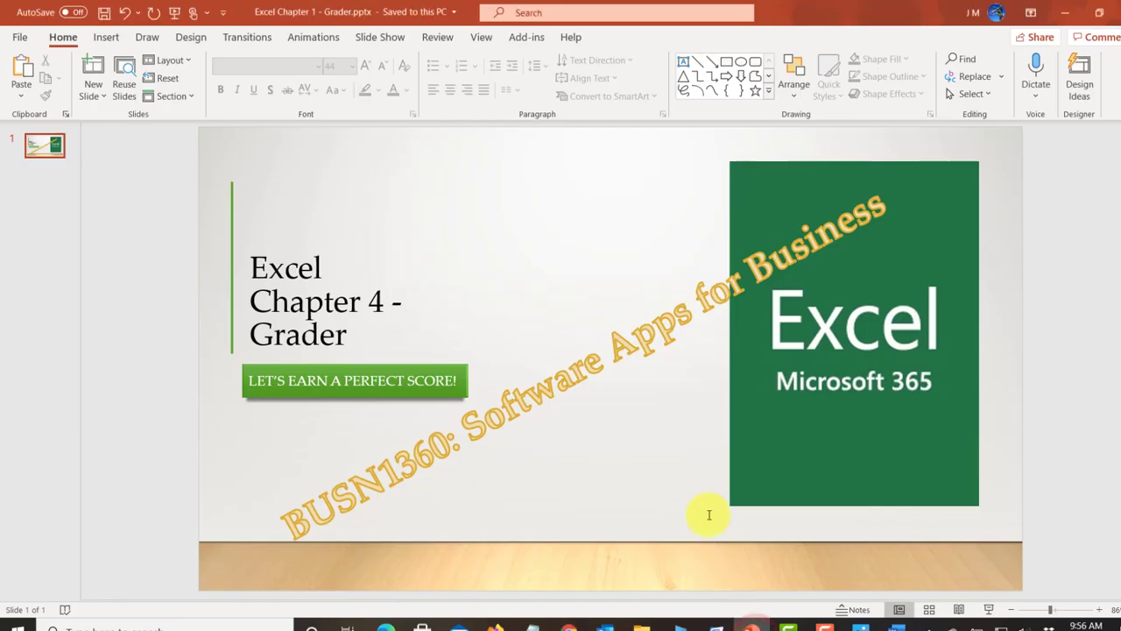